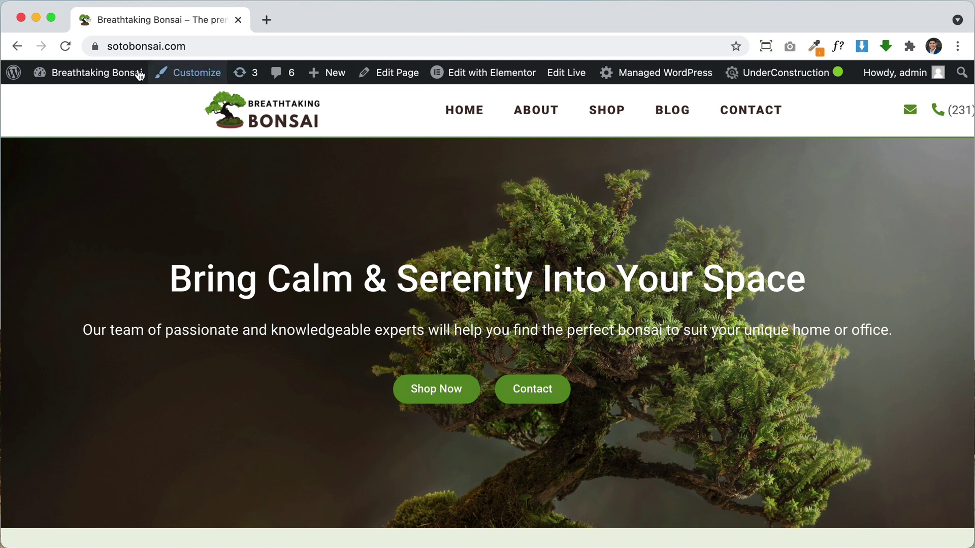
Open the site's admin dashboard and review the list of installed plugins.
left_click(115, 74)
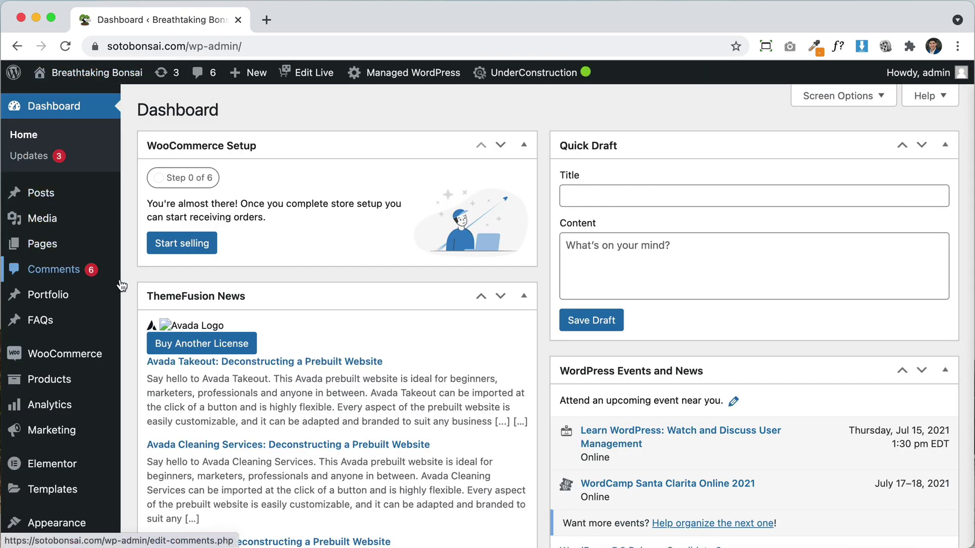
scroll(61, 428, "down", 3)
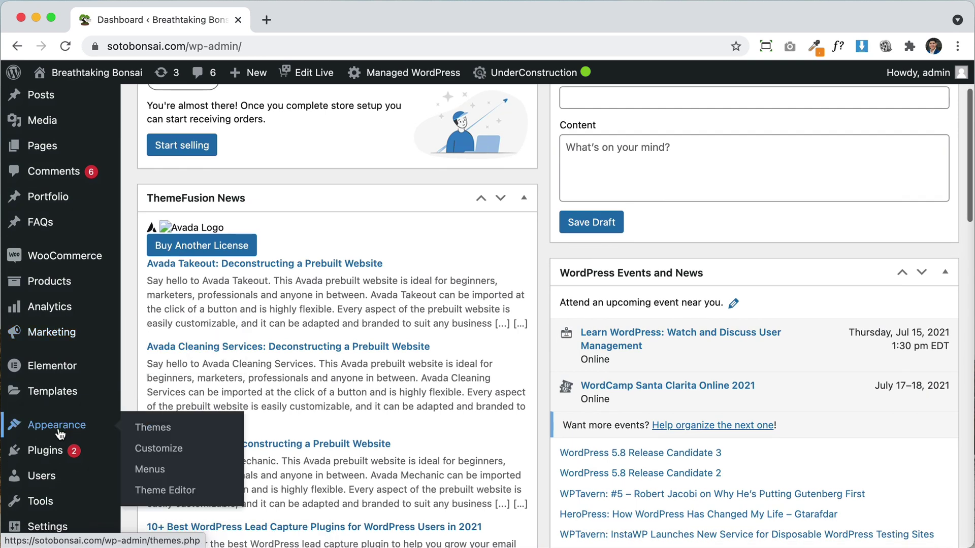
left_click(56, 447)
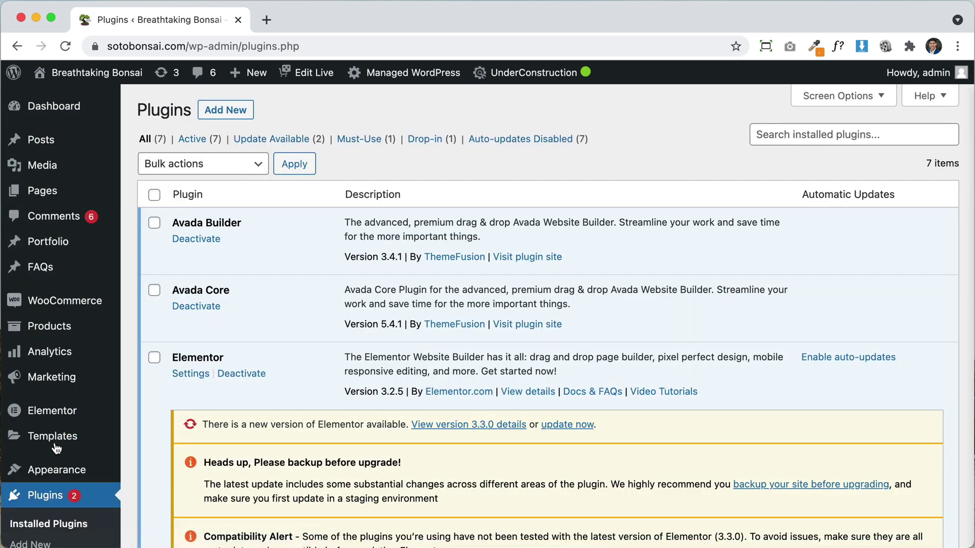
scroll(267, 351, "down", 10)
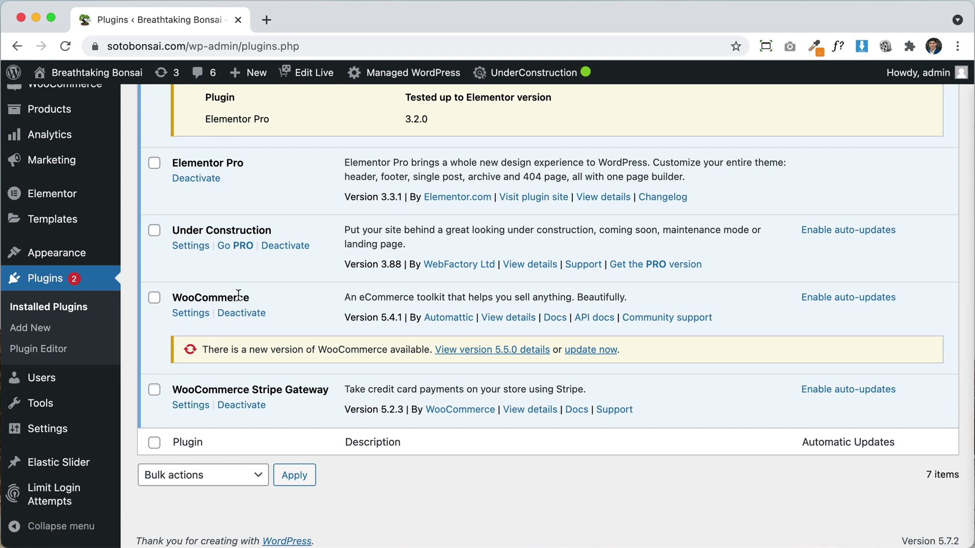
scroll(57, 249, "up", 3)
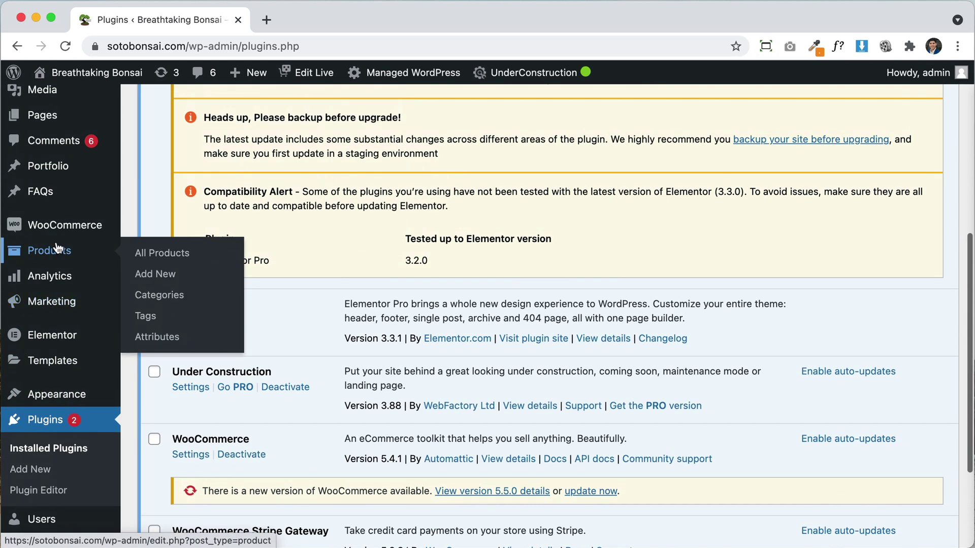
Review the store's products in the admin product list and on the site's public Shop page.
left_click(50, 253)
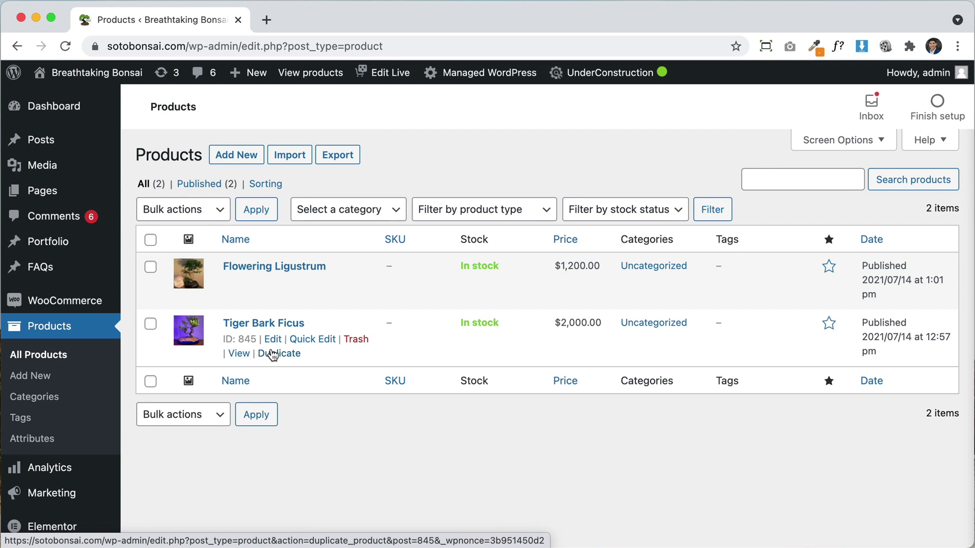
left_click(273, 354)
mouse_move(108, 84)
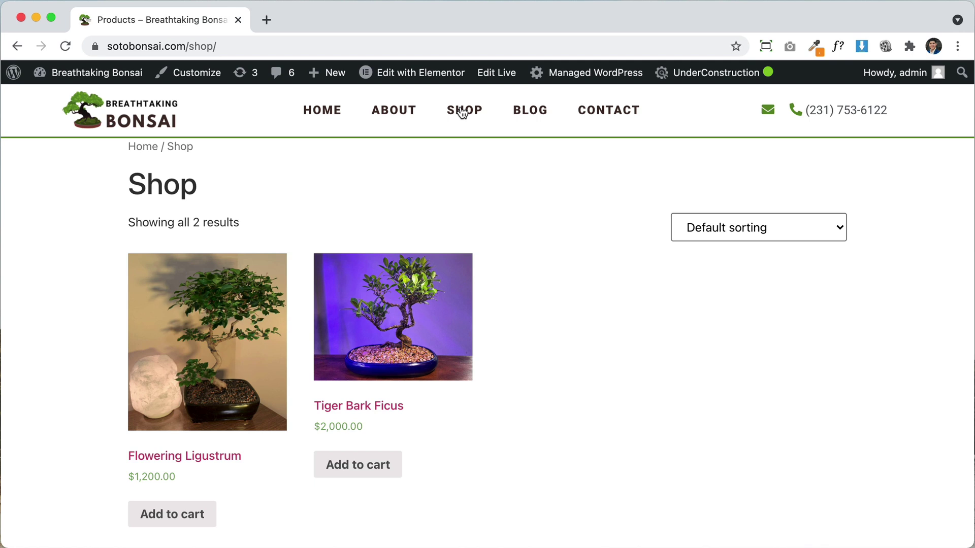
scroll(545, 337, "down", 5)
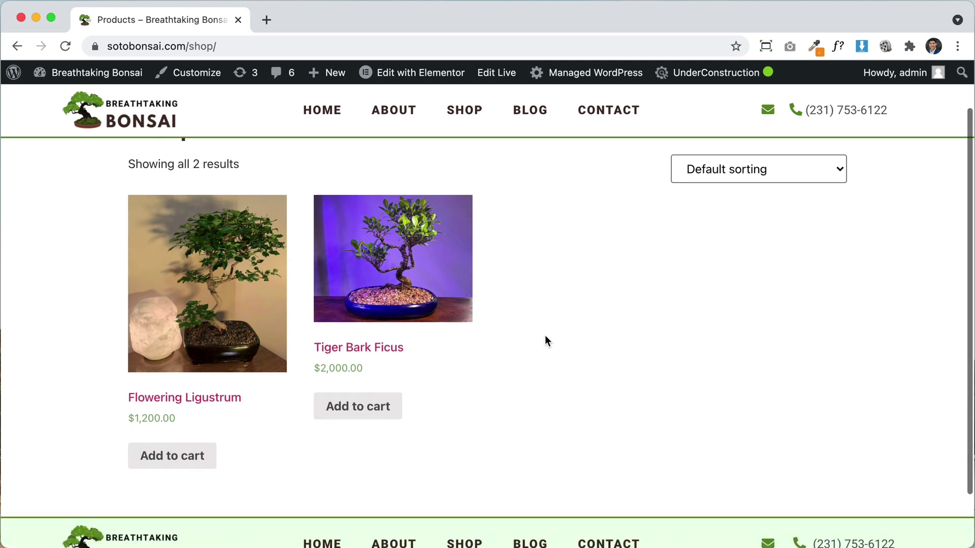
scroll(544, 340, "up", 5)
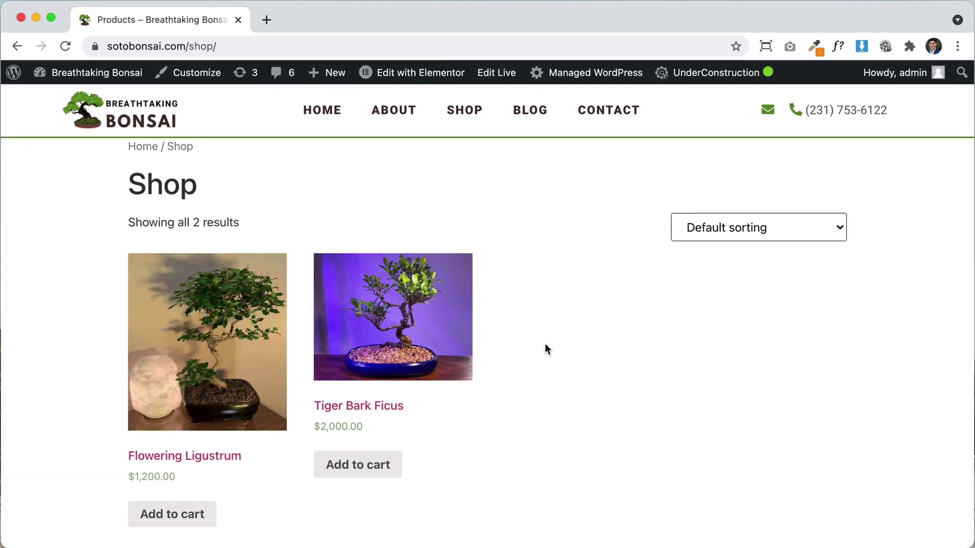
scroll(544, 345, "down", 3)
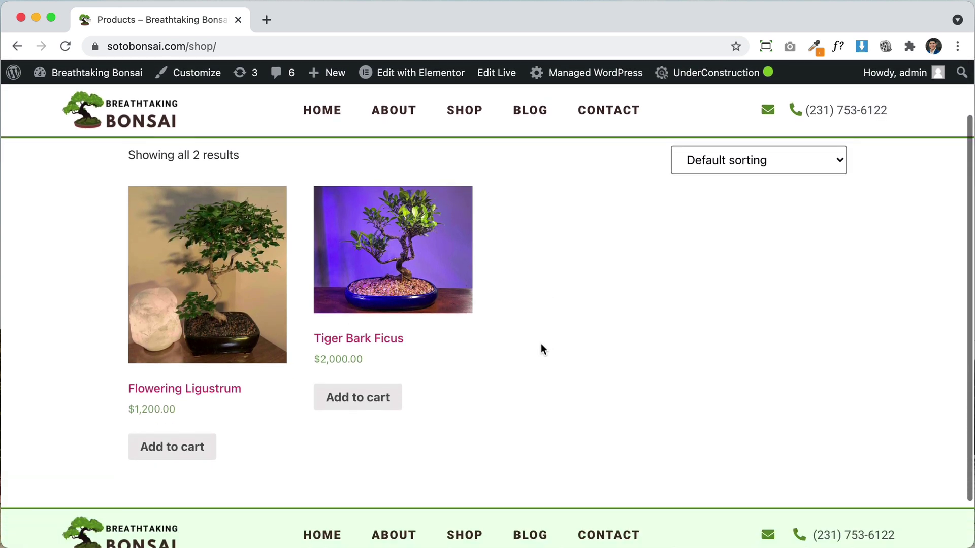
Open the Tiger Bark Ficus product page and examine its title, price, description and reviews area.
left_click(384, 340)
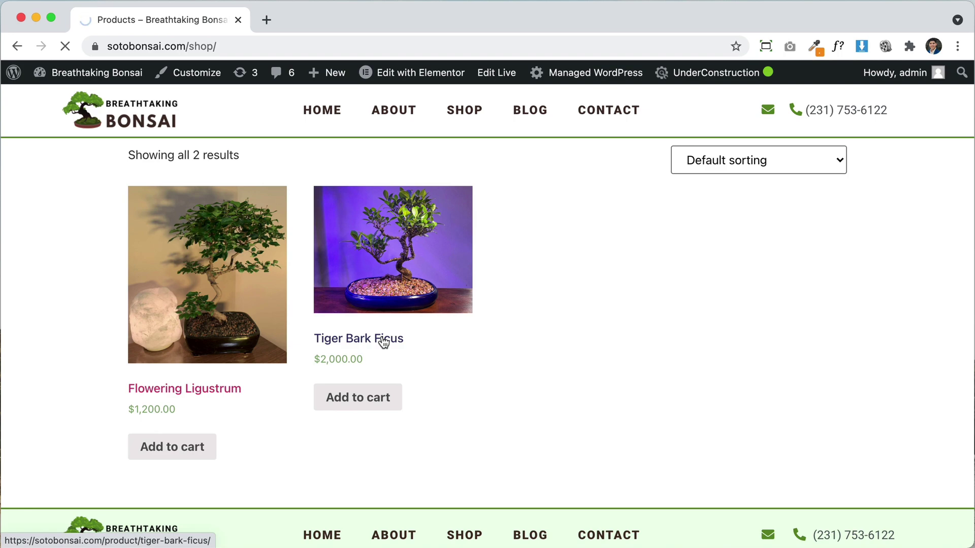
scroll(600, 354, "down", 15)
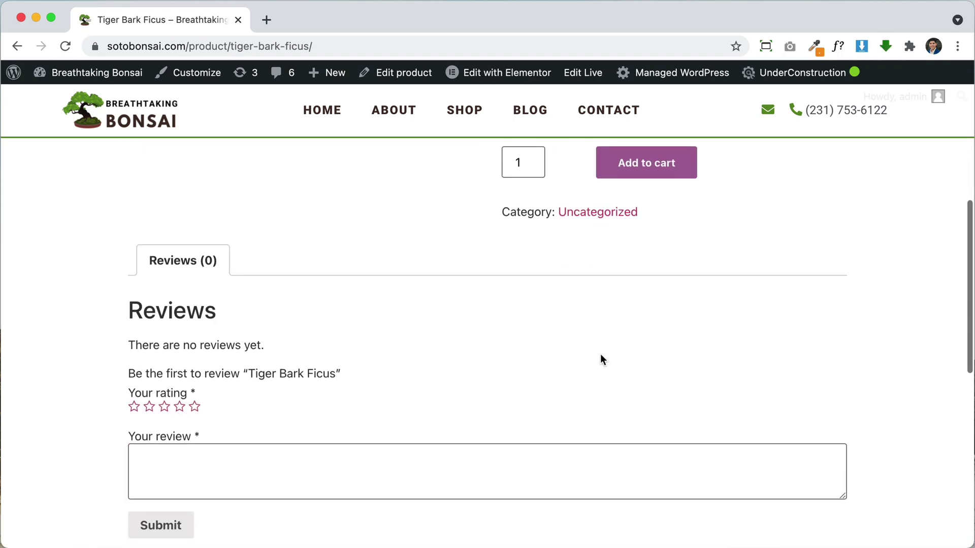
scroll(600, 354, "up", 15)
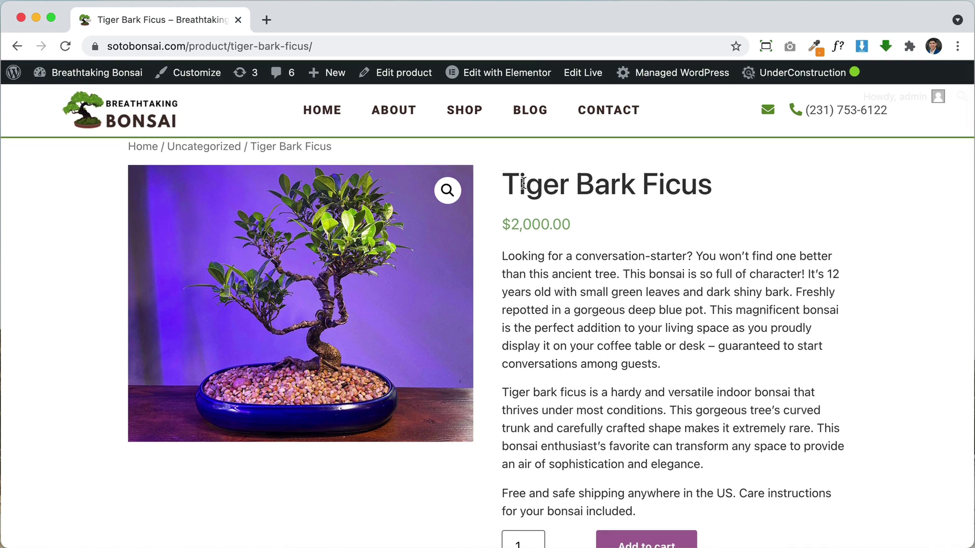
left_click_drag(525, 183, 580, 247)
left_click(621, 316)
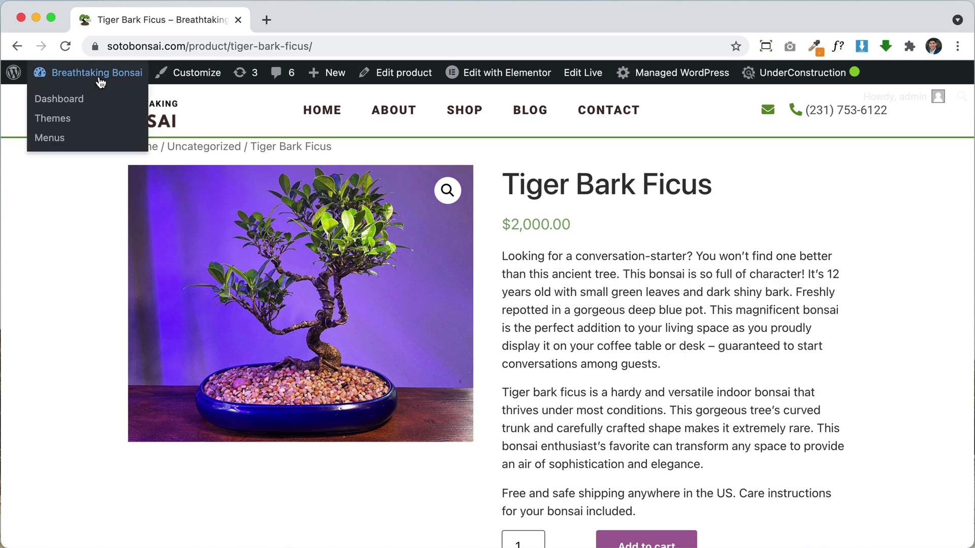
Create a new Elementor template of type Products Archive named "Shop" from the saved templates in the admin area.
left_click(98, 79)
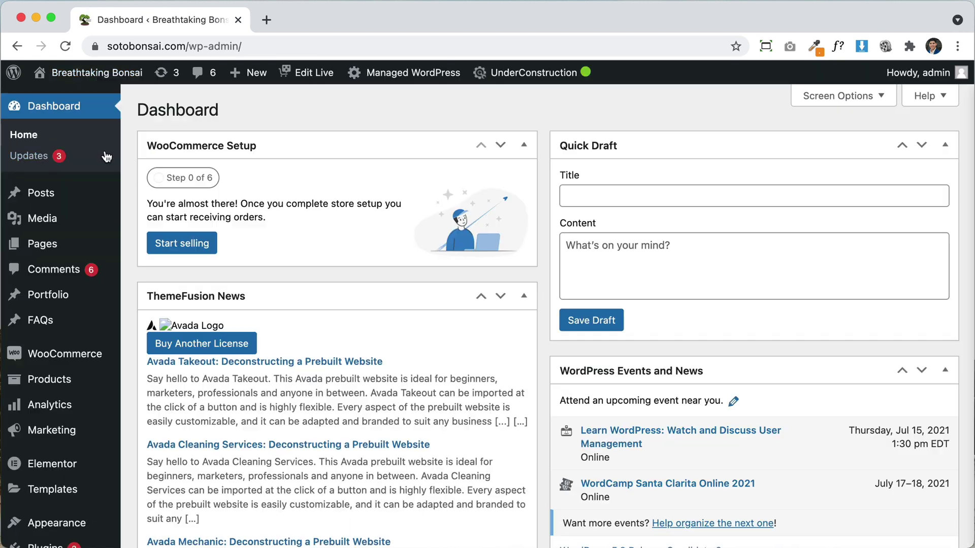
left_click(67, 490)
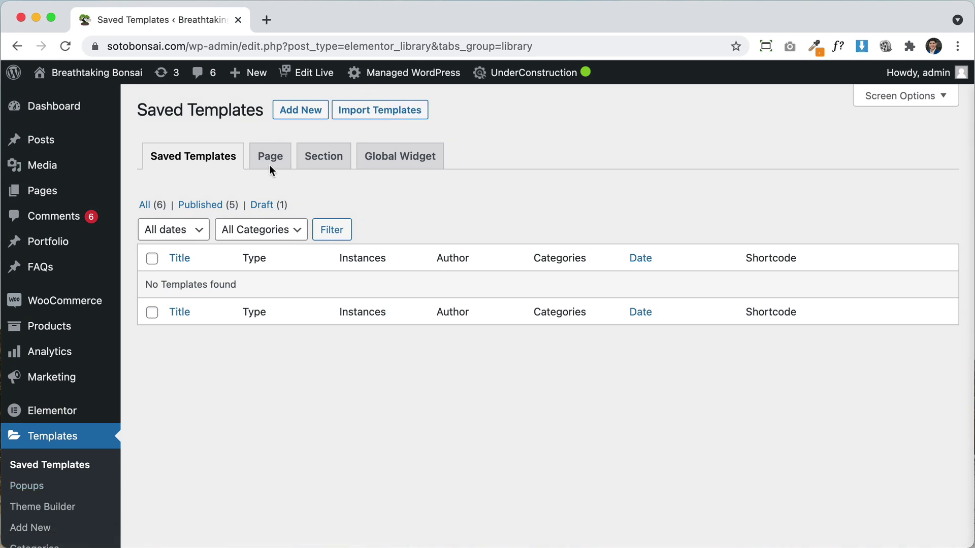
left_click(290, 104)
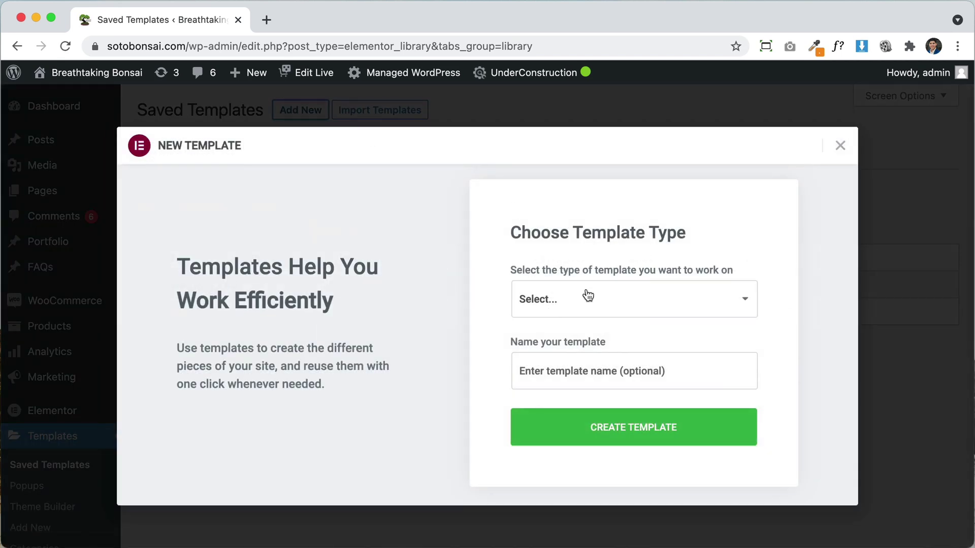
left_click(586, 297)
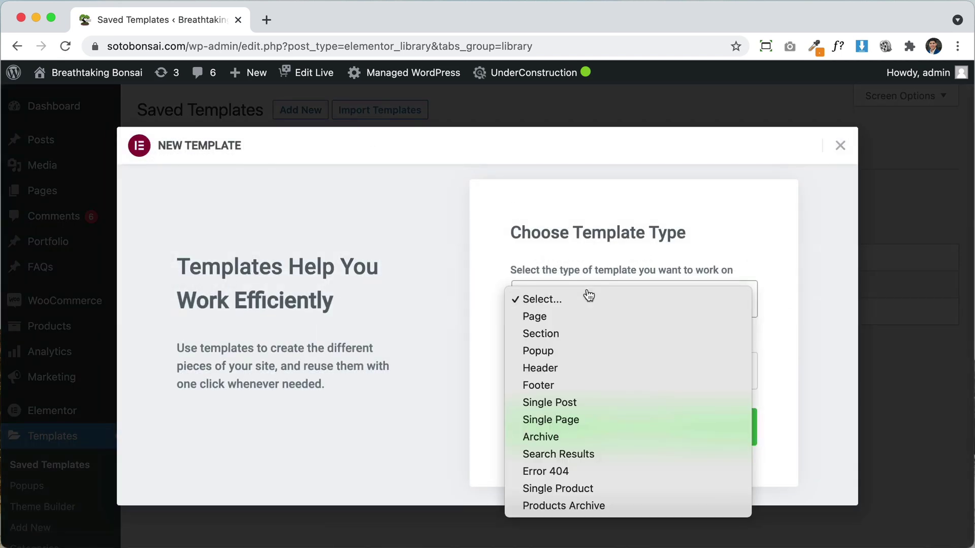
left_click(587, 507)
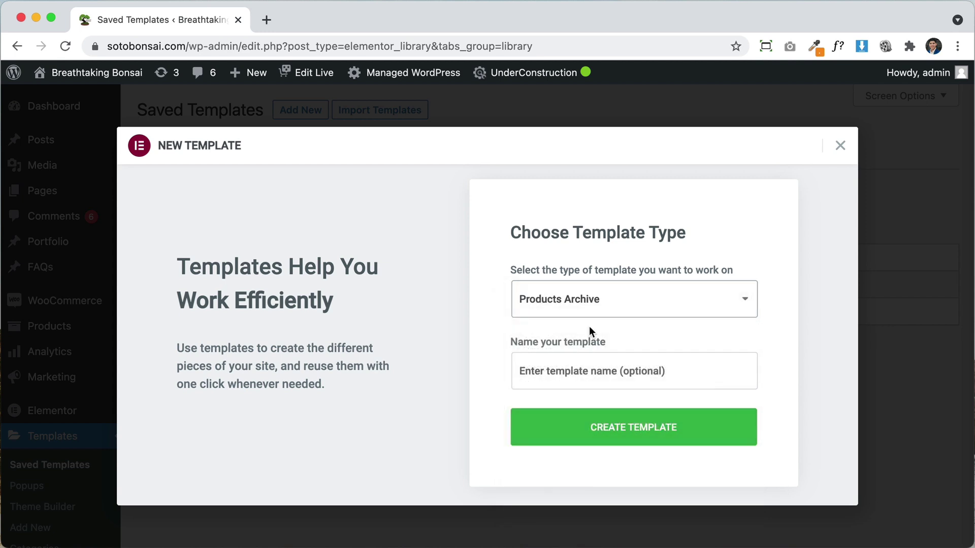
left_click(551, 376)
type("Shop")
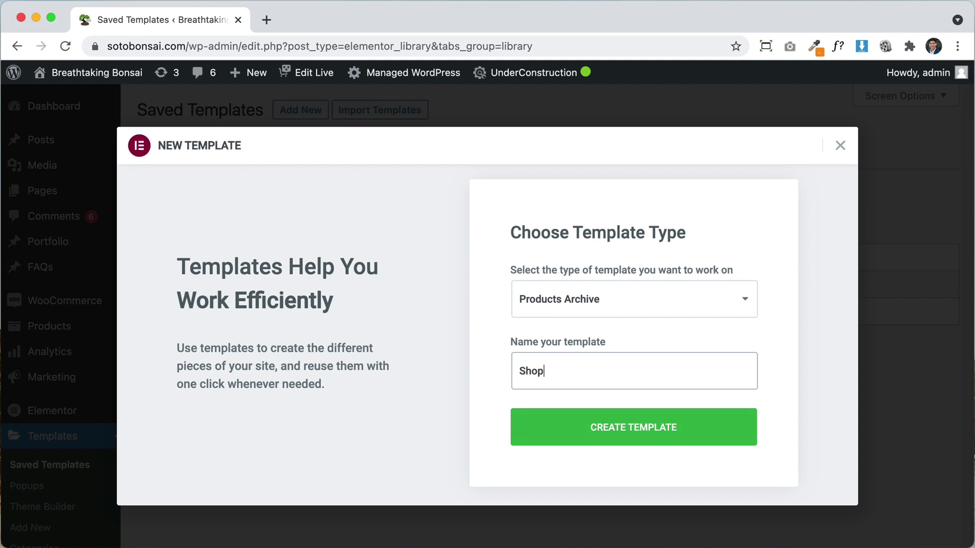
left_click(636, 426)
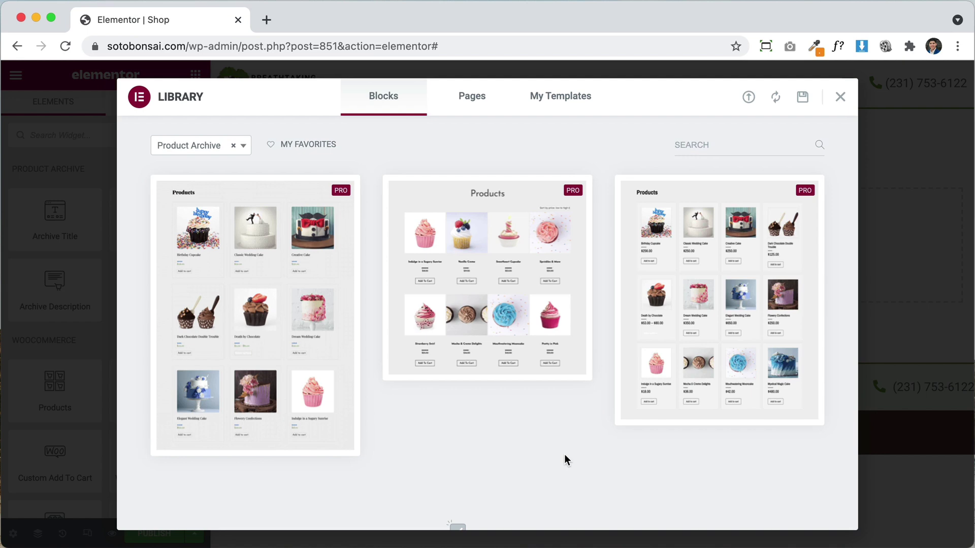
Dismiss the block library and place an Archive Products widget in the empty template area.
left_click(840, 98)
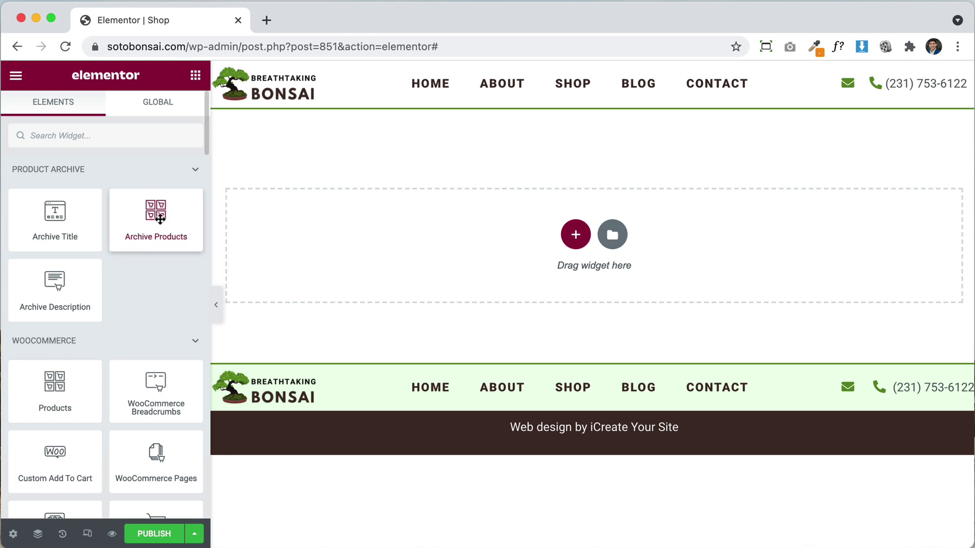
left_click_drag(160, 219, 342, 226)
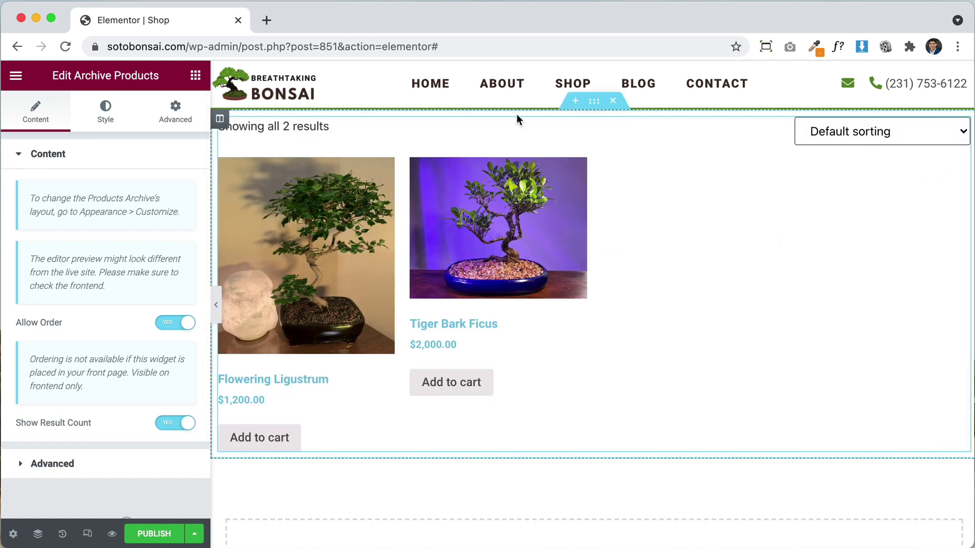
Add a WooCommerce Products widget below the Archive Products widget.
left_click(195, 76)
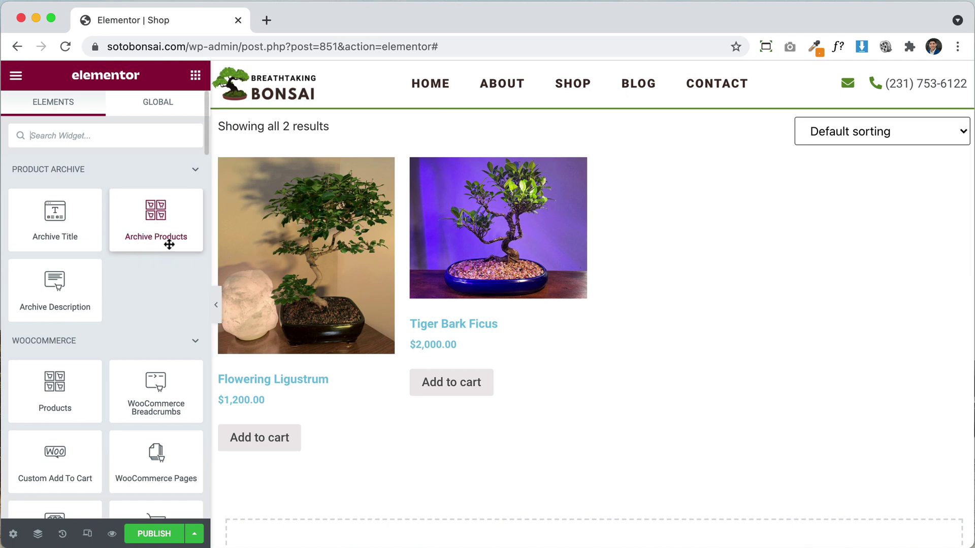
scroll(163, 299, "down", 2)
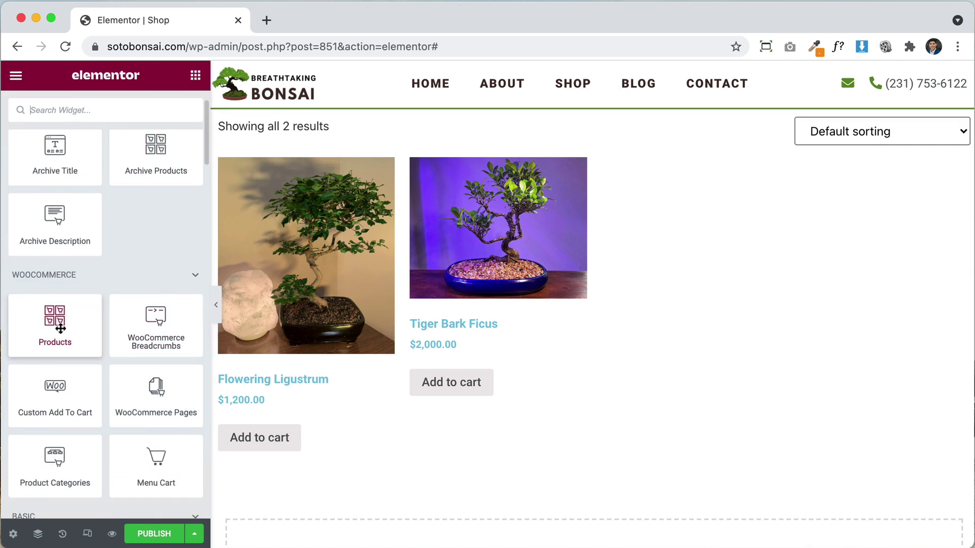
left_click_drag(60, 328, 444, 351)
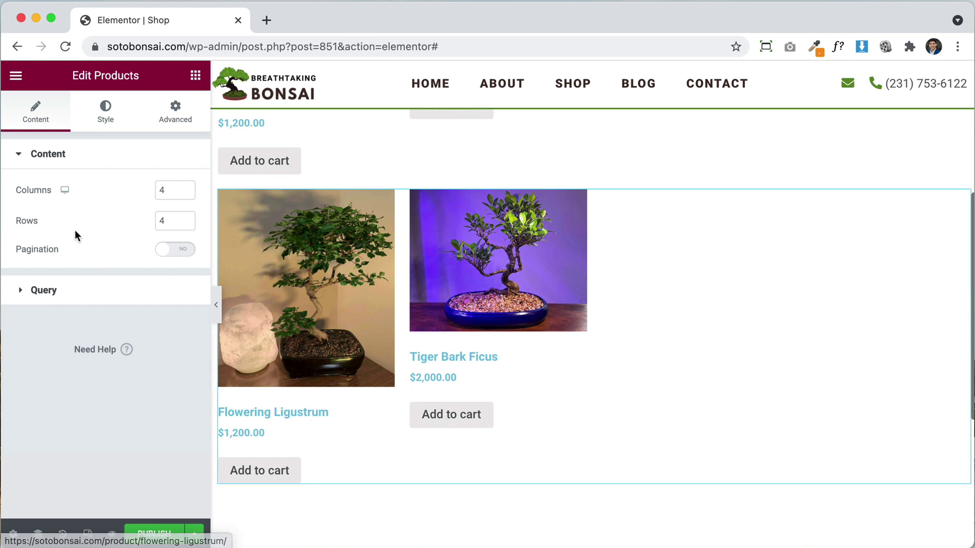
Check the Products widget's query source options and set its query to include products by Term.
left_click(16, 290)
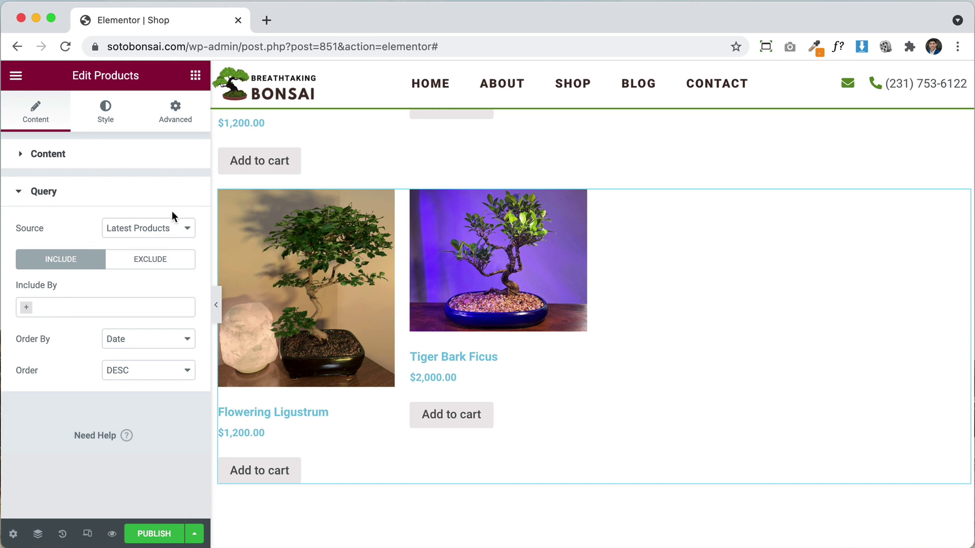
left_click(138, 231)
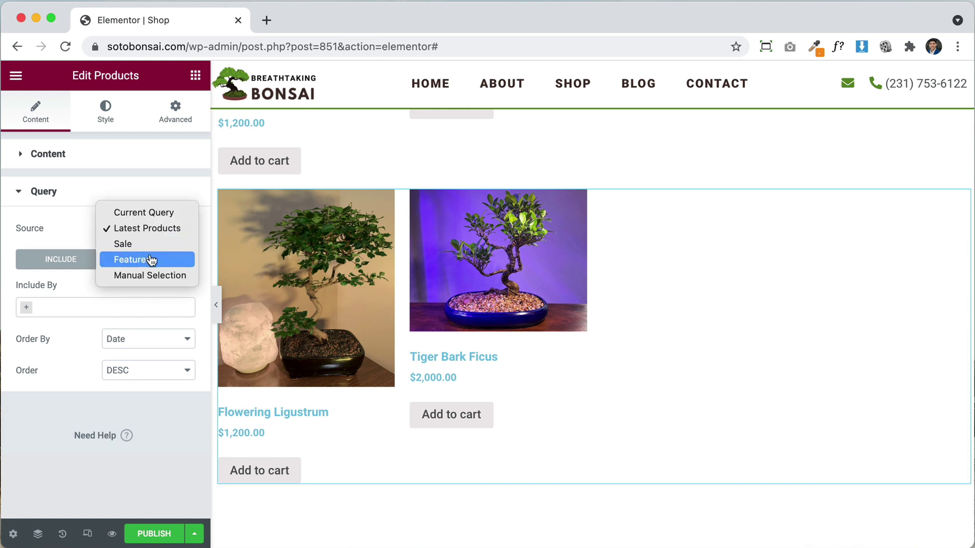
left_click(80, 289)
left_click(29, 308)
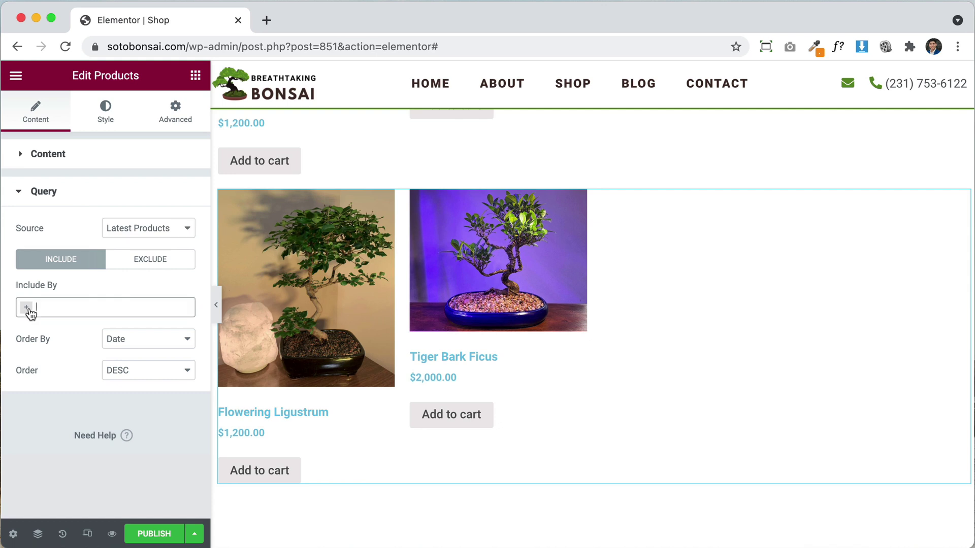
left_click(46, 331)
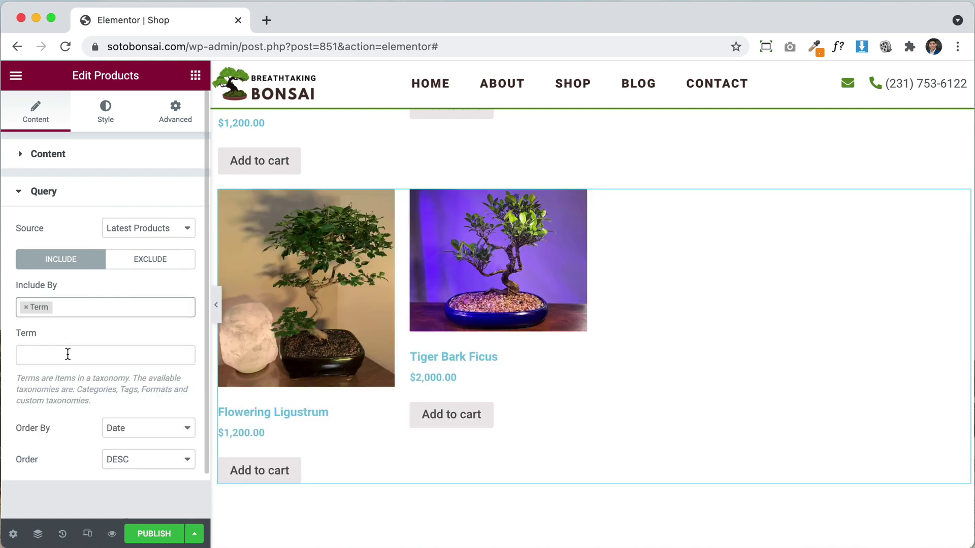
left_click(67, 354)
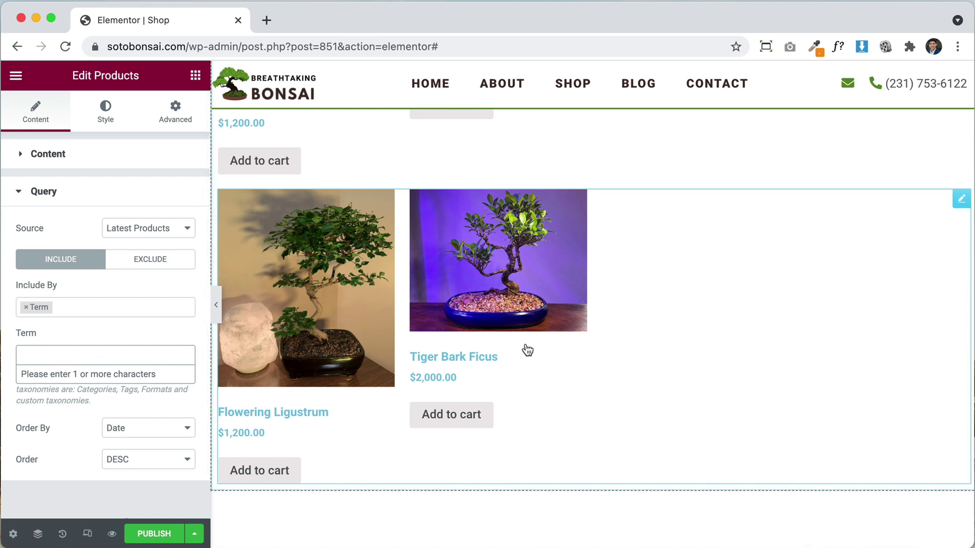
Open the Archive Products widget at the page's start for editing and examine its content and style settings.
left_click(196, 78)
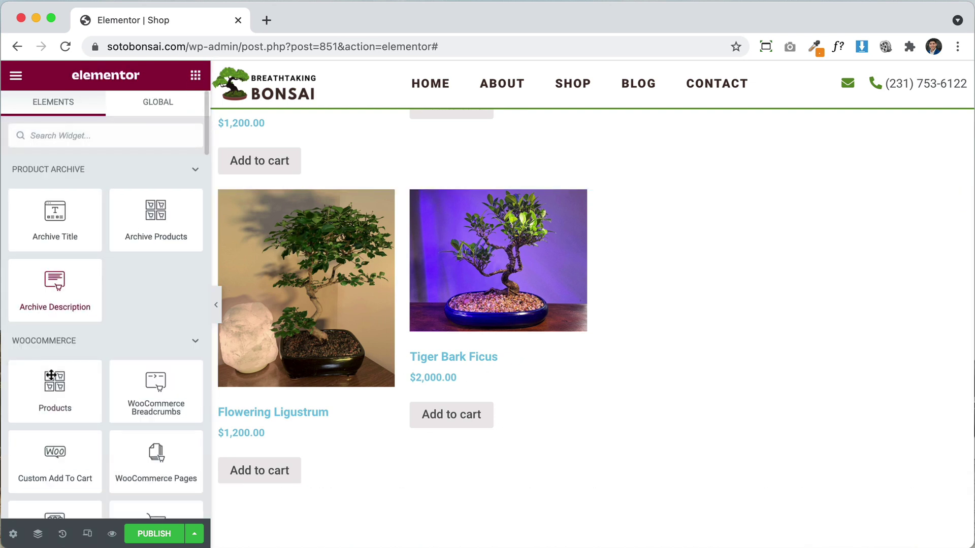
scroll(785, 322, "up", 5)
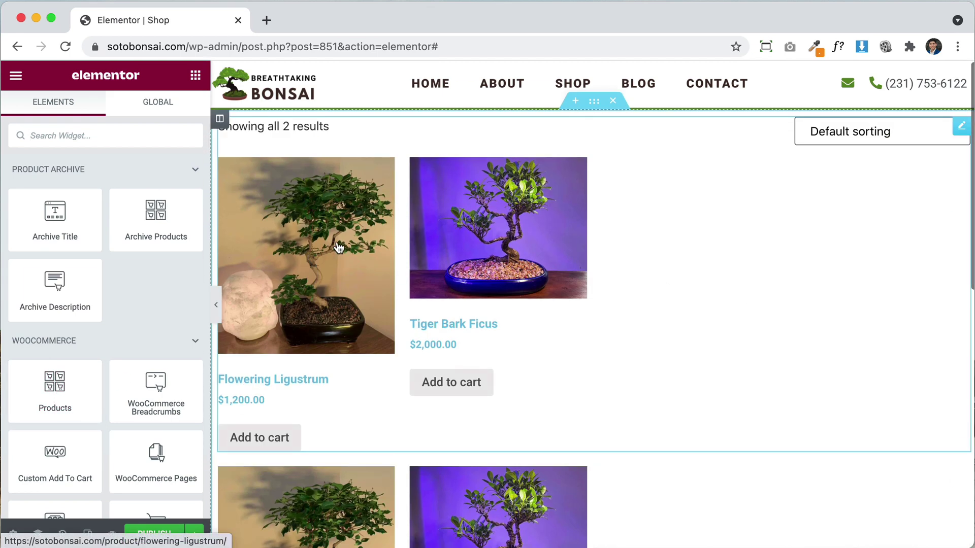
left_click(959, 124)
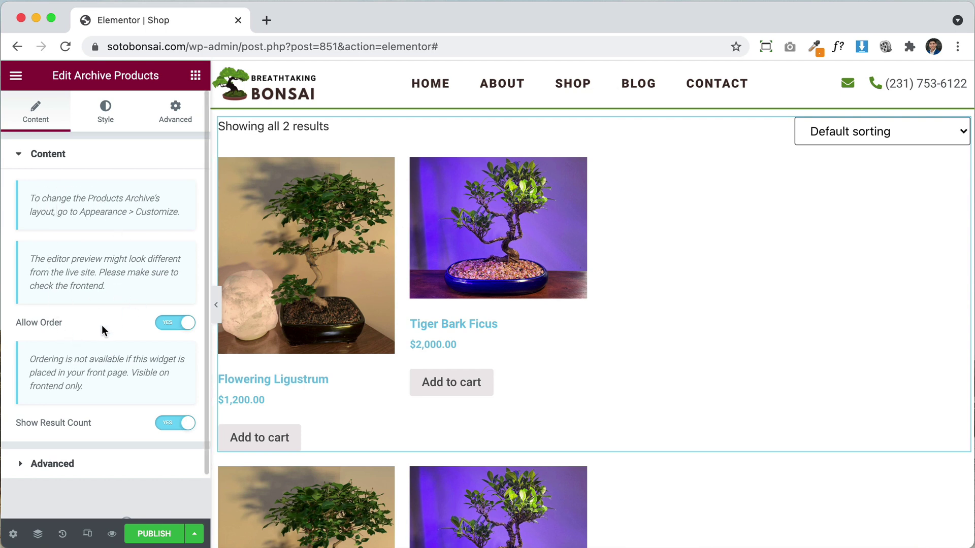
scroll(102, 327, "down", 2)
scroll(102, 325, "up", 1)
left_click(105, 118)
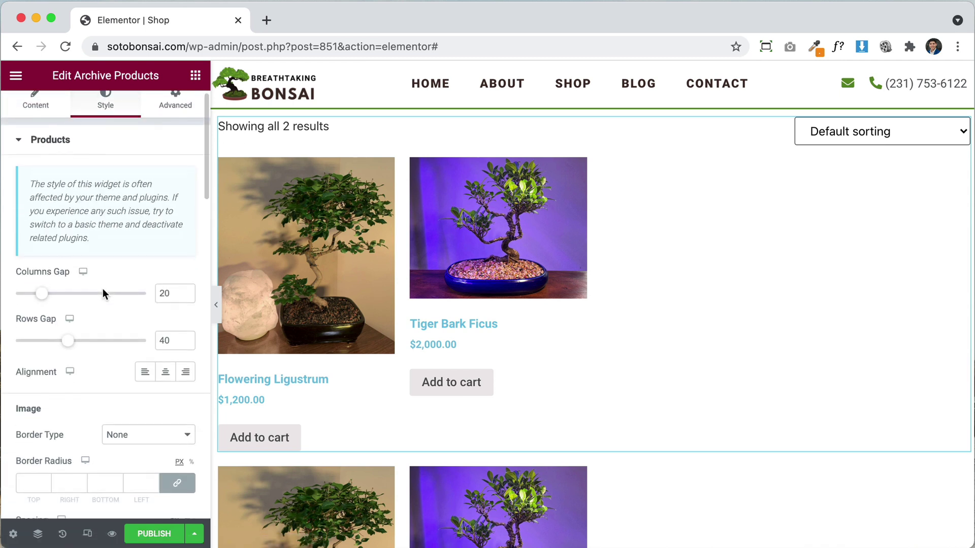
Compare the style settings of the Archive Products widget with those of the Products widget below it.
scroll(102, 288, "down", 5)
scroll(103, 293, "down", 5)
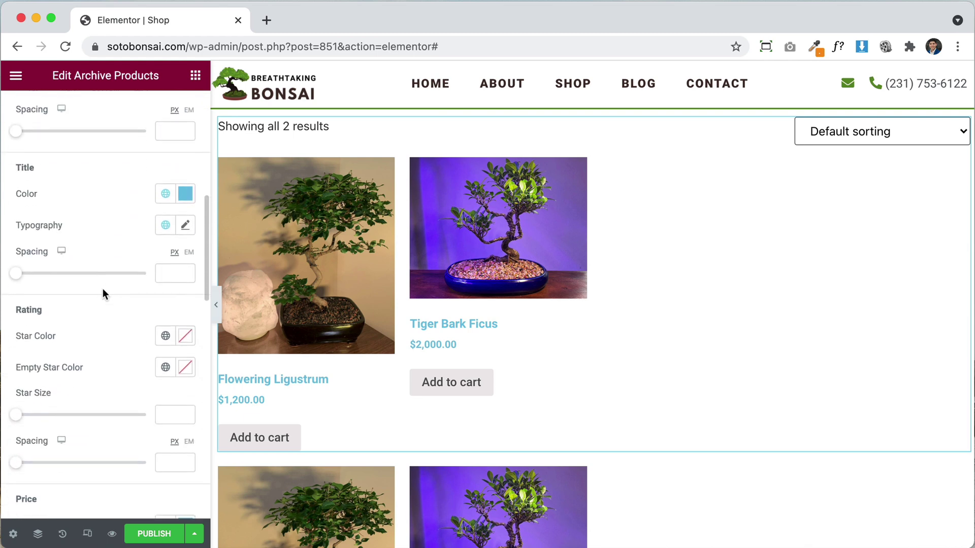
scroll(78, 410, "down", 2)
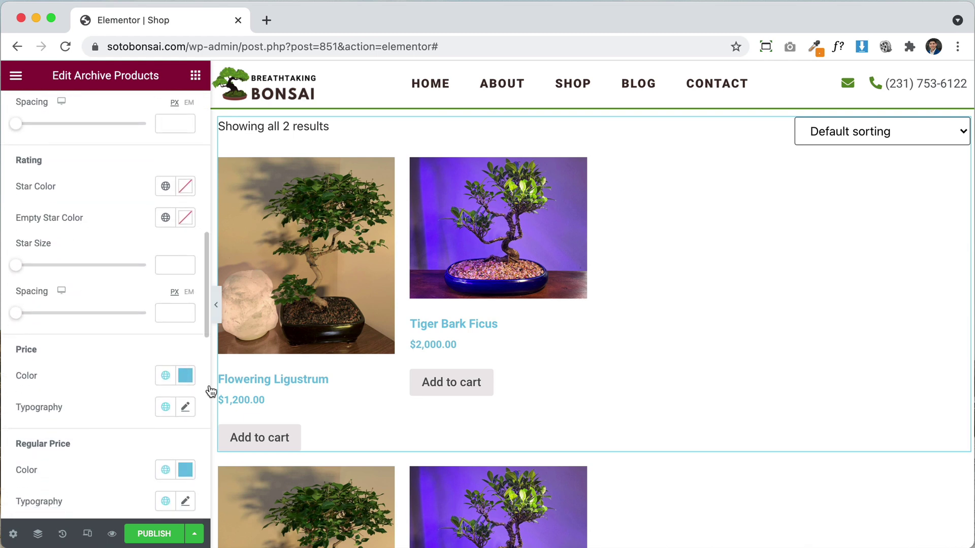
scroll(457, 348, "down", 6)
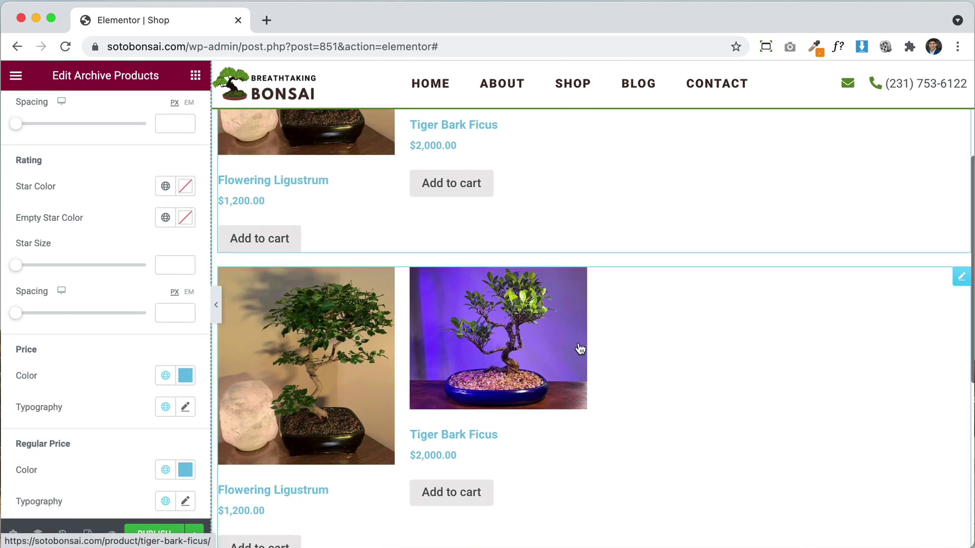
left_click(960, 277)
left_click(98, 126)
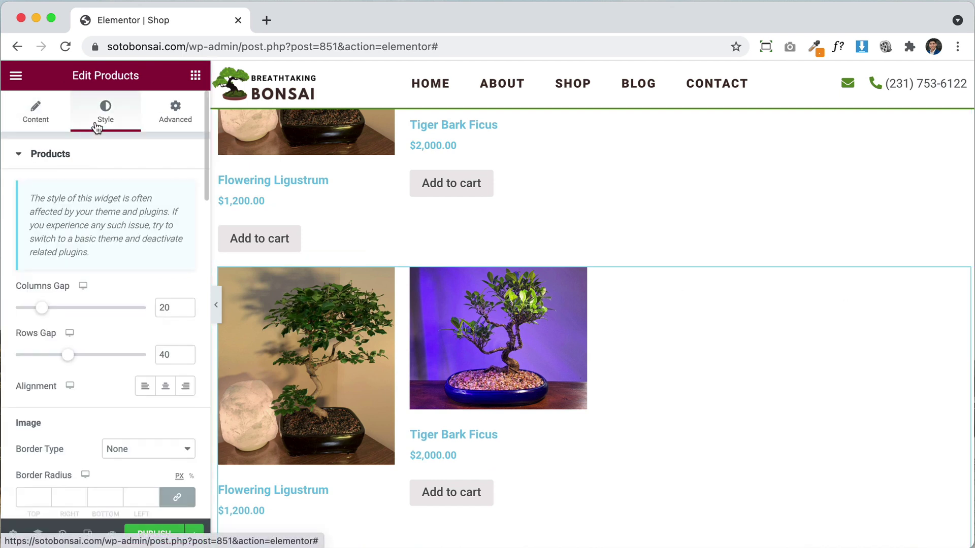
scroll(83, 398, "down", 9)
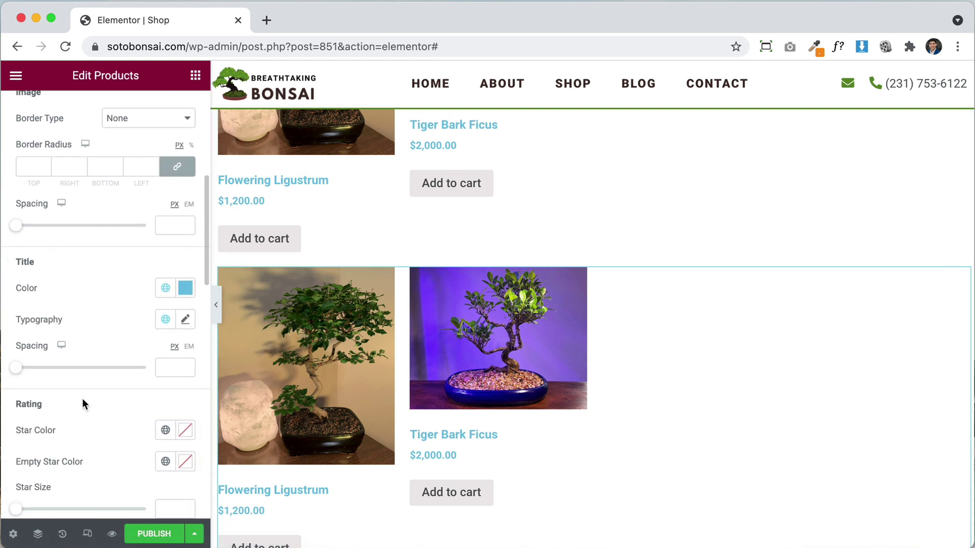
scroll(82, 398, "down", 3)
scroll(82, 398, "up", 12)
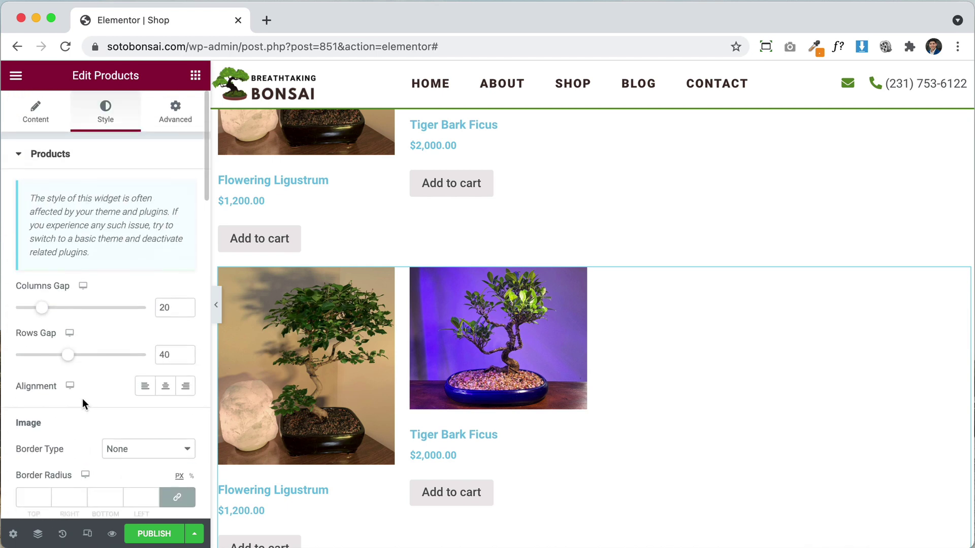
Delete the Archive Products widget above the Products widget.
scroll(457, 326, "up", 5)
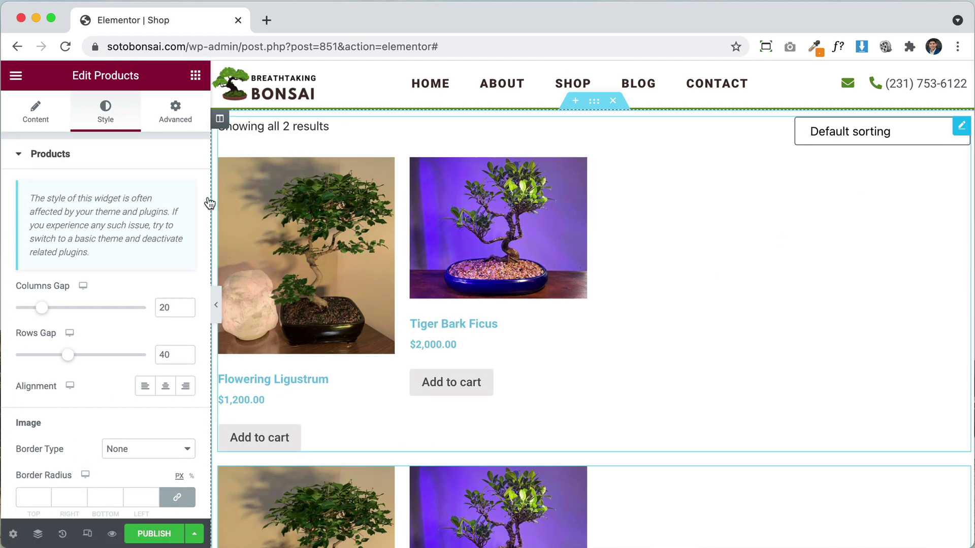
left_click(33, 116)
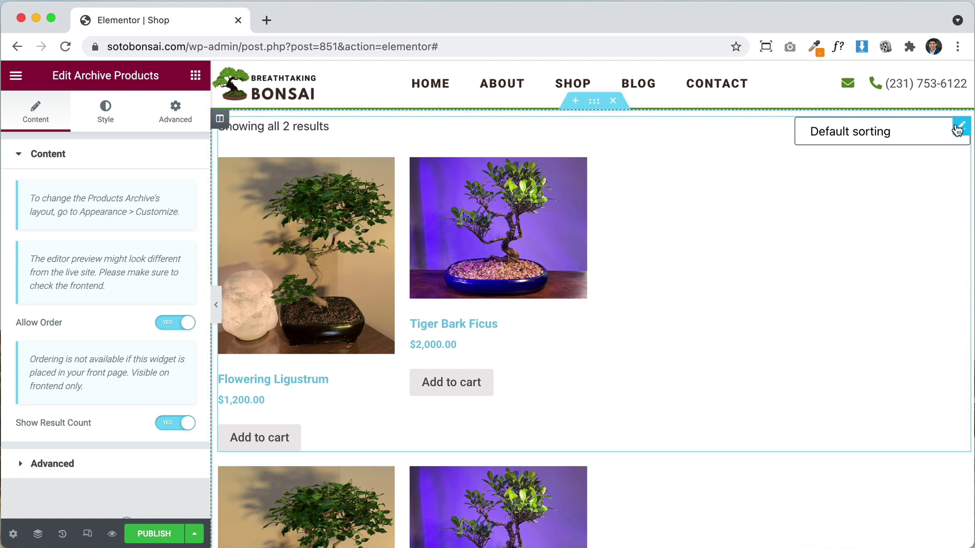
right_click(958, 128)
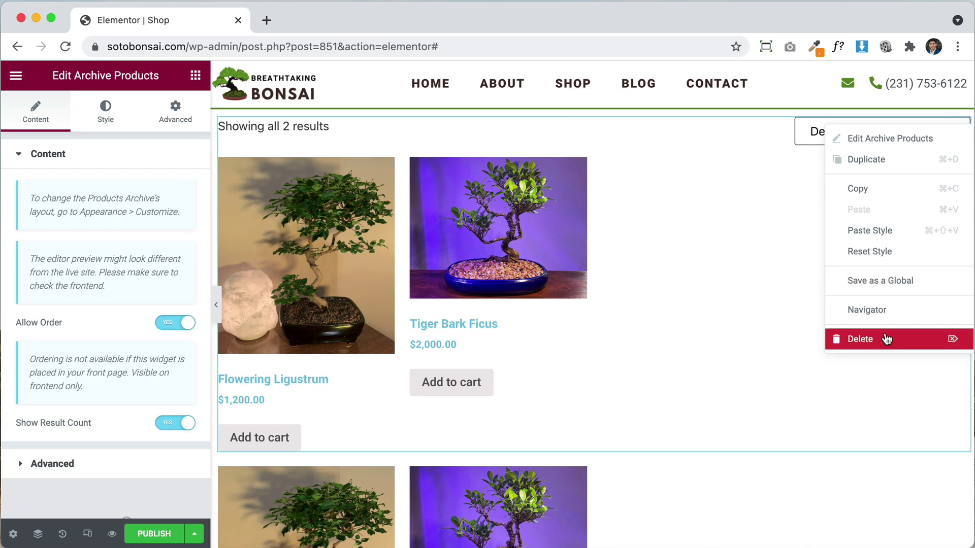
left_click(826, 337)
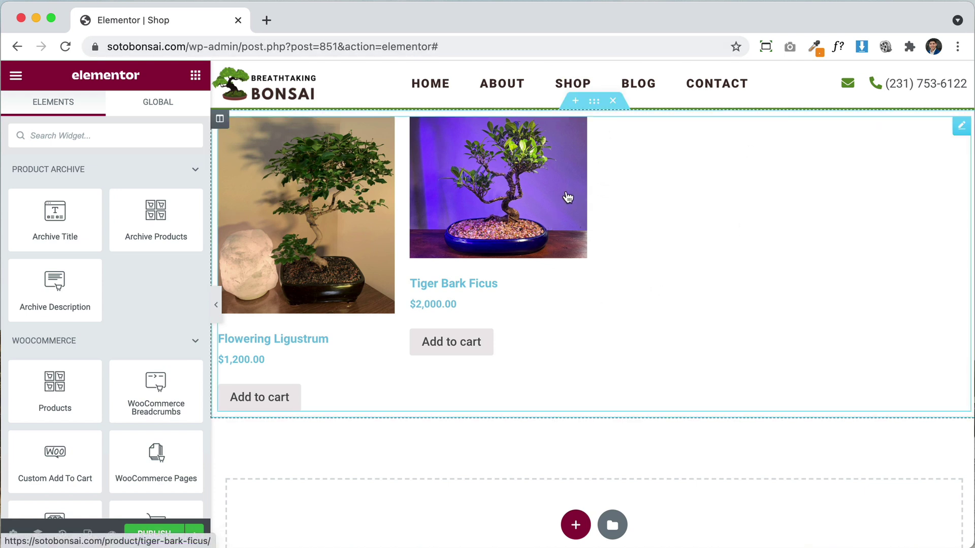
Add a single-column section above the section that holds the Products widget.
left_click(572, 101)
left_click(576, 178)
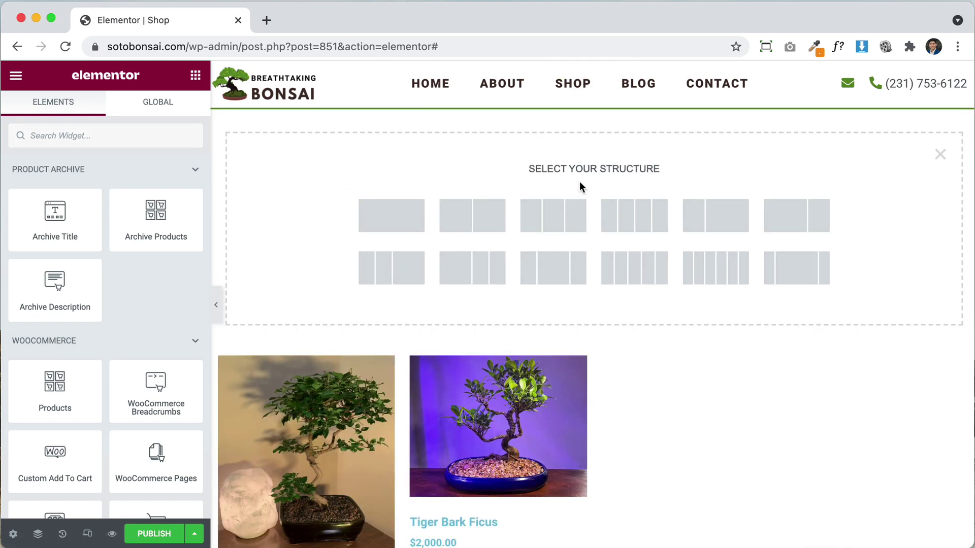
left_click(382, 227)
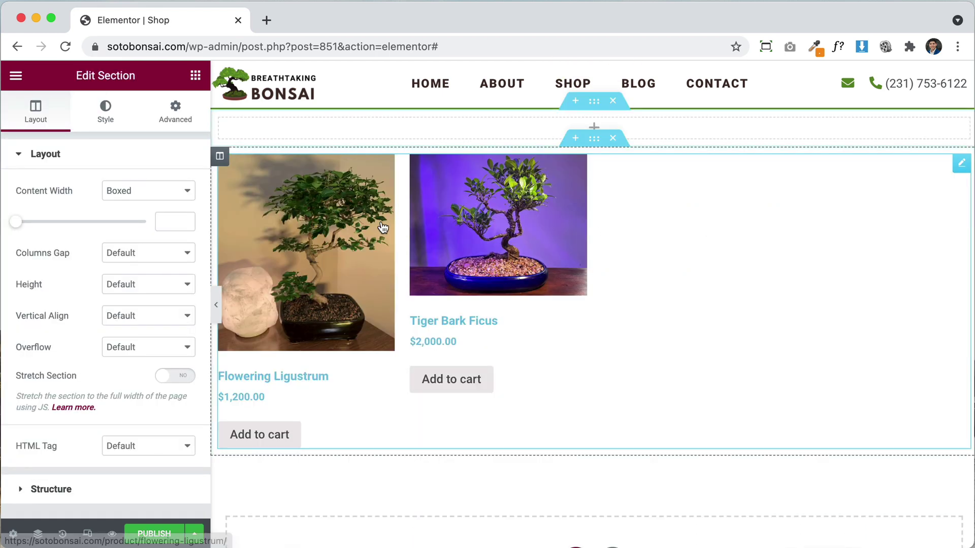
Place a Heading widget in the new empty section and set its title to "Shop".
left_click(195, 75)
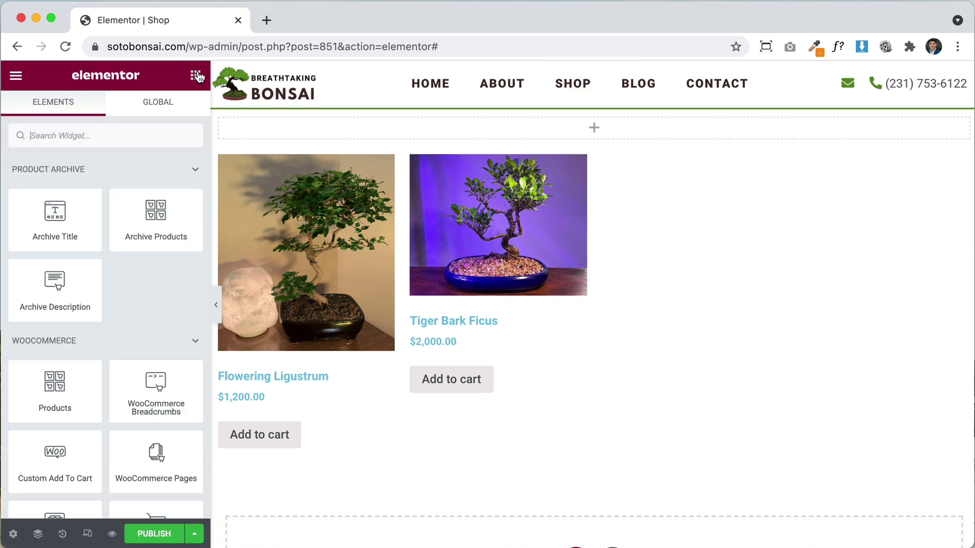
scroll(151, 373, "down", 5)
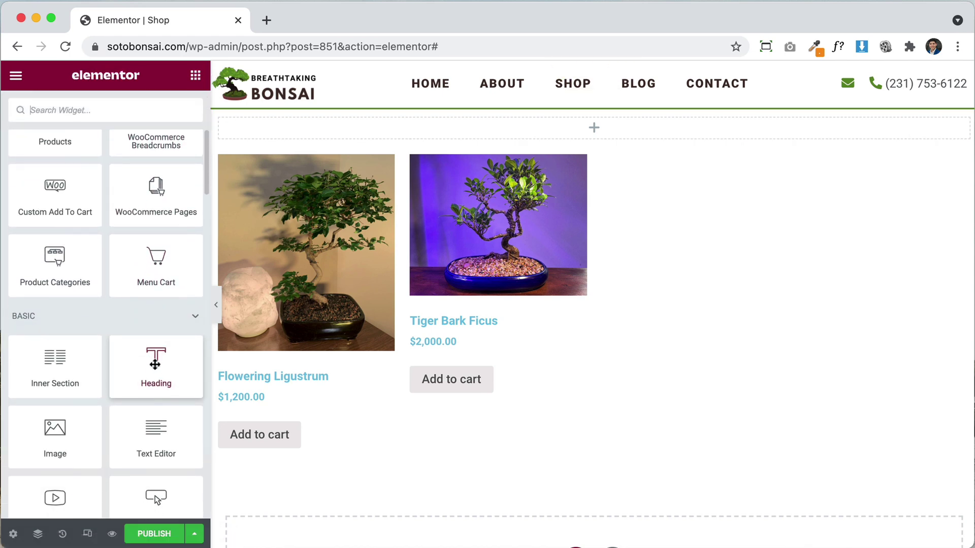
left_click_drag(151, 373, 349, 128)
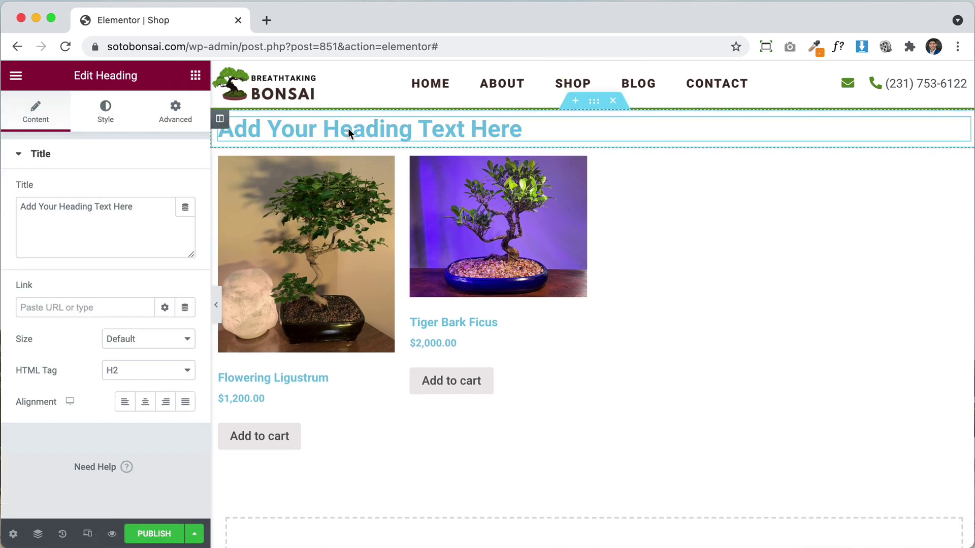
triple_click(140, 216)
type("Shop")
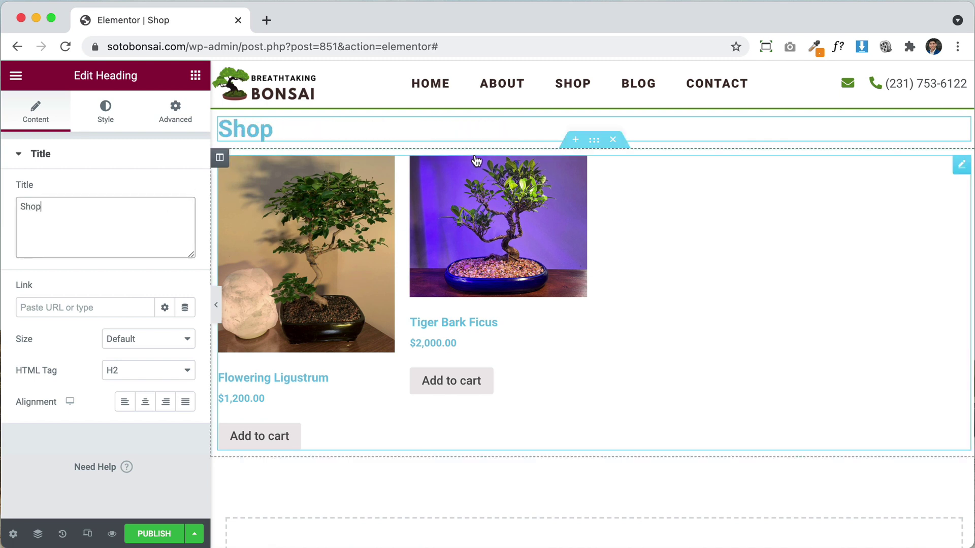
Set the Shop heading's text color to #FFFFFF.
left_click(104, 109)
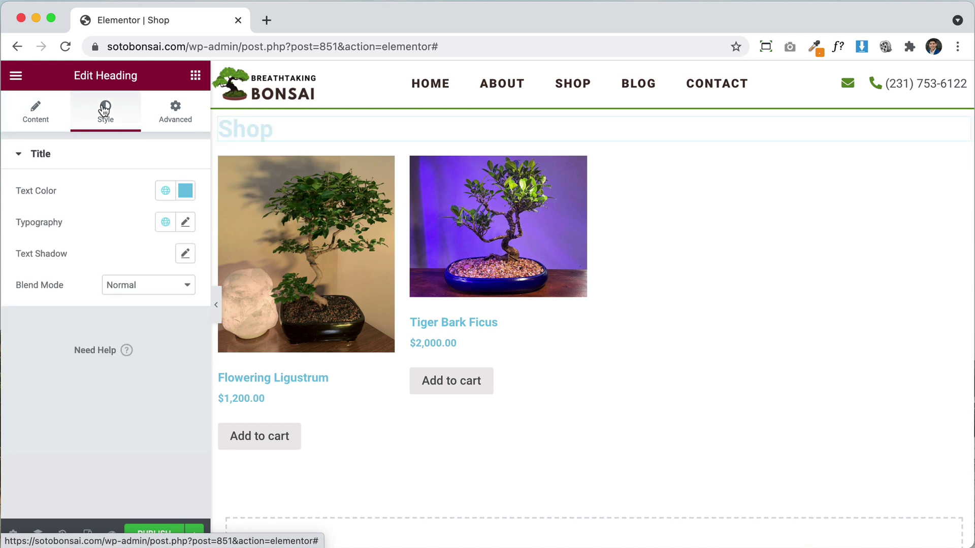
left_click(186, 190)
type("#92B3C2")
left_click_drag(94, 222, 82, 211)
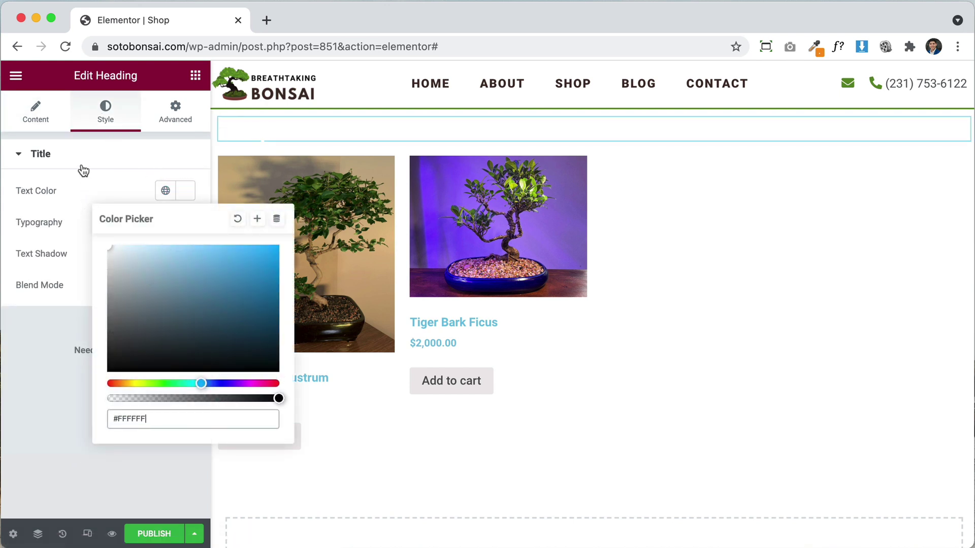
left_click(82, 164)
Give the Shop heading's section a Classic background using the image 2.jpg from the media library.
left_click(595, 102)
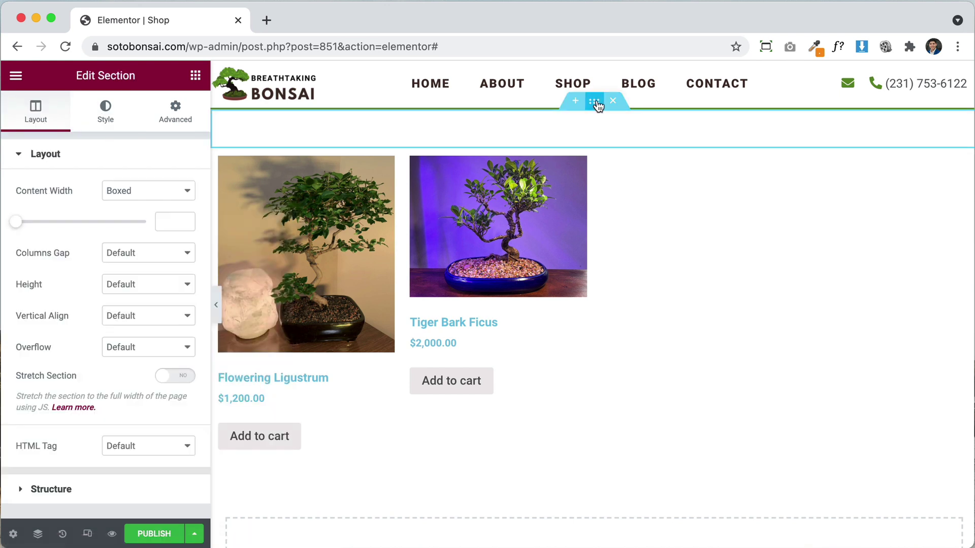
left_click(104, 116)
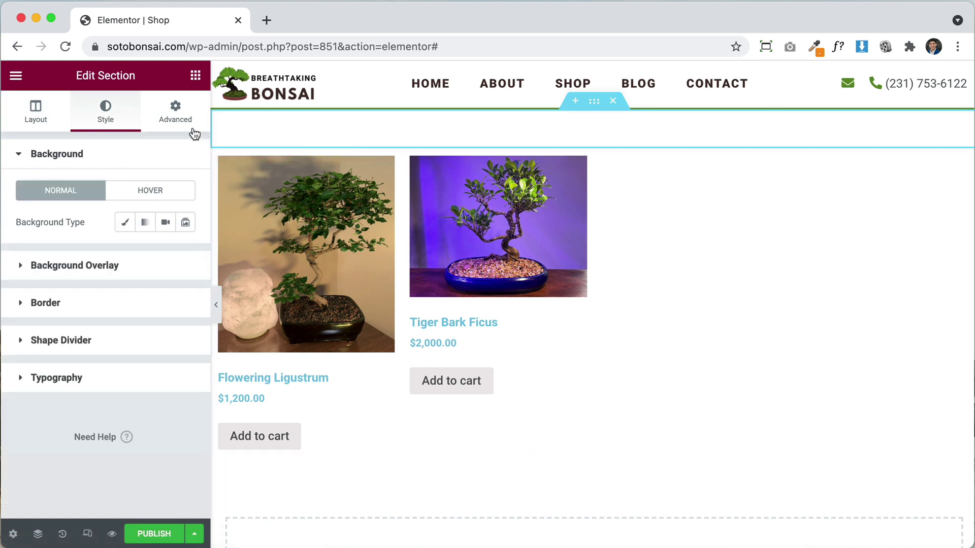
left_click(125, 225)
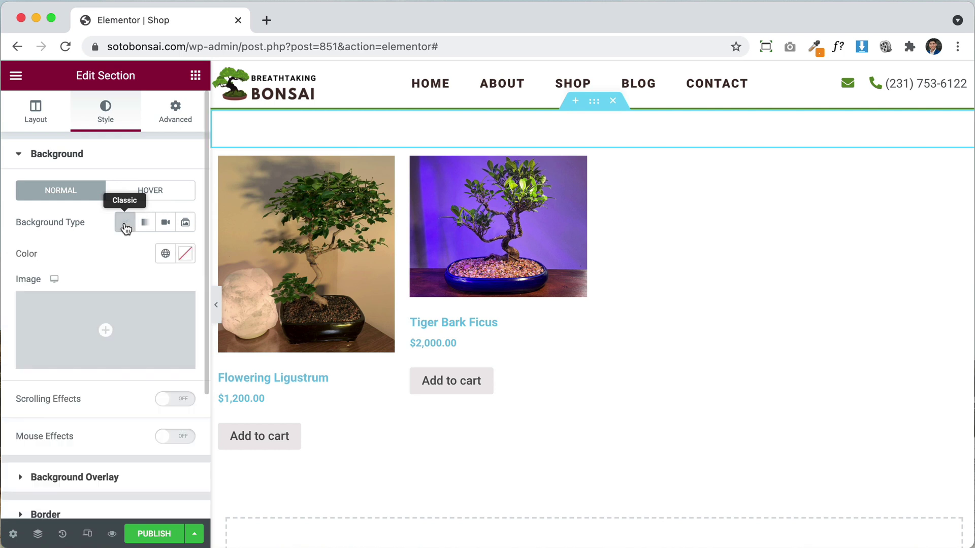
left_click(106, 327)
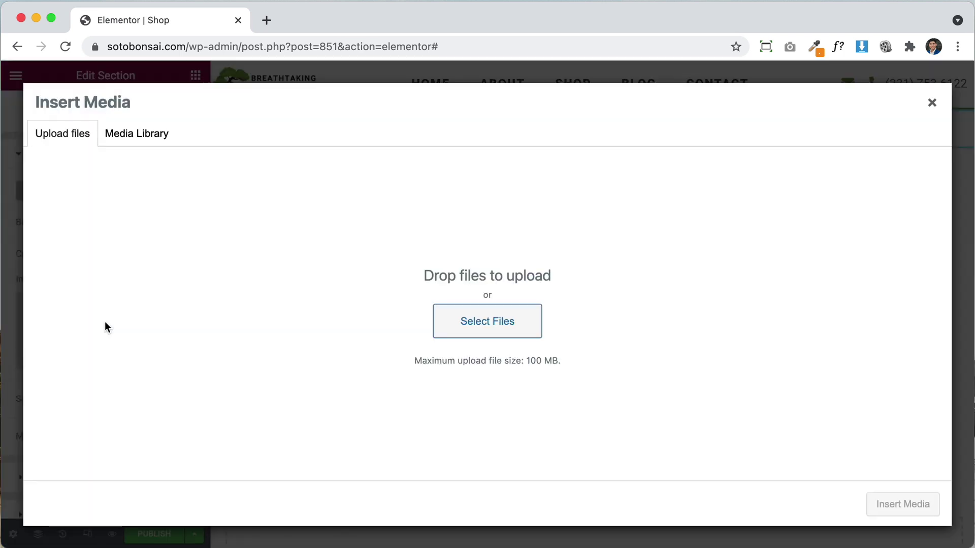
left_click(133, 133)
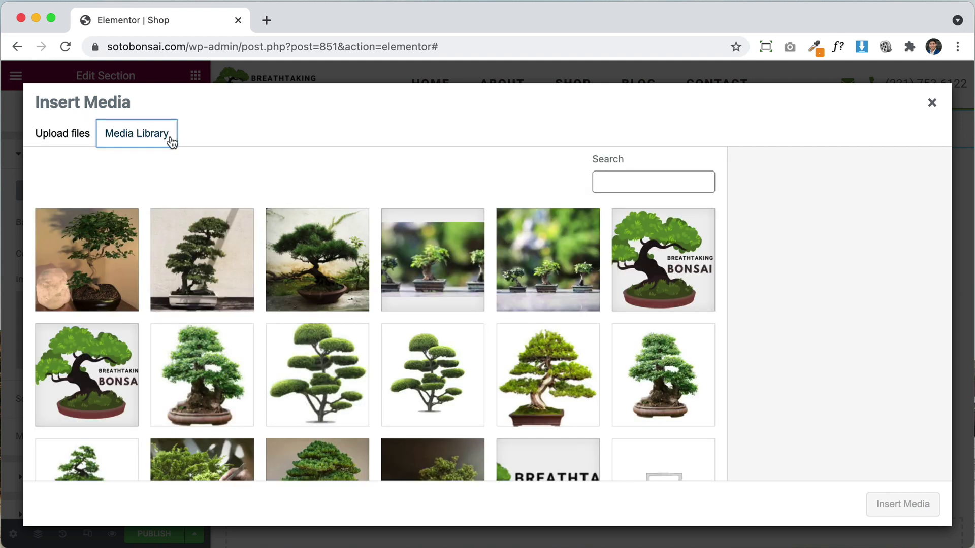
left_click(433, 264)
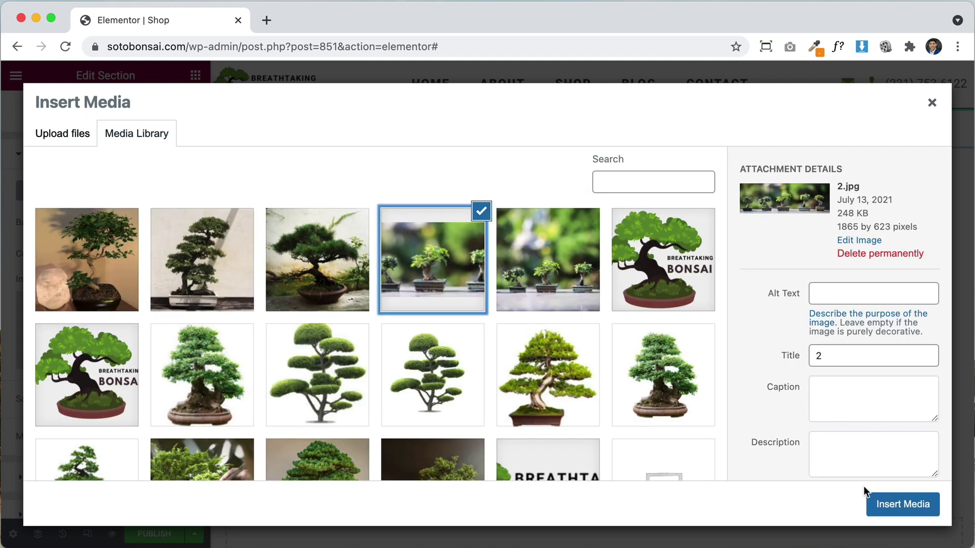
left_click(884, 505)
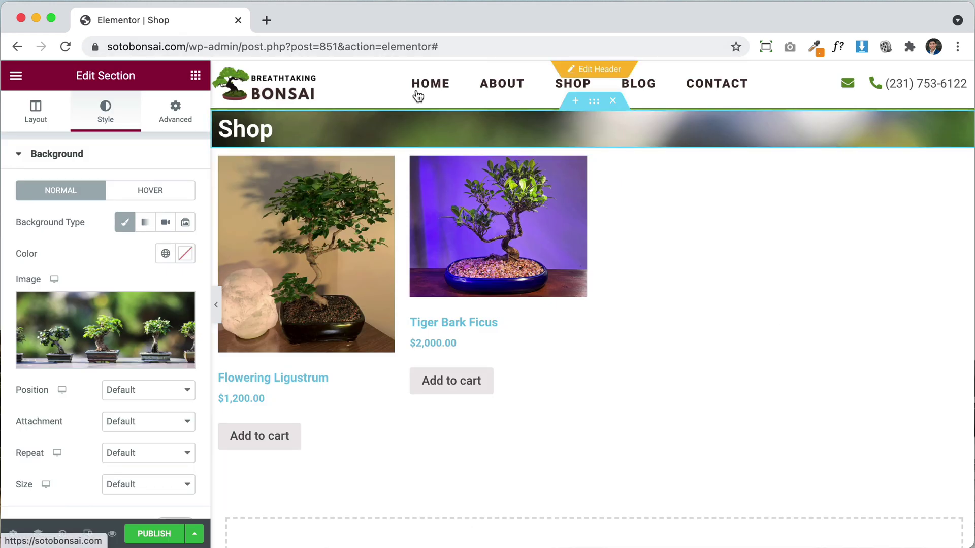
Set the section background image's position to Center Center and its size to Cover, keeping the default attachment.
scroll(112, 378, "down", 2)
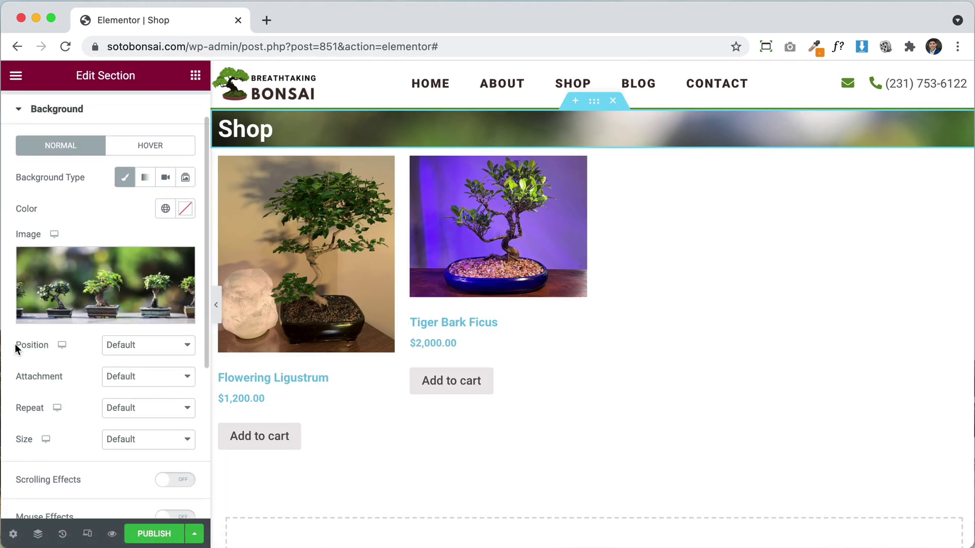
left_click(142, 345)
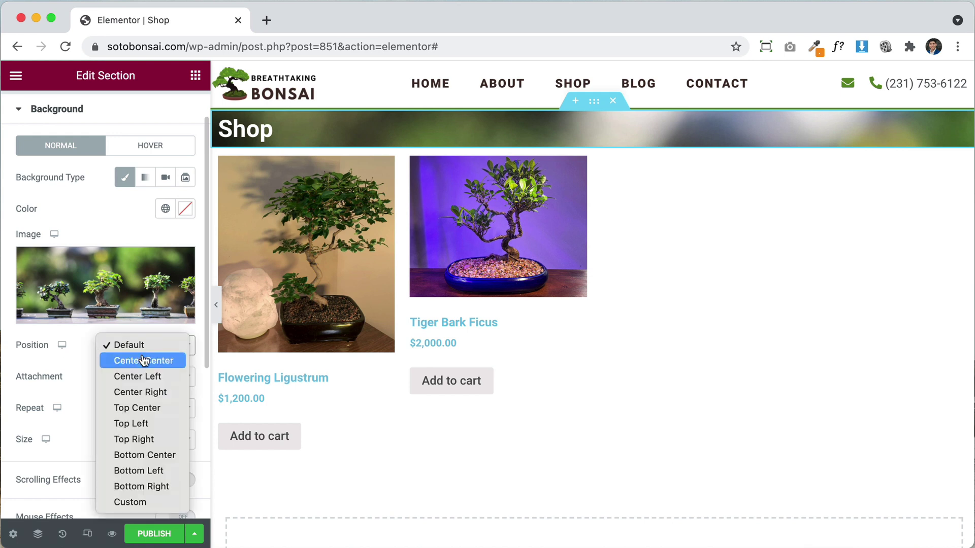
left_click(143, 360)
left_click(126, 386)
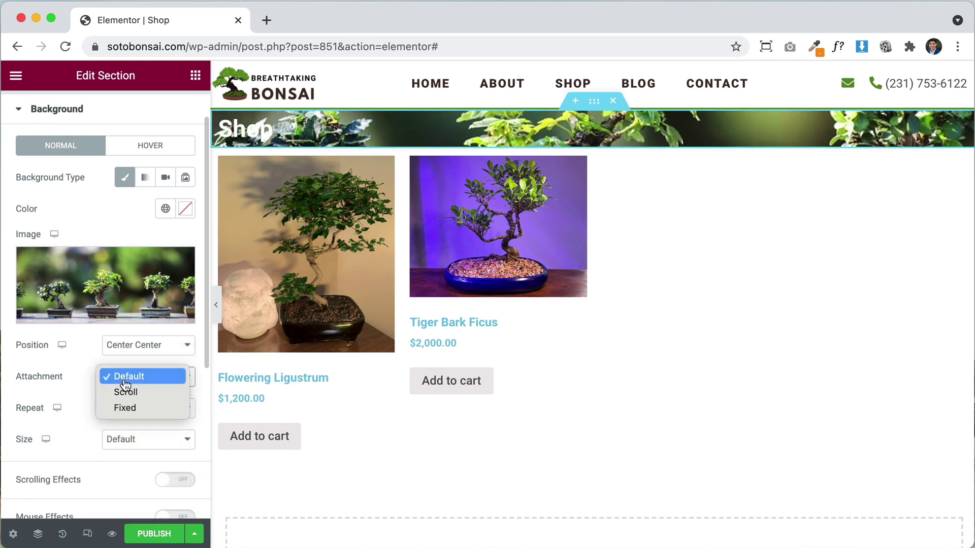
left_click(125, 381)
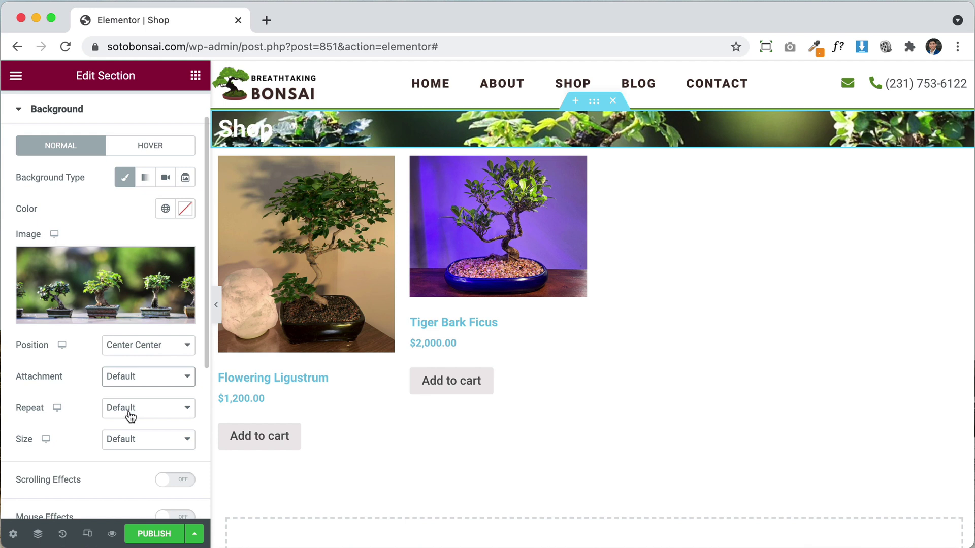
left_click(124, 439)
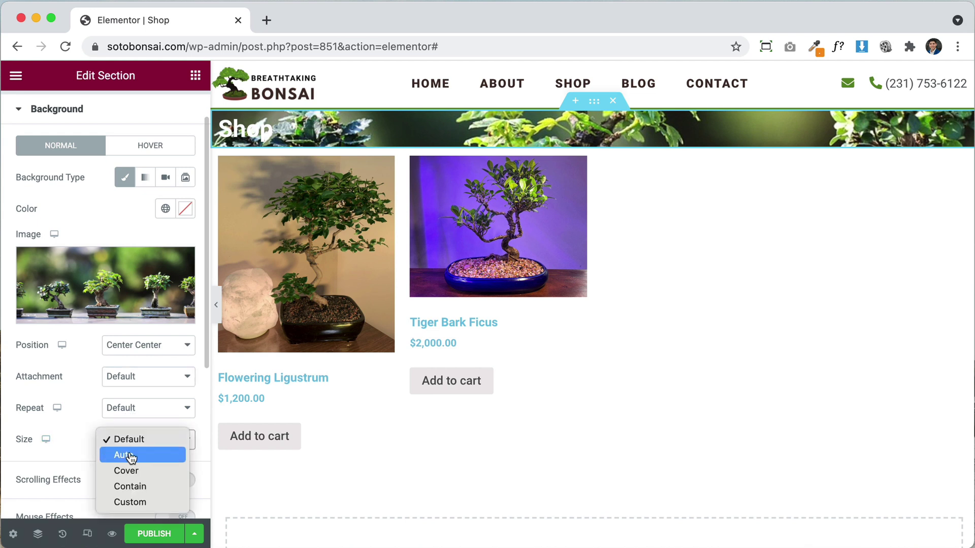
left_click(135, 471)
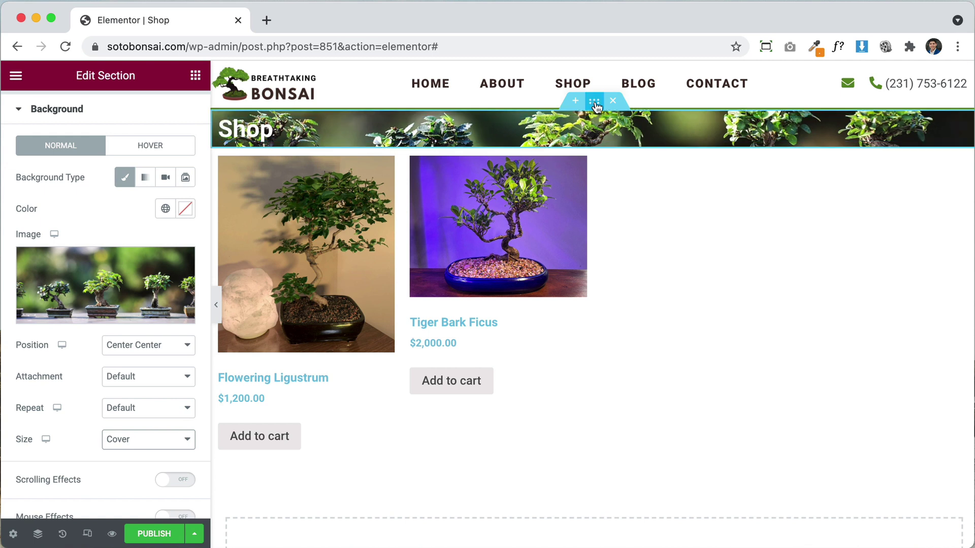
Set the Shop heading section's height option to Min Height.
scroll(133, 233, "up", 2)
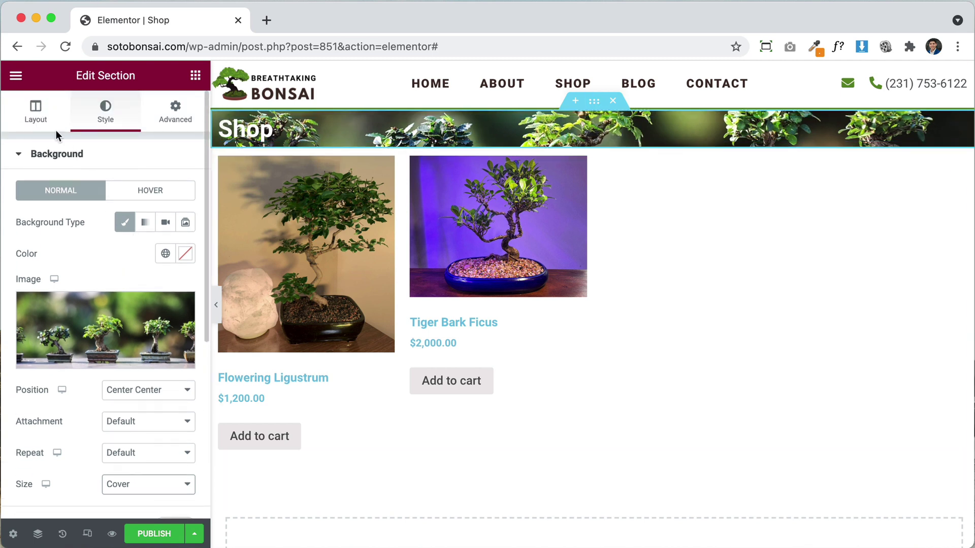
left_click(35, 113)
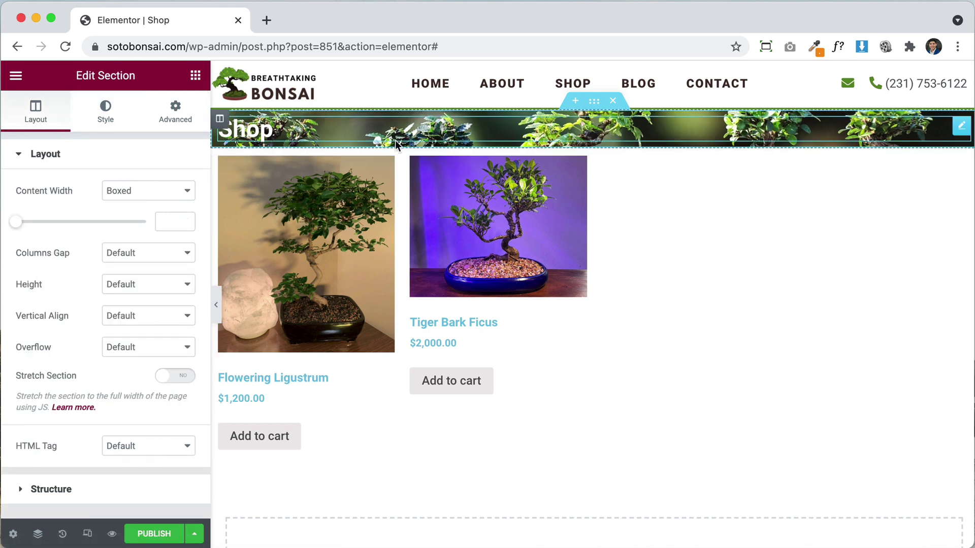
left_click(130, 293)
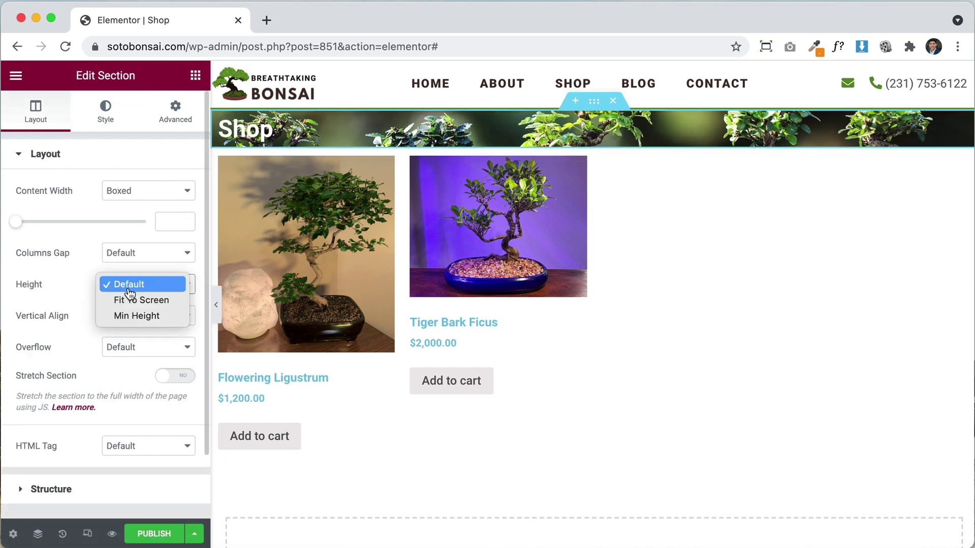
left_click(155, 317)
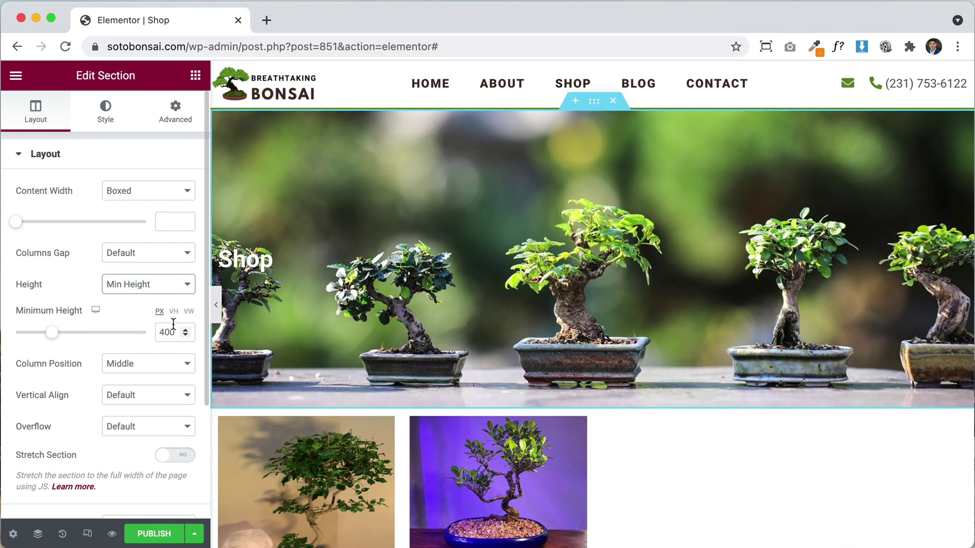
Set the Shop banner section's minimum height to 25 VH.
left_click(175, 313)
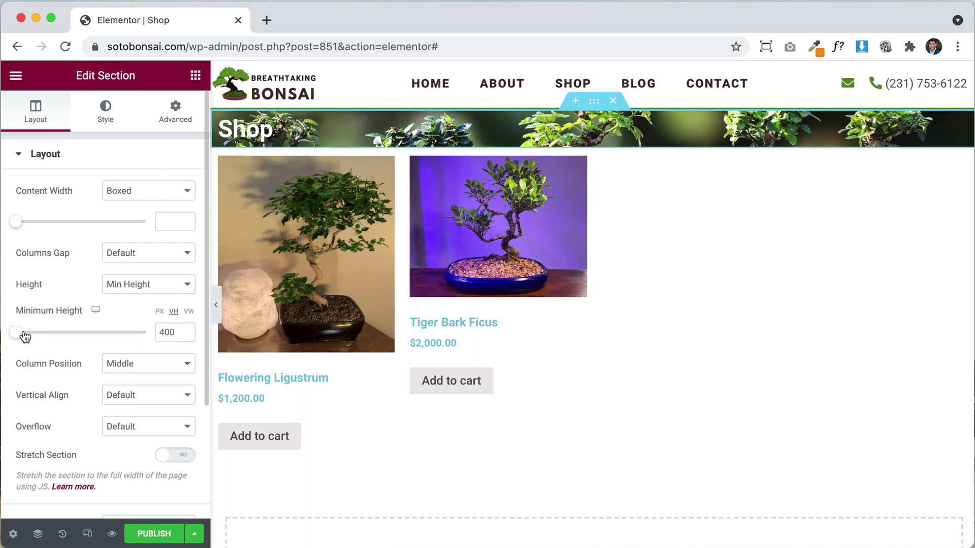
left_click_drag(18, 336, 50, 333)
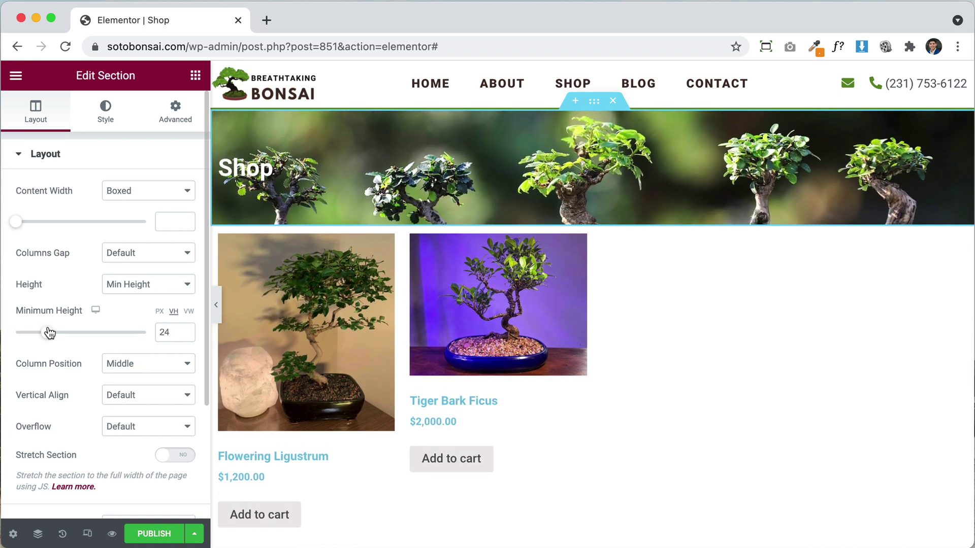
left_click(185, 329)
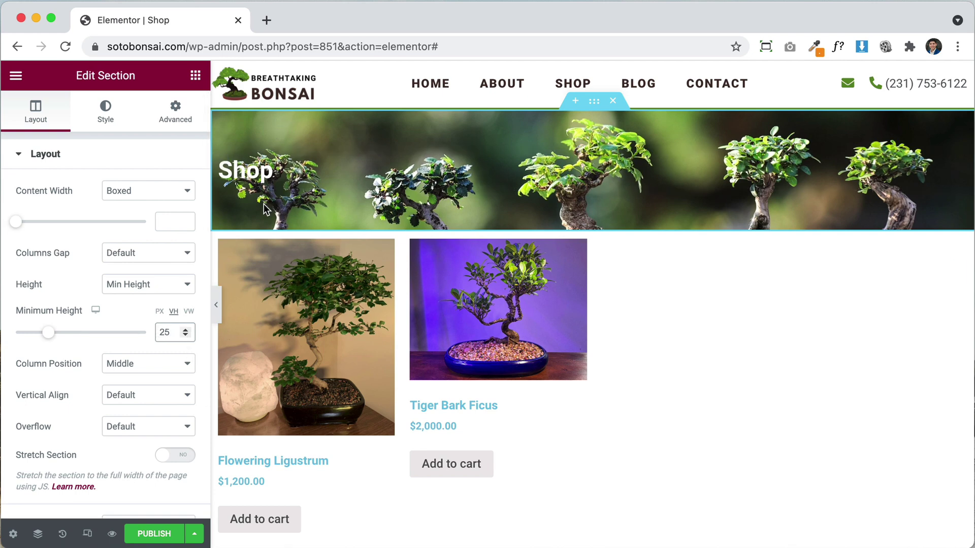
Set the Shop heading's typography size to 50 px.
left_click(252, 172)
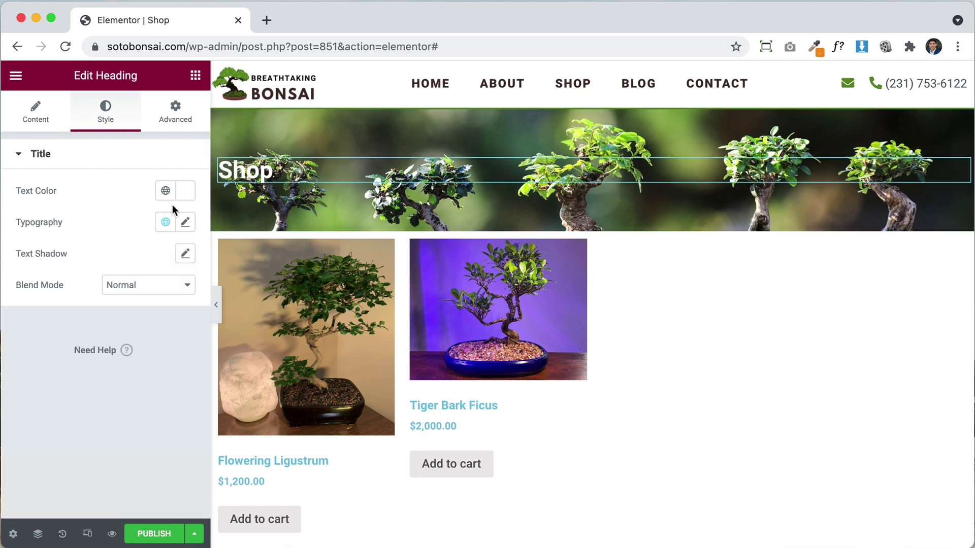
left_click(186, 223)
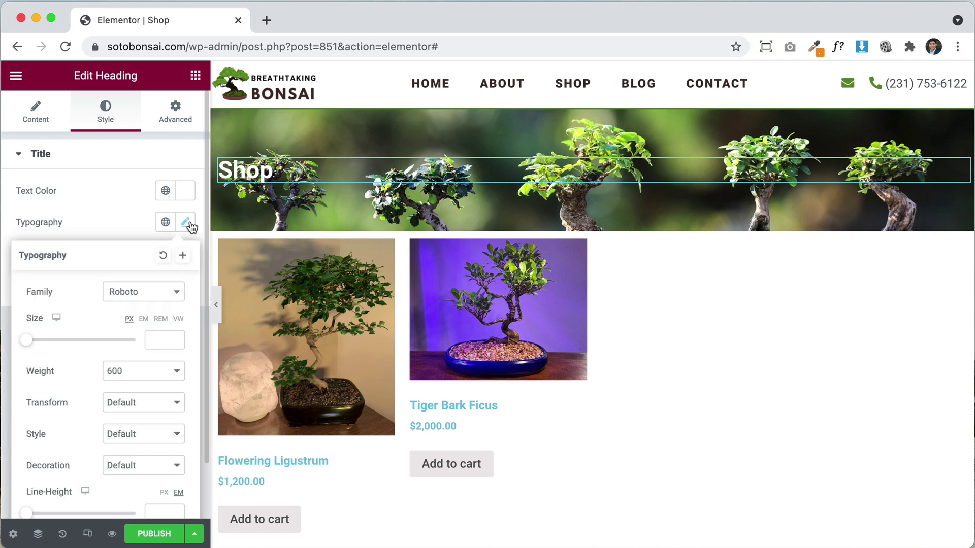
left_click(151, 339)
type("25")
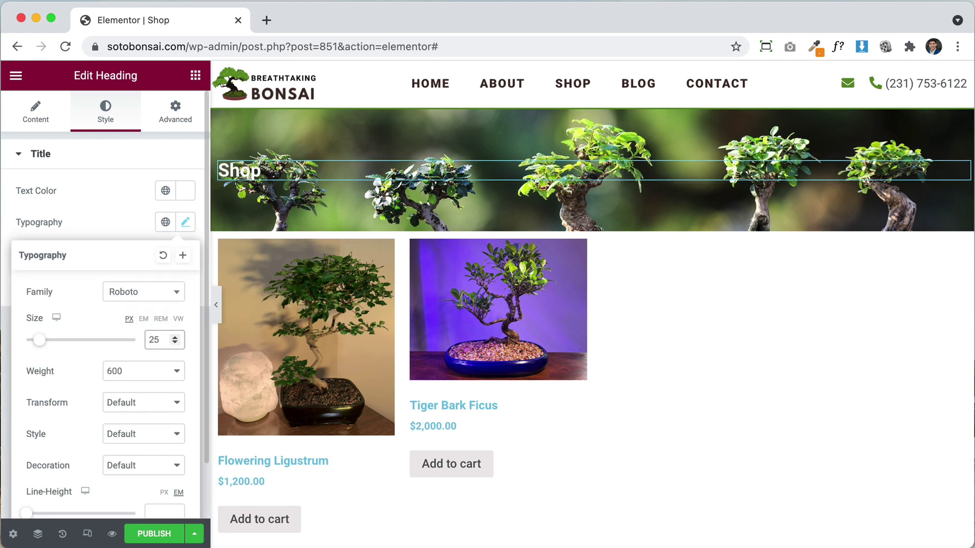
key("BackSpace")
key("BackSpace")
type("45")
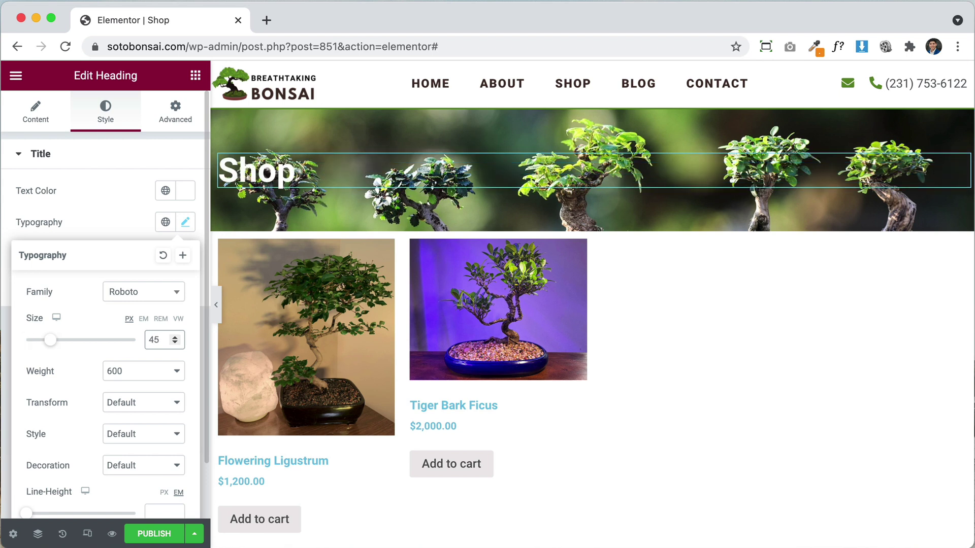
key("BackSpace")
key("BackSpace")
type("50")
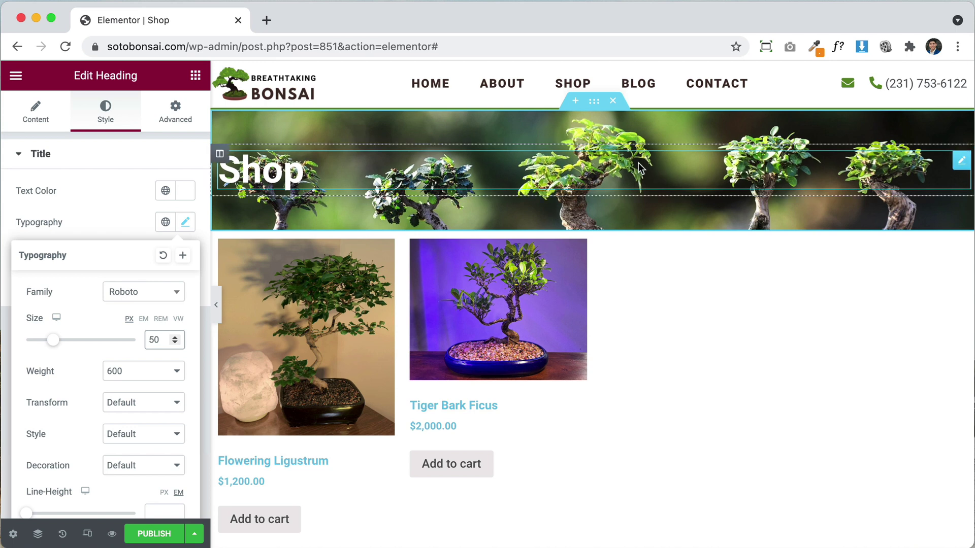
Give the Shop banner section a Classic background overlay in black, #000000.
left_click(594, 102)
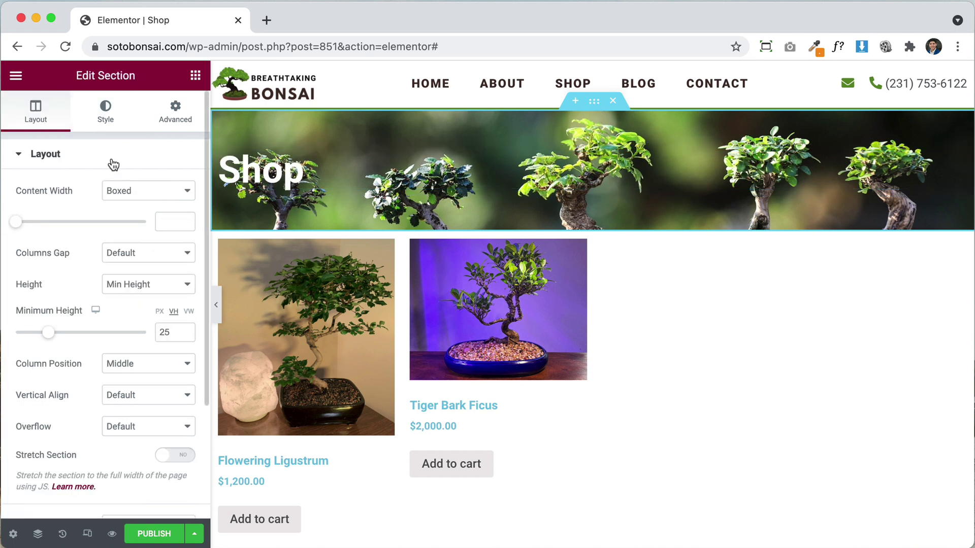
left_click(105, 120)
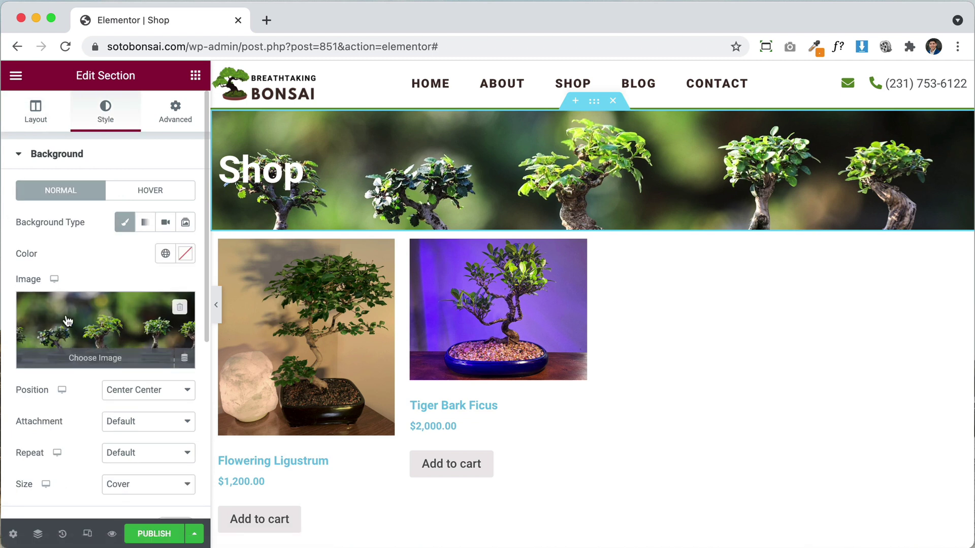
scroll(85, 335, "down", 5)
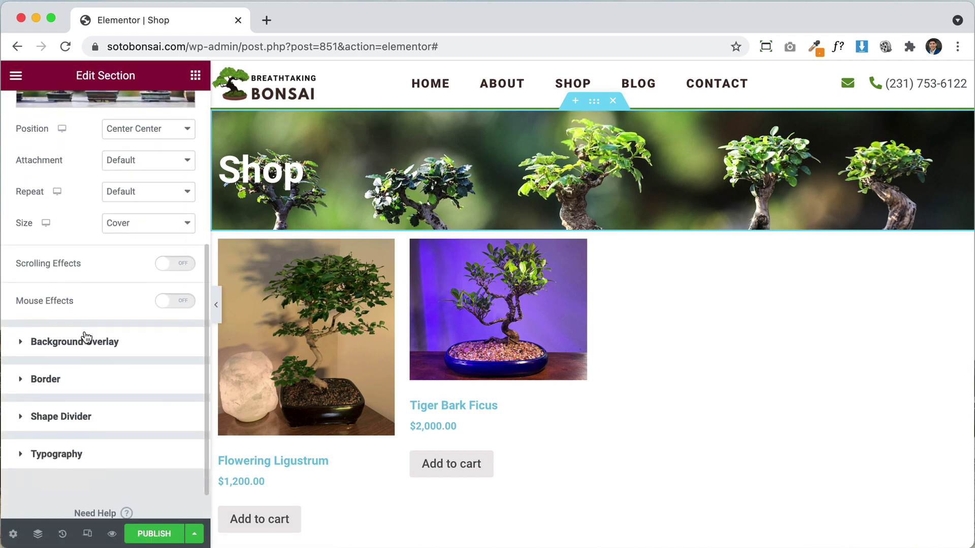
left_click(71, 342)
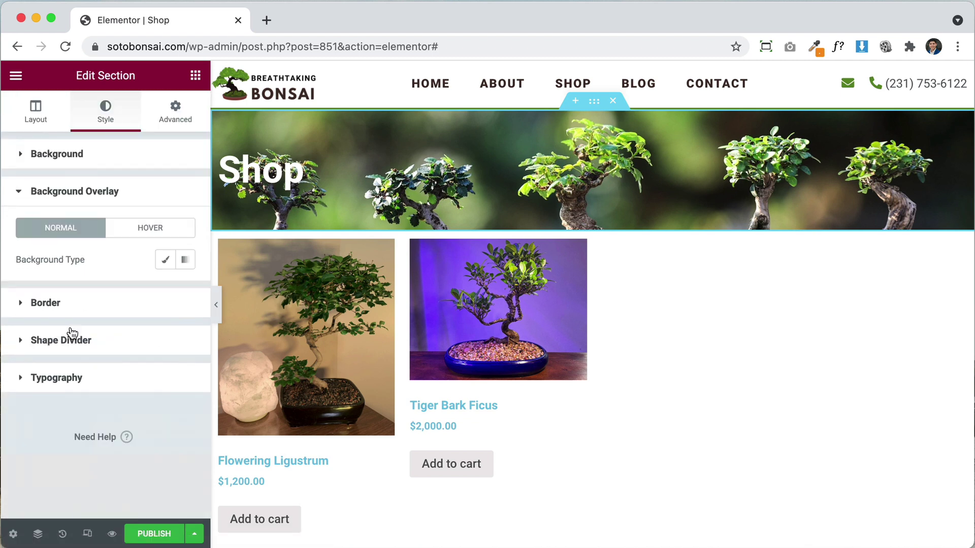
left_click(163, 260)
scroll(93, 315, "down", 1)
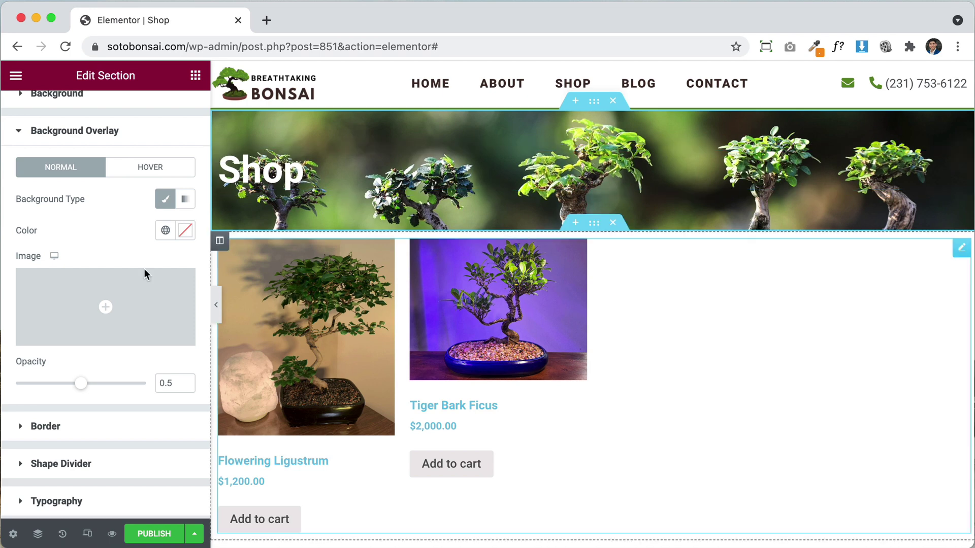
left_click(186, 232)
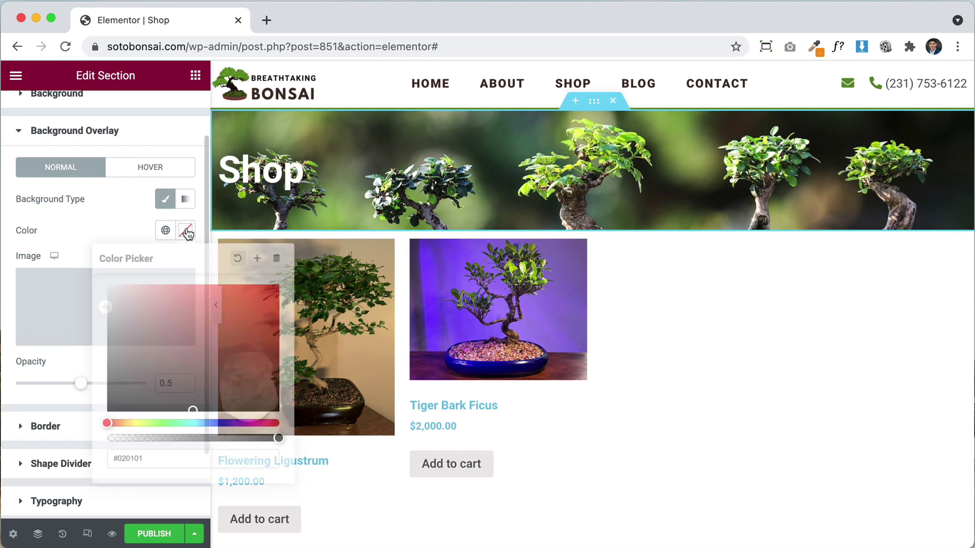
left_click_drag(178, 315, 142, 439)
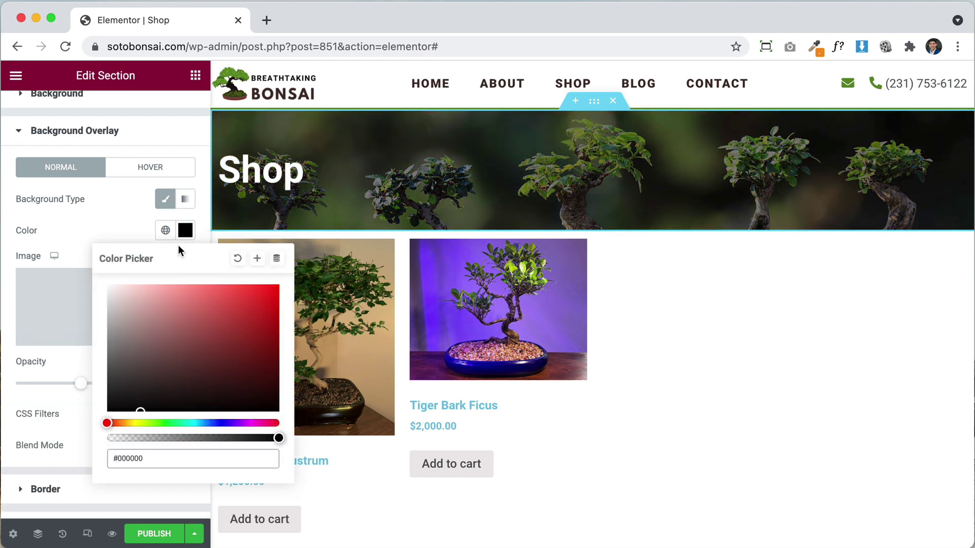
left_click(104, 215)
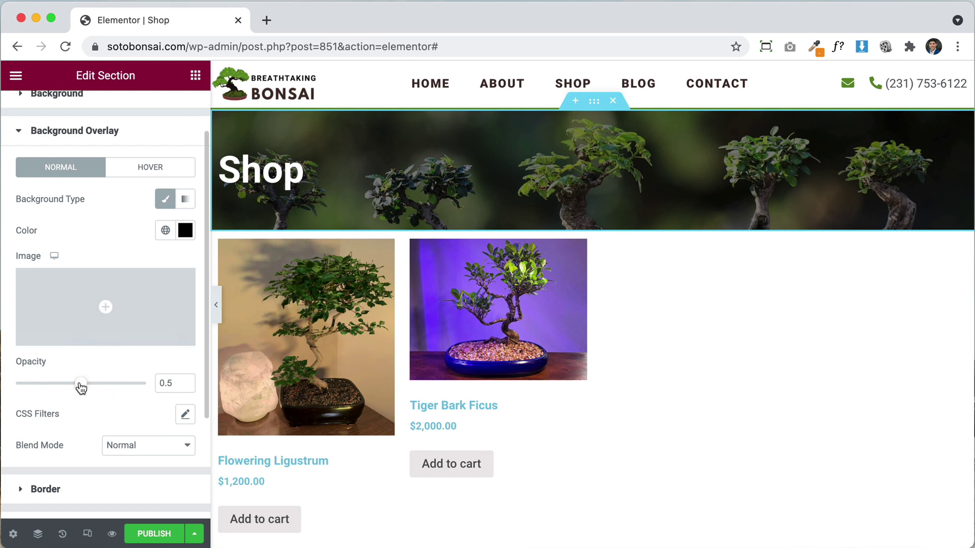
Set the banner's background overlay opacity to 0.35.
left_click_drag(81, 383, 53, 390)
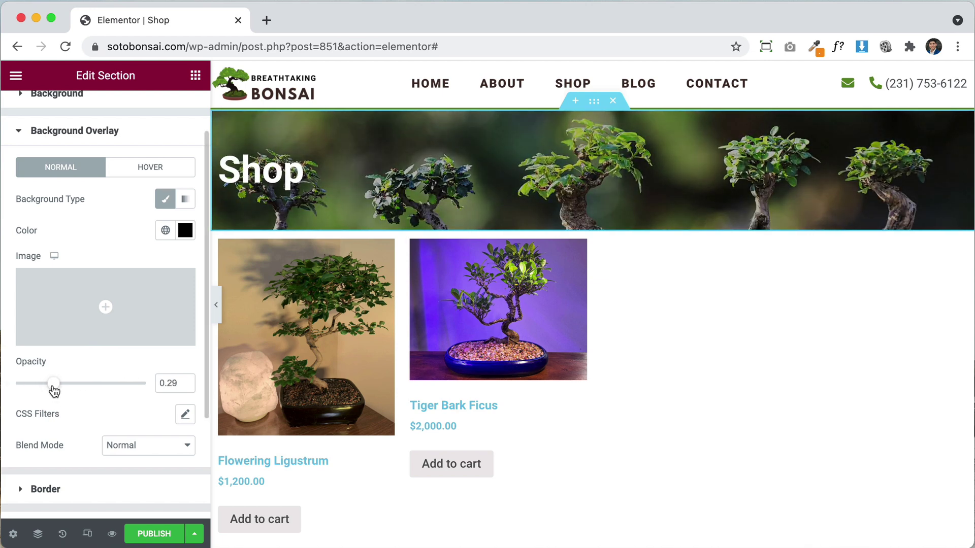
left_click(185, 380)
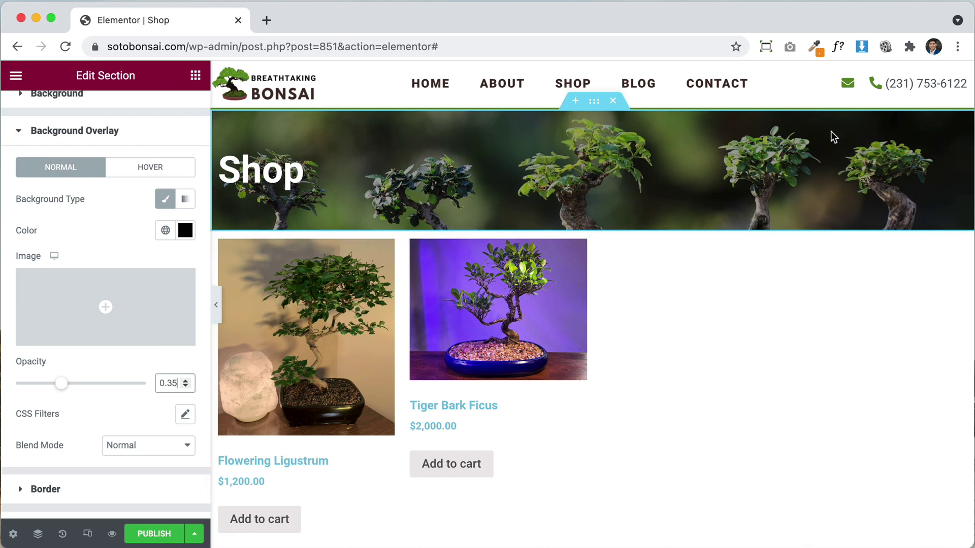
scroll(777, 424, "down", 3)
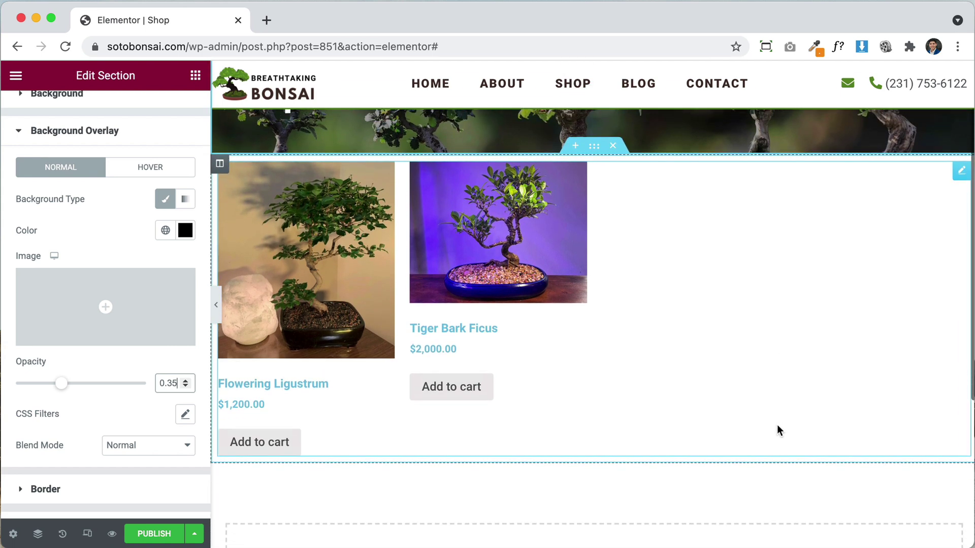
scroll(659, 349, "up", 1)
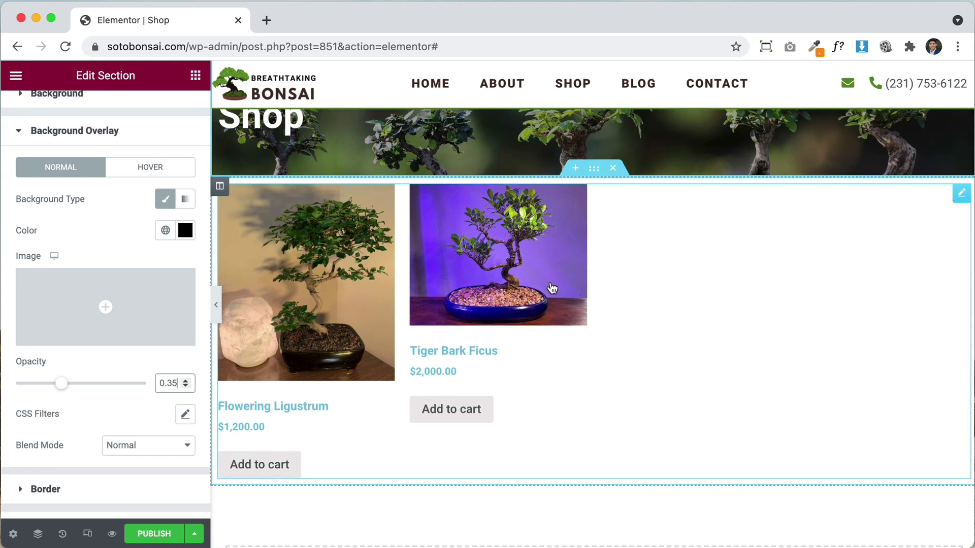
scroll(522, 323, "up", 2)
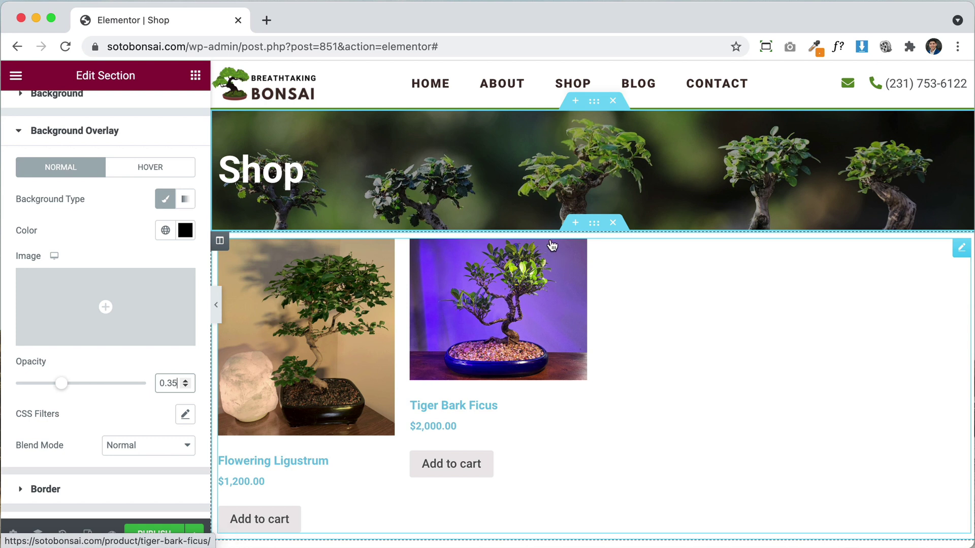
Unlink the padding of the section holding the products and set its top and bottom padding to 30 px.
left_click(595, 228)
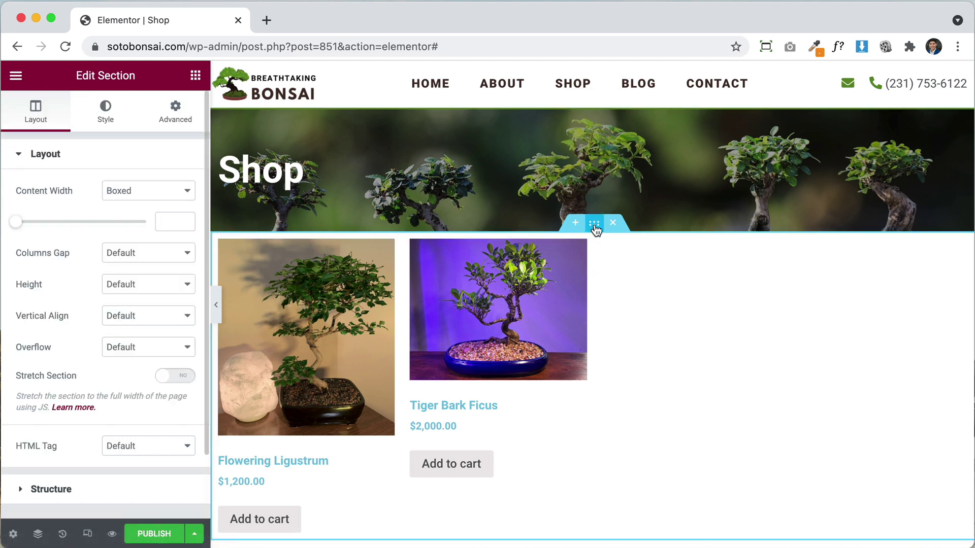
left_click(176, 108)
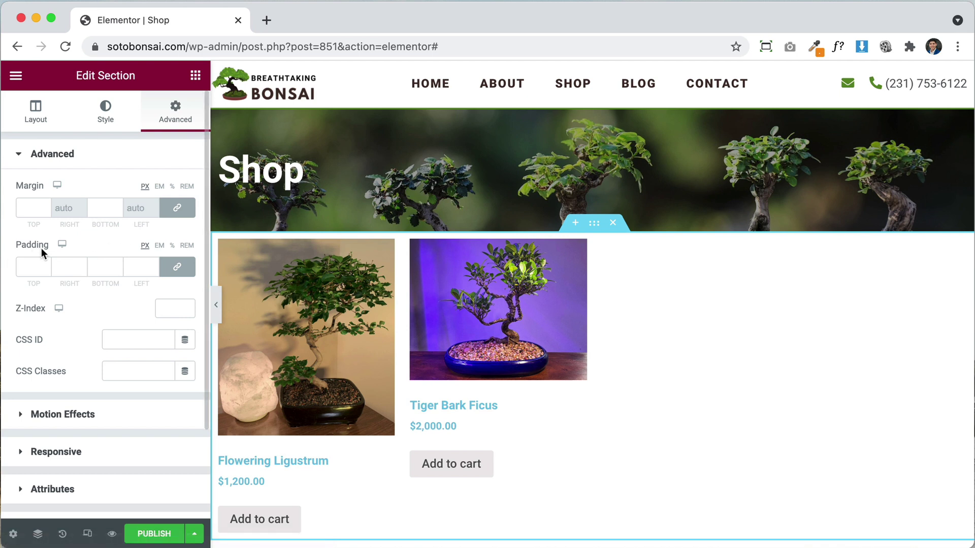
left_click(173, 269)
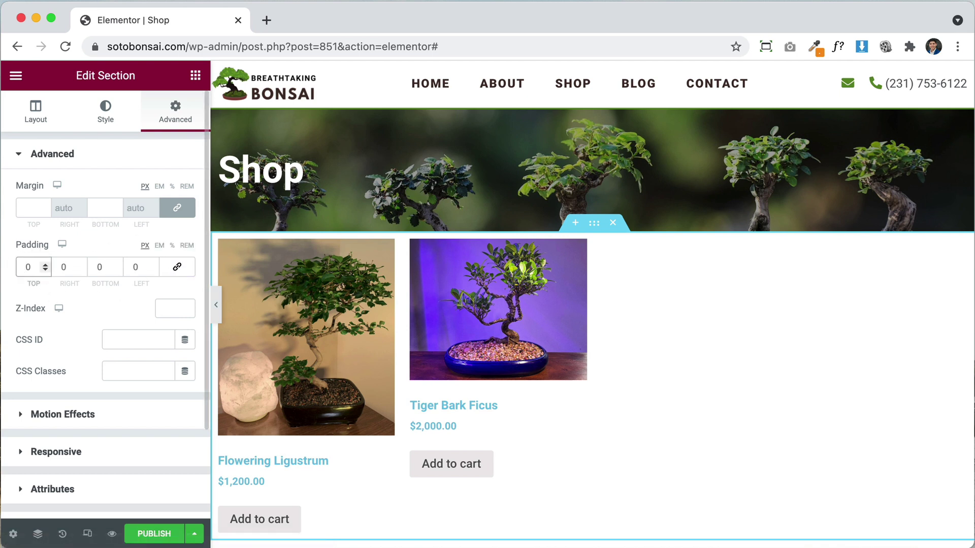
type("30")
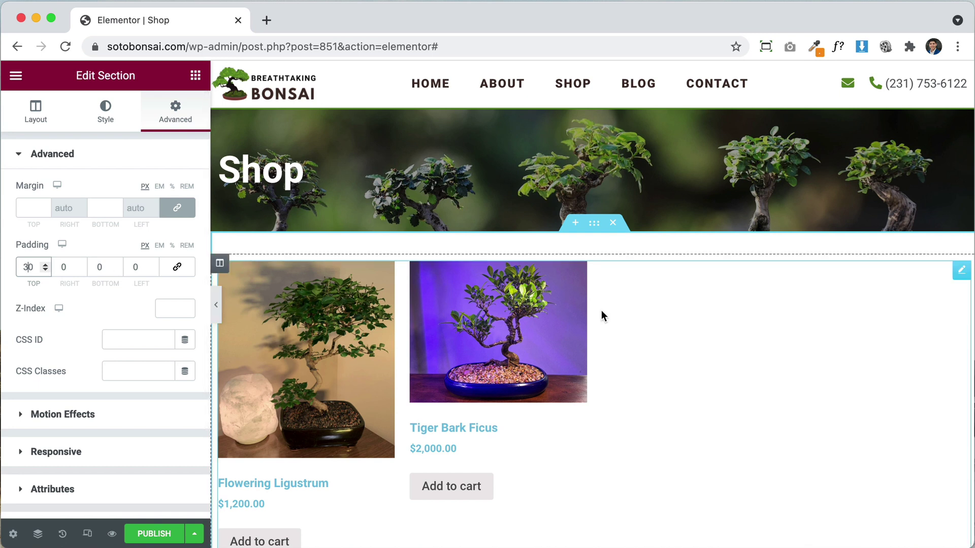
scroll(601, 310, "down", 4)
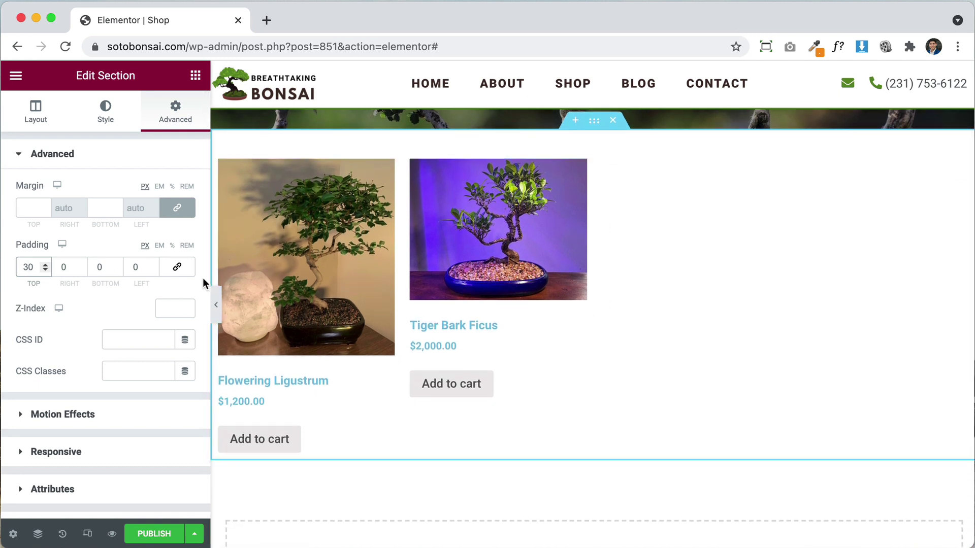
left_click(96, 267)
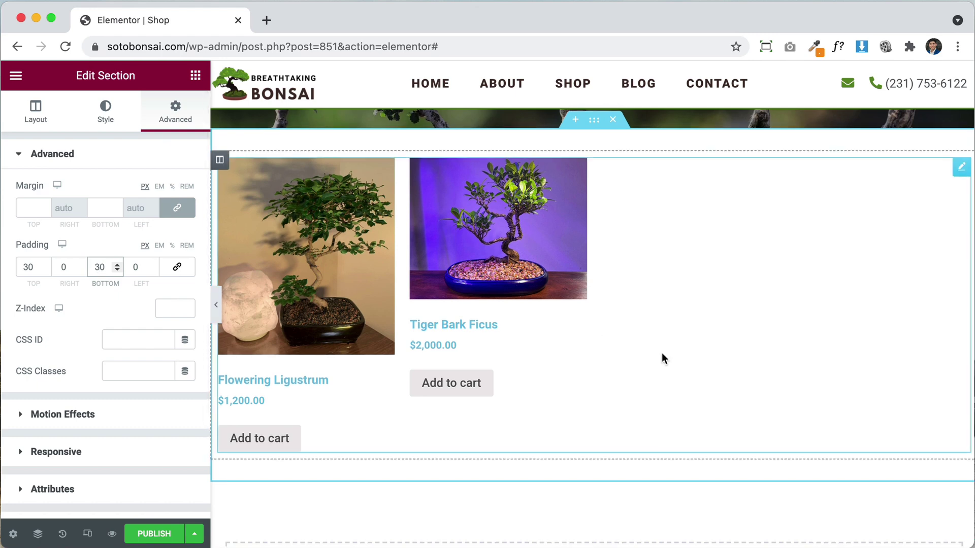
scroll(662, 352, "down", 3)
scroll(609, 402, "up", 6)
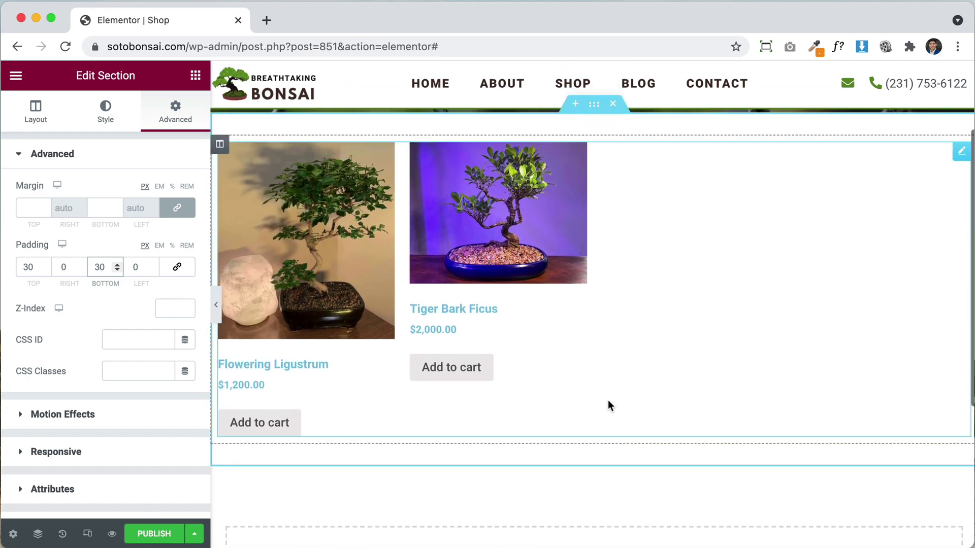
scroll(621, 379, "down", 3)
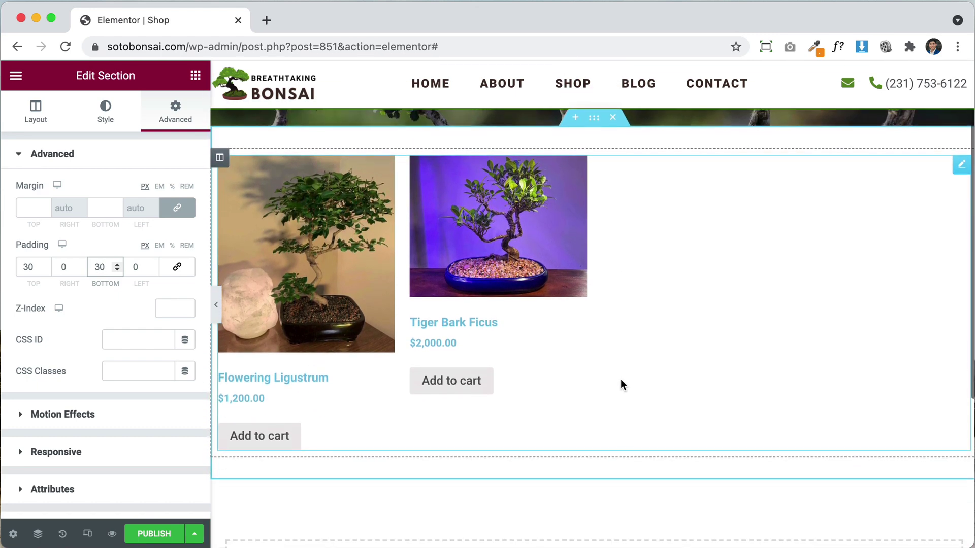
scroll(620, 379, "up", 3)
scroll(565, 233, "down", 1)
scroll(565, 236, "down", 3)
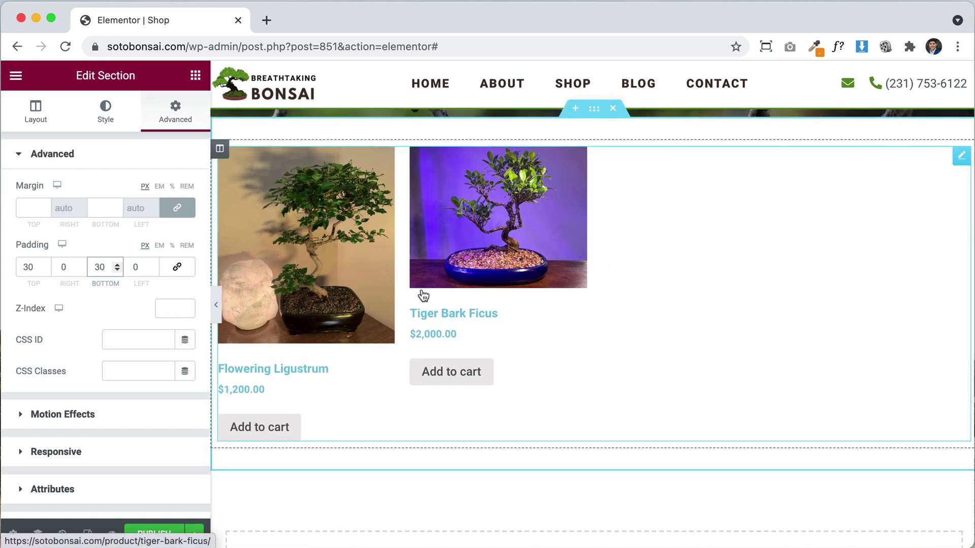
Round the product images in the Products widget with a border radius of 20 px on all corners.
left_click(741, 217)
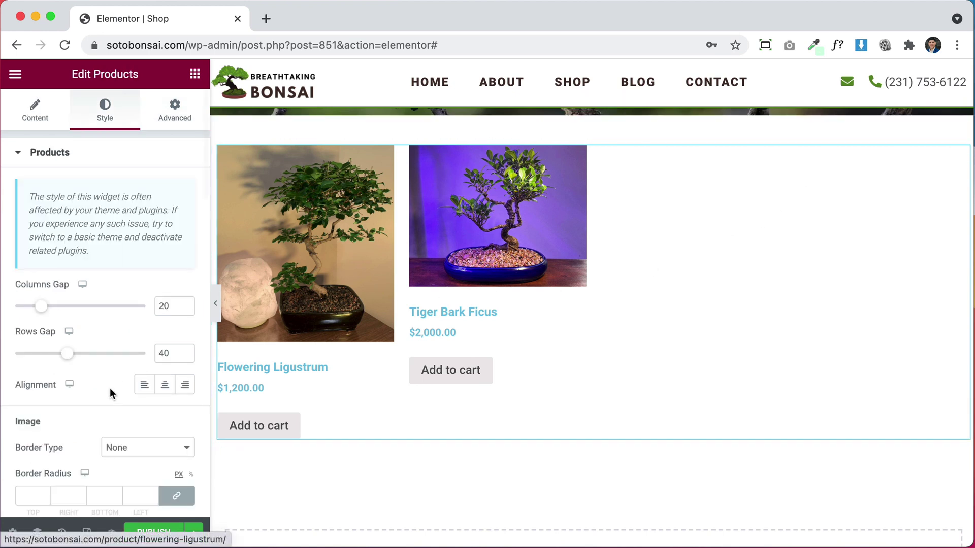
scroll(101, 406, "down", 5)
scroll(101, 411, "down", 3)
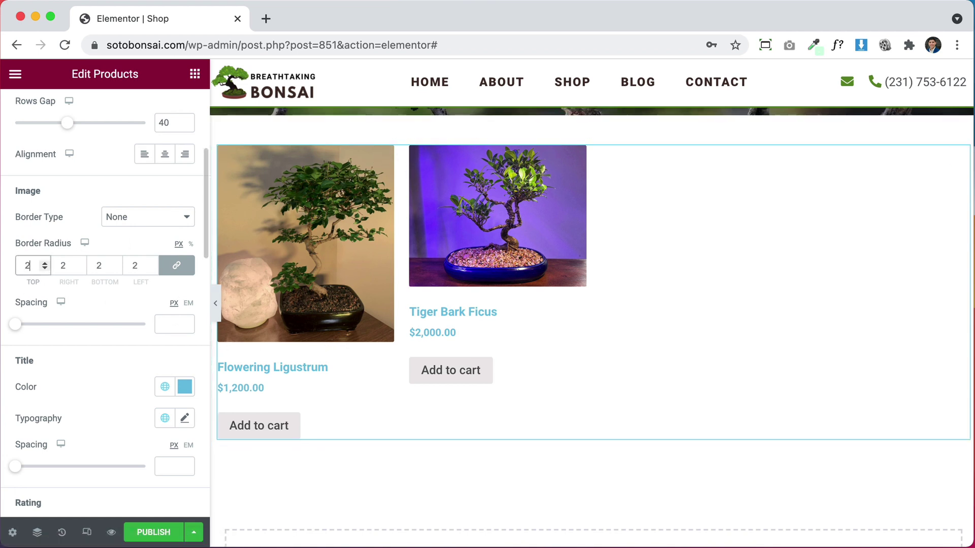
type("0")
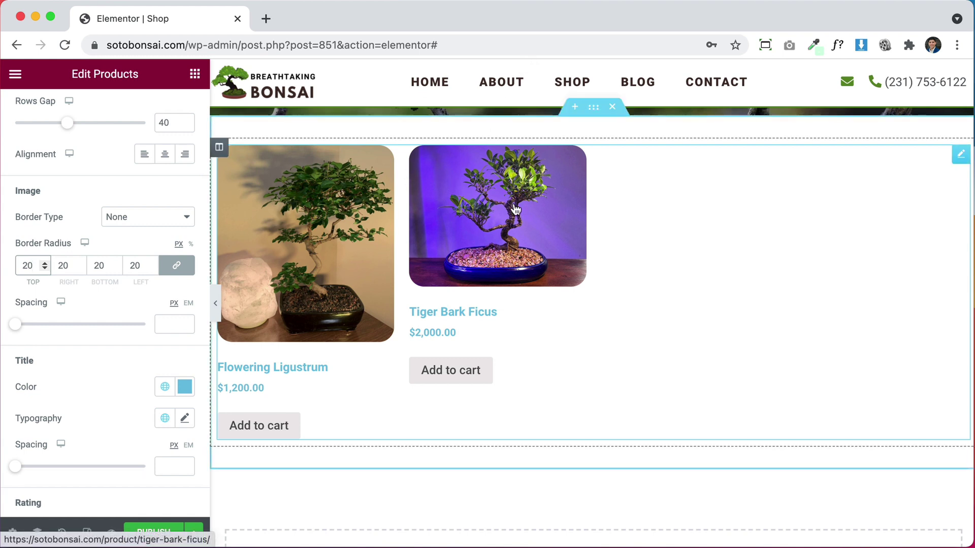
Set the product title color in the Products widget to a custom green, #588F08.
scroll(86, 394, "down", 3)
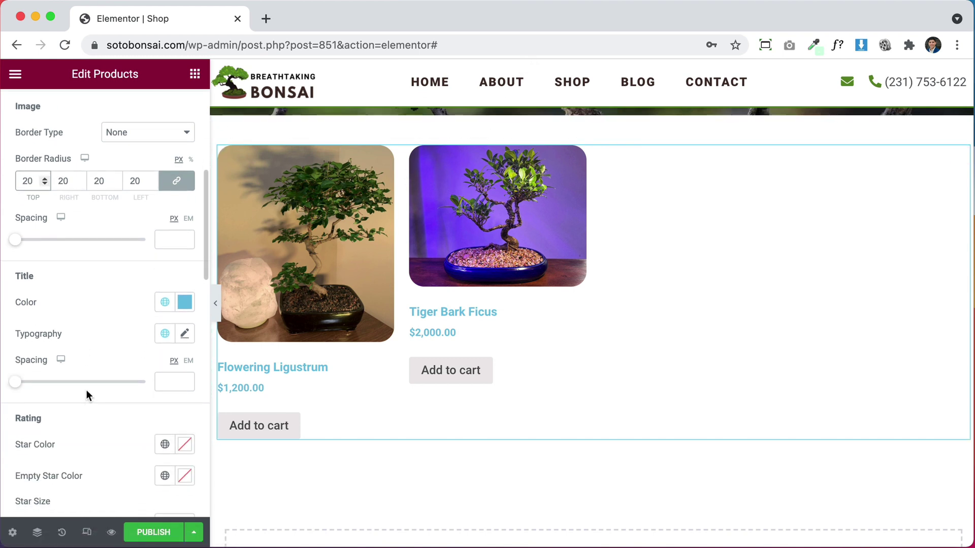
left_click(188, 307)
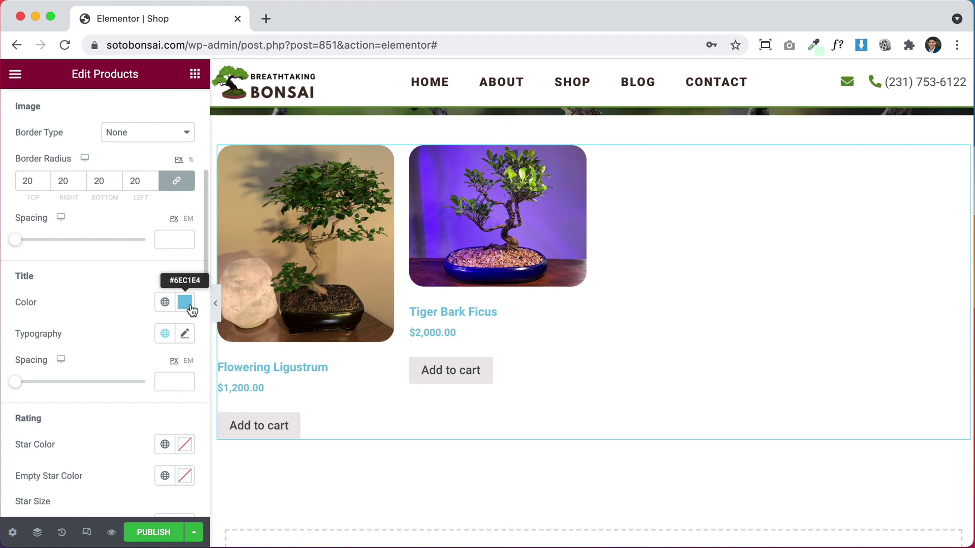
left_click(186, 305)
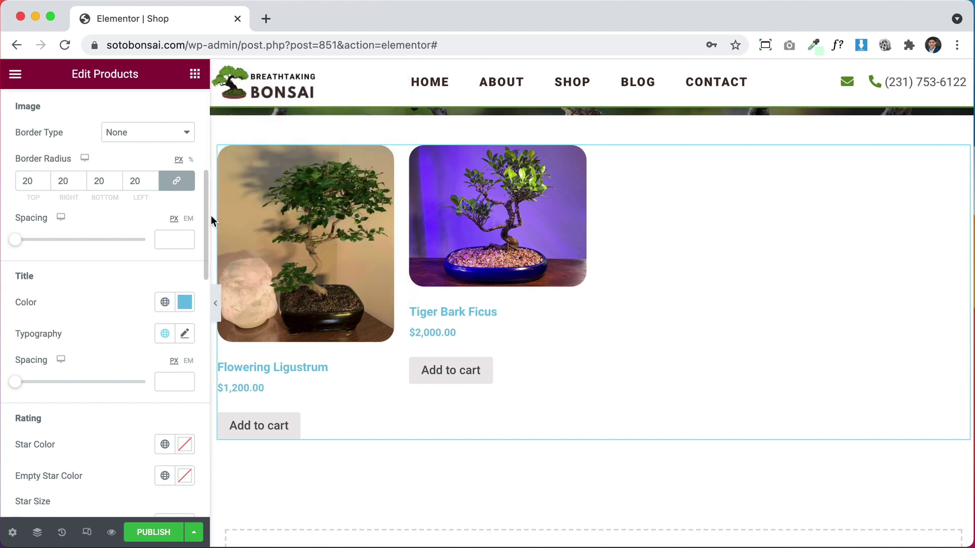
left_click(186, 305)
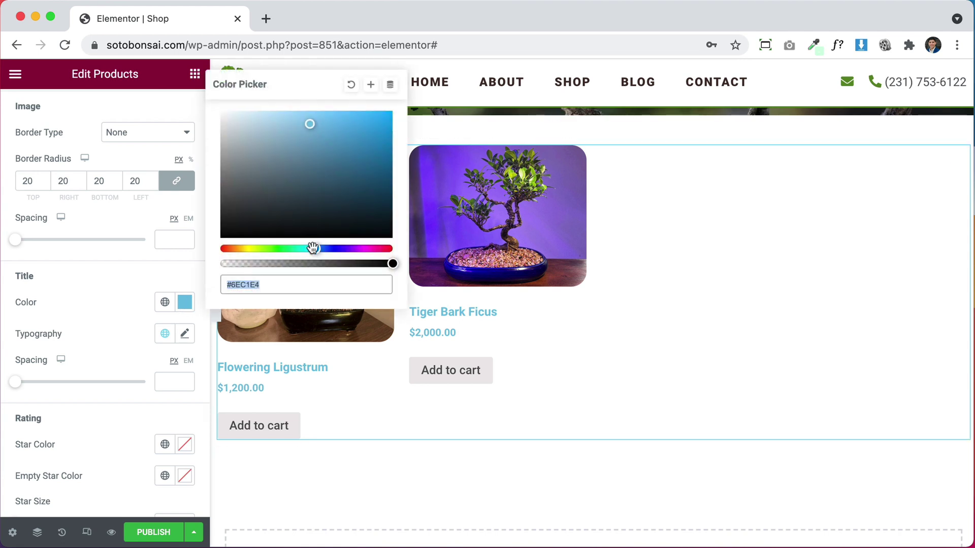
left_click_drag(312, 248, 261, 248)
mouse_move(366, 160)
left_mouse_down()
mouse_move(368, 182)
mouse_move(383, 167)
left_mouse_up()
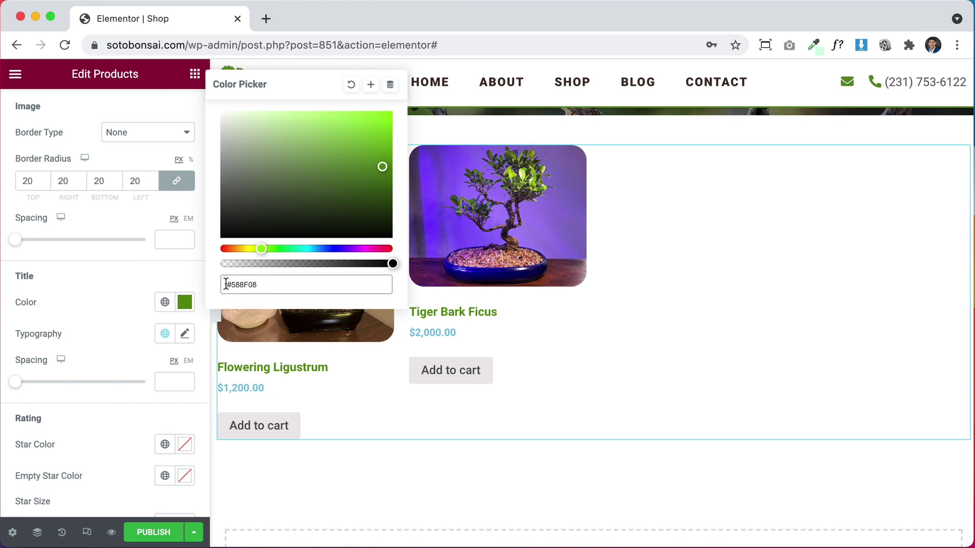
left_click(113, 297)
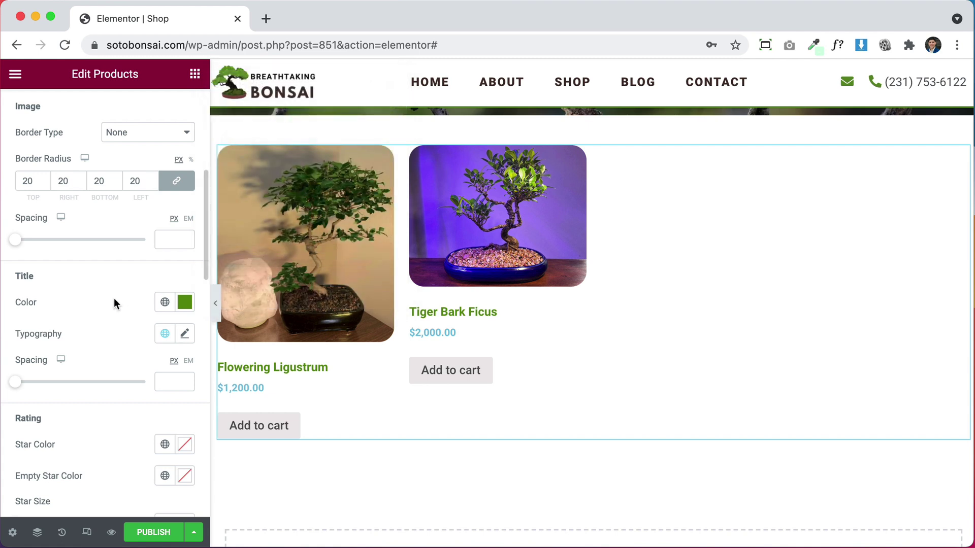
Try the global dark brown #422D27 on the product titles and settle on the global green #5D8C28 as their color.
left_click(165, 304)
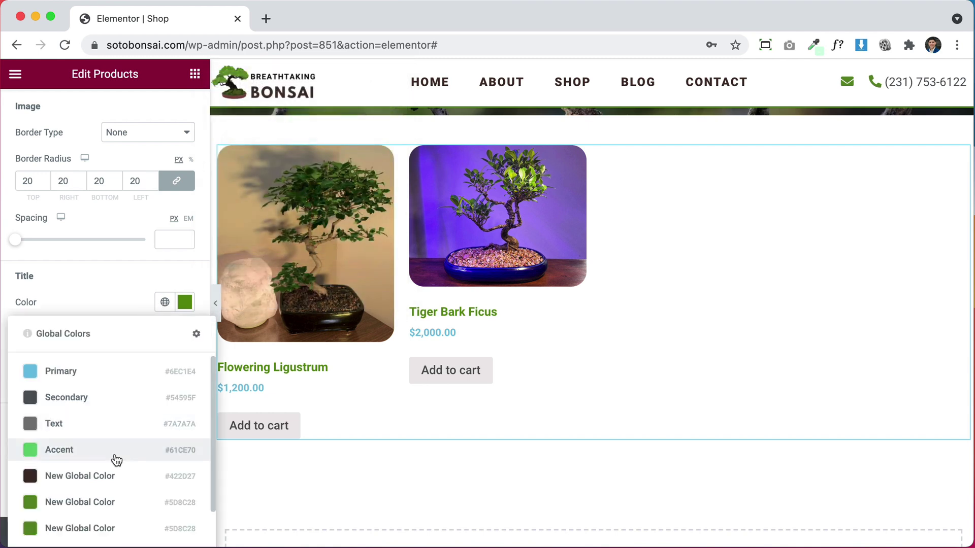
scroll(114, 459, "down", 2)
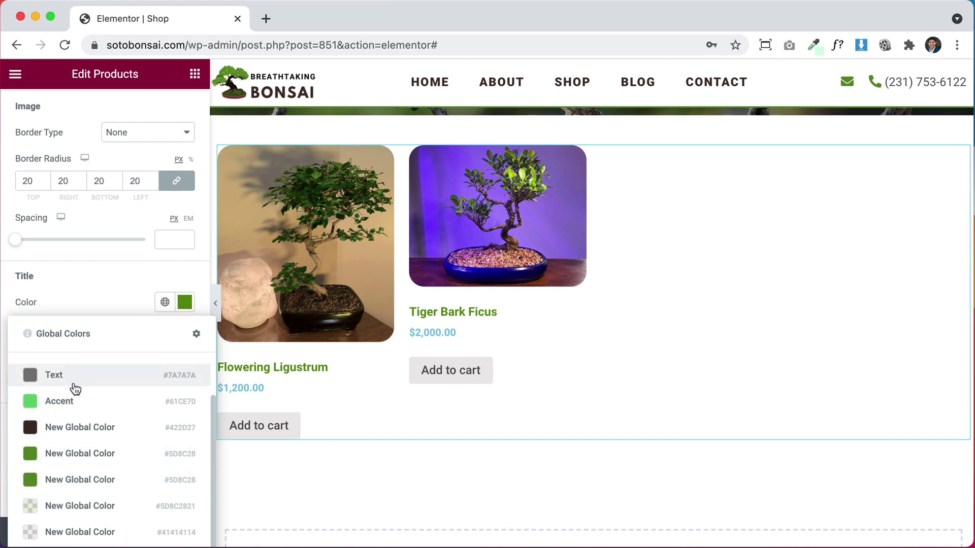
left_click(80, 453)
left_click(161, 304)
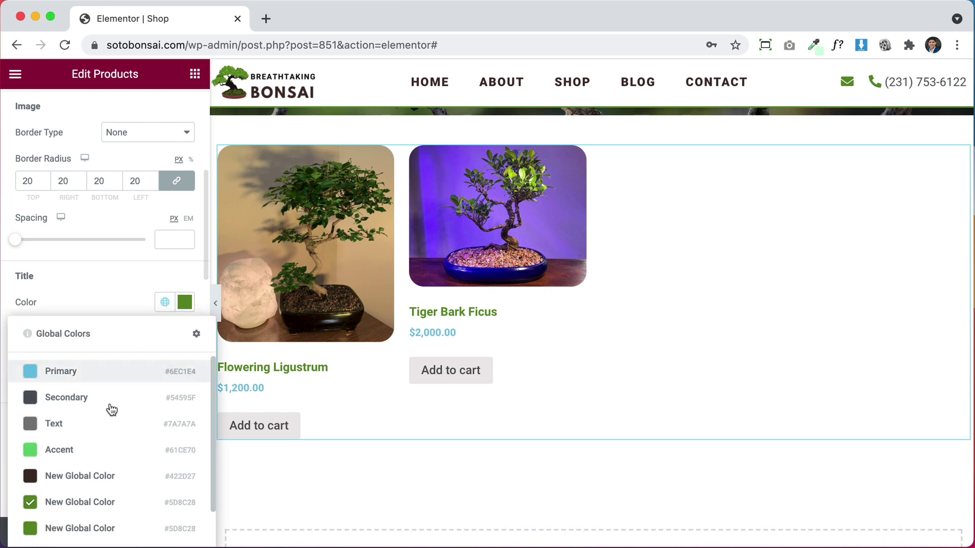
left_click(60, 474)
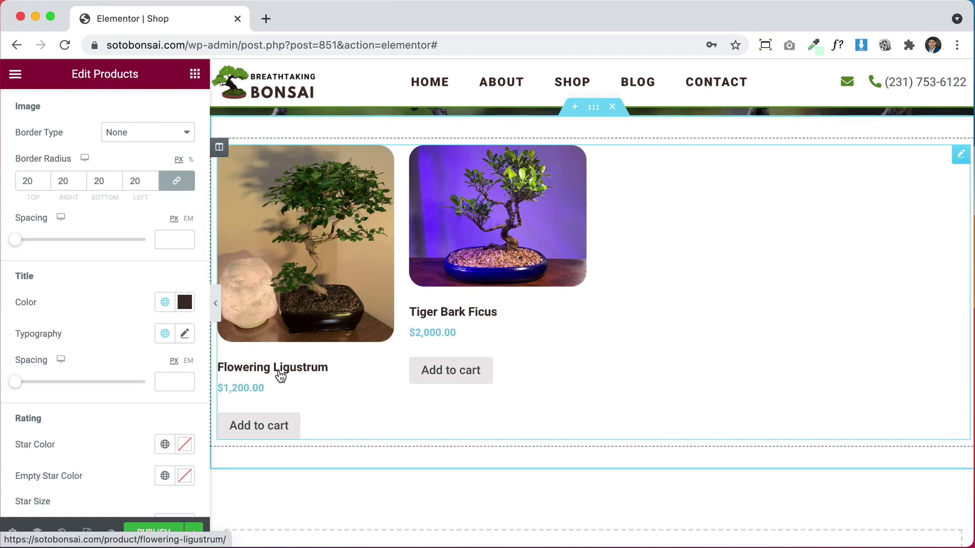
left_click(165, 305)
left_click(84, 501)
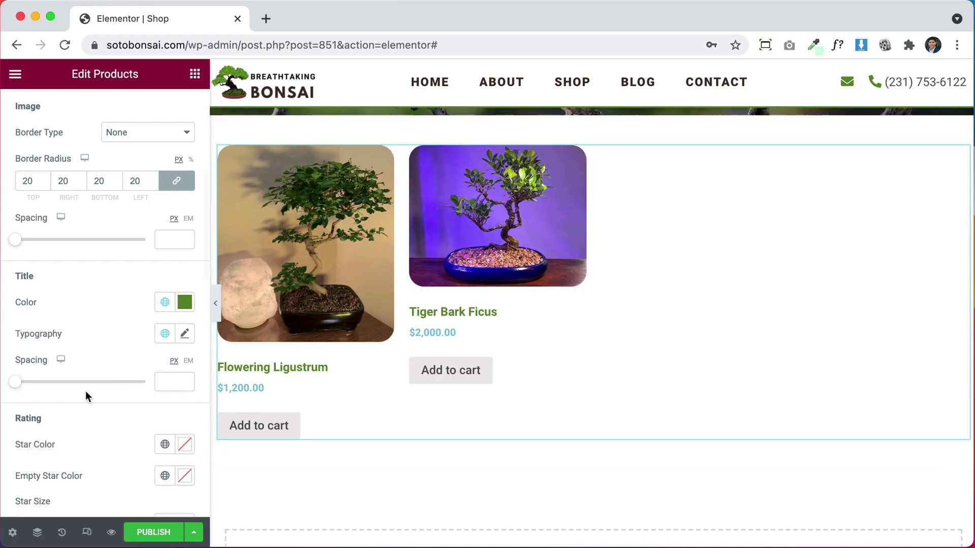
Set both the Price and Regular Price colors of the products to the global dark brown #422D27.
scroll(83, 405, "down", 3)
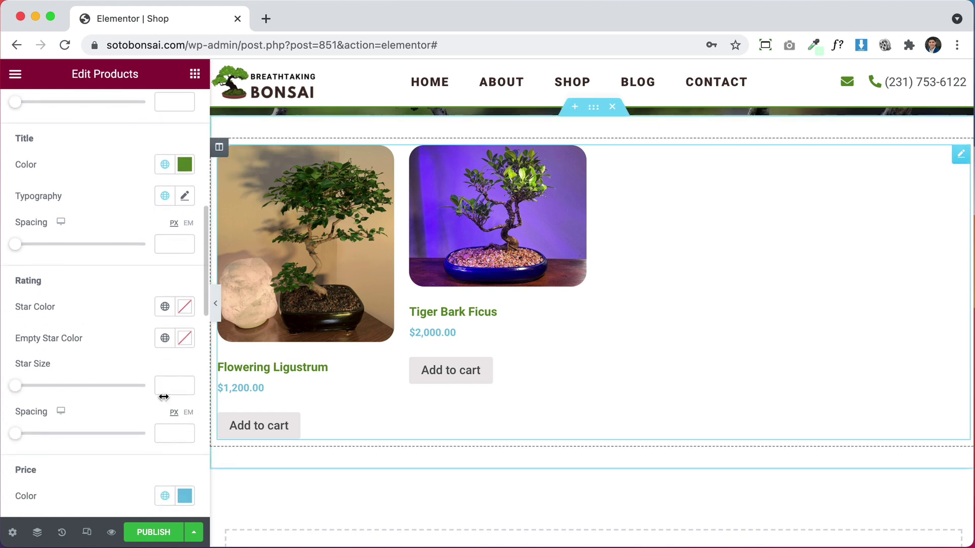
scroll(40, 329, "down", 4)
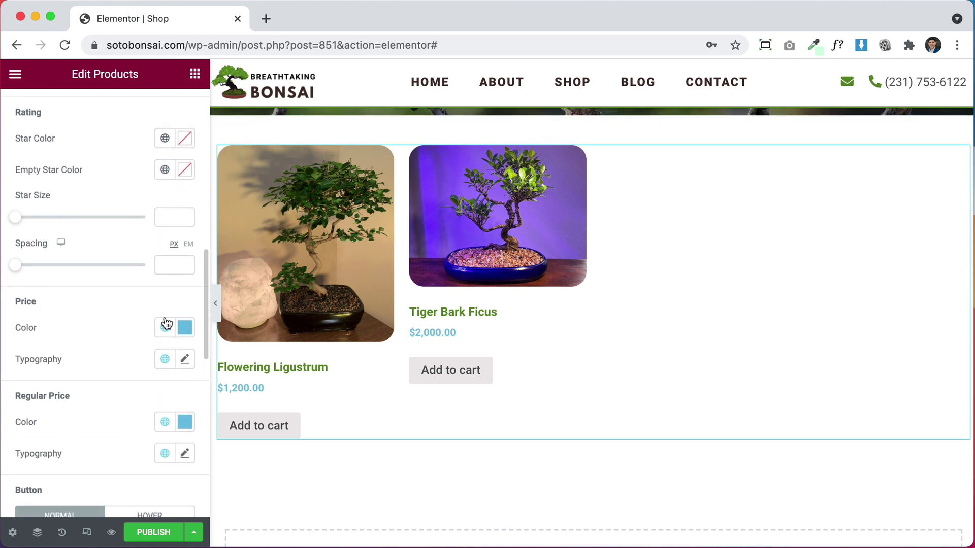
left_click(165, 328)
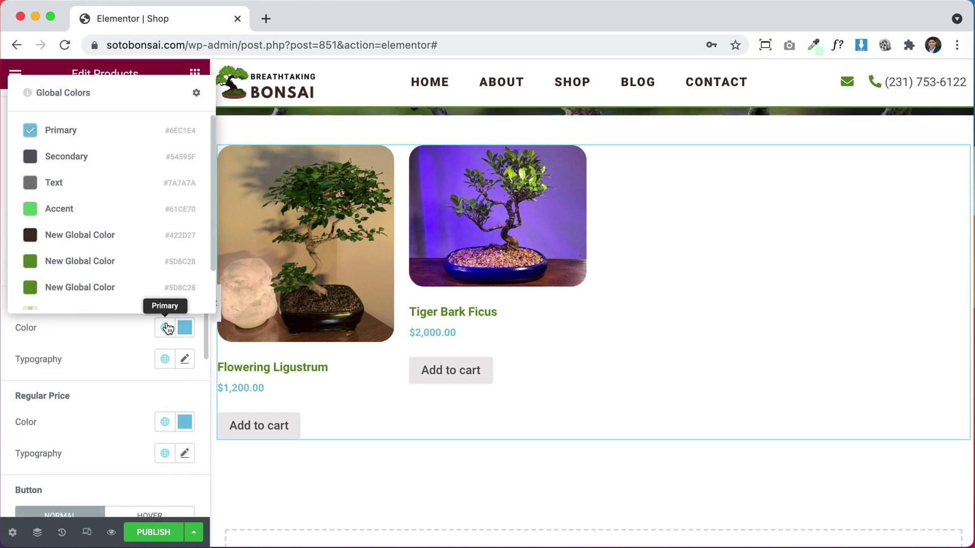
left_click(75, 236)
scroll(110, 396, "down", 2)
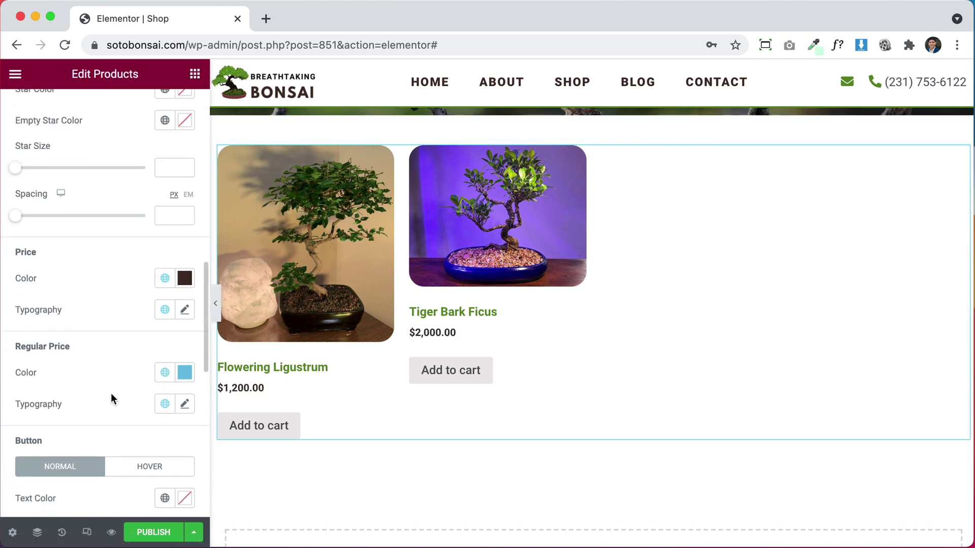
left_click(165, 324)
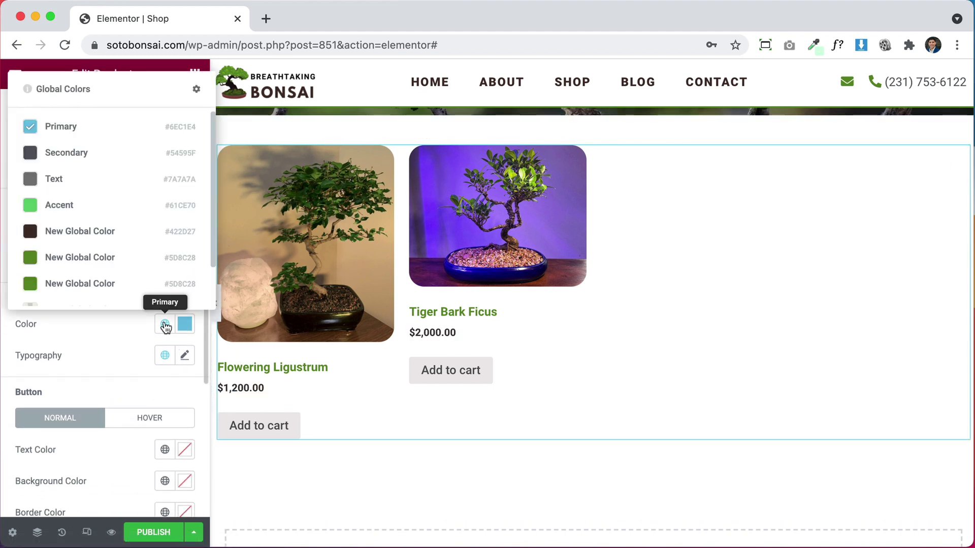
left_click(99, 231)
Try dark brown #422D27 text on a green #5D8C28 background for the Add to cart buttons, using the global colors.
scroll(111, 356, "down", 4)
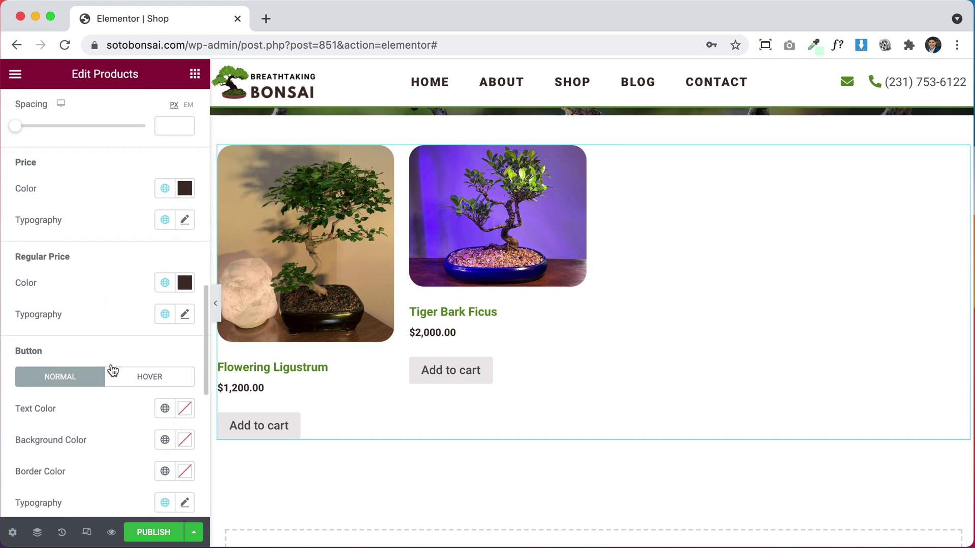
scroll(110, 364, "down", 2)
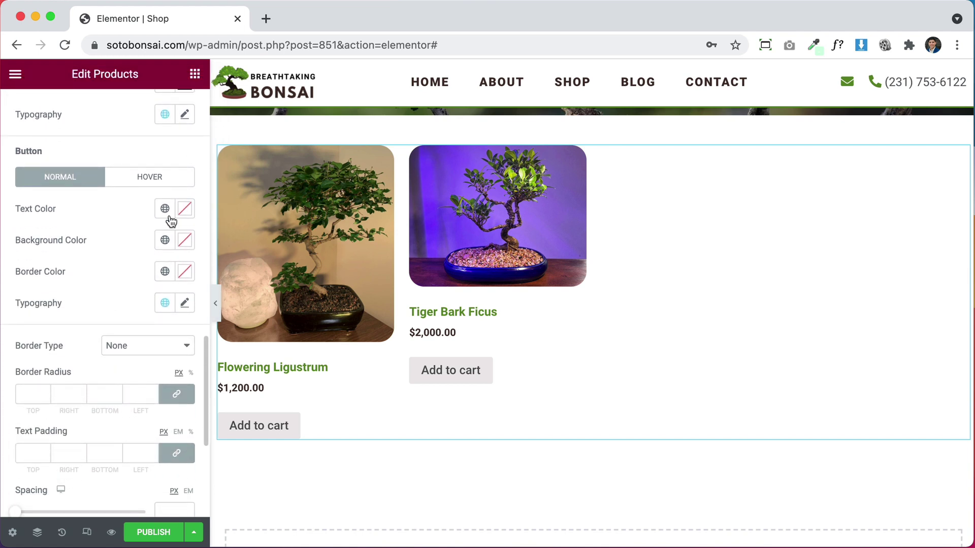
left_click(165, 209)
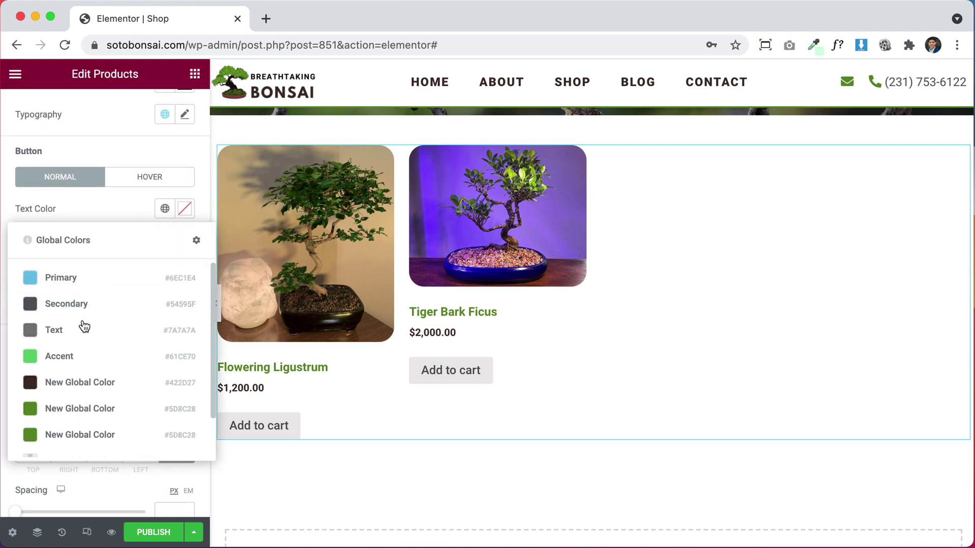
left_click(77, 410)
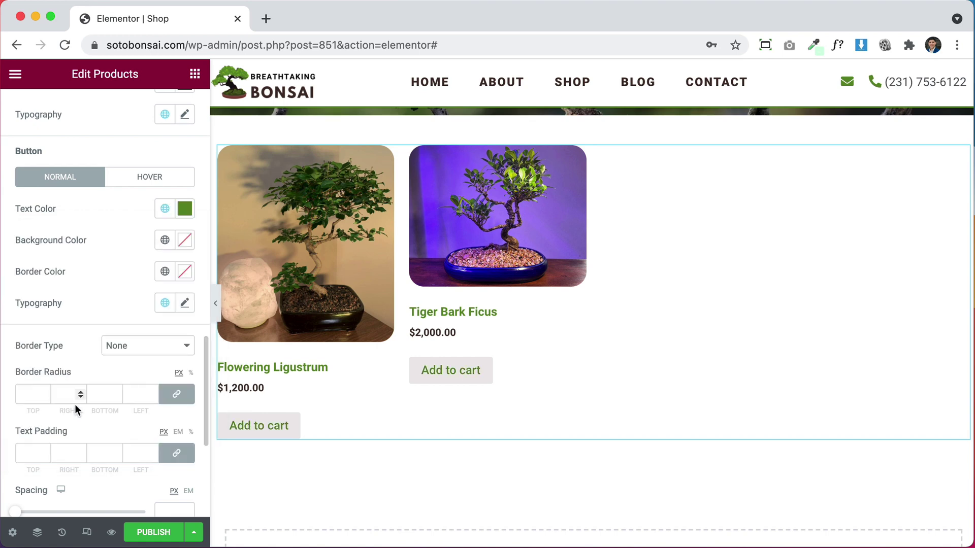
left_click(165, 209)
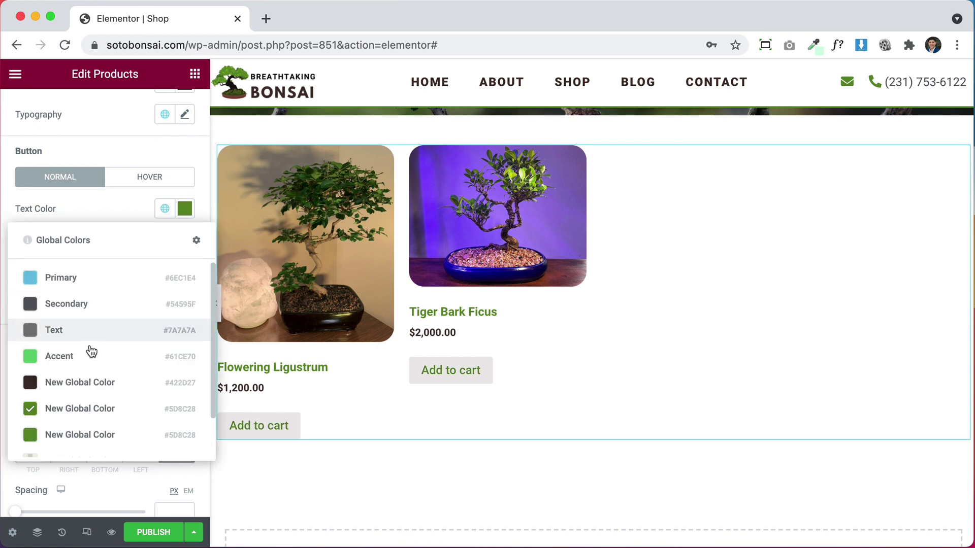
left_click(78, 385)
left_click(165, 240)
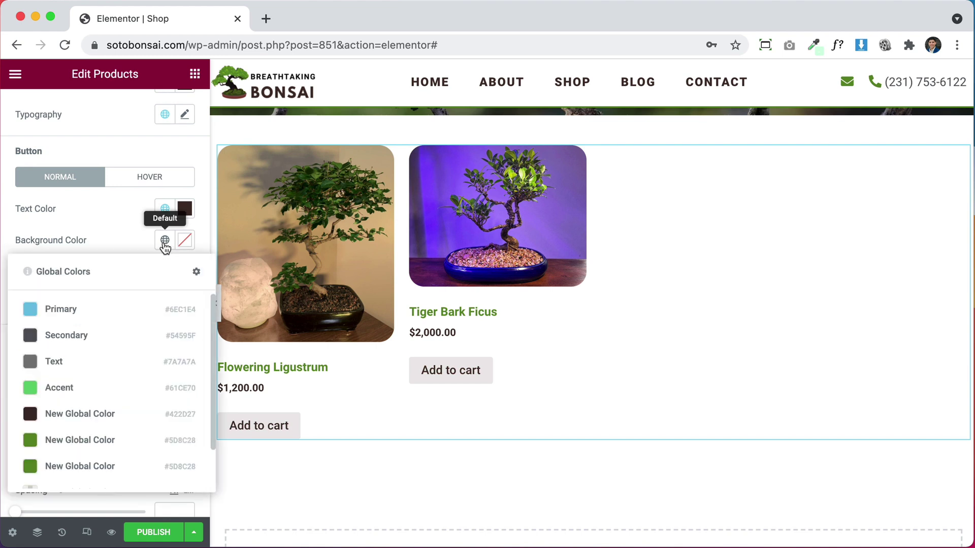
left_click(104, 438)
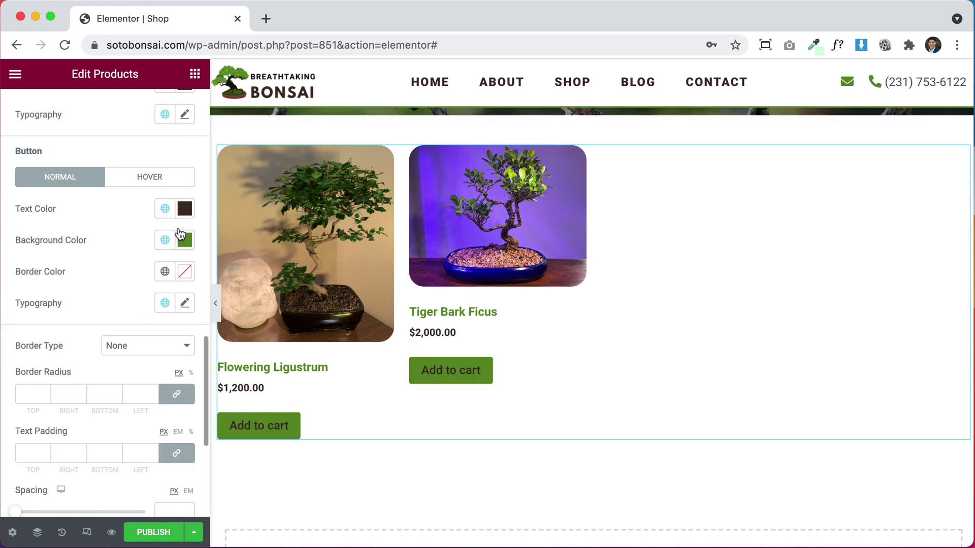
Try swapping the Add to cart button colors to green #5D8C28 text on a dark brown #422D27 background.
left_click(165, 208)
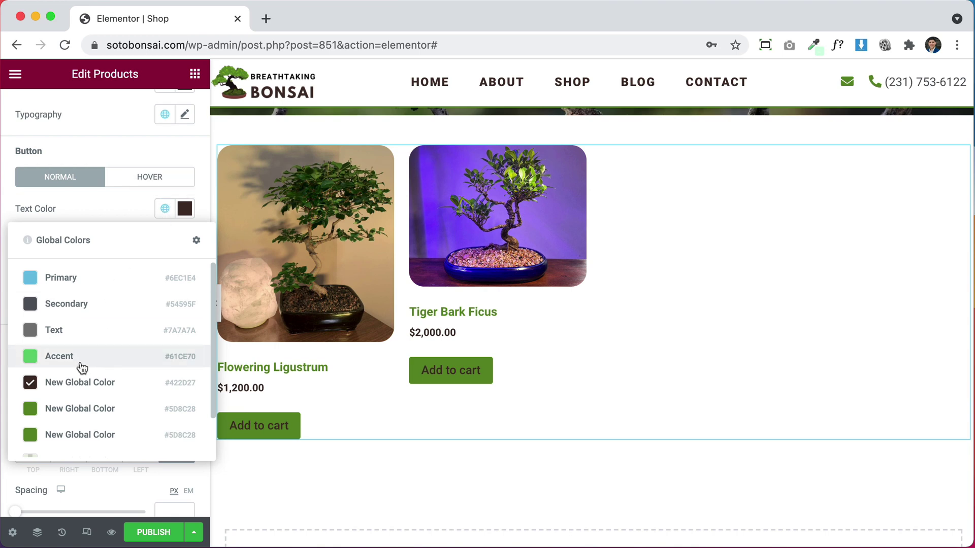
left_click(76, 407)
left_click(165, 240)
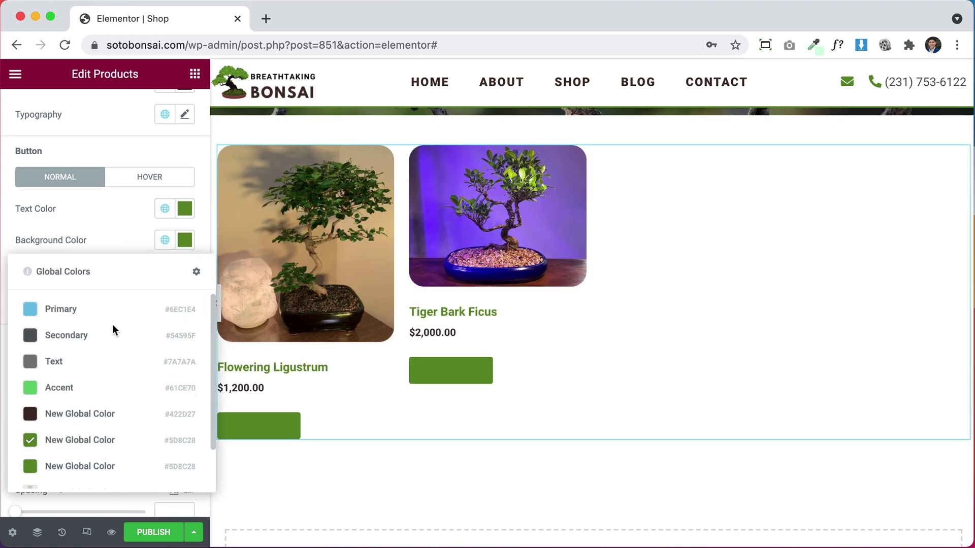
left_click(65, 410)
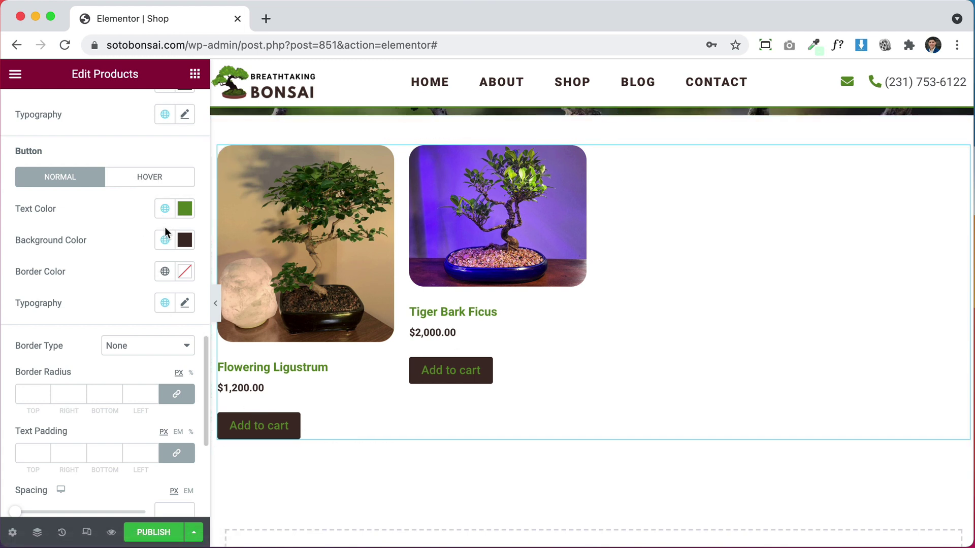
Set the Add to cart button background to the global green #5D8C28 and its text color to white, #FFFFFF.
left_click(165, 240)
left_click(68, 440)
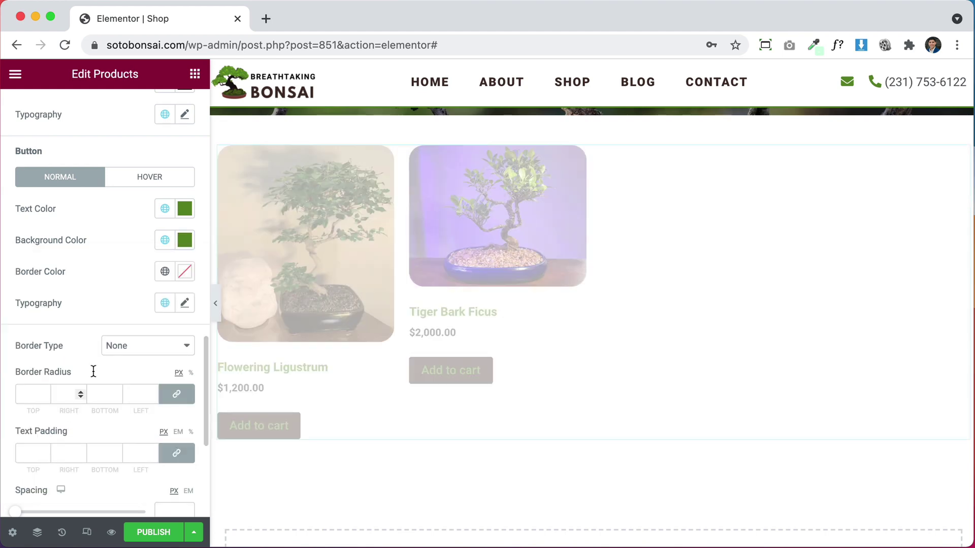
left_click(184, 209)
left_click_drag(229, 319, 64, 224)
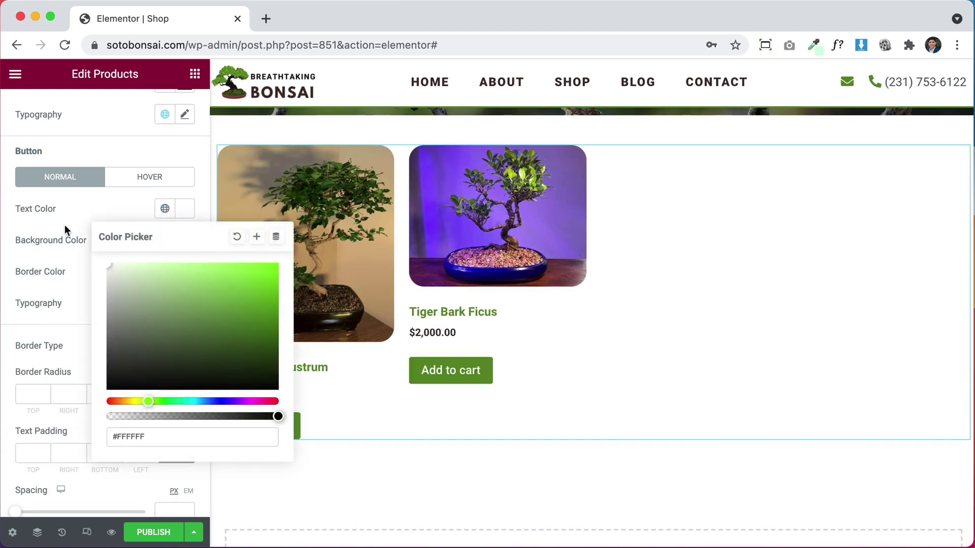
left_click(45, 220)
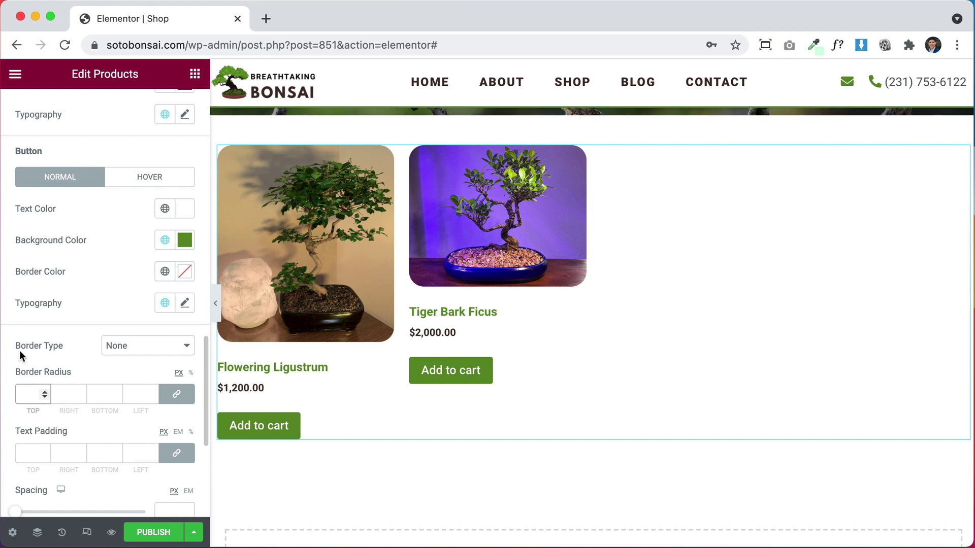
Give the Add to cart buttons a border radius of 20 px on all corners and a spacing of 10 px.
scroll(66, 348, "down", 2)
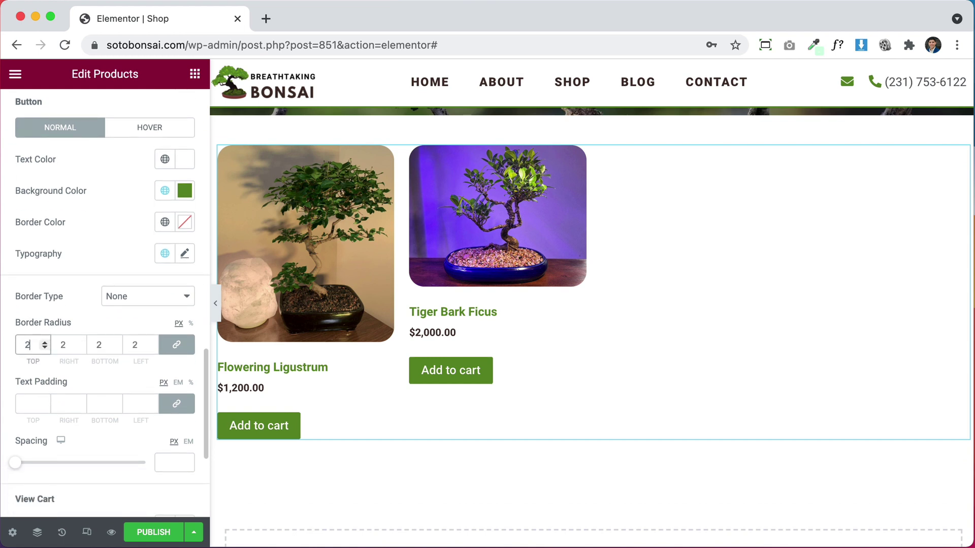
type("0")
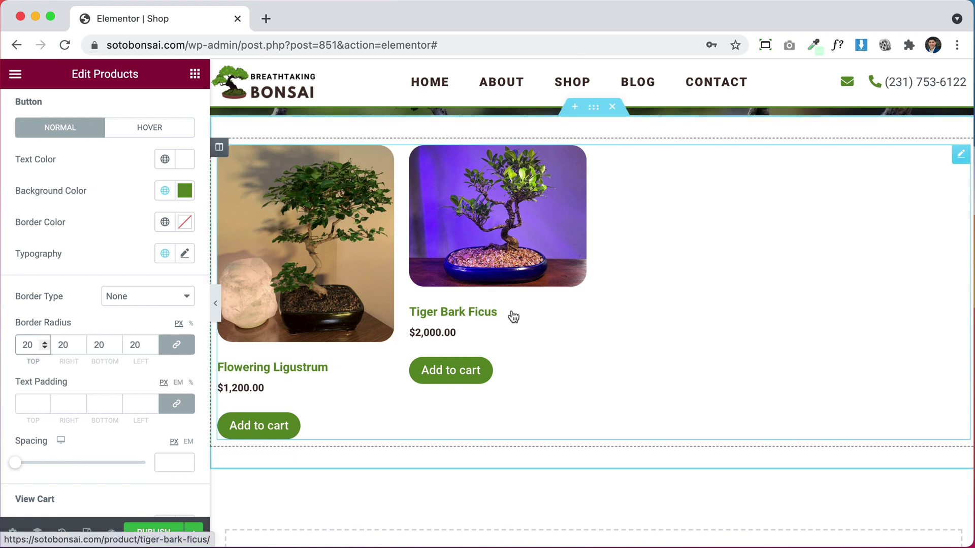
scroll(98, 429, "down", 1)
scroll(98, 430, "down", 5)
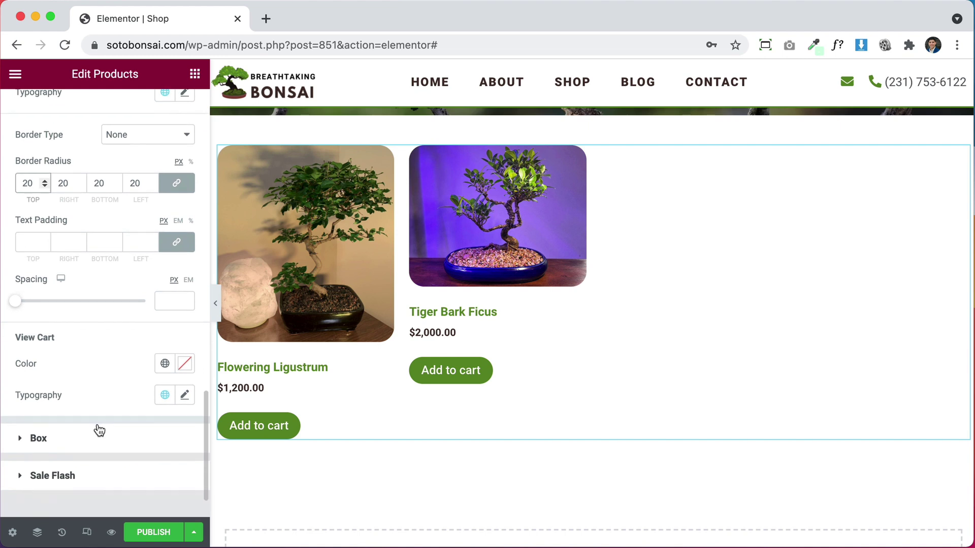
mouse_move(19, 291)
left_mouse_down()
mouse_move(79, 285)
mouse_move(3, 294)
left_mouse_up()
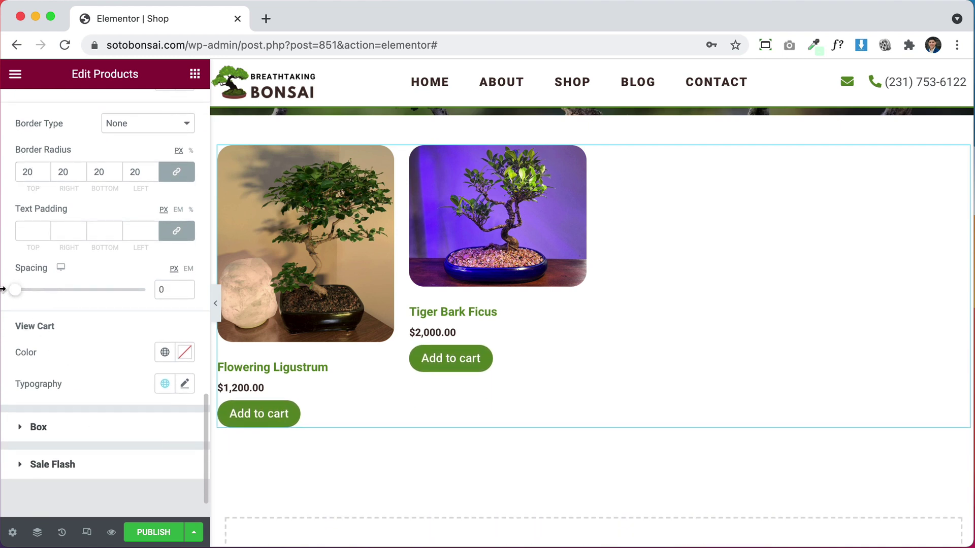
left_click(156, 290)
type("1")
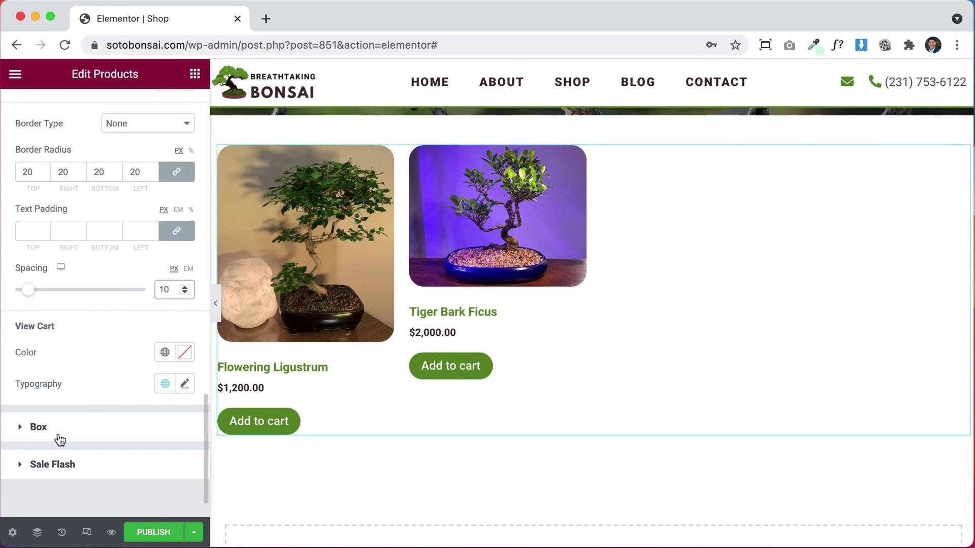
Try a grey #7C7878 background color for the product boxes.
left_click(43, 427)
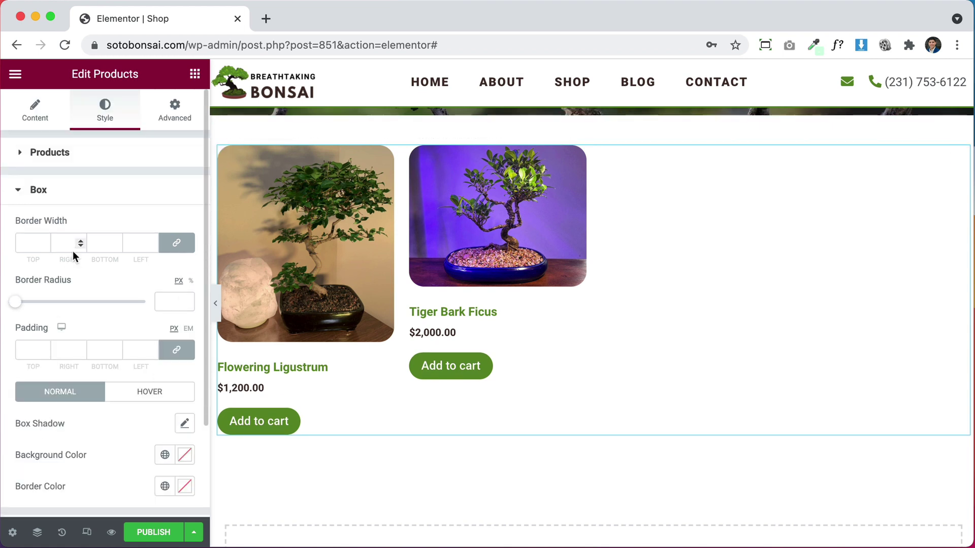
scroll(72, 250, "down", 3)
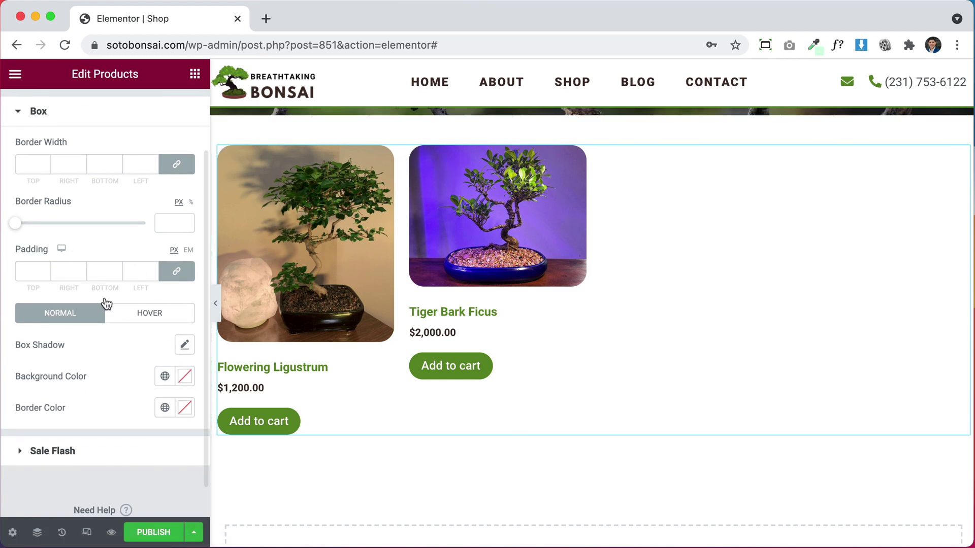
left_click(182, 378)
left_click(118, 232)
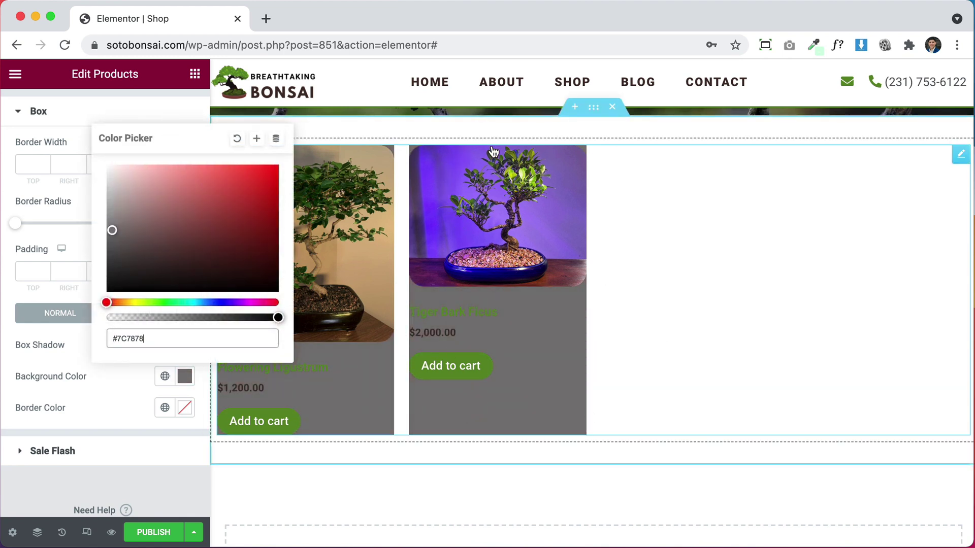
left_click(90, 400)
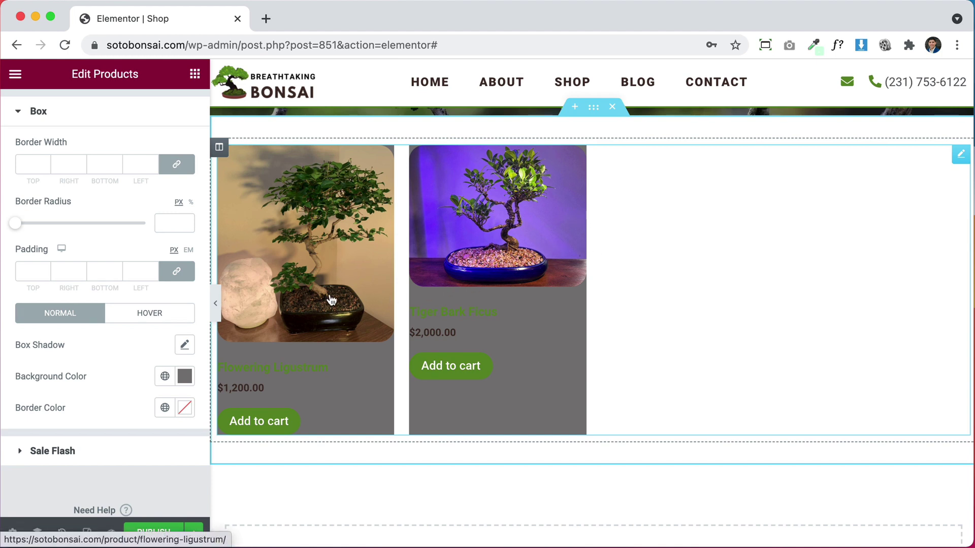
Try the global dark brown #422D27 as the background color of the product boxes.
left_click(185, 377)
left_click(156, 384)
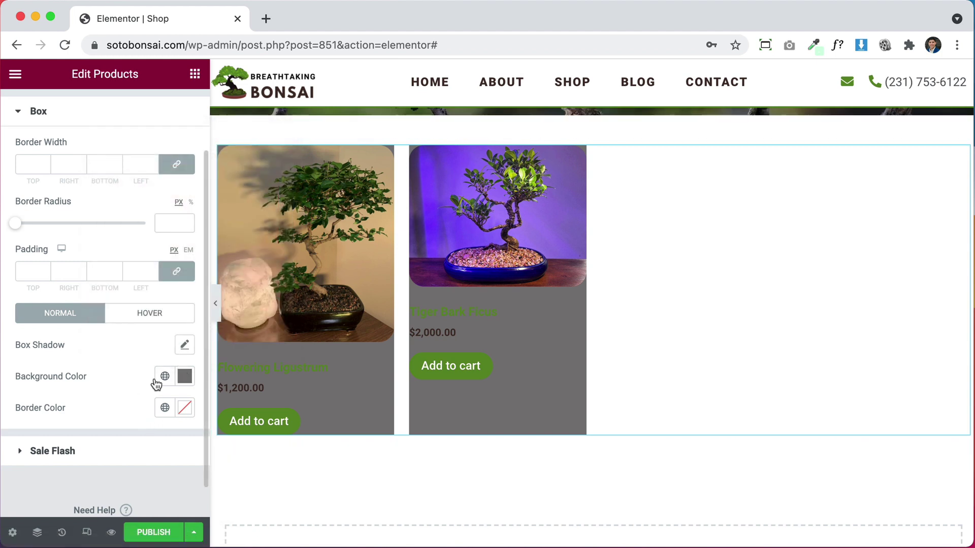
left_click(163, 377)
left_click(86, 284)
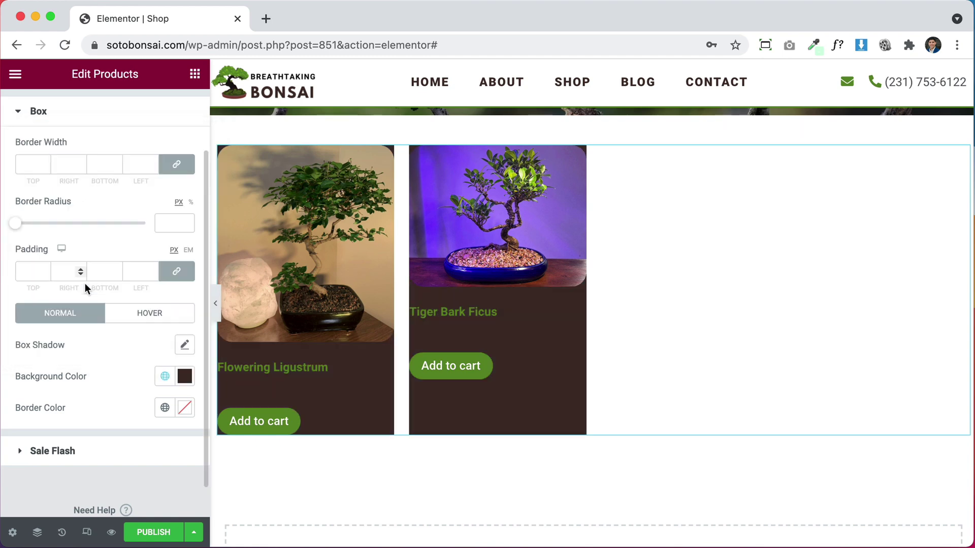
Set the product boxes' background to a custom semi-transparent light orange, #E99C2F61.
left_click(185, 376)
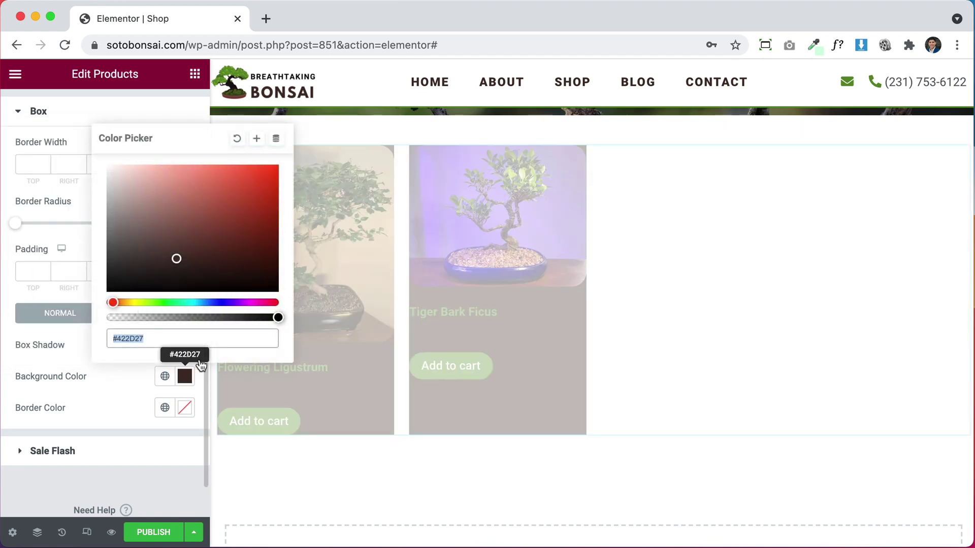
left_click_drag(278, 318, 118, 303)
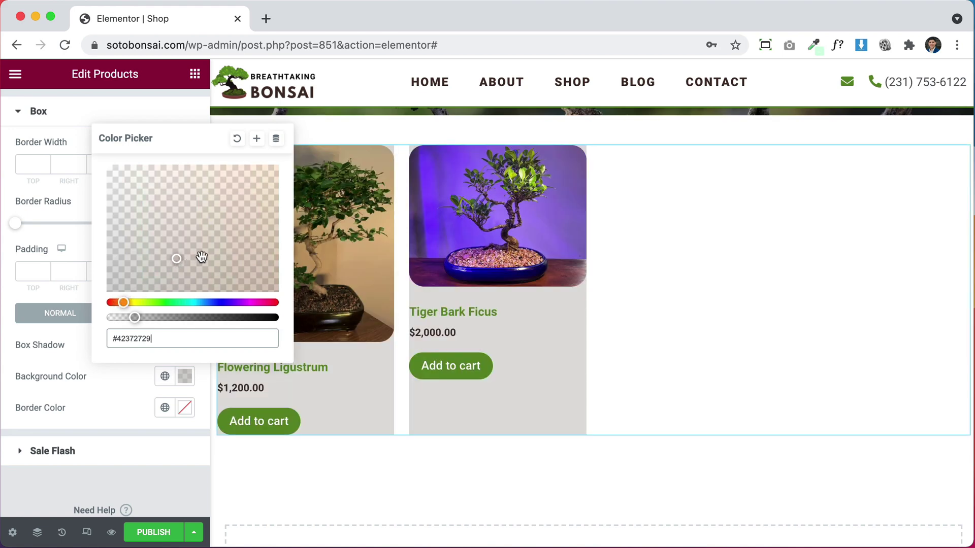
left_click_drag(202, 255, 259, 233)
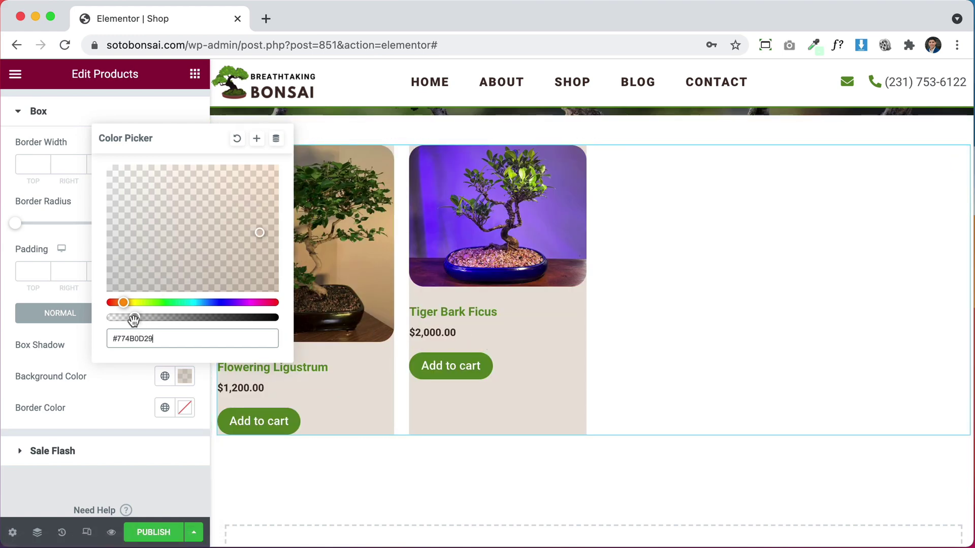
left_click_drag(140, 319, 277, 318)
left_click_drag(260, 233, 264, 203)
left_click_drag(255, 187, 243, 176)
left_click_drag(272, 316, 172, 316)
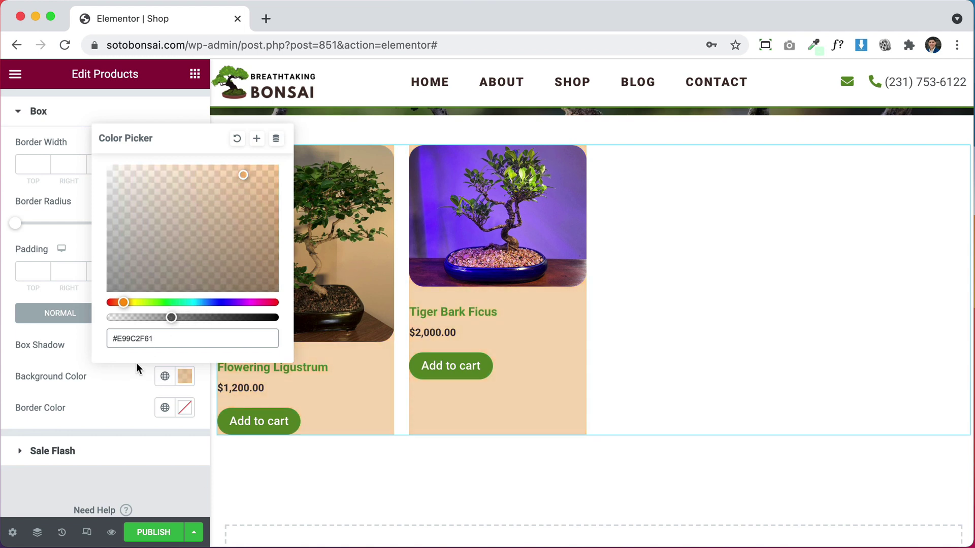
left_click(112, 386)
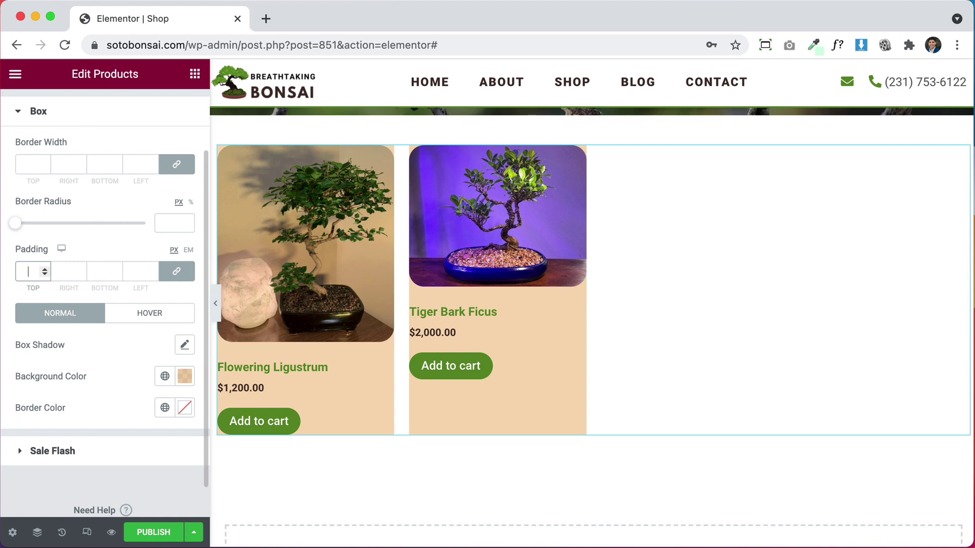
Give the product boxes a border radius of 20 px and a padding of 10 px on all sides.
type("20")
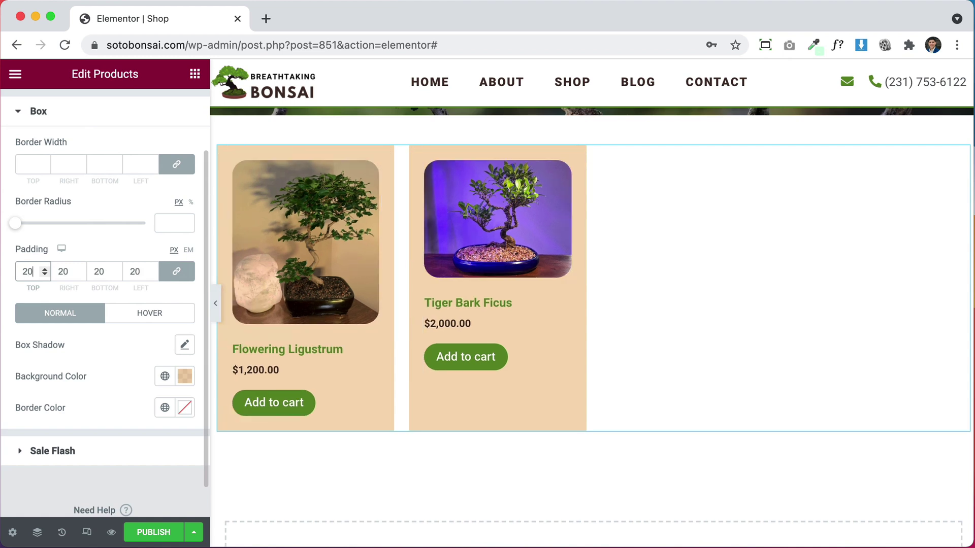
left_click(25, 162)
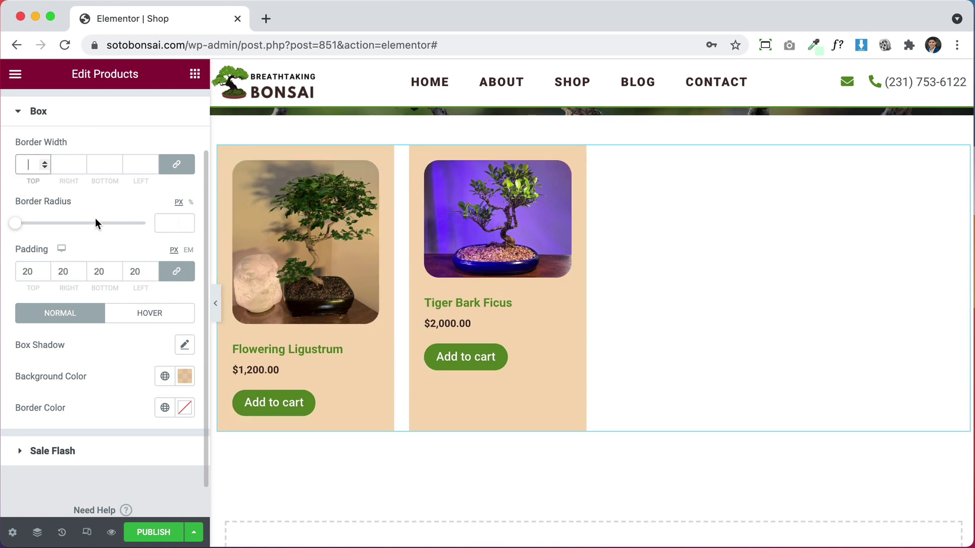
left_click(169, 222)
type("20")
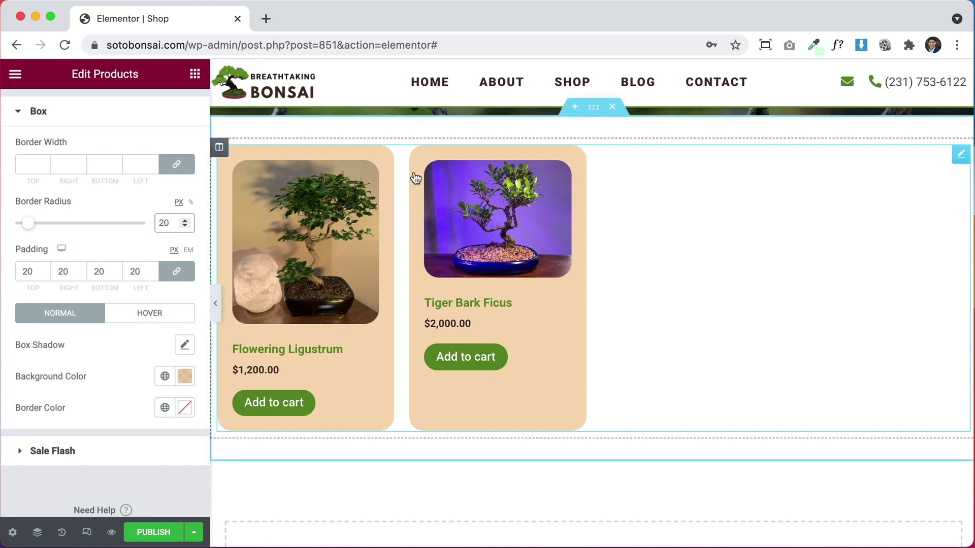
double_click(24, 271)
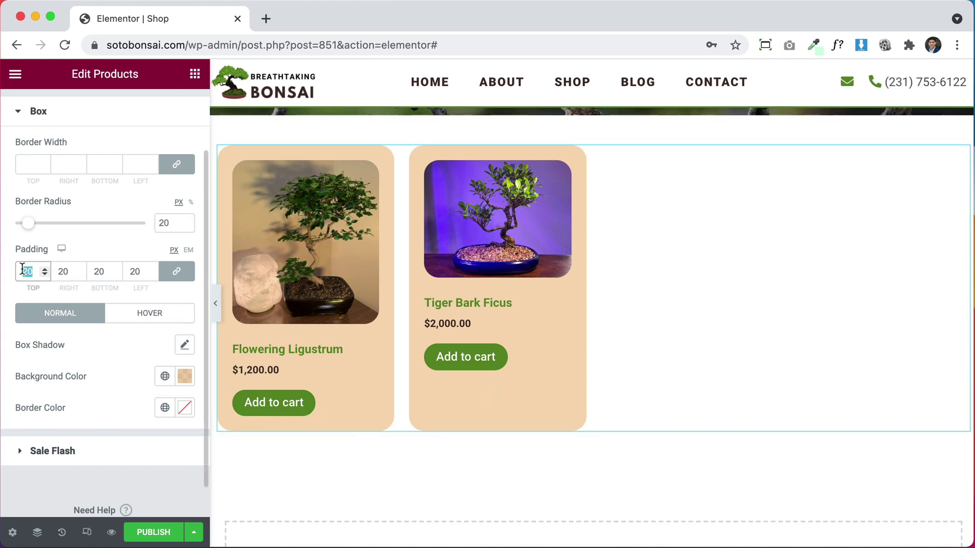
type("10")
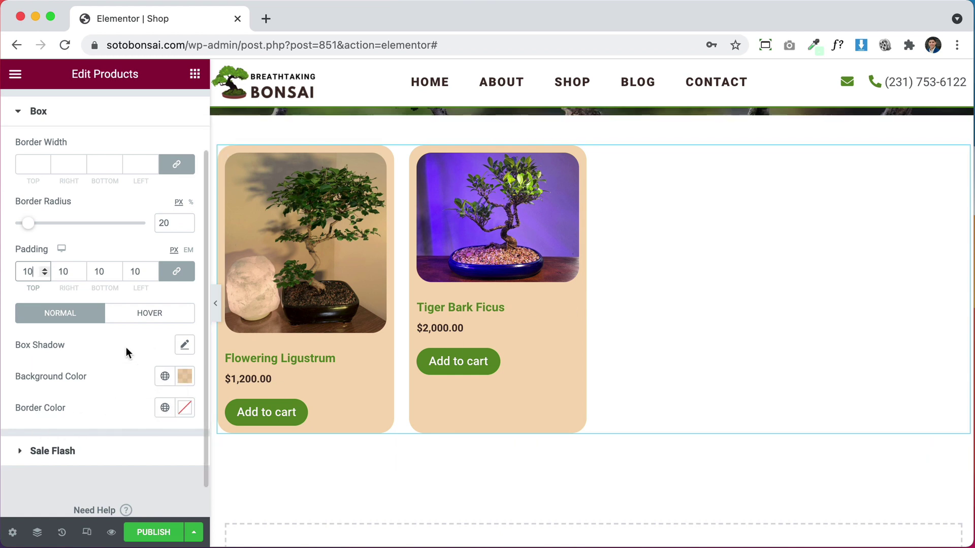
scroll(126, 347, "up", 3)
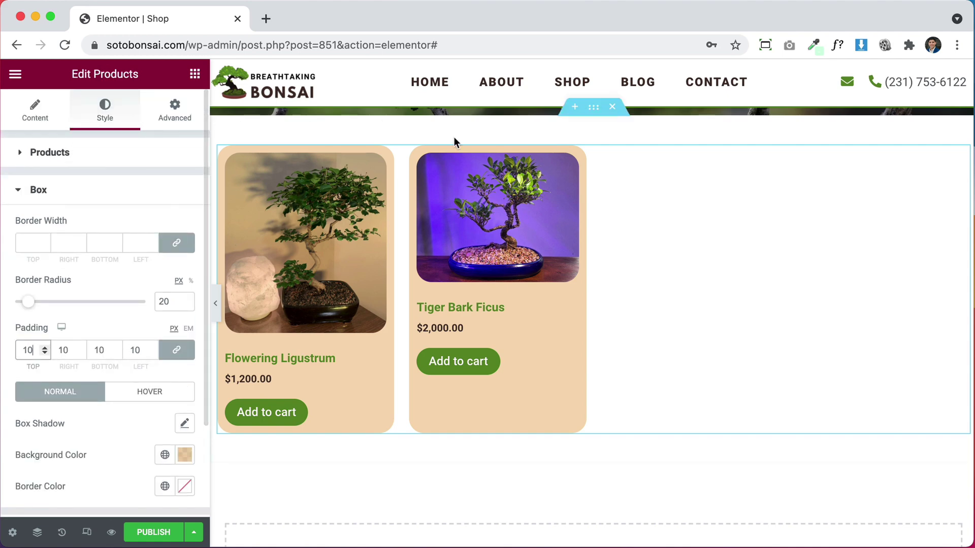
Publish the template with a display condition that includes All Product Archives.
left_click(152, 532)
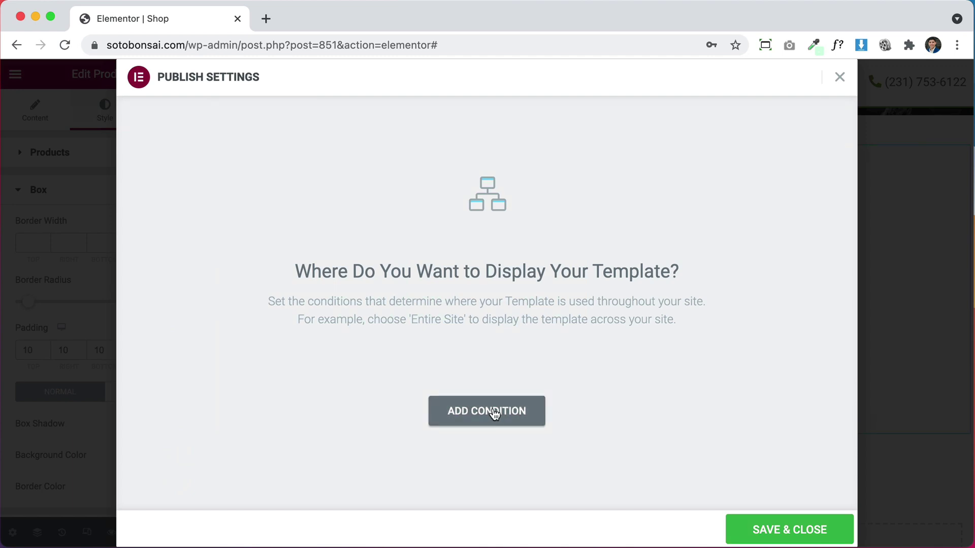
left_click(494, 414)
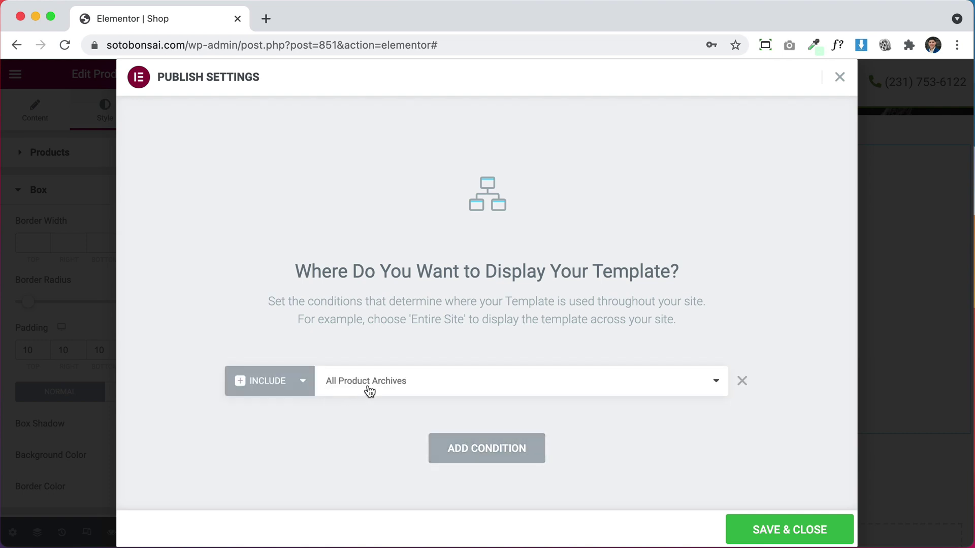
left_click(784, 538)
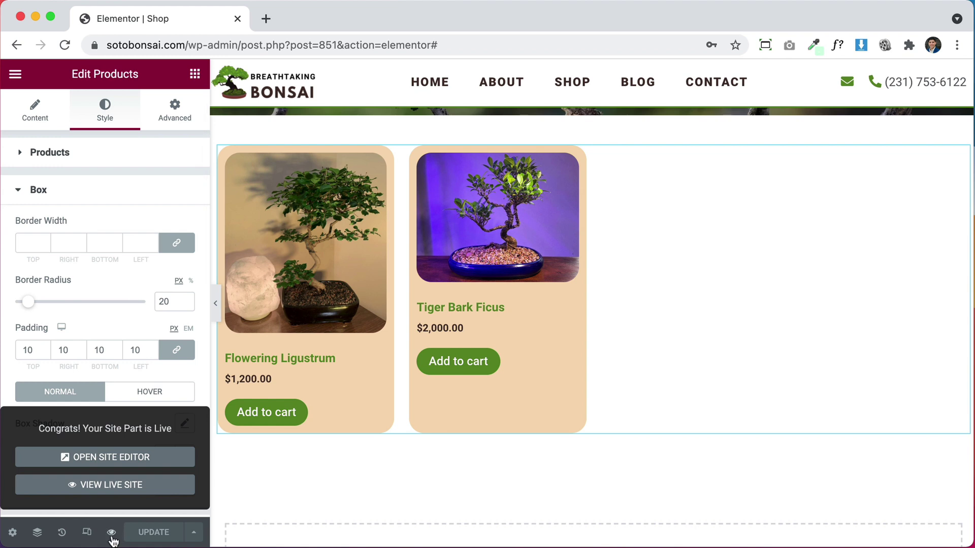
Preview the shop page and examine the banner, the product boxes and the footer.
mouse_move(111, 534)
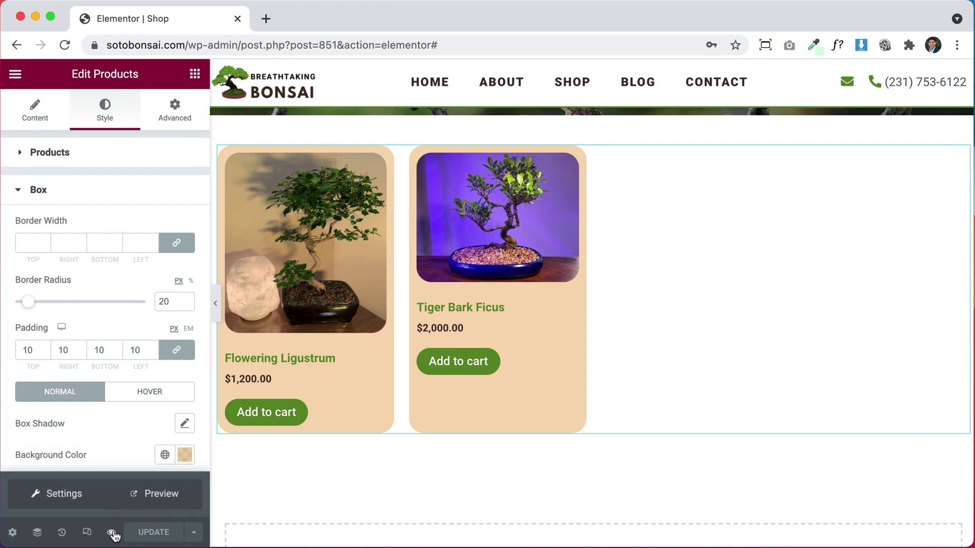
left_click(168, 497)
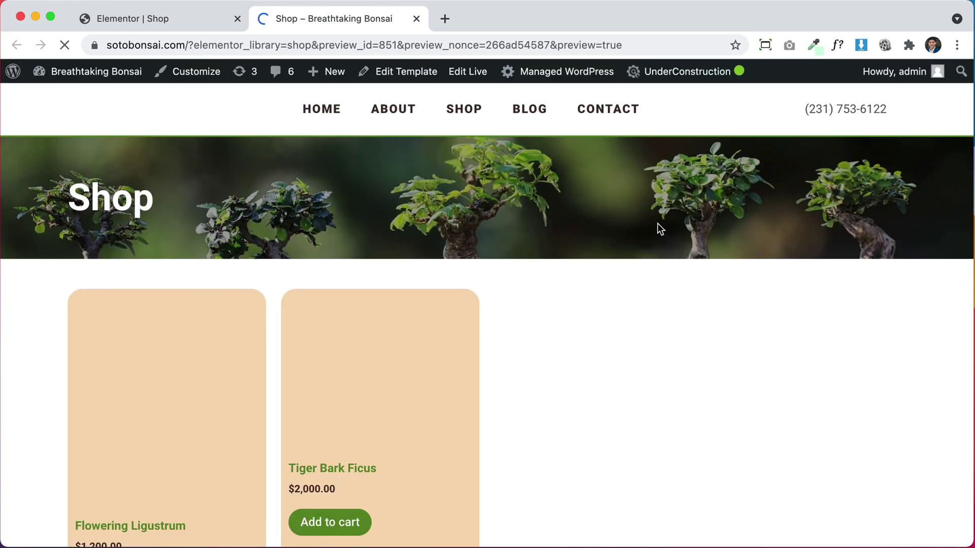
scroll(679, 432, "down", 5)
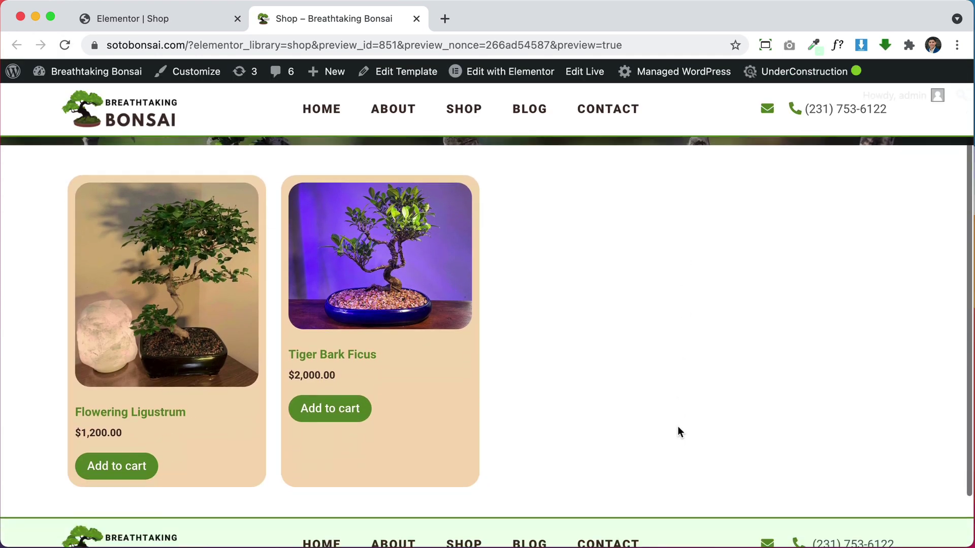
scroll(679, 430, "up", 5)
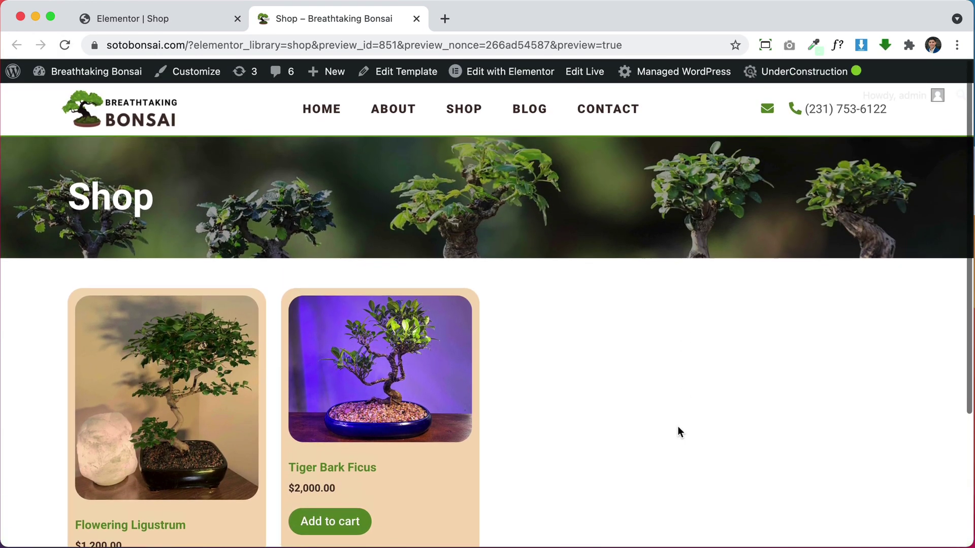
scroll(679, 432, "down", 3)
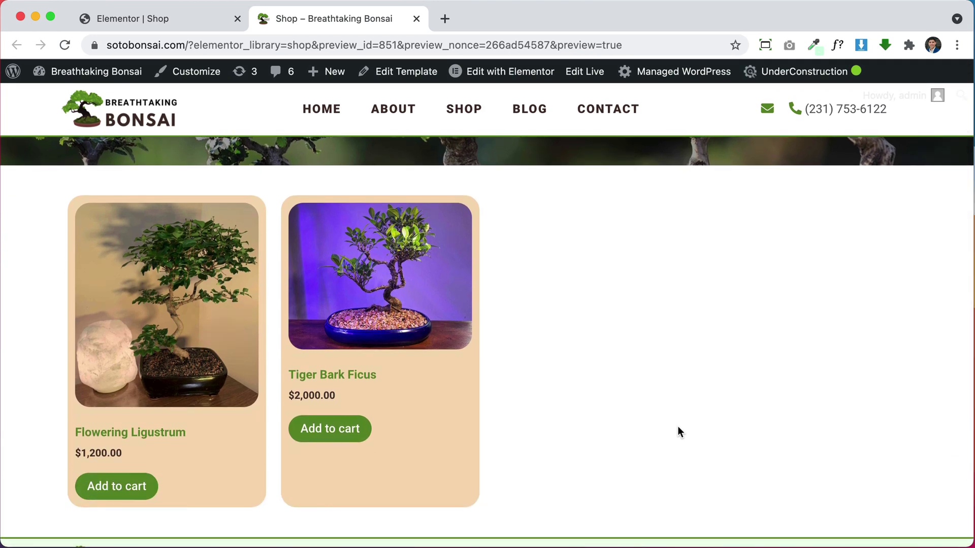
scroll(692, 433, "down", 3)
scroll(692, 433, "up", 3)
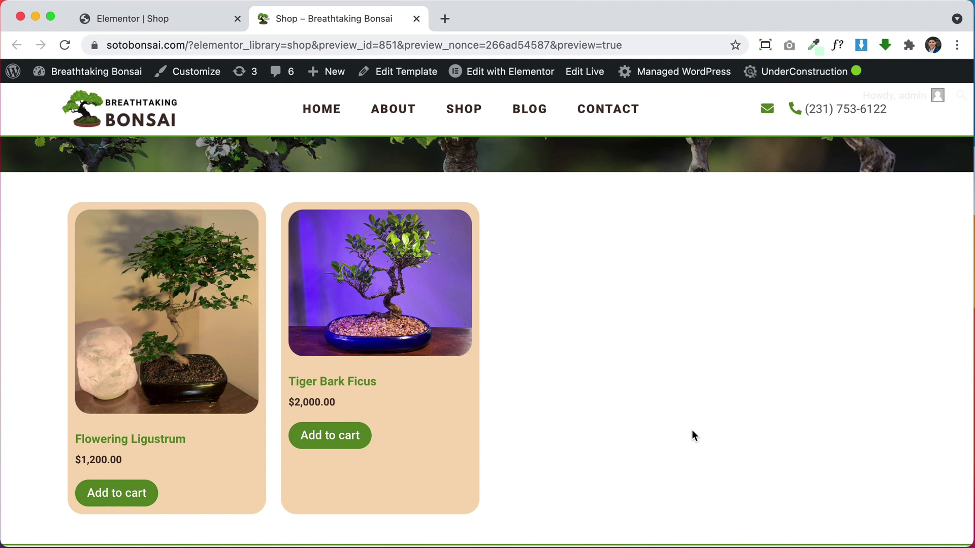
Return to the Elementor editor and add a Search Form widget above the products.
left_click(197, 18)
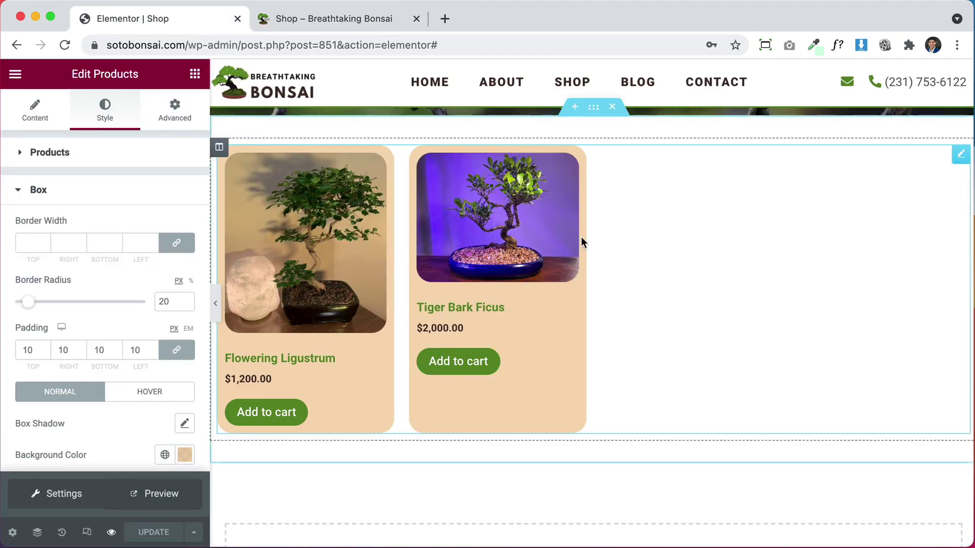
scroll(581, 237, "down", 1)
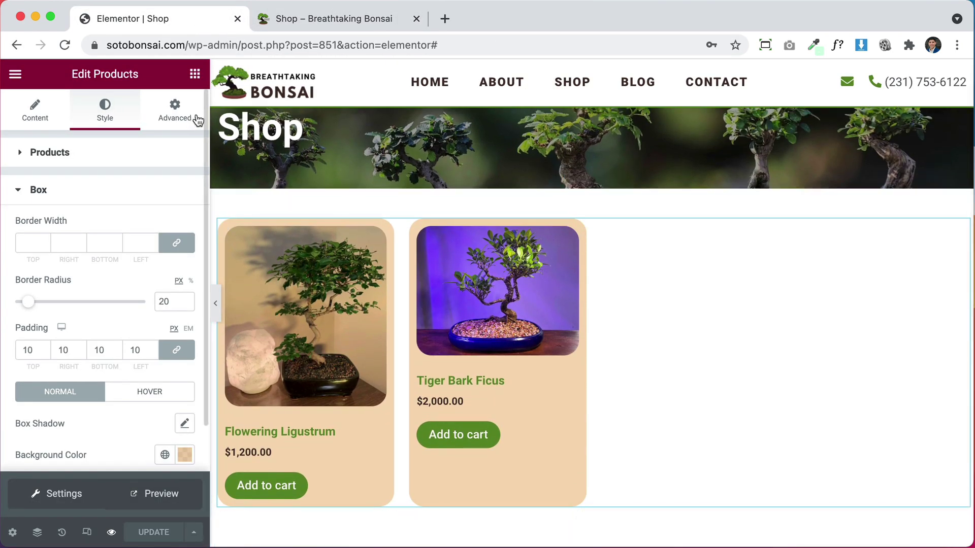
left_click(195, 75)
type("sea")
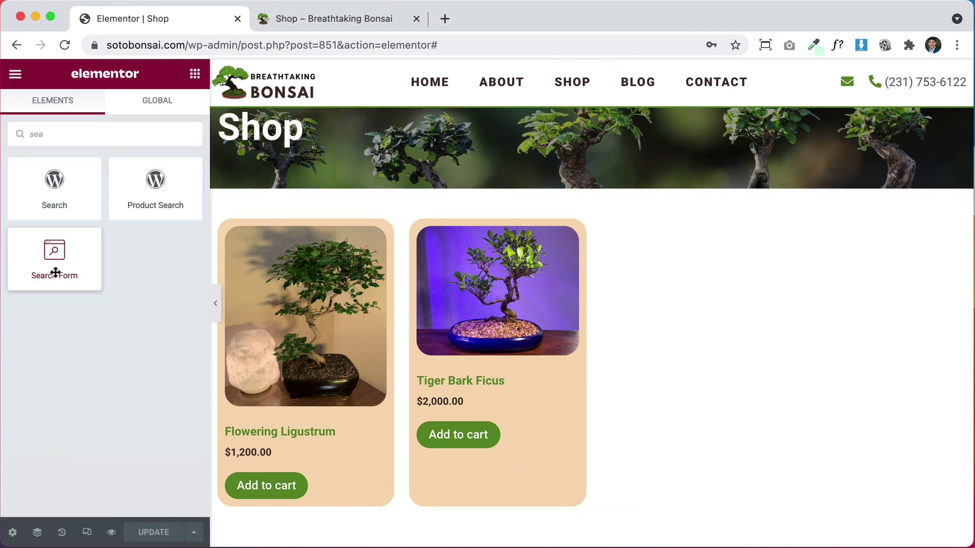
left_click_drag(55, 273, 361, 239)
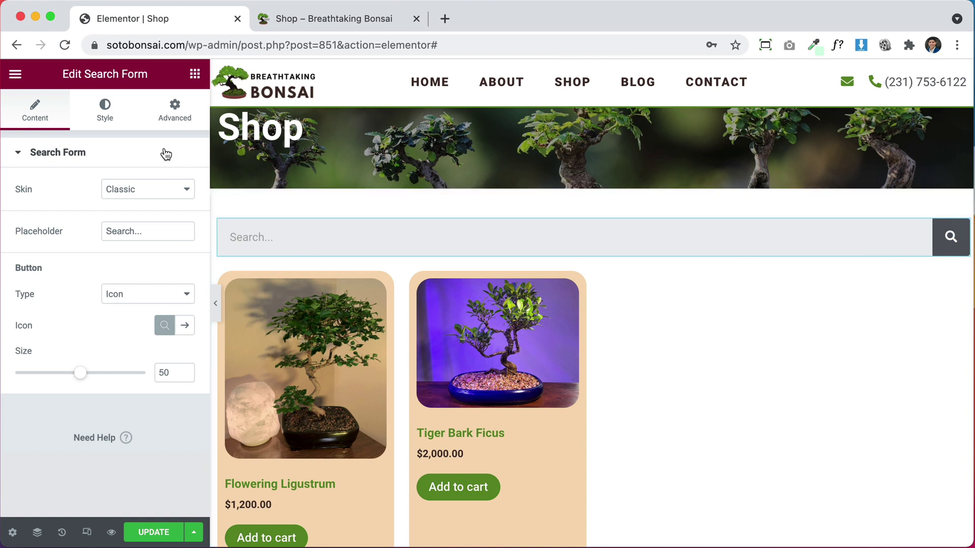
Try the Minimal and Full Screen skins on the search form, then restore the Classic skin.
left_click(131, 190)
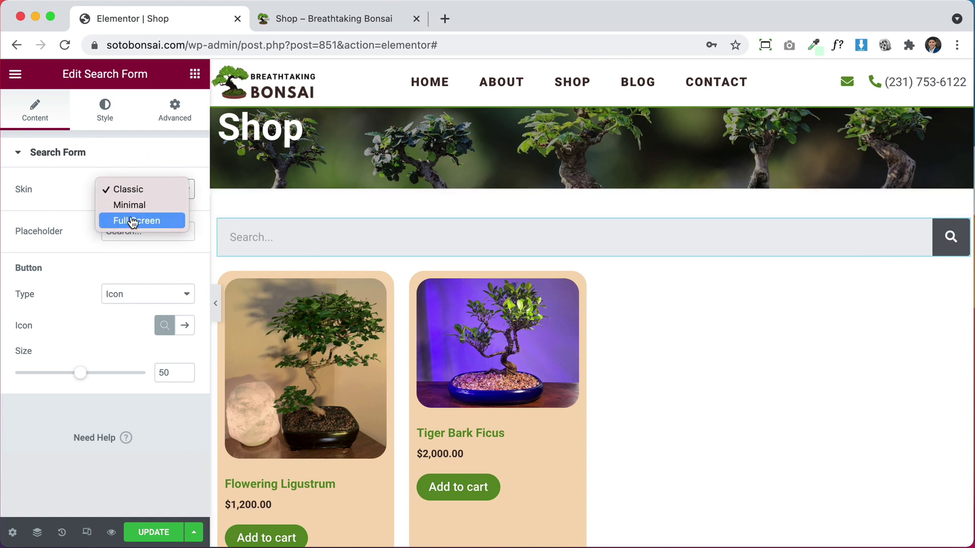
left_click(132, 204)
left_click(134, 191)
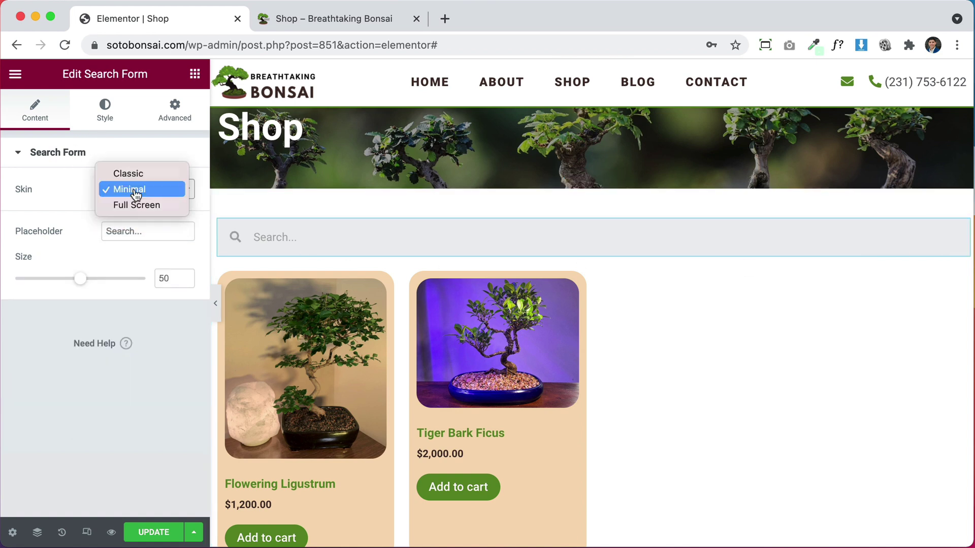
left_click(136, 204)
left_click(147, 191)
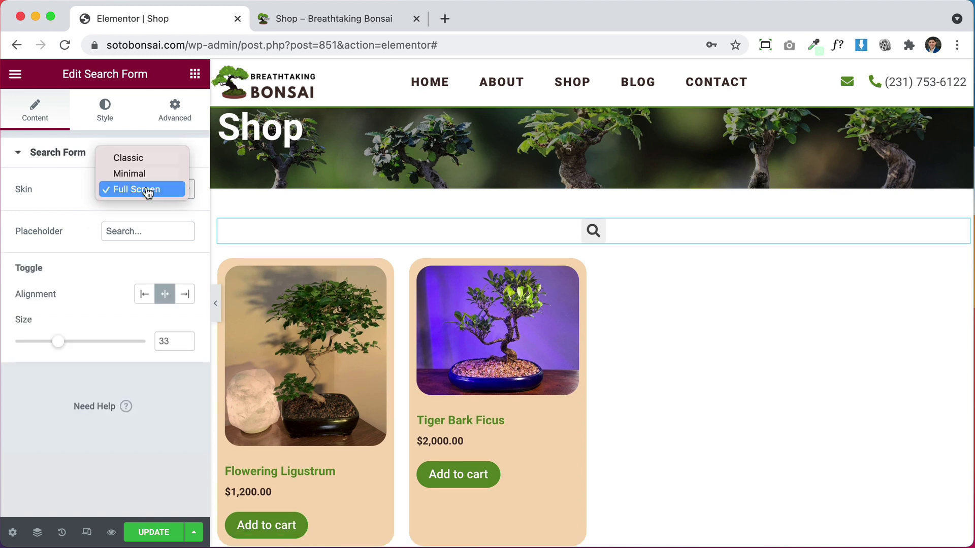
left_click(145, 162)
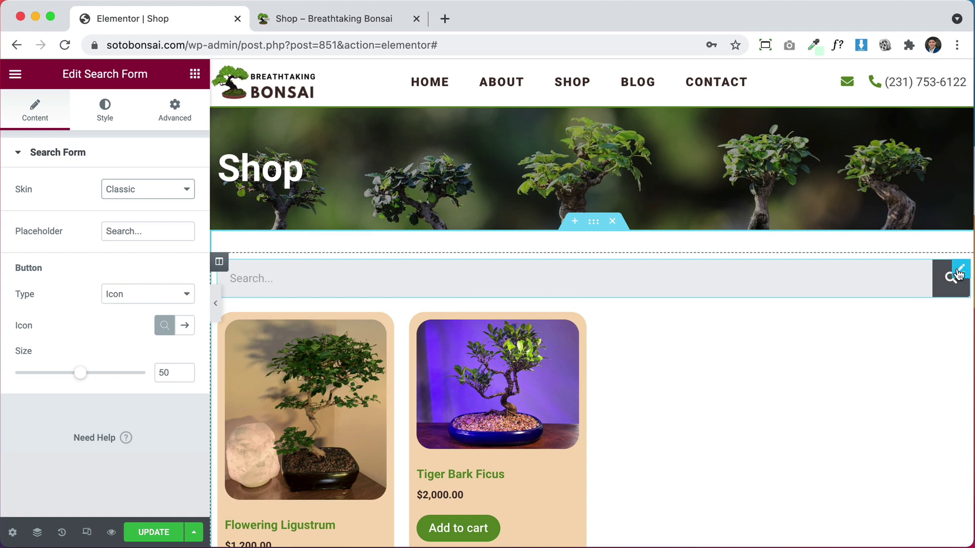
Move the search form into the banner, directly below the Shop heading.
left_click_drag(940, 277, 424, 178)
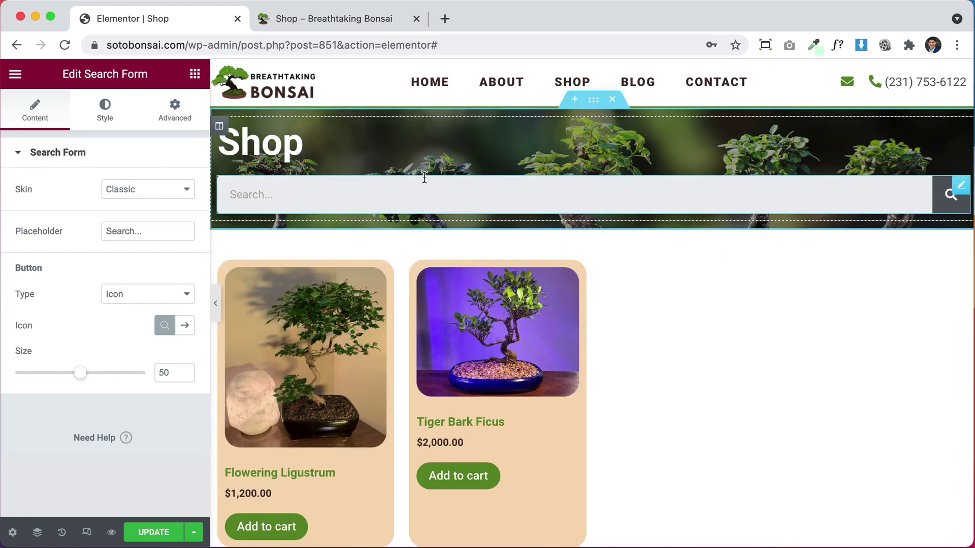
Add an empty second column to the Shop banner beside the column holding the heading and search form.
right_click(219, 126)
left_click(252, 190)
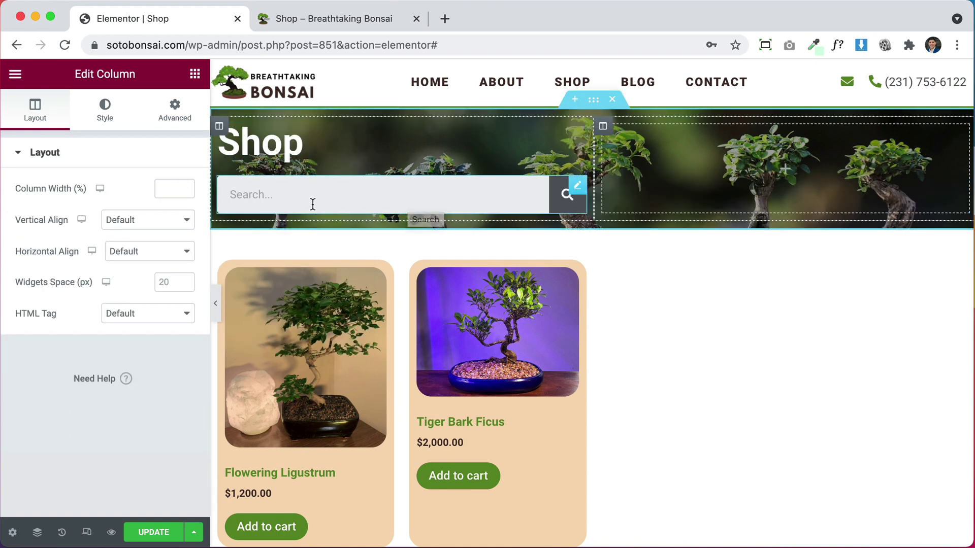
Style the search form's input with a #FFFFFF background and black text.
left_click(577, 189)
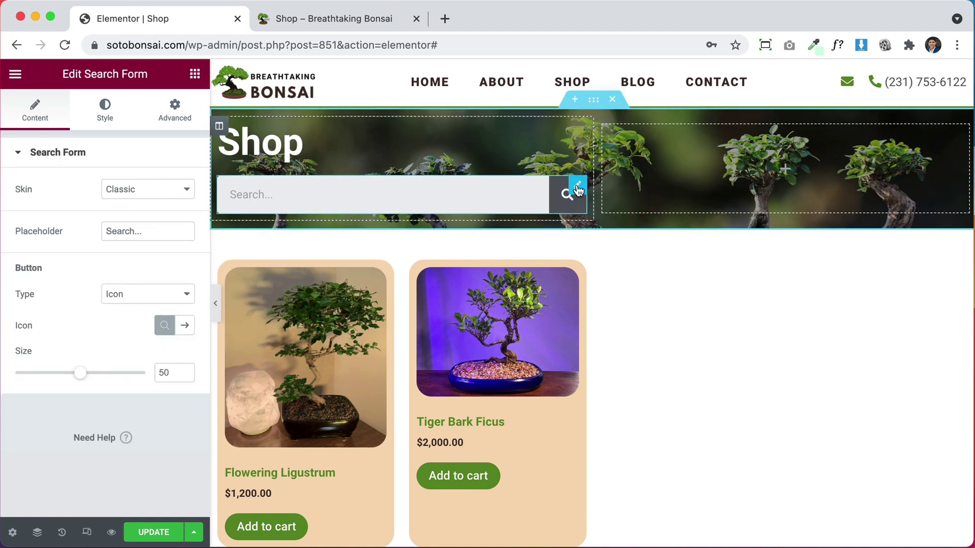
left_click(104, 110)
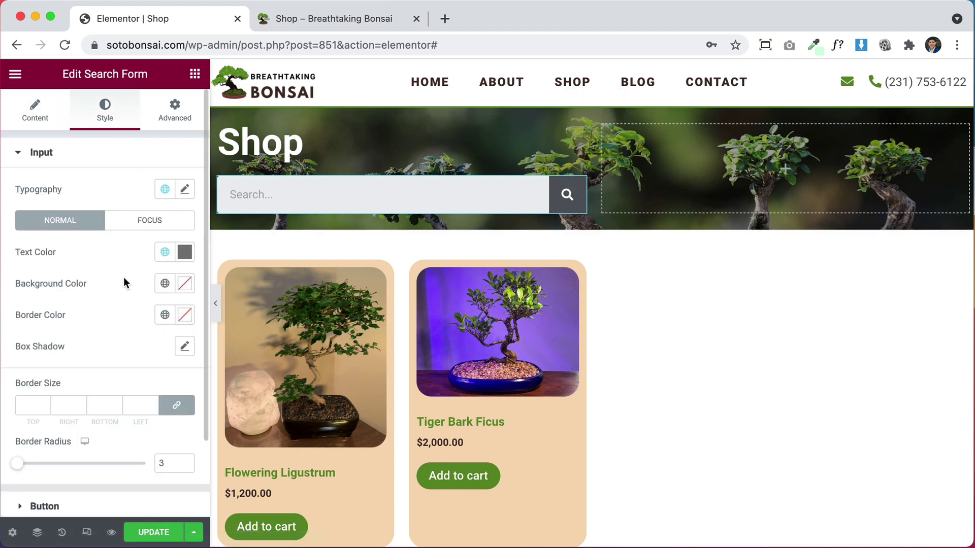
scroll(123, 277, "down", 2)
left_click(185, 240)
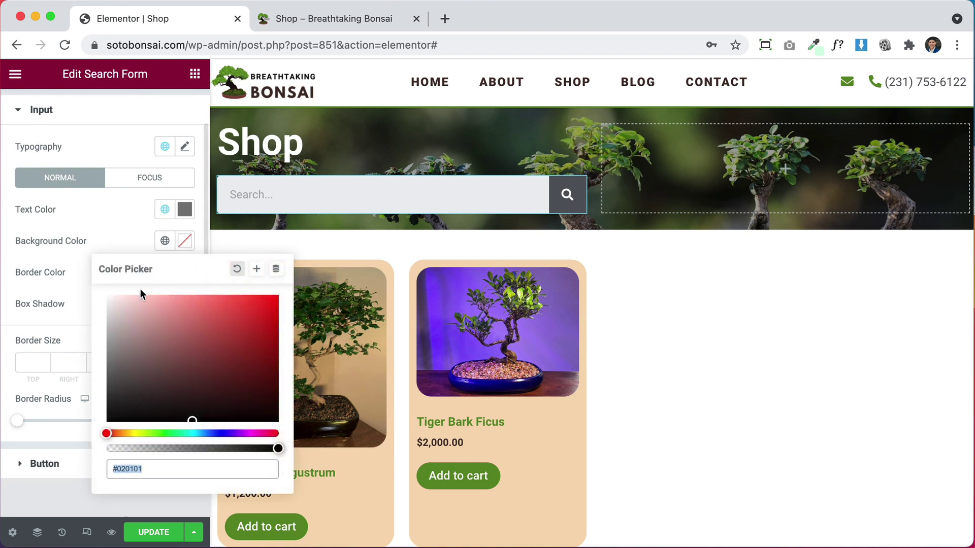
type("#FFFFFF")
left_click(60, 229)
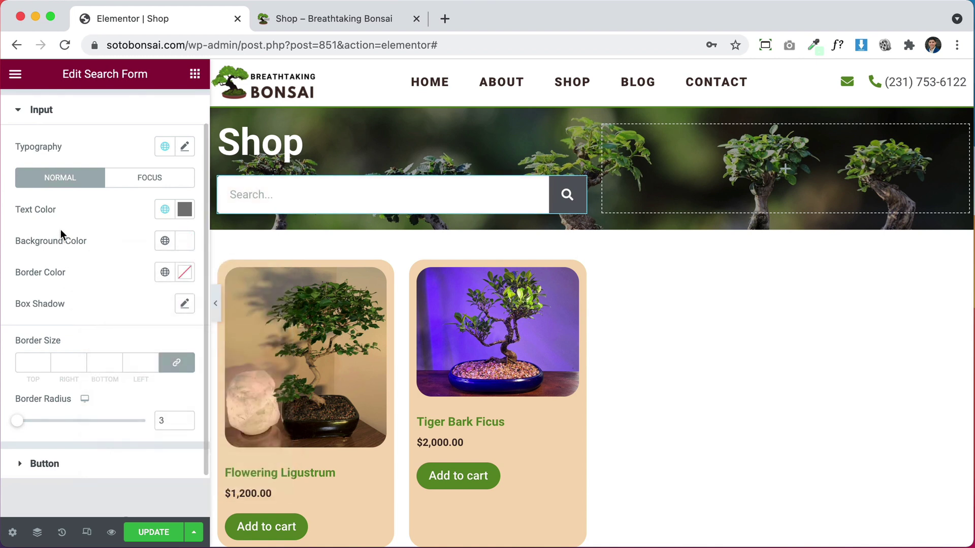
left_click(184, 209)
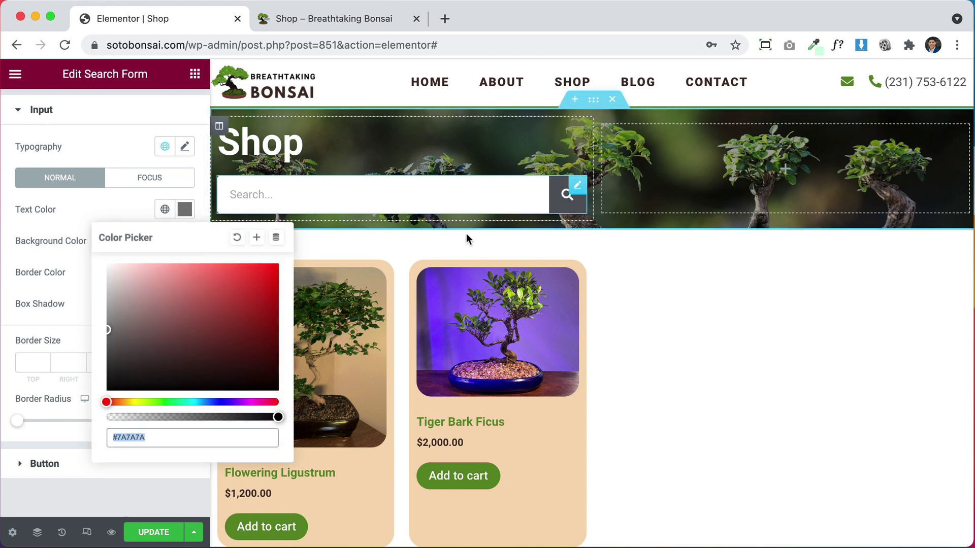
left_click_drag(156, 309, 170, 414)
left_click(77, 266)
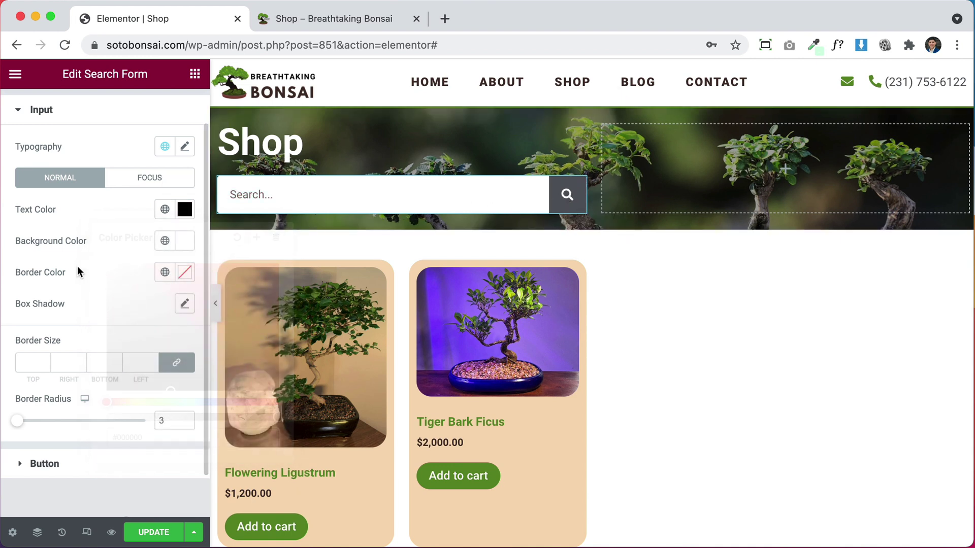
Set the search button's background to the green global color #5D8C28.
left_click(51, 468)
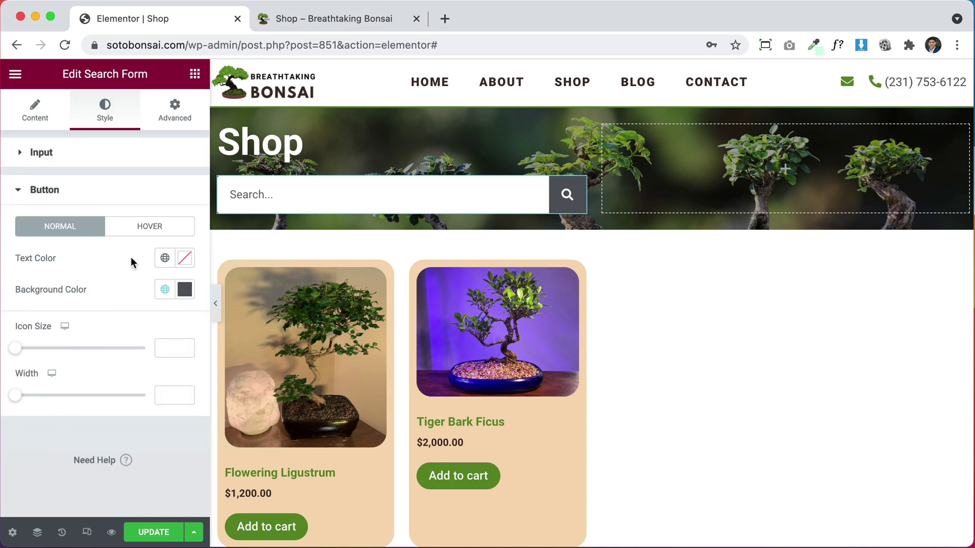
left_click(165, 289)
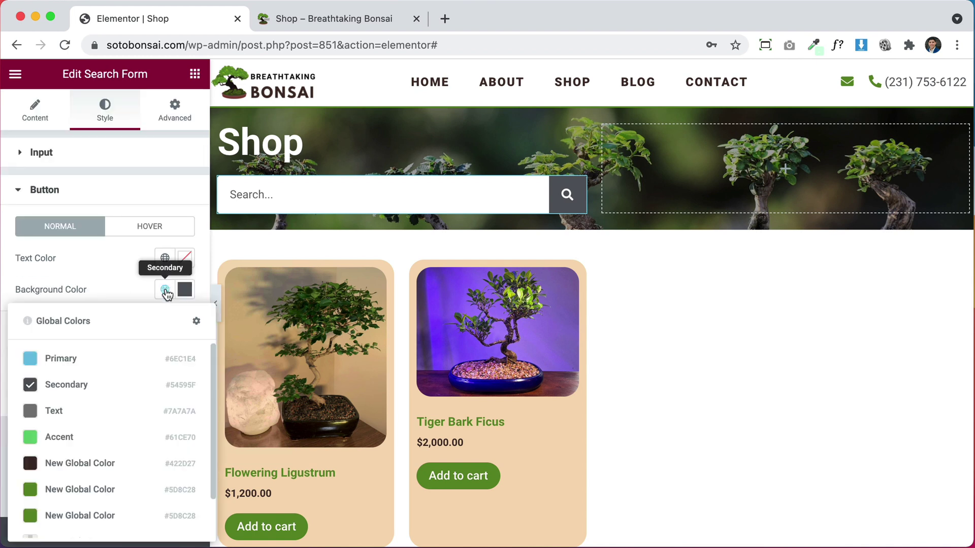
left_click(72, 487)
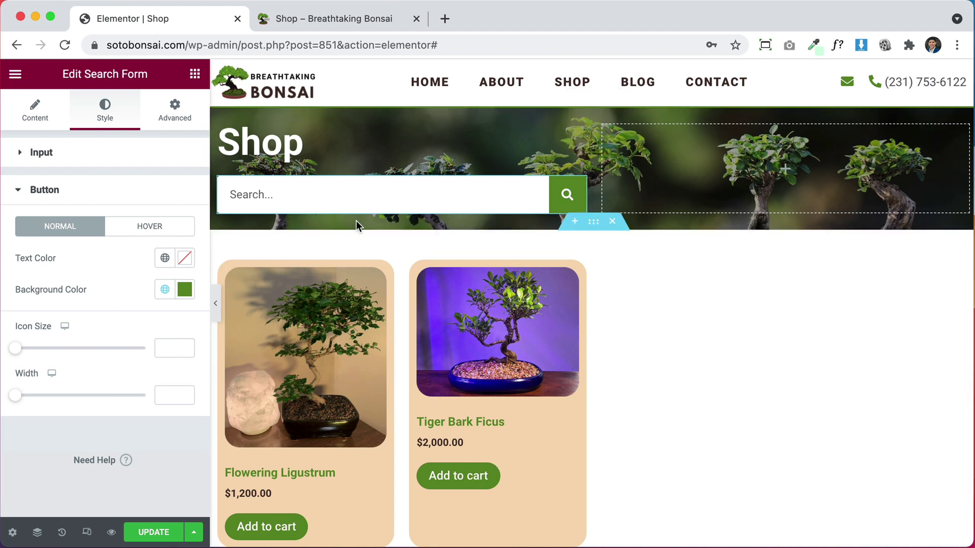
Set the search input's border radius to 20 and update the shop template.
left_click(94, 157)
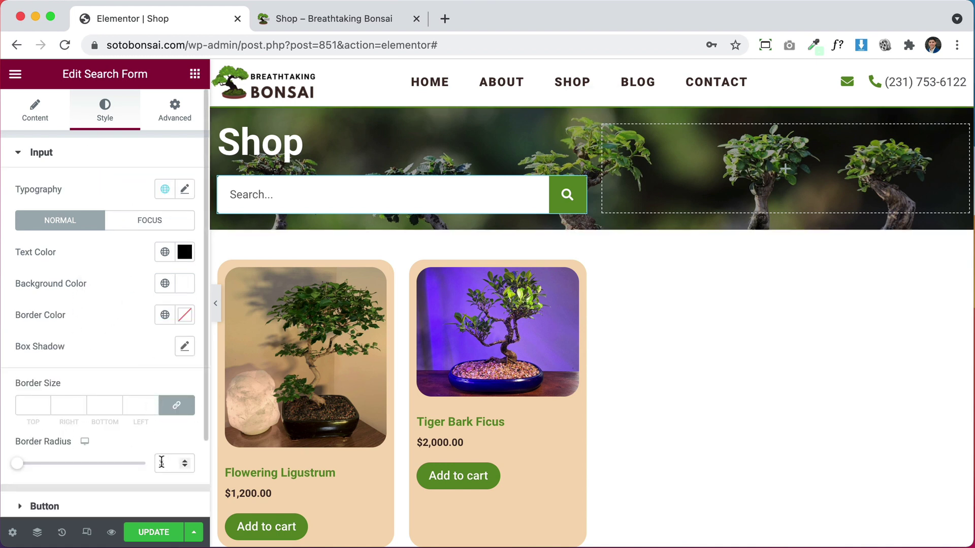
type("20")
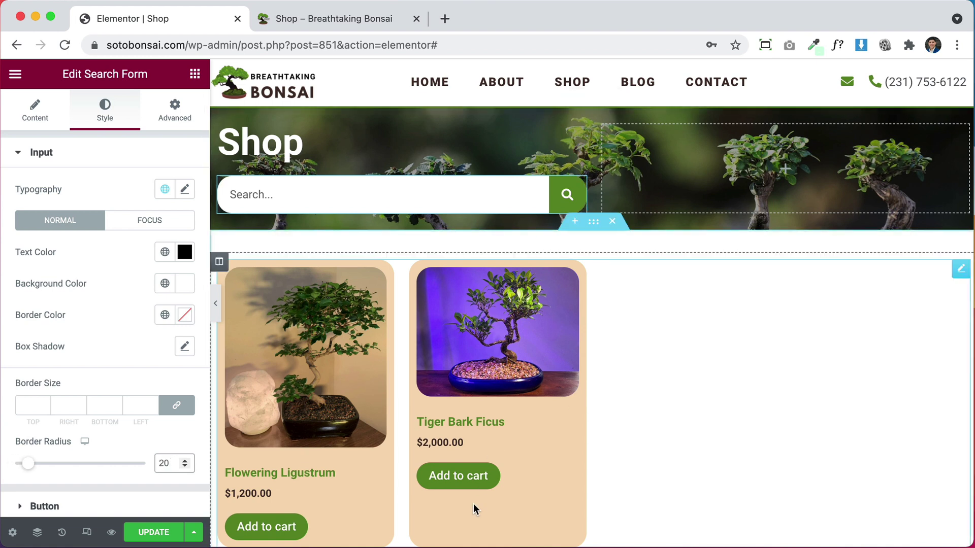
left_click(151, 532)
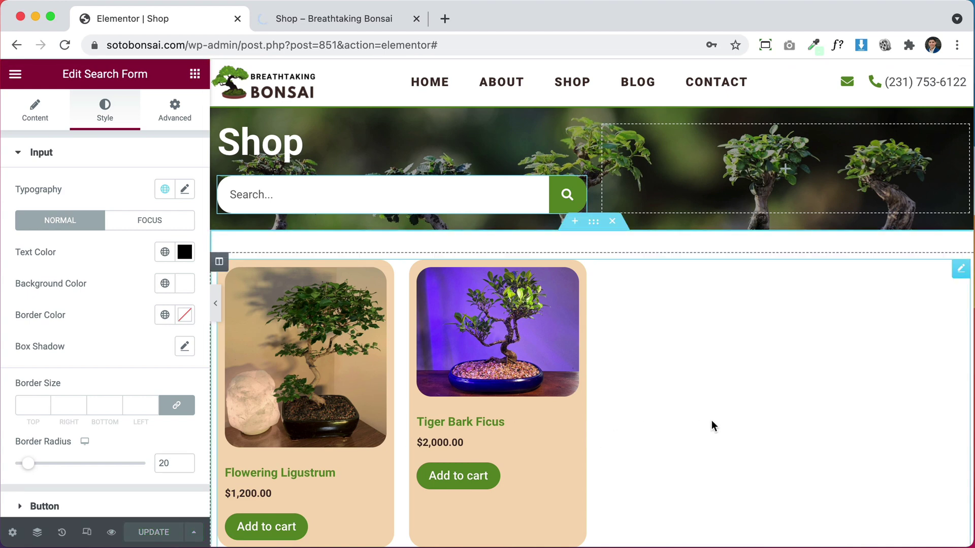
Preview the shop page and examine the banner's search form, the product boxes and the footer.
scroll(712, 426, "down", 3)
scroll(712, 426, "down", 2)
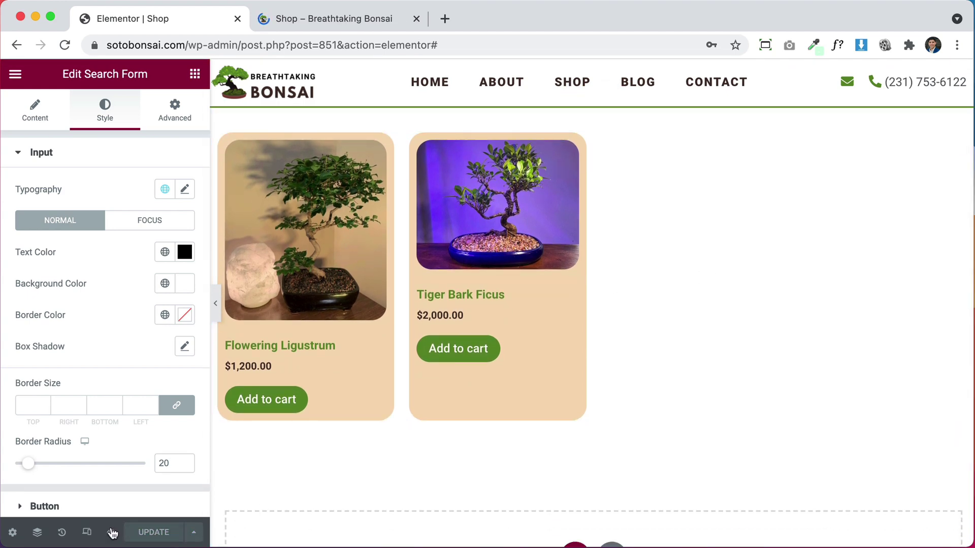
left_click(342, 15)
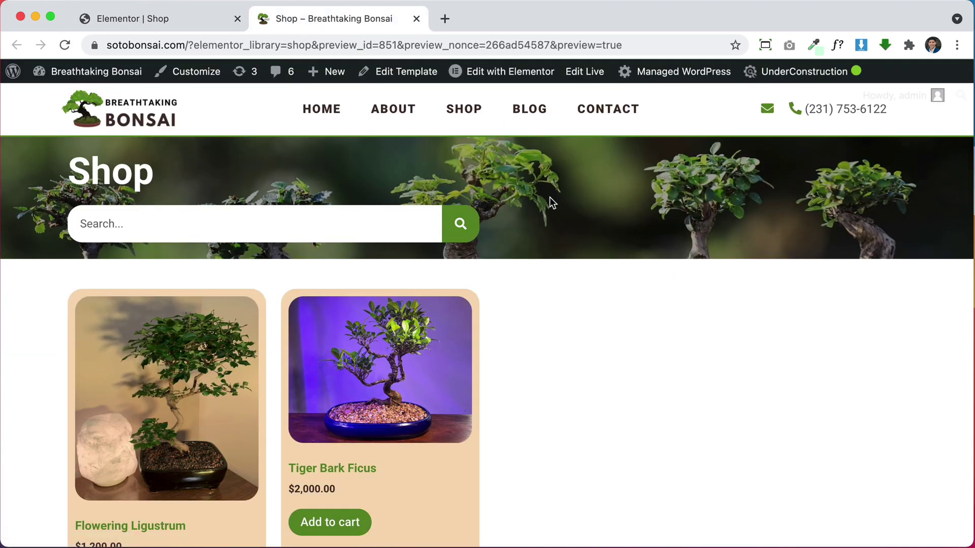
scroll(463, 335, "down", 3)
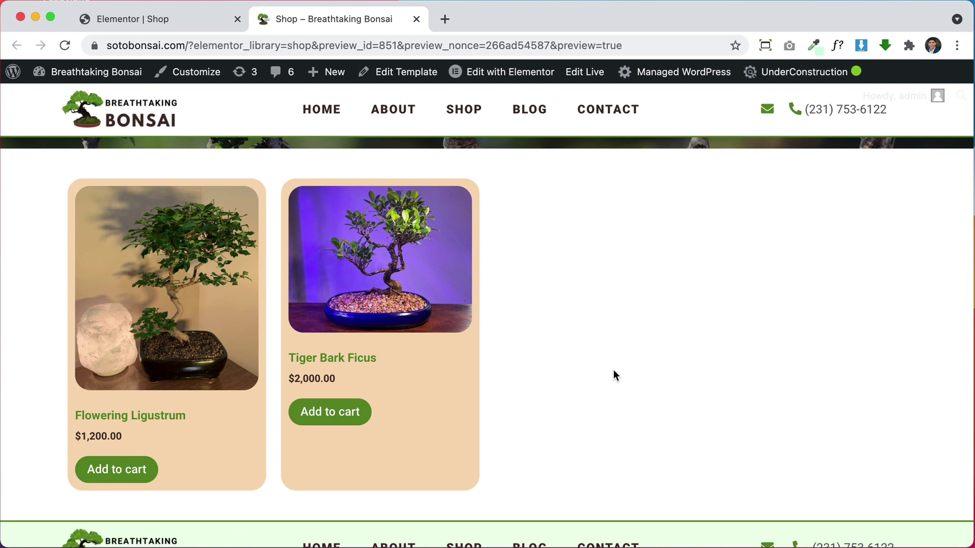
scroll(613, 371, "down", 2)
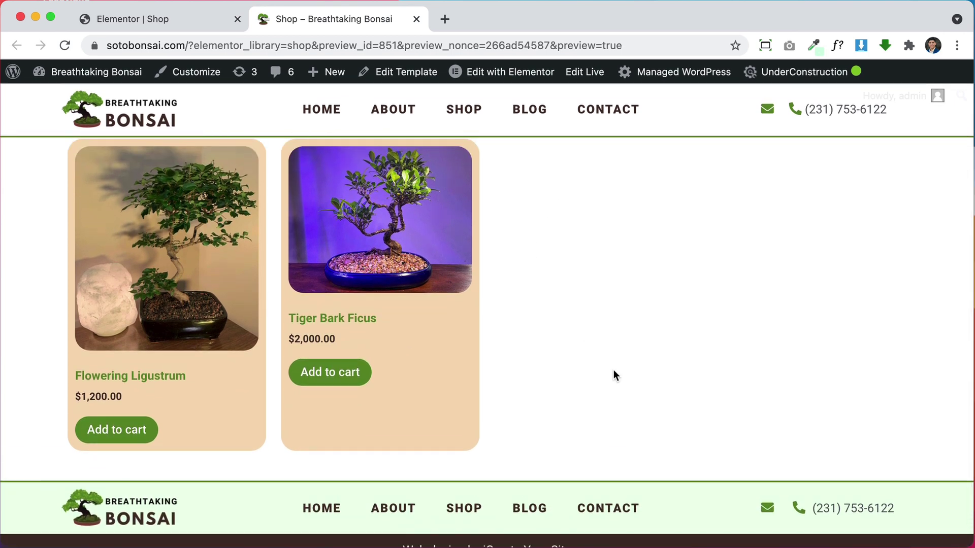
scroll(613, 373, "up", 1)
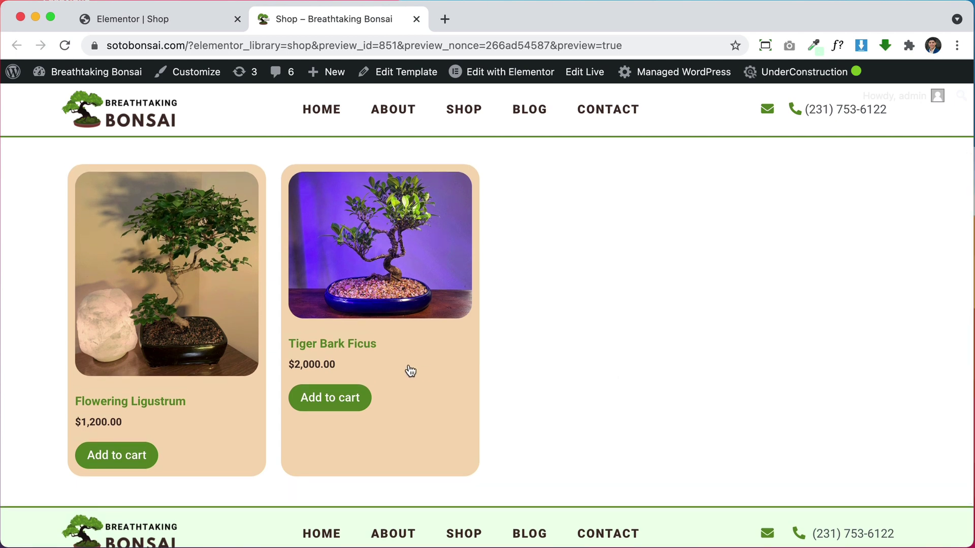
Open the Tiger Bark Ficus product page and examine its description, reviews, related products and footer.
left_click(354, 346)
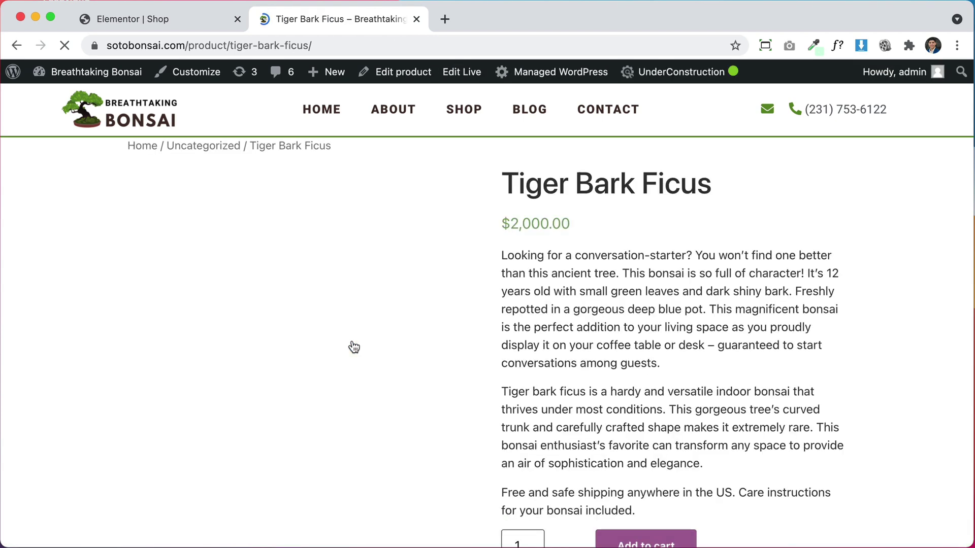
scroll(687, 414, "down", 14)
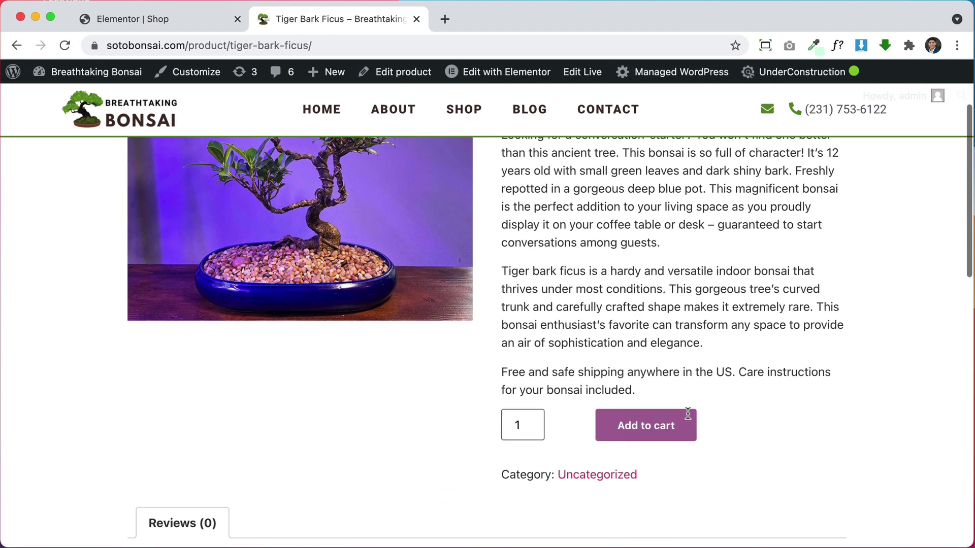
scroll(688, 414, "down", 2)
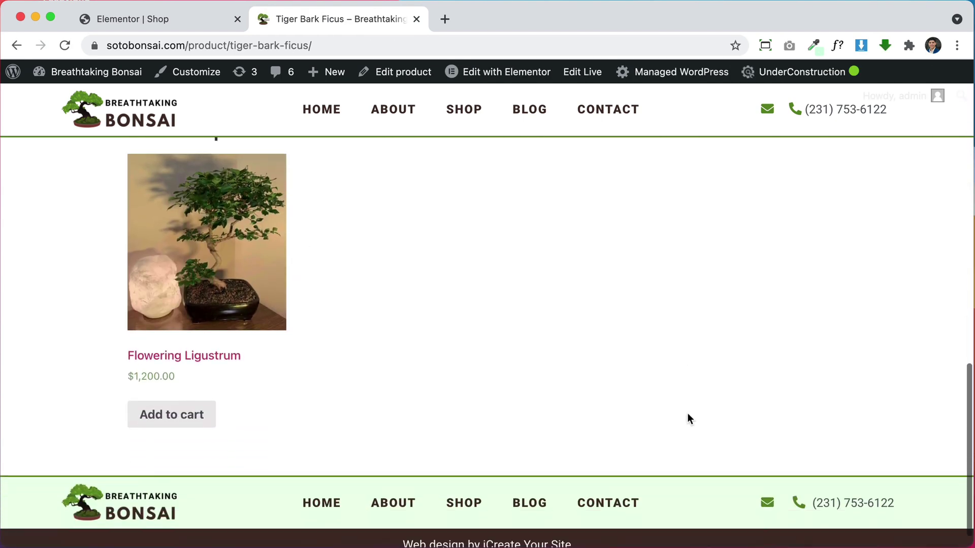
scroll(688, 414, "up", 14)
scroll(687, 413, "up", 2)
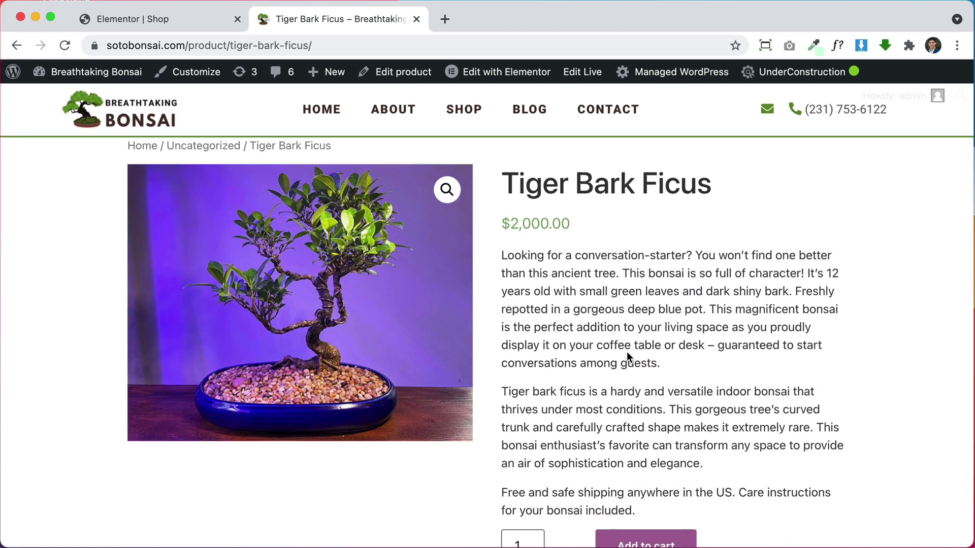
scroll(627, 354, "down", 8)
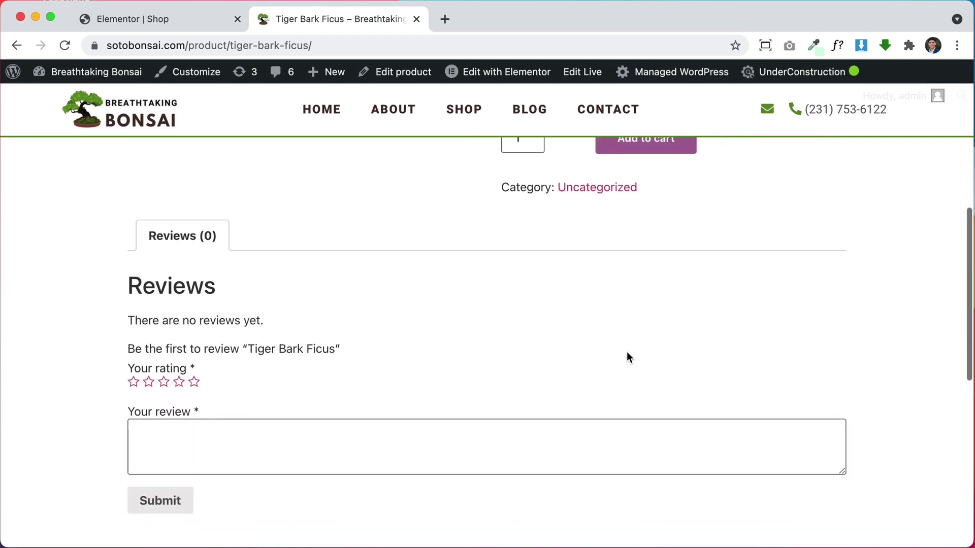
scroll(627, 352, "up", 8)
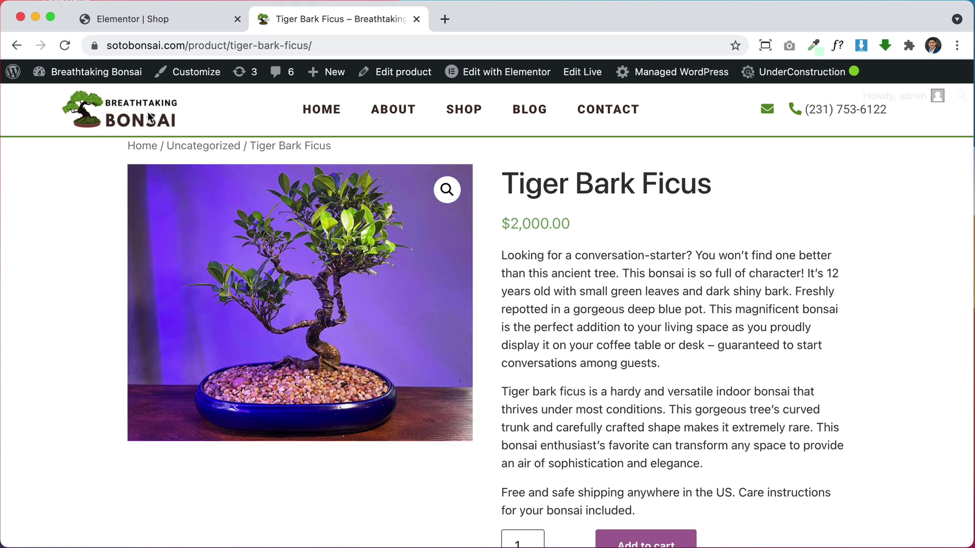
Close the Elementor shop editor and open the Saved Templates list from the WordPress dashboard.
left_click(170, 19)
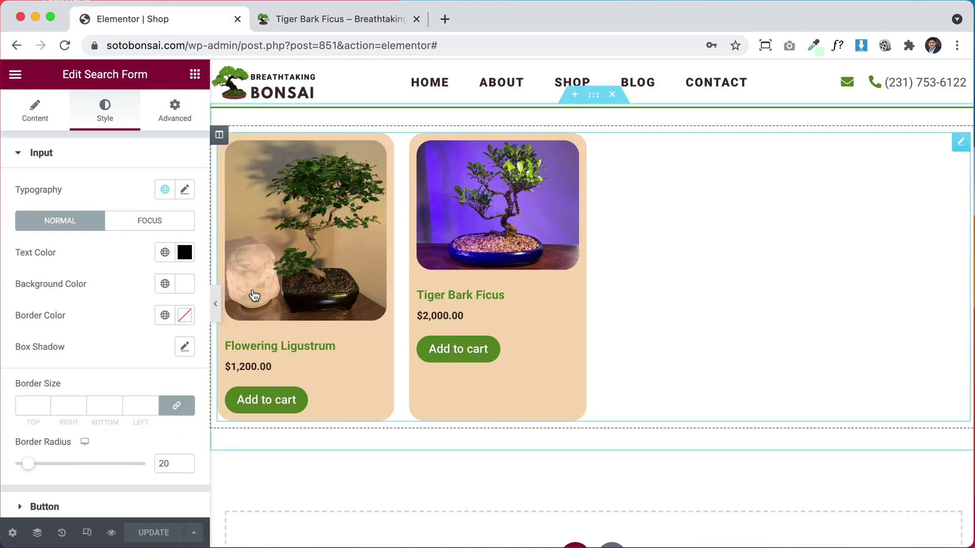
left_click(237, 19)
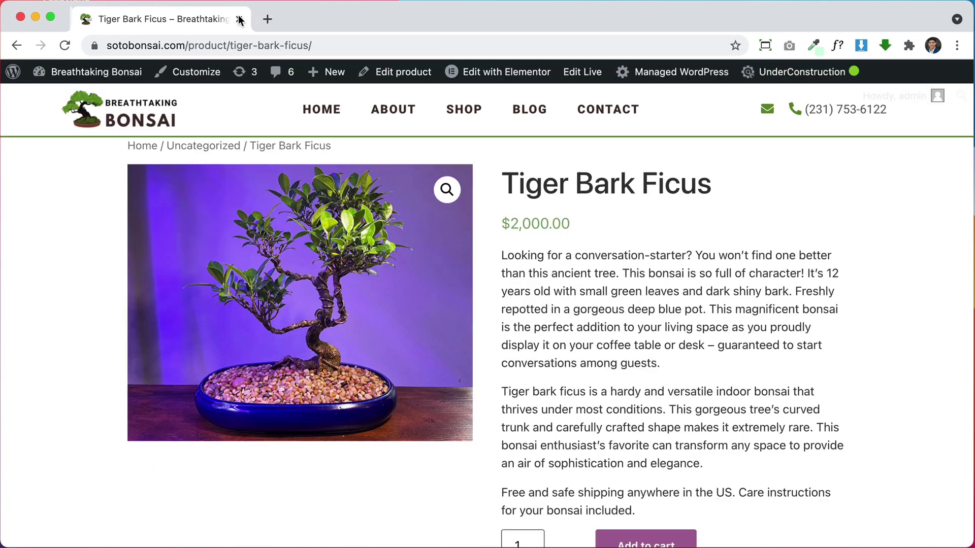
mouse_move(103, 80)
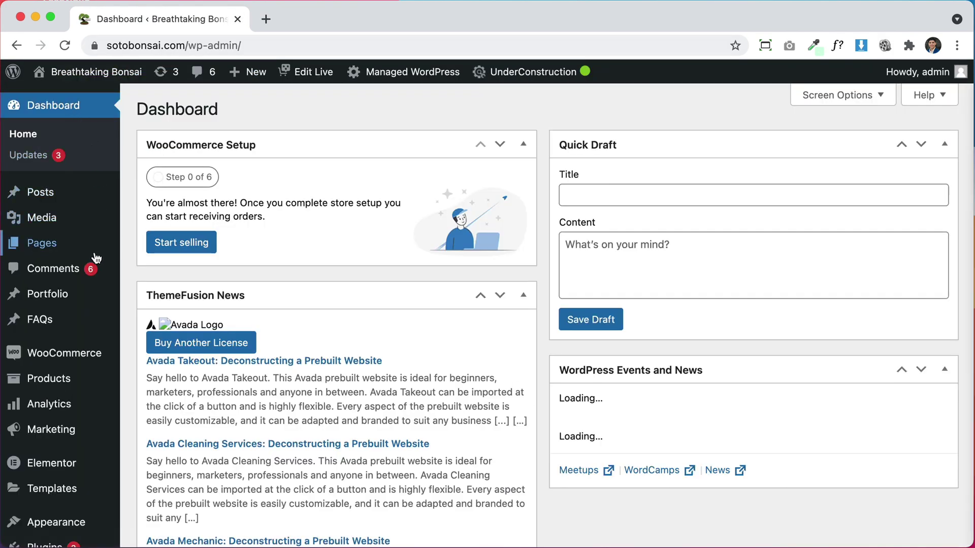
mouse_move(69, 464)
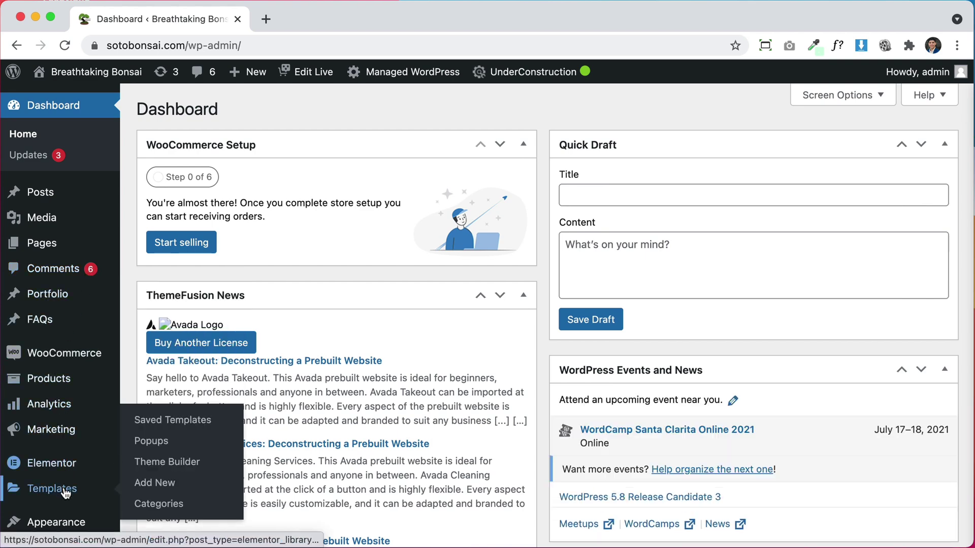
left_click(65, 490)
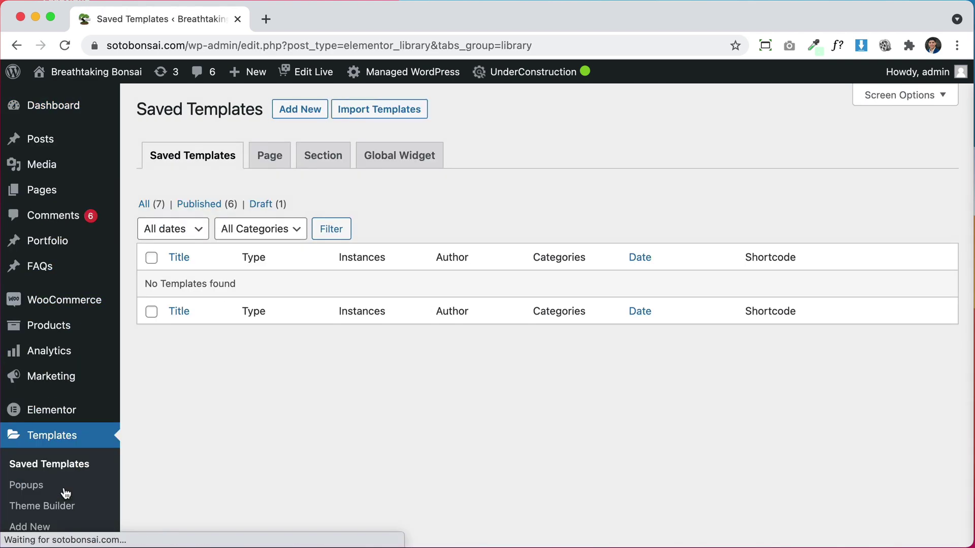
Create a new template of type Single Product named "Product".
left_click(294, 112)
left_click(588, 297)
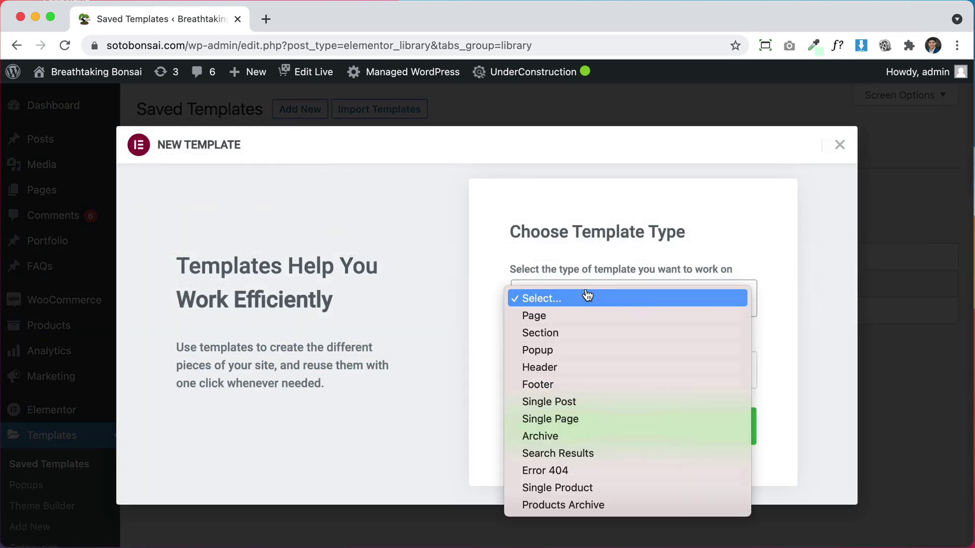
left_click(570, 487)
left_click(597, 364)
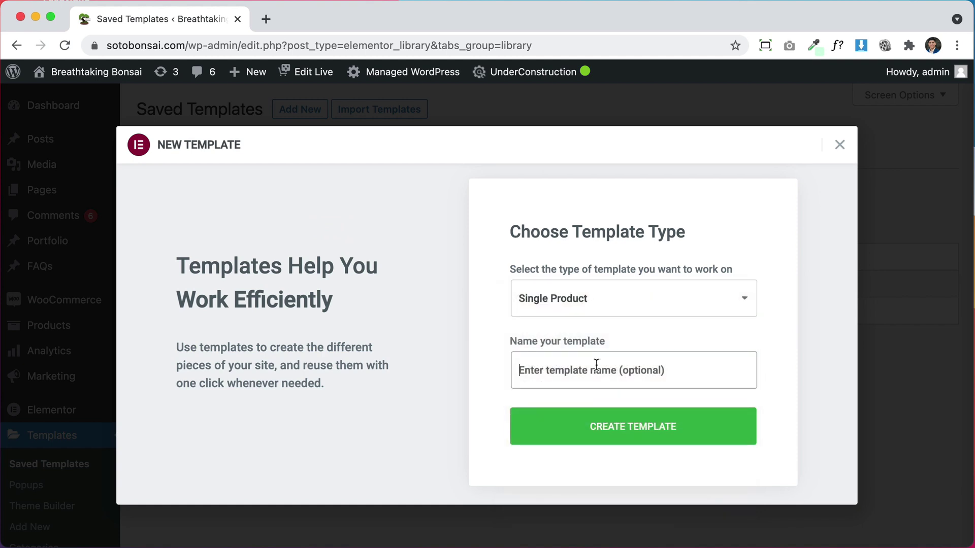
type("Pro")
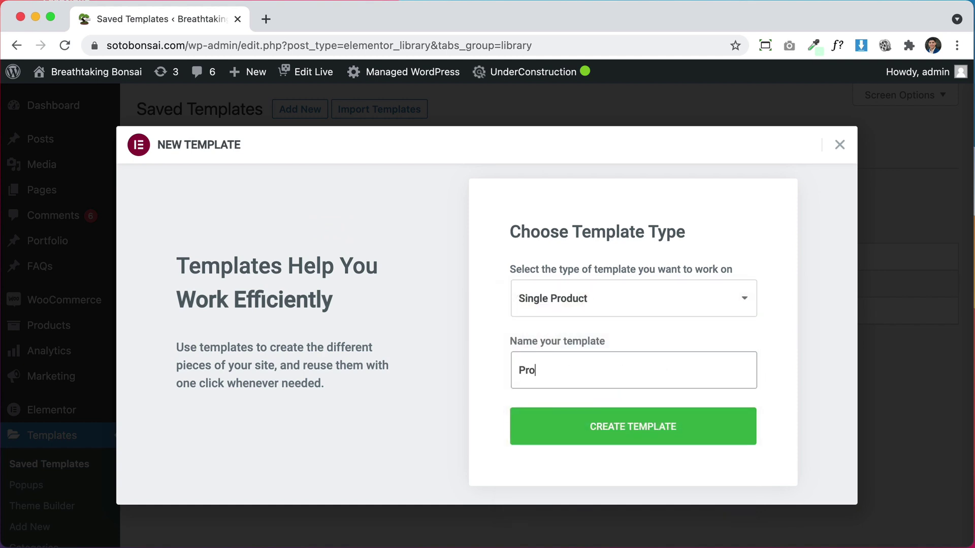
type("duct")
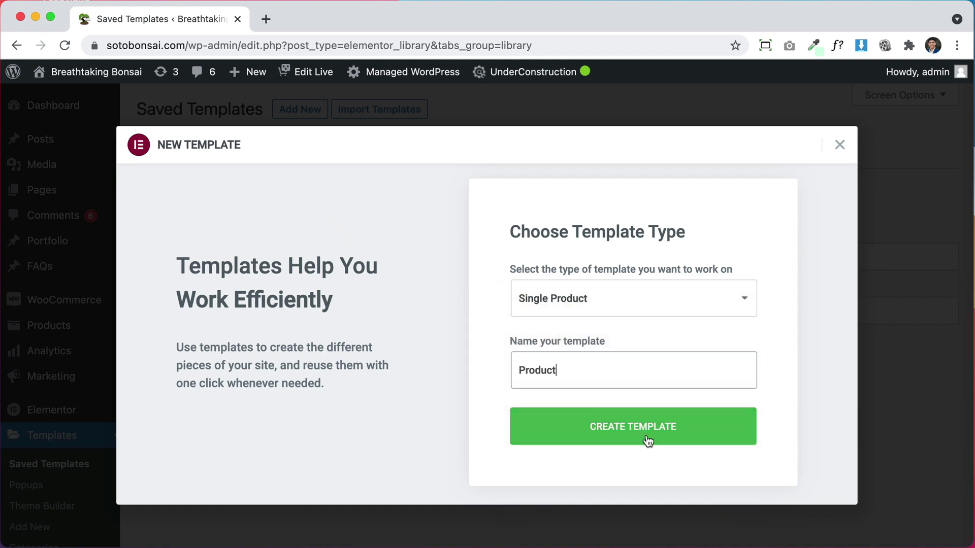
left_click(656, 443)
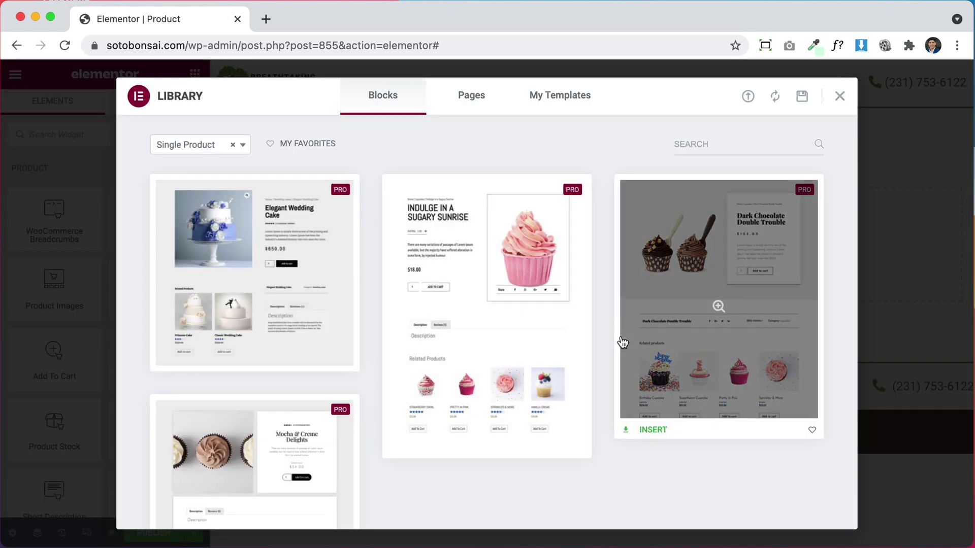
Look through the ready-made Single Product blocks in the template library and close it without inserting one.
scroll(609, 345, "down", 3)
scroll(269, 173, "up", 2)
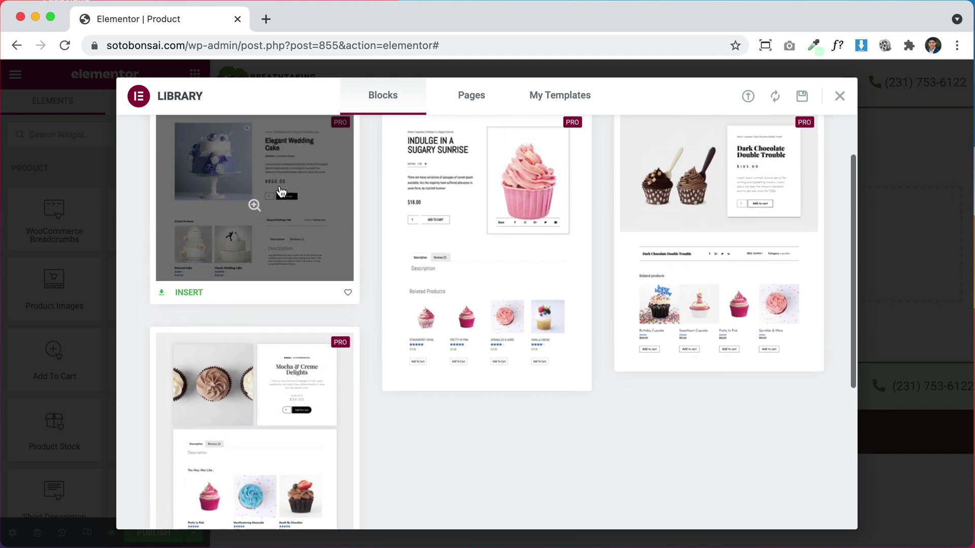
scroll(558, 305, "up", 2)
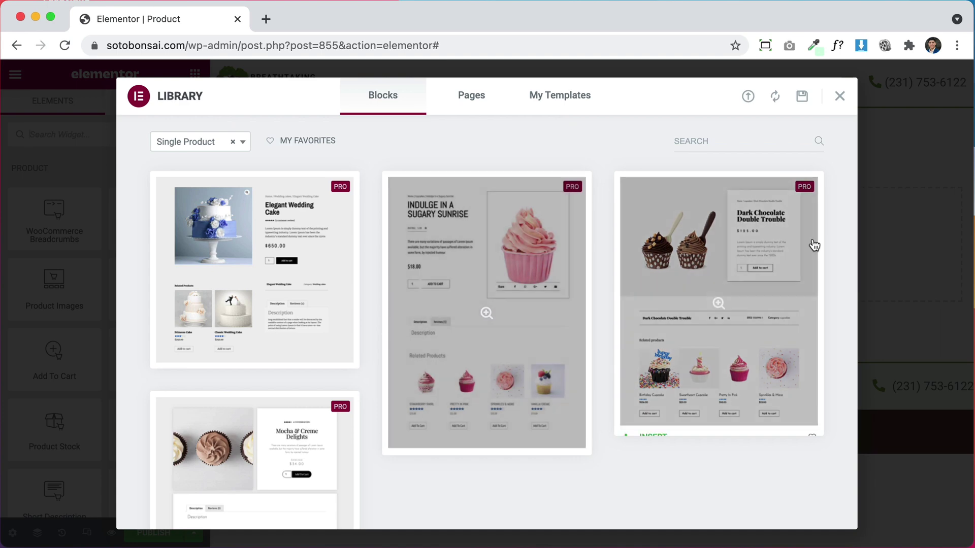
left_click(840, 97)
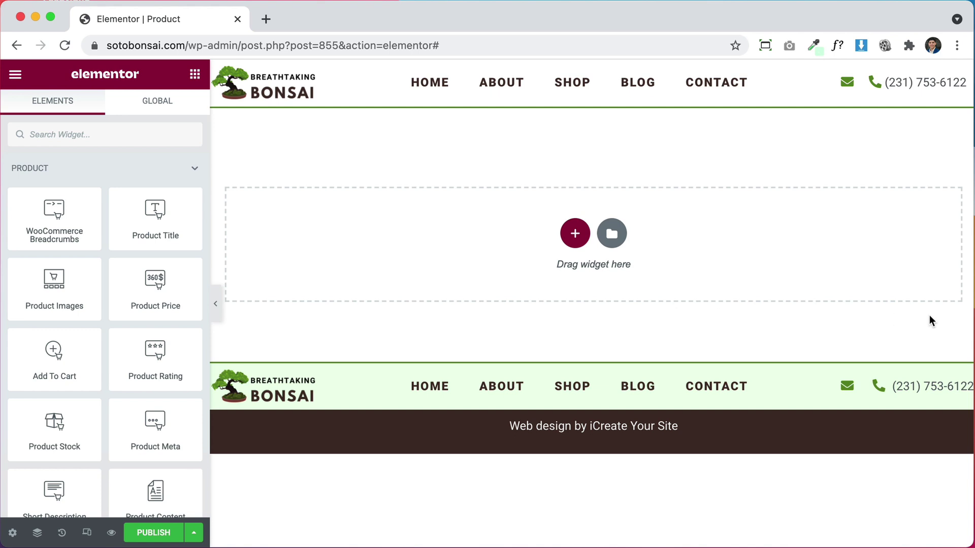
Add a new section with two equal columns to the empty product template.
mouse_move(524, 368)
left_click(575, 234)
left_click(479, 276)
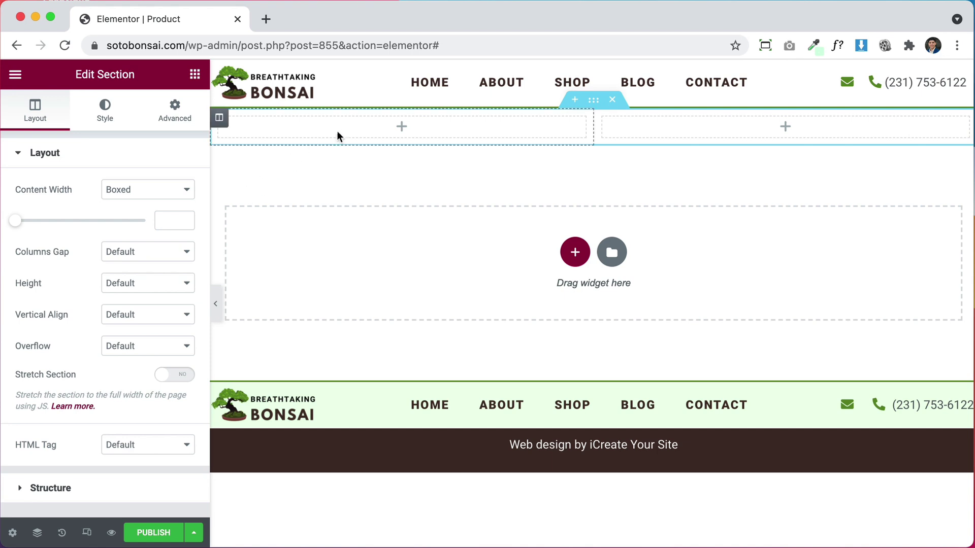
Place a Product Images widget in the left column of the new section.
left_click(195, 77)
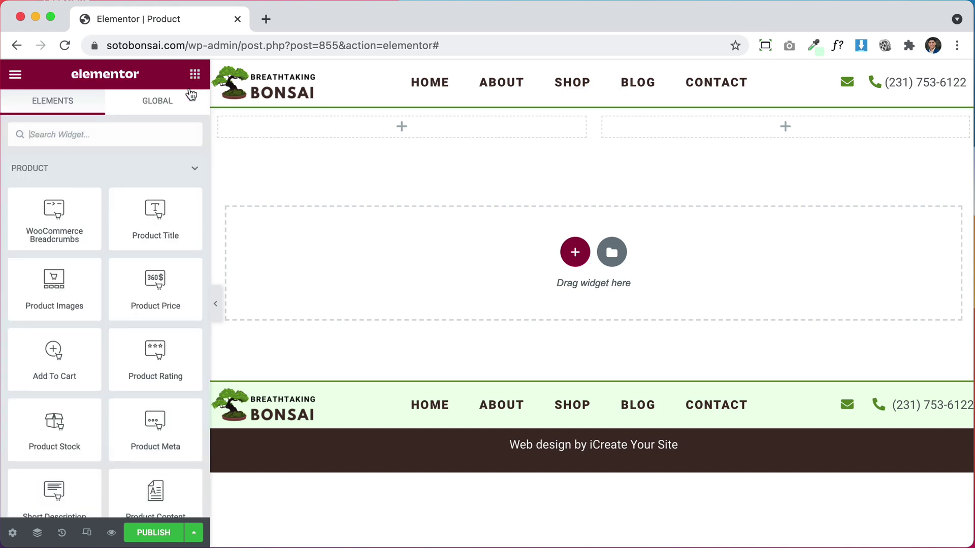
scroll(88, 347, "down", 8)
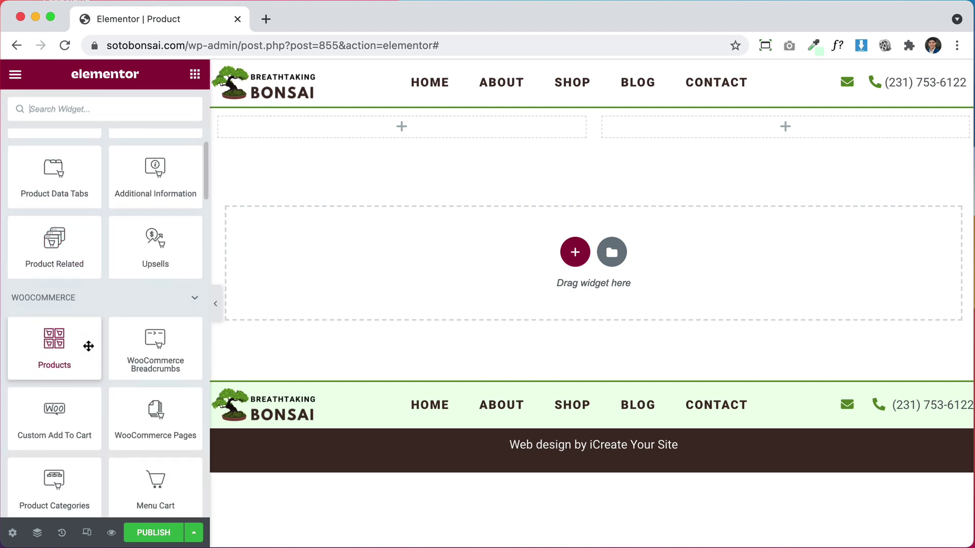
scroll(89, 346, "down", 7)
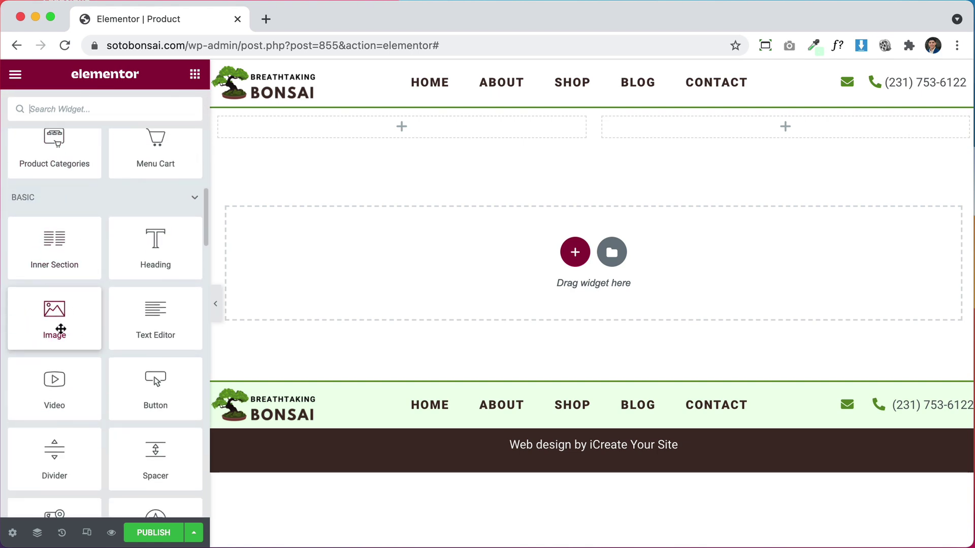
scroll(68, 325, "up", 8)
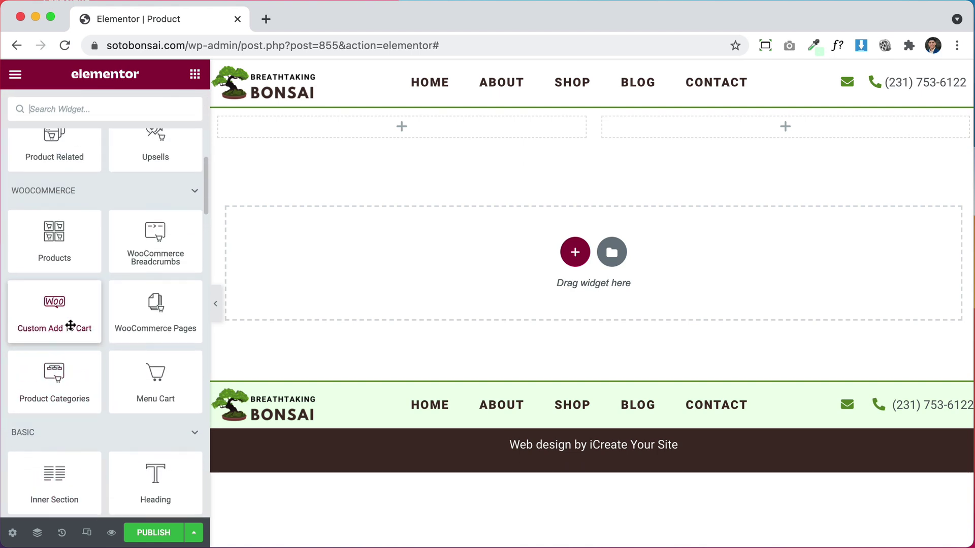
scroll(71, 326, "up", 5)
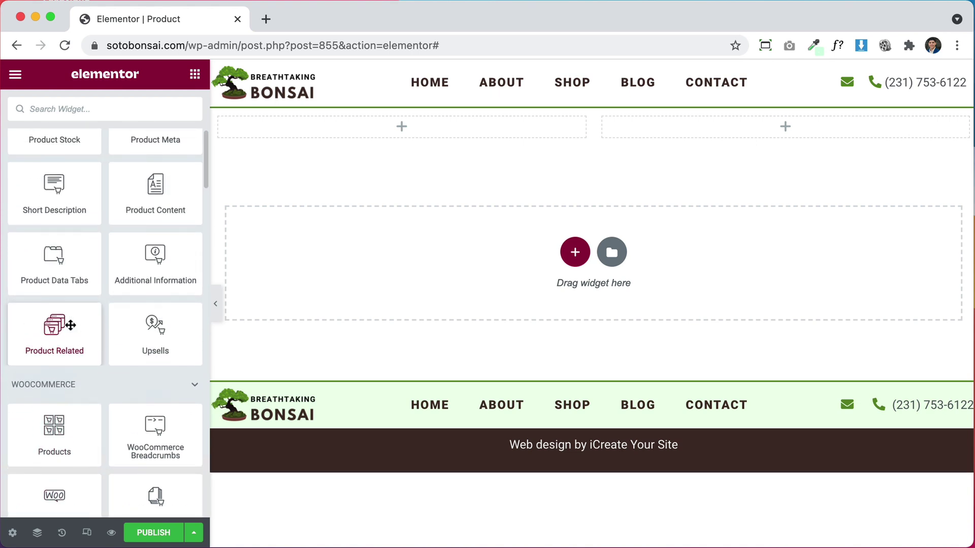
scroll(70, 325, "up", 5)
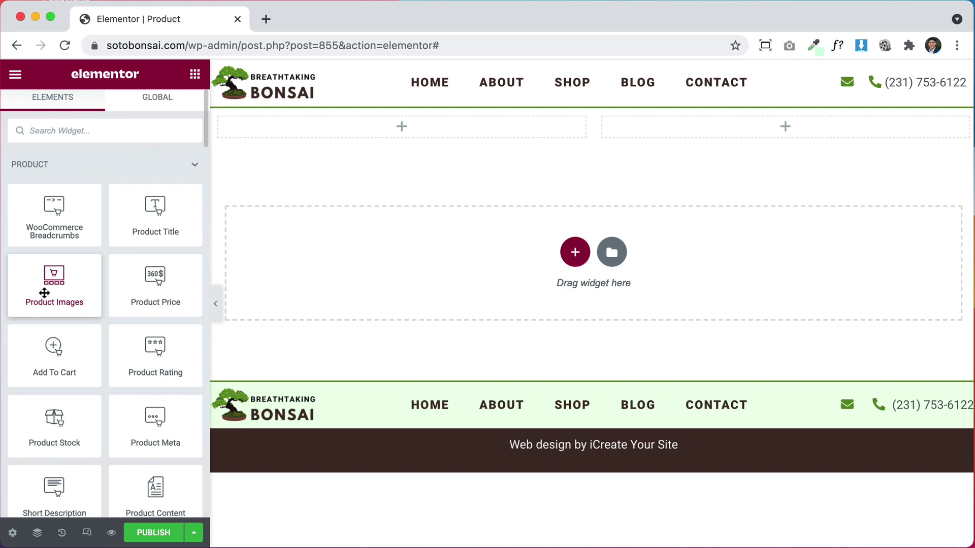
left_click_drag(45, 293, 358, 129)
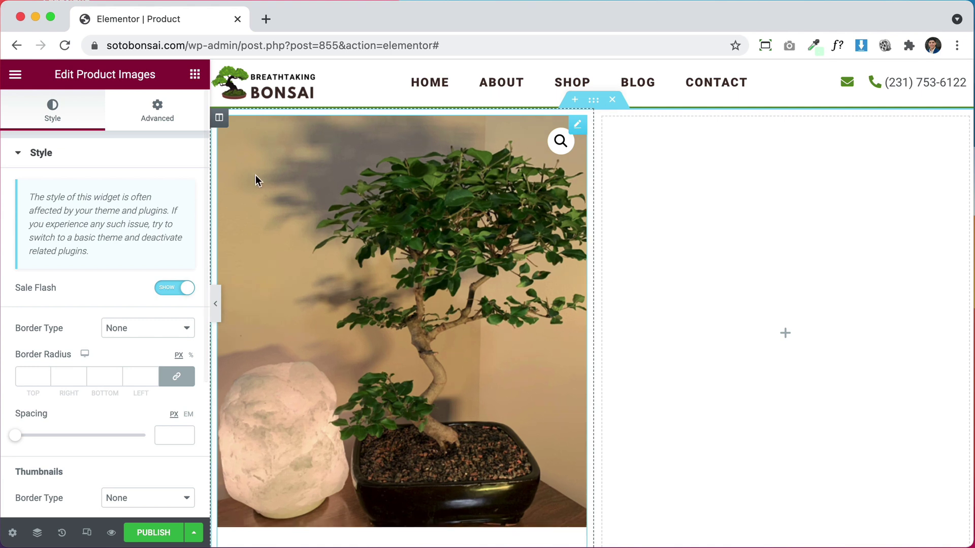
Set the main product image's border radius to 20 px on all corners.
scroll(103, 335, "down", 1)
scroll(103, 339, "down", 3)
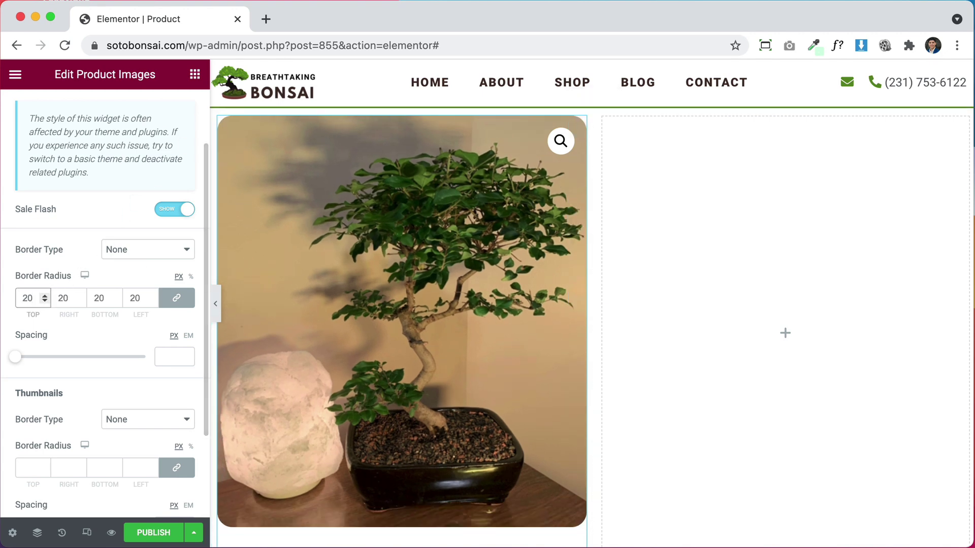
scroll(114, 421, "down", 1)
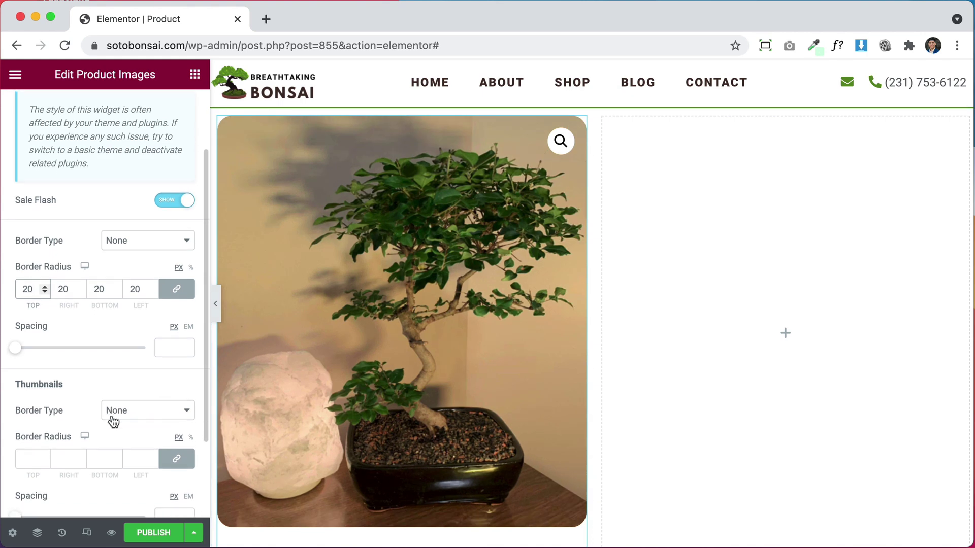
scroll(114, 421, "up", 1)
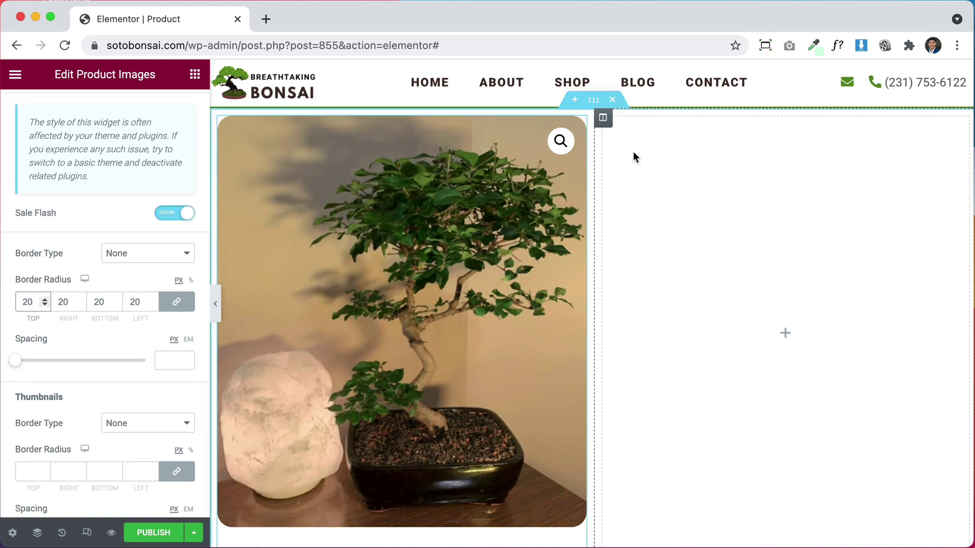
Unlink the two-column section's padding values and set them to 30 px at the top and 300 px at the bottom.
left_click(593, 100)
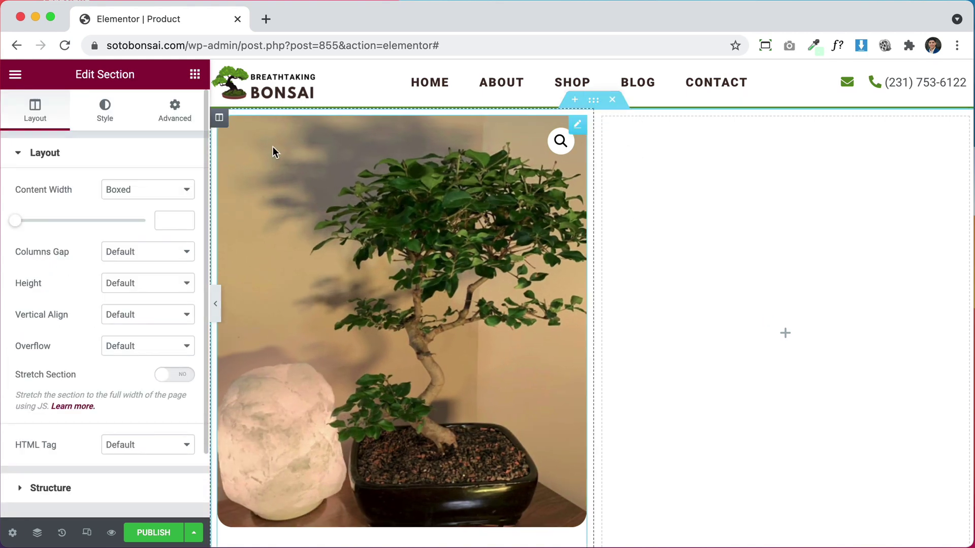
left_click(175, 111)
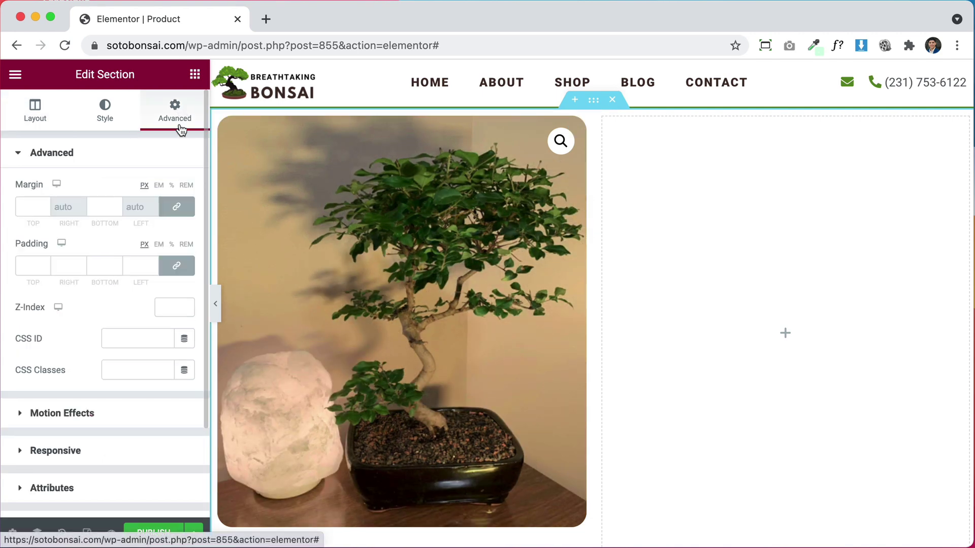
left_click(179, 265)
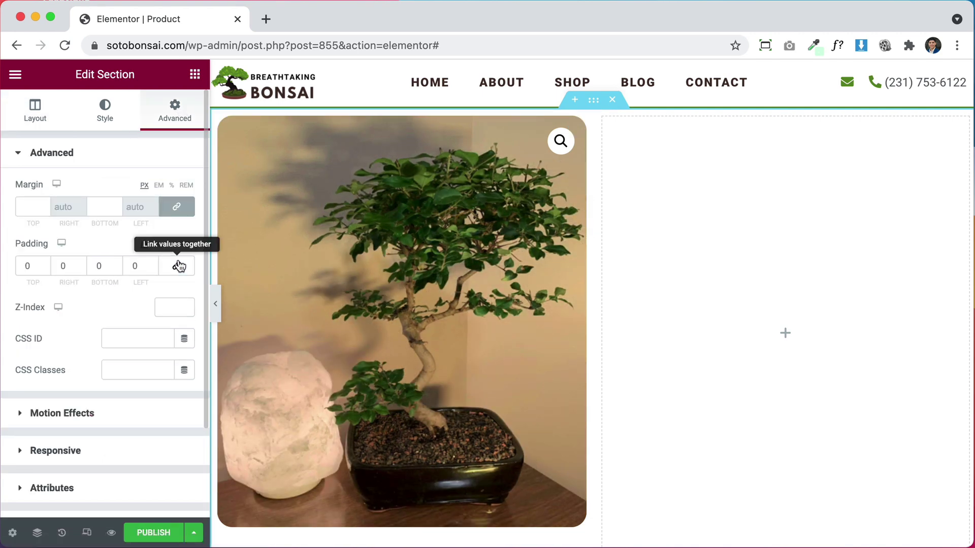
left_click(22, 265)
type("300")
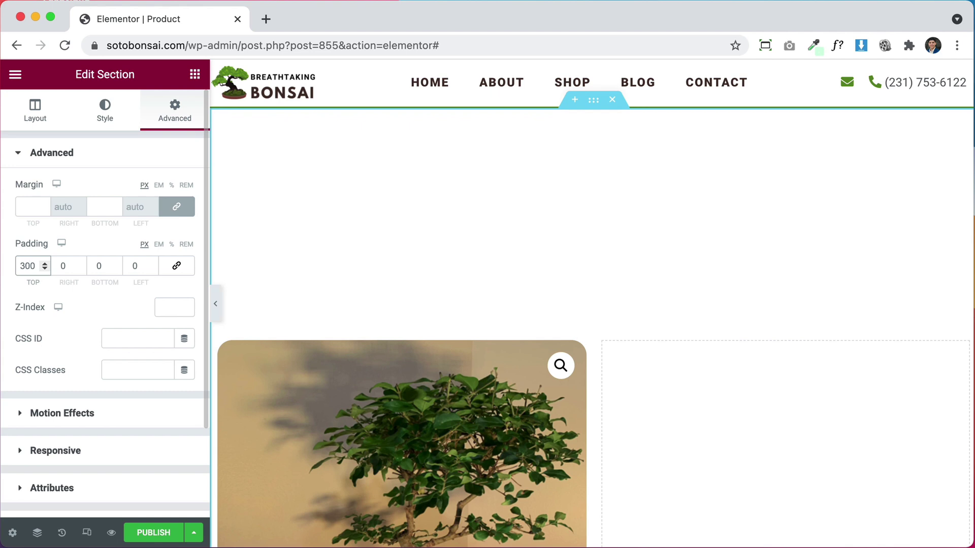
key("Delete")
left_click(94, 266)
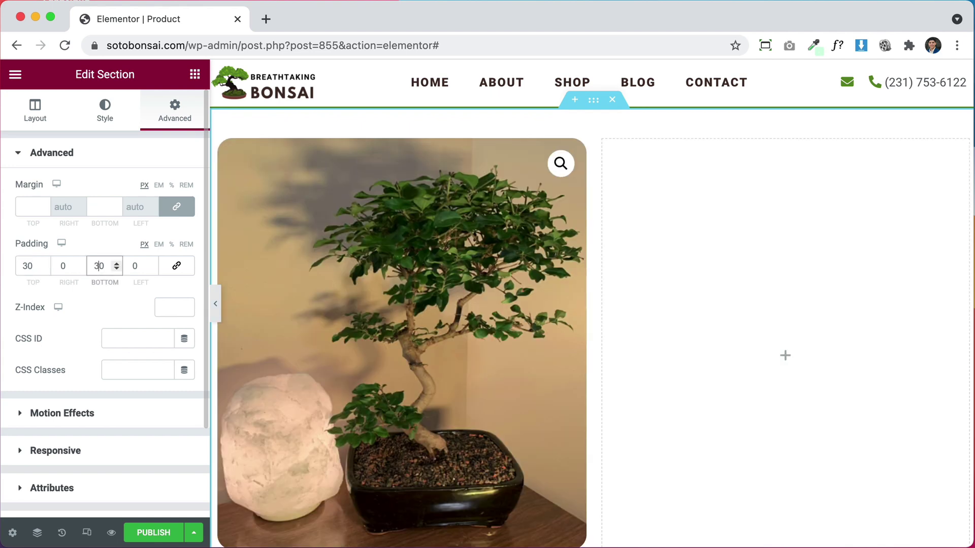
scroll(534, 315, "down", 3)
scroll(534, 315, "up", 2)
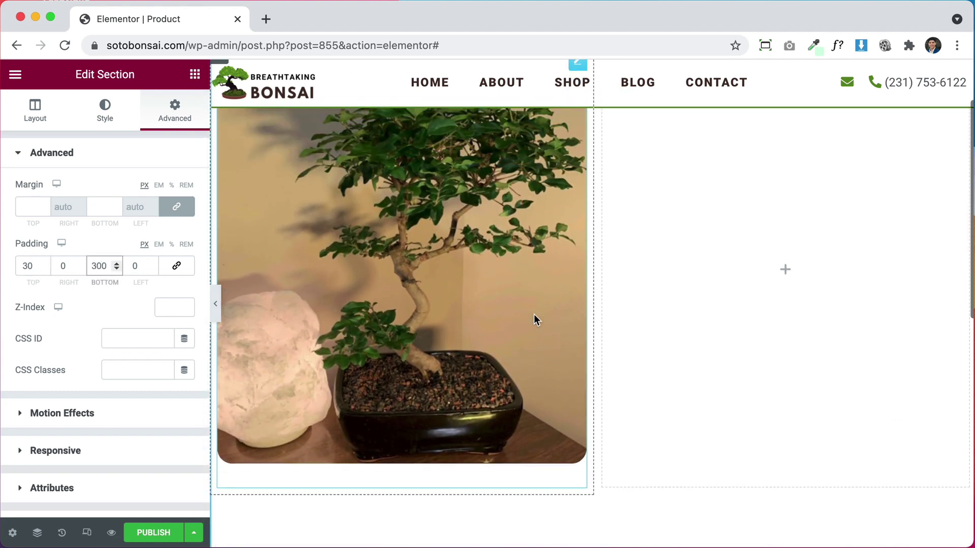
scroll(534, 315, "up", 1)
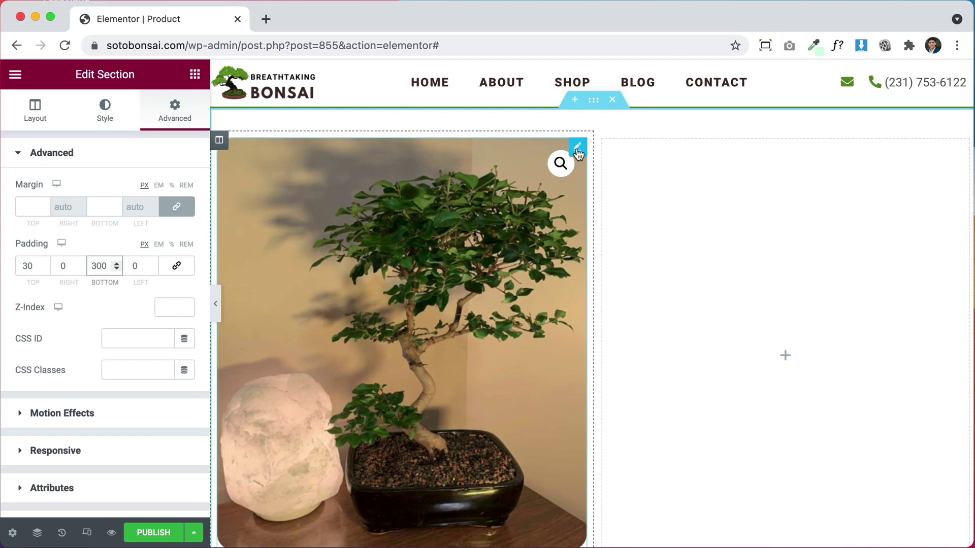
Examine the Product Images widget's thumbnail style options and advanced settings against the image on the page.
left_click(577, 148)
scroll(51, 403, "down", 5)
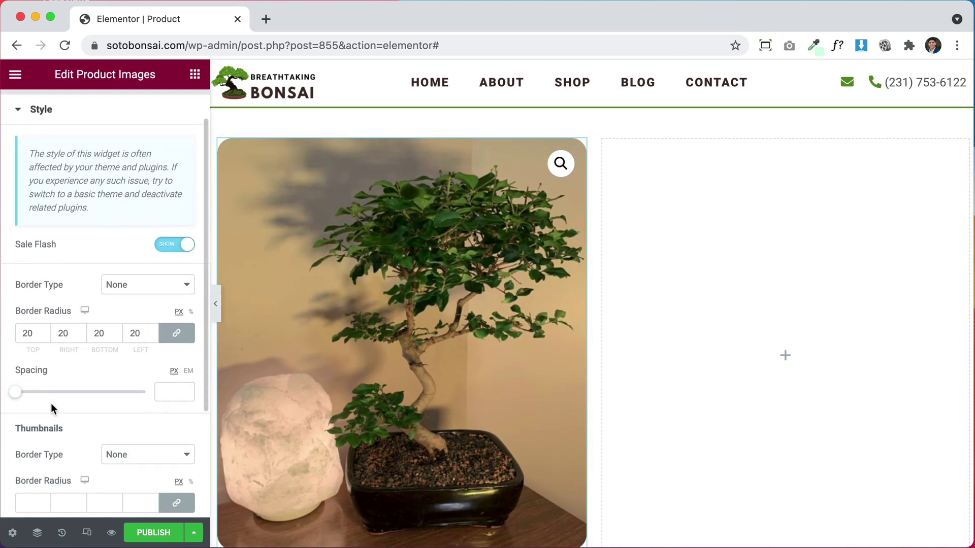
scroll(51, 403, "down", 1)
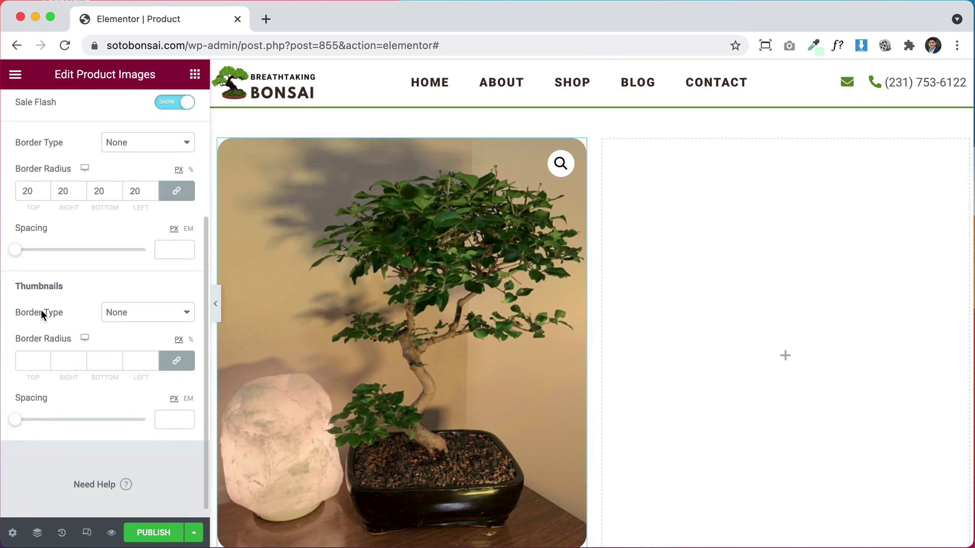
scroll(83, 362, "down", 1)
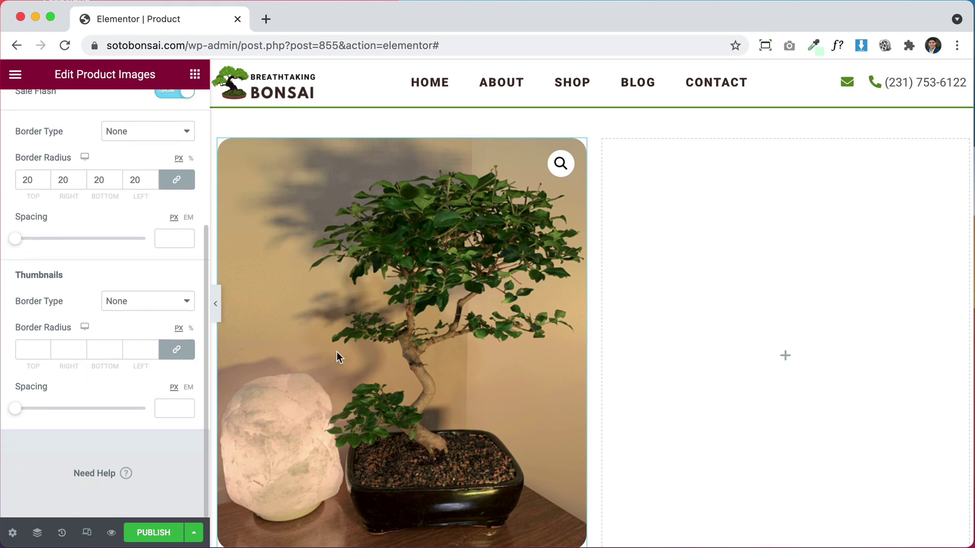
scroll(489, 384, "down", 3)
scroll(488, 384, "up", 3)
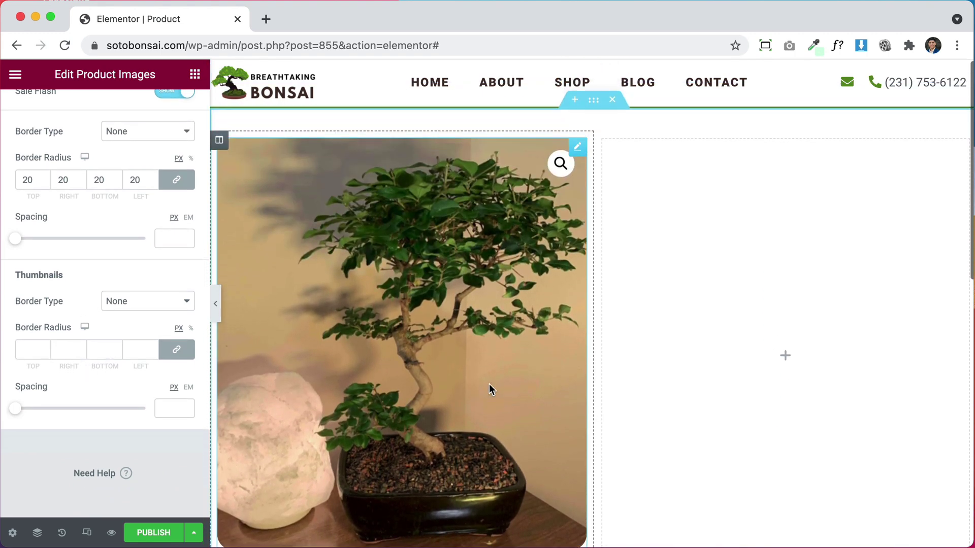
scroll(489, 384, "down", 2)
scroll(489, 384, "up", 2)
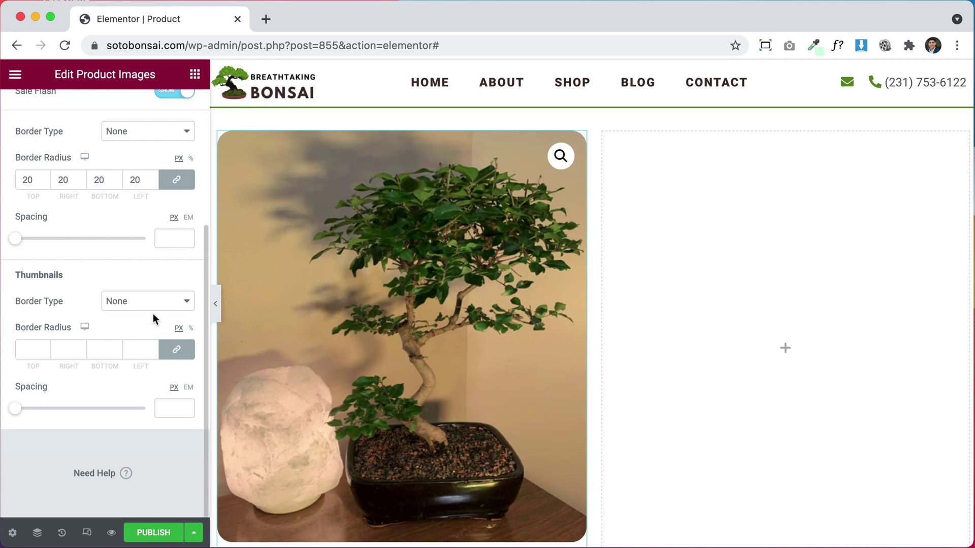
scroll(154, 312, "up", 3)
scroll(129, 123, "up", 2)
left_click(145, 121)
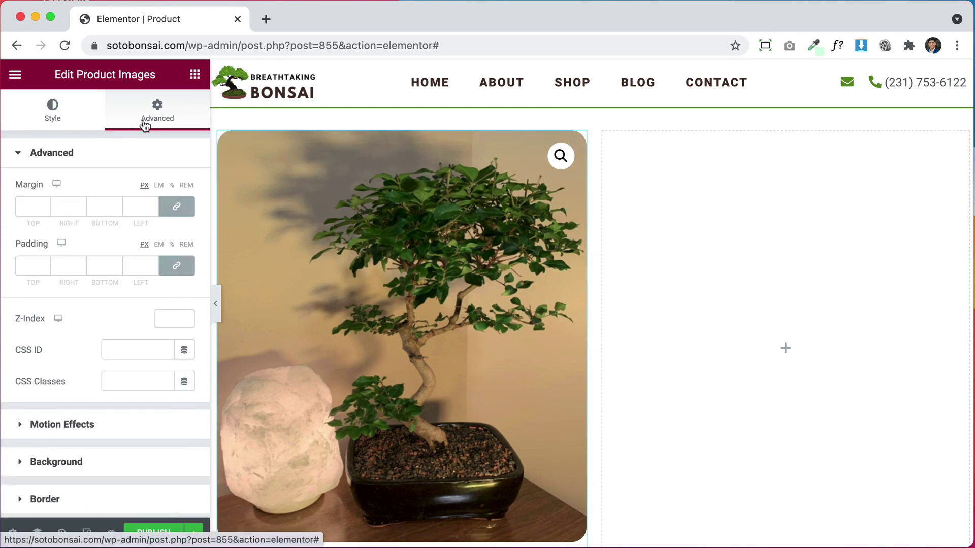
scroll(103, 320, "down", 5)
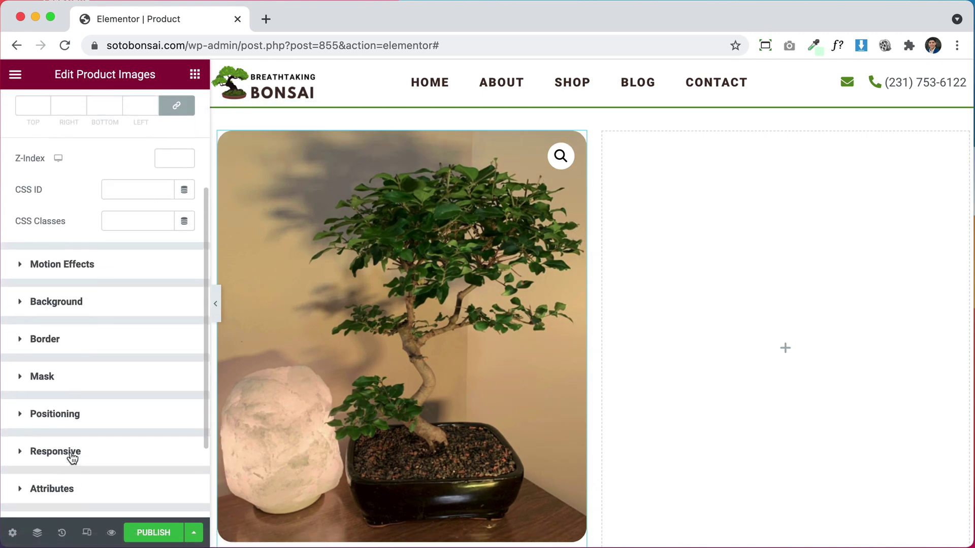
scroll(99, 325, "up", 5)
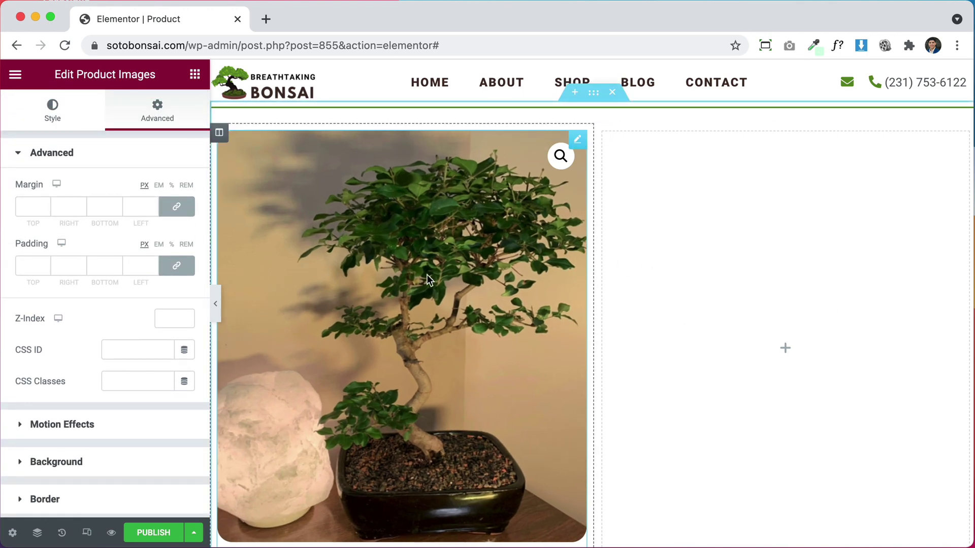
Place a Product Title widget in the empty right column beside the product image.
left_click(195, 75)
scroll(105, 311, "down", 1)
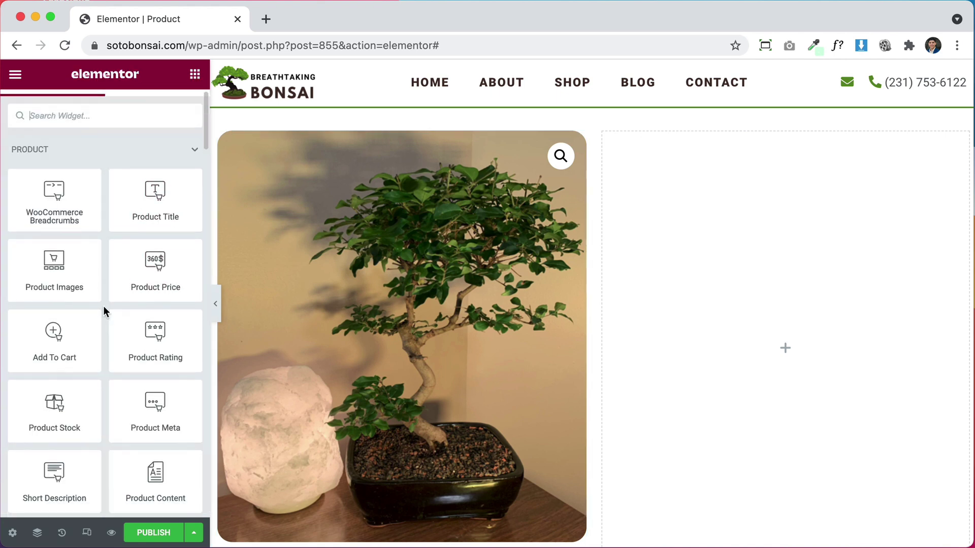
left_click_drag(162, 195, 738, 266)
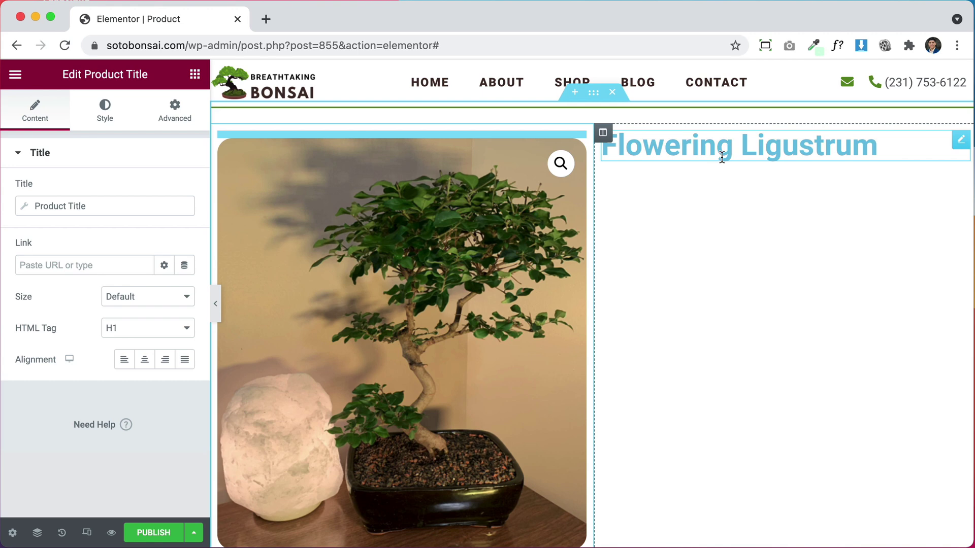
Place a Short Description widget below the product title in the right column.
left_click(195, 75)
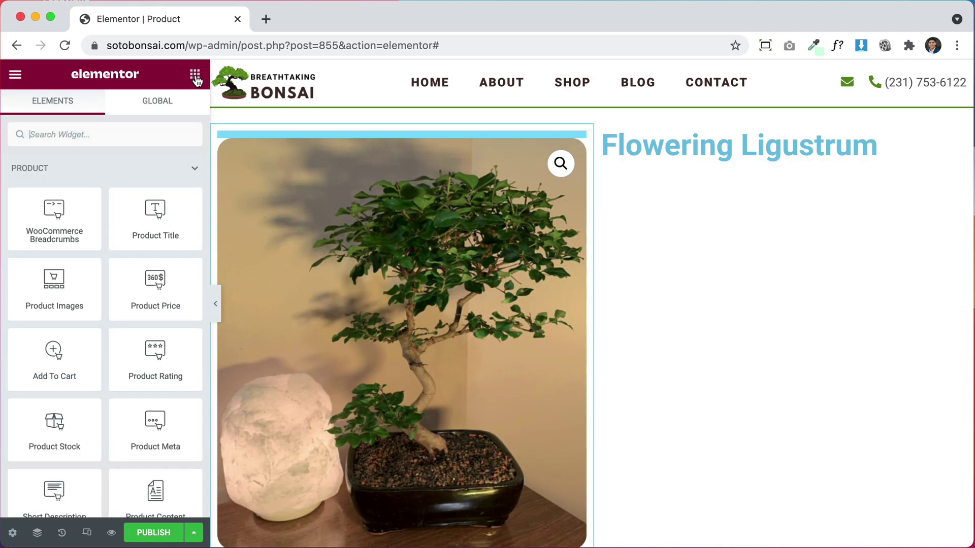
scroll(124, 325, "down", 2)
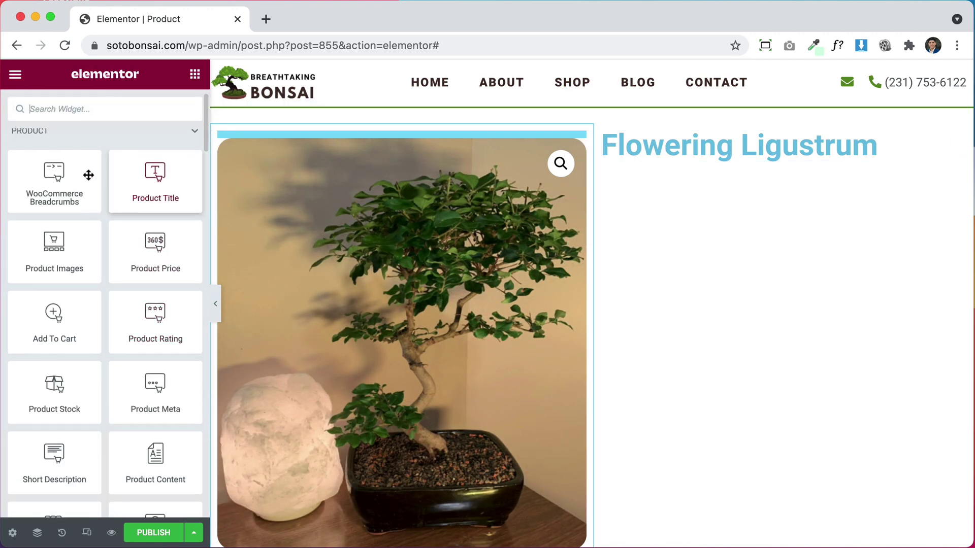
scroll(147, 312, "down", 2)
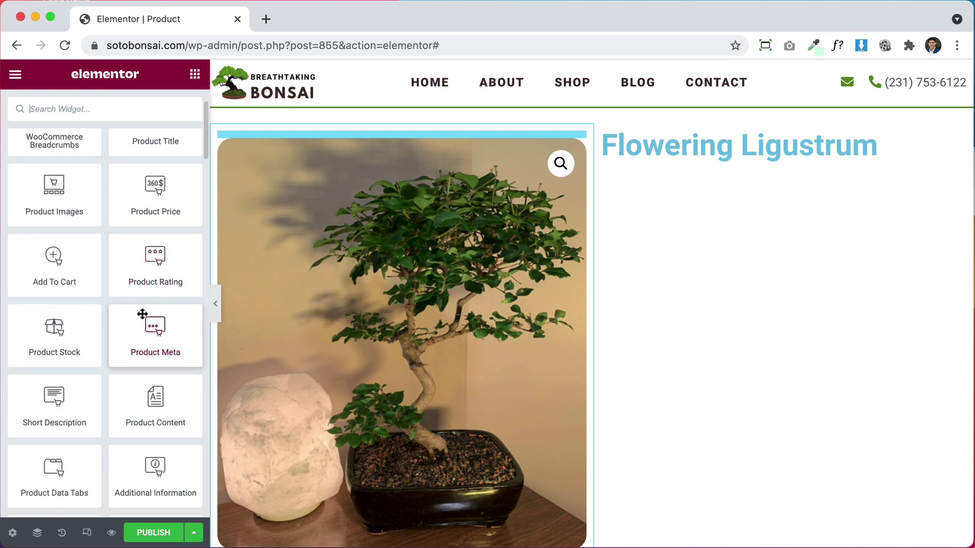
scroll(142, 314, "down", 2)
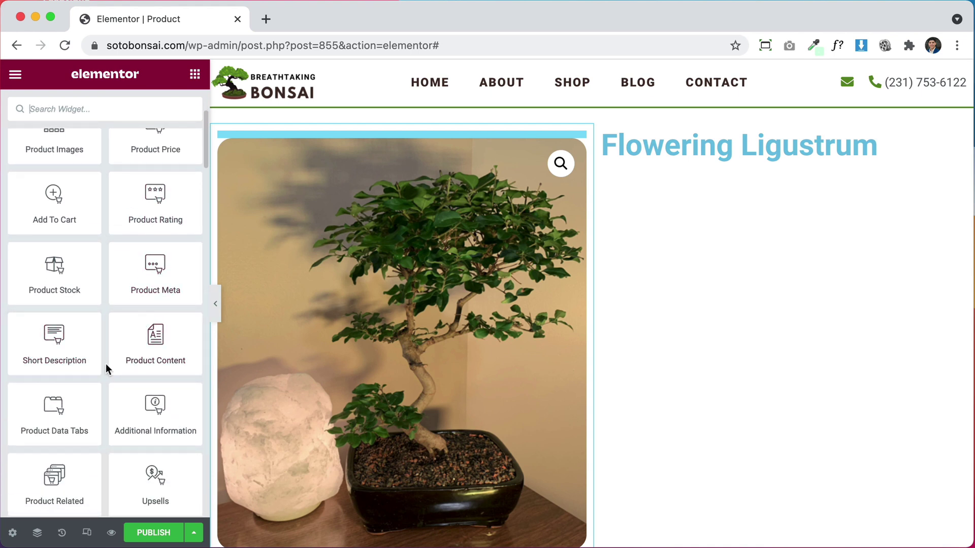
scroll(106, 363, "down", 2)
left_click_drag(55, 278, 708, 152)
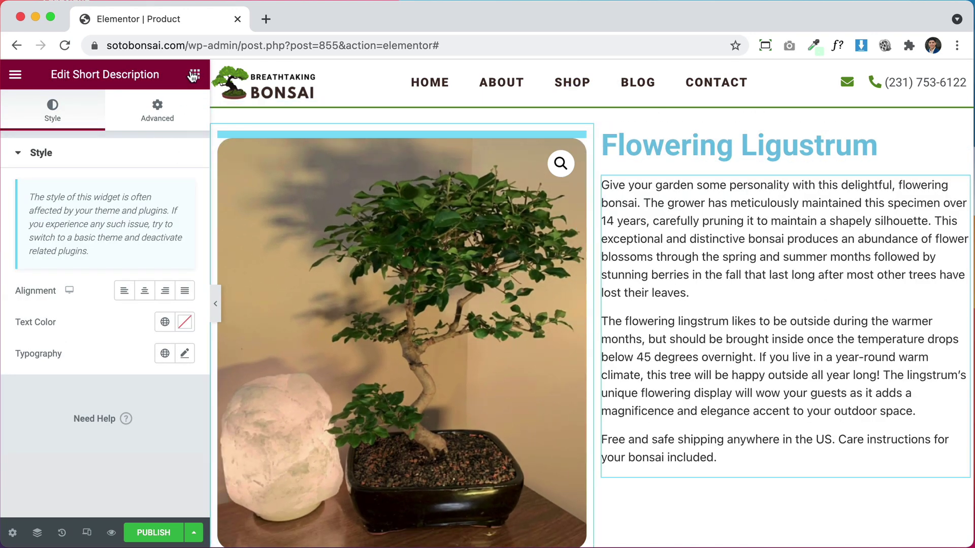
Insert a Product Price widget between the product title and the short description.
left_click(194, 75)
scroll(117, 312, "down", 1)
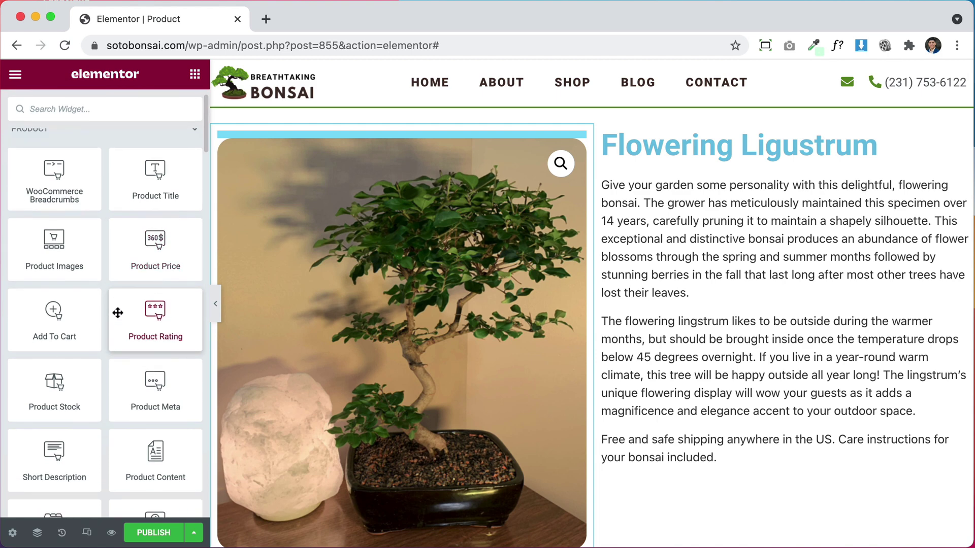
left_click_drag(153, 257, 687, 249)
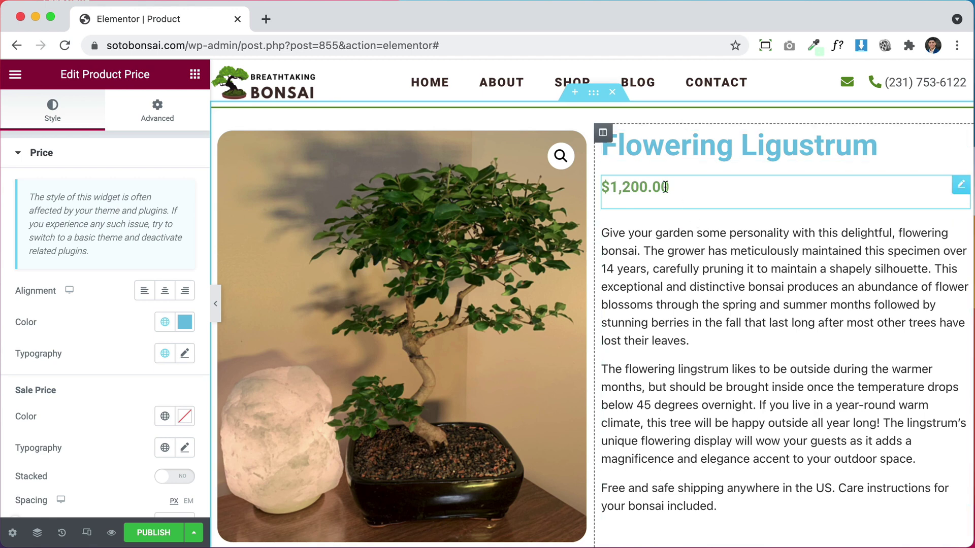
scroll(701, 269, "down", 2)
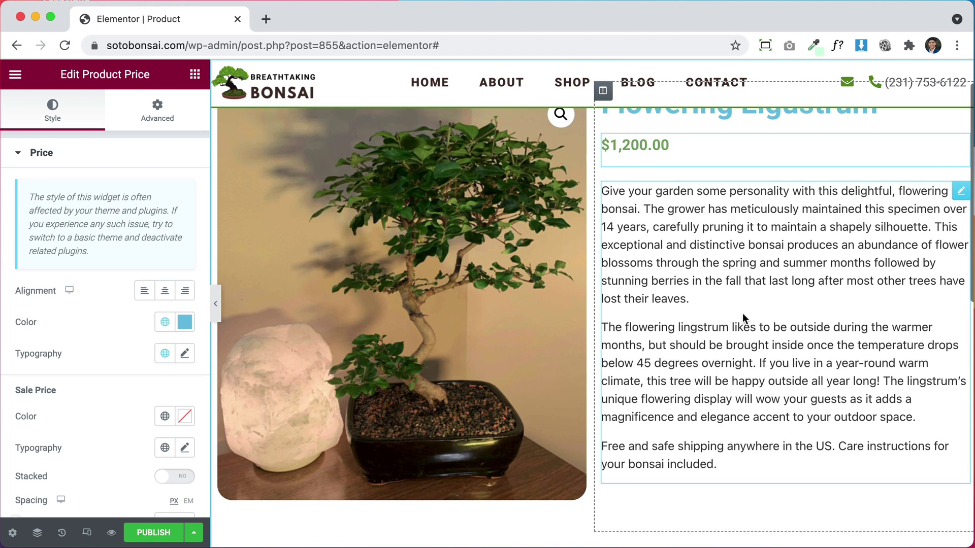
scroll(743, 318, "down", 1)
scroll(743, 376, "up", 2)
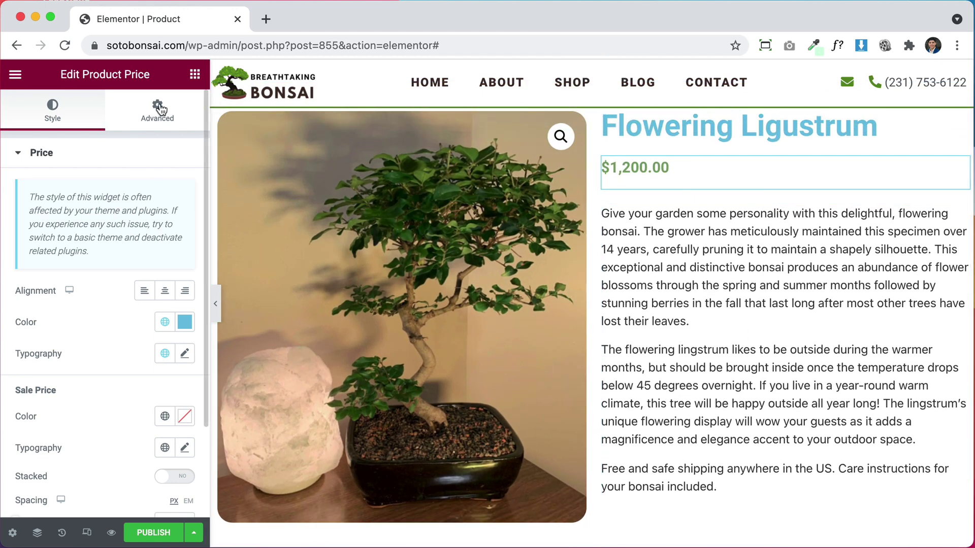
Insert an Add To Cart widget between the product price and the short description.
left_click(194, 74)
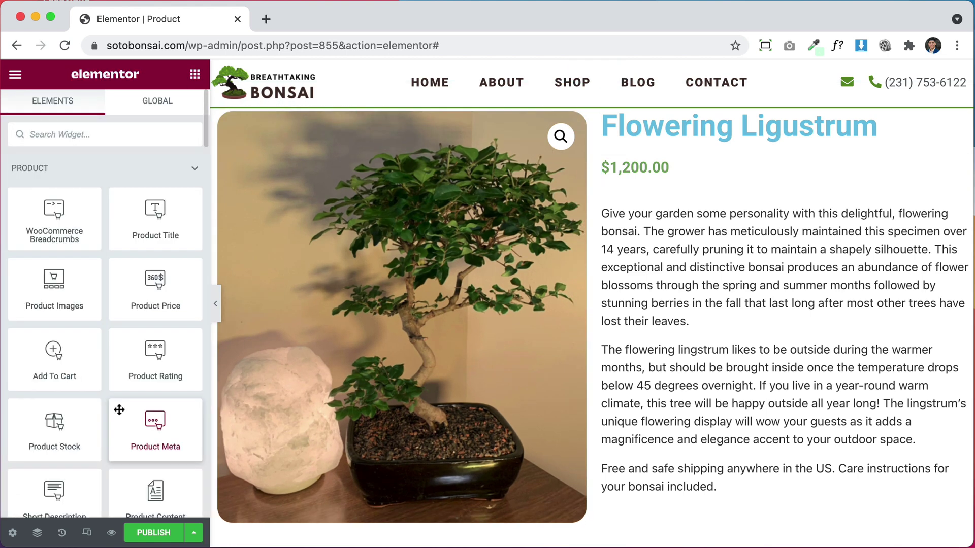
scroll(118, 410, "down", 2)
scroll(118, 410, "down", 2)
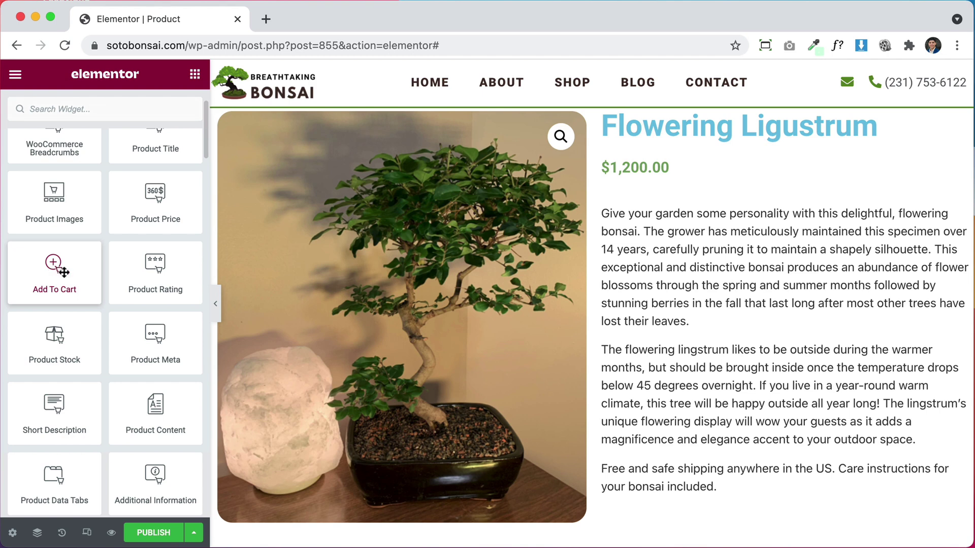
left_click_drag(63, 273, 736, 234)
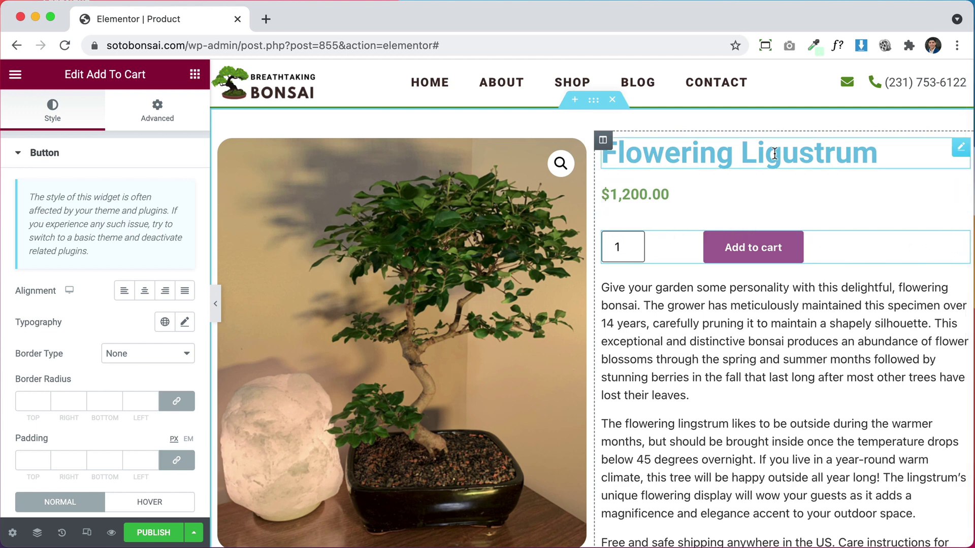
Examine the order and layout of the title, price, add-to-cart row and short description beside the product image.
scroll(697, 383, "down", 3)
scroll(698, 388, "down", 4)
scroll(698, 388, "up", 6)
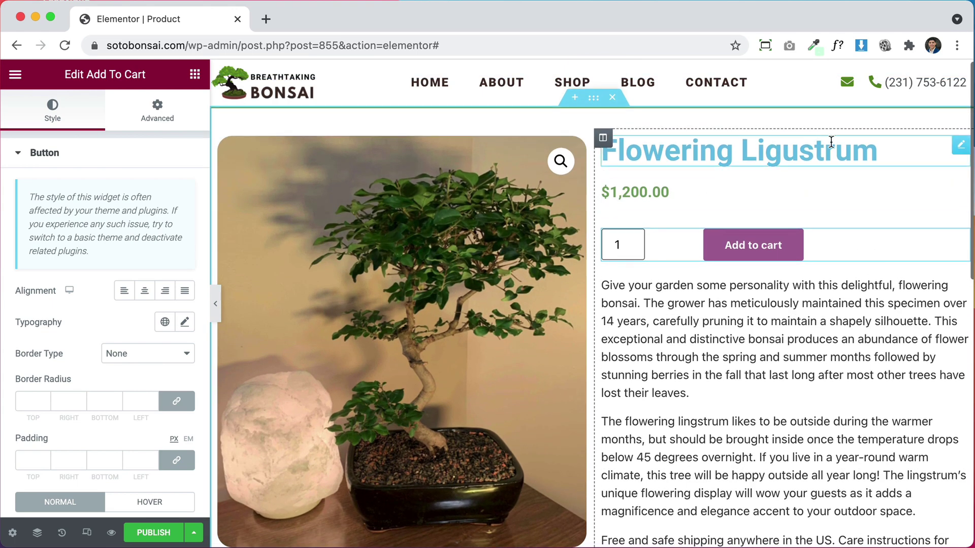
scroll(732, 419, "down", 4)
scroll(732, 419, "up", 5)
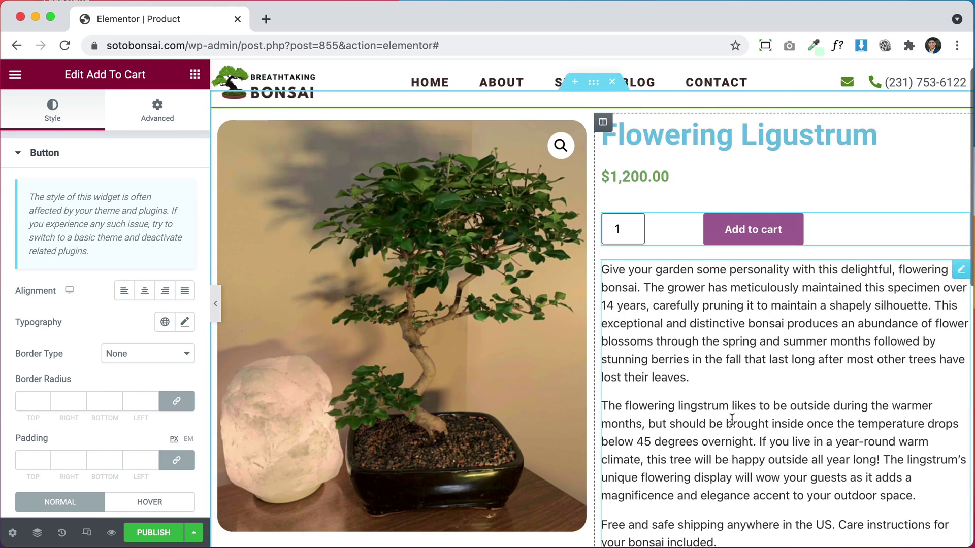
scroll(731, 419, "down", 3)
scroll(731, 420, "up", 4)
scroll(799, 329, "up", 1)
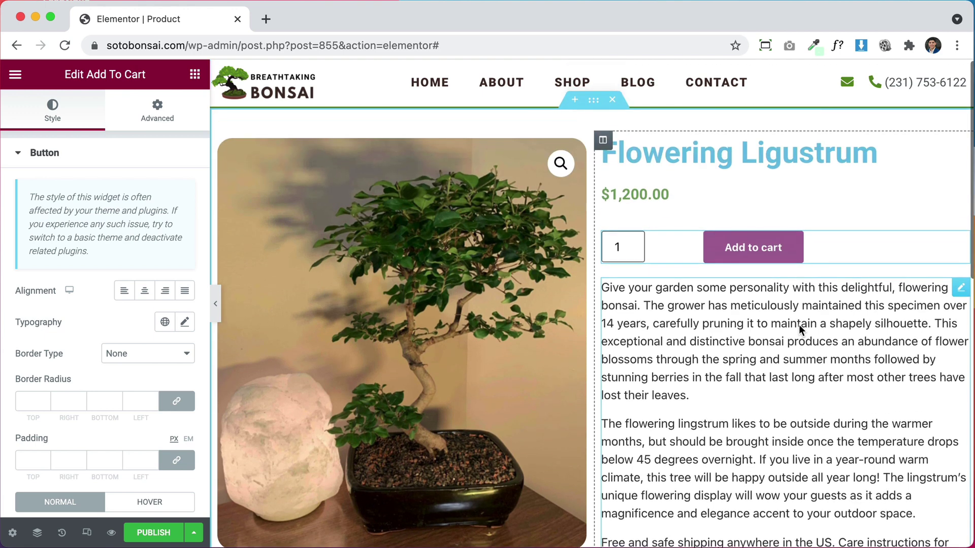
Move the Short Description widget up between the product title and the price.
scroll(800, 328, "down", 1)
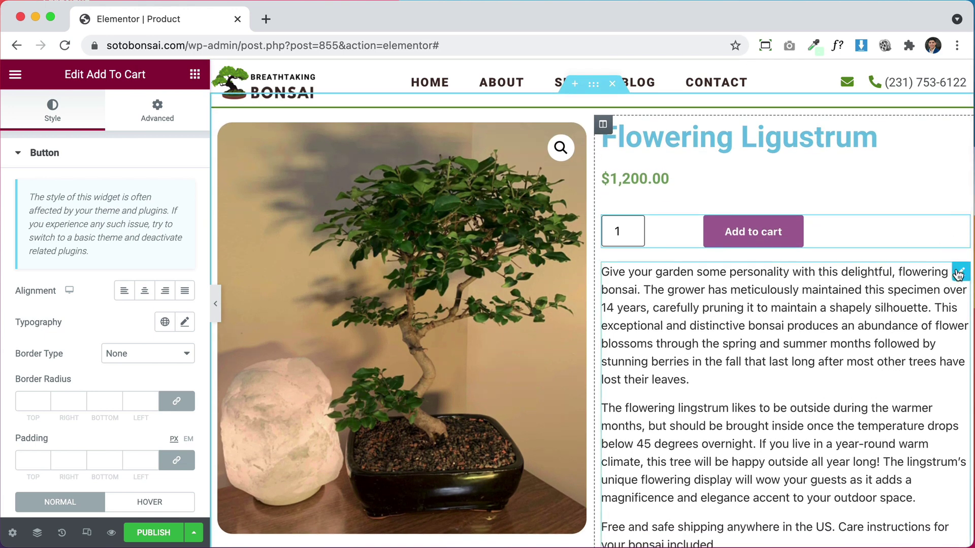
left_click_drag(958, 274, 744, 161)
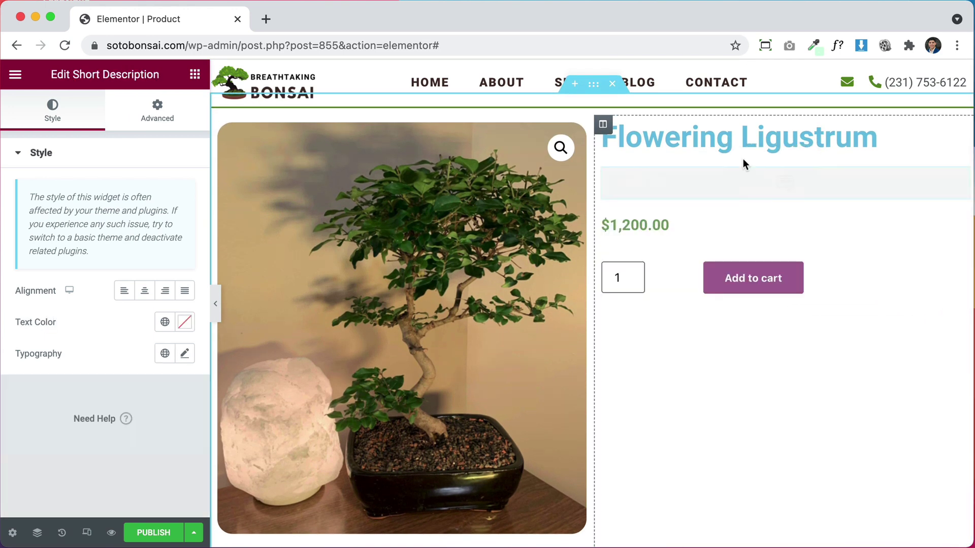
scroll(734, 304, "down", 3)
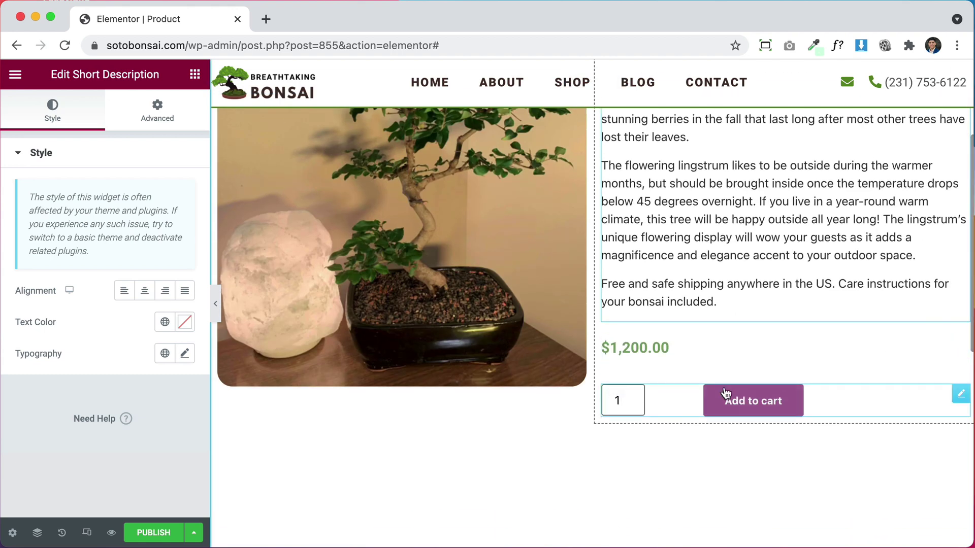
Narrow the product image column to give the product details column more width.
scroll(741, 297, "up", 4)
scroll(742, 299, "down", 3)
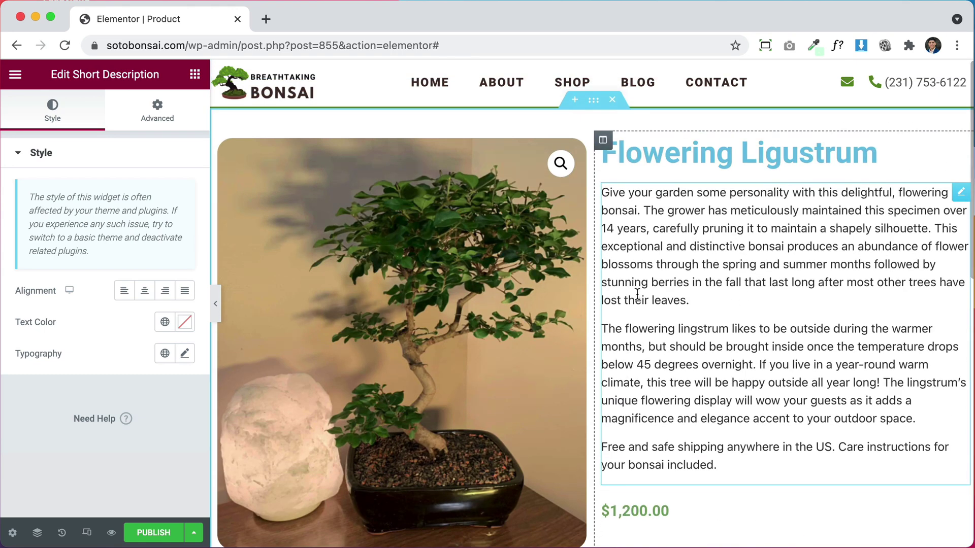
left_click_drag(592, 283, 506, 276)
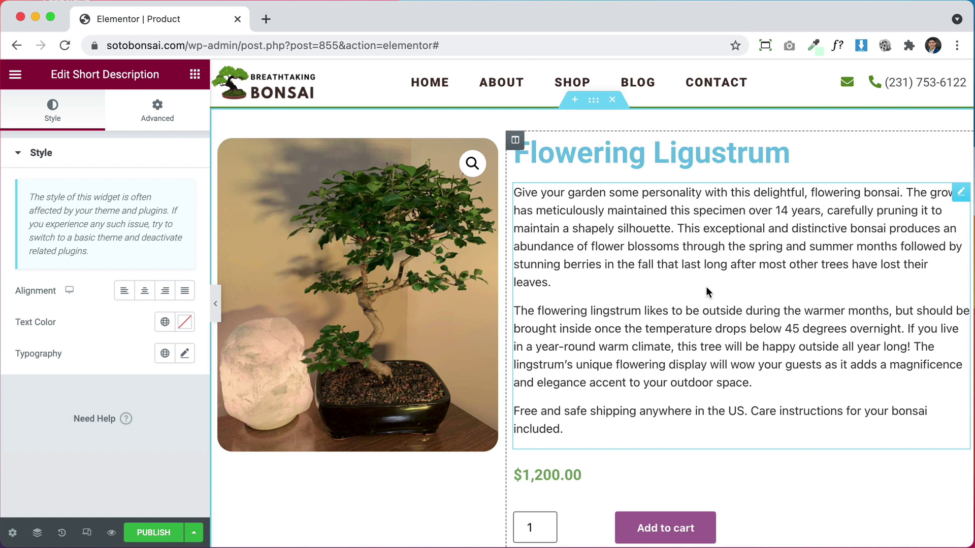
Set the product title's text color to the dark brown global color #422D27.
left_click(655, 155)
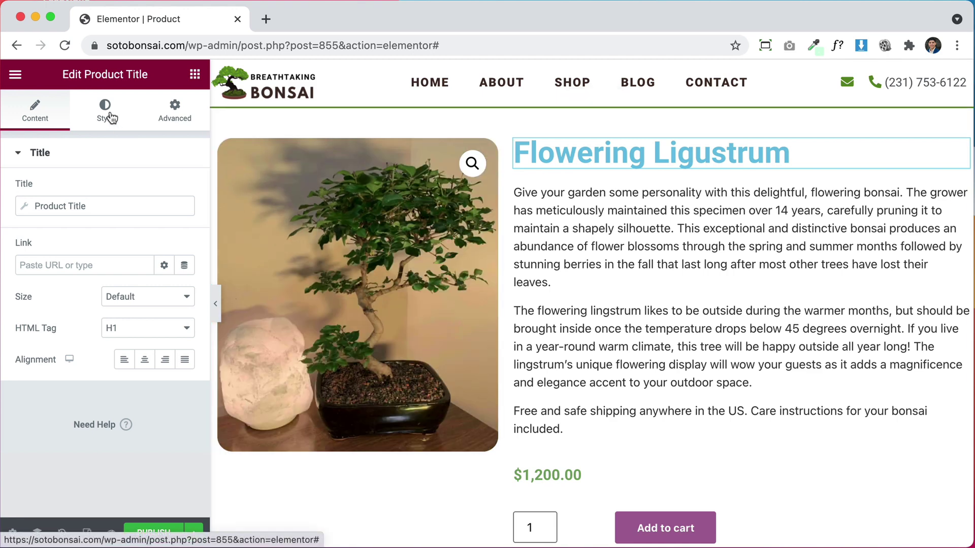
left_click(110, 117)
left_click(166, 189)
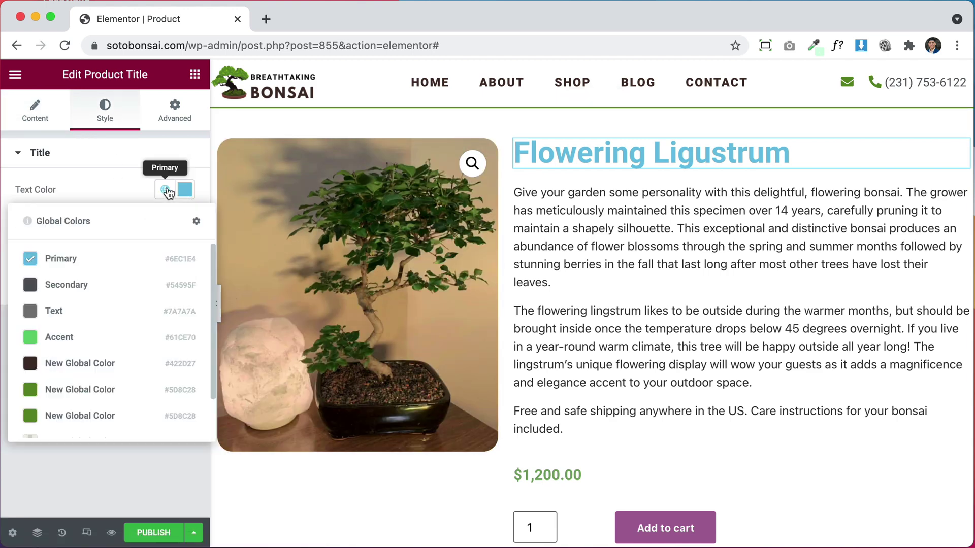
scroll(63, 339, "down", 2)
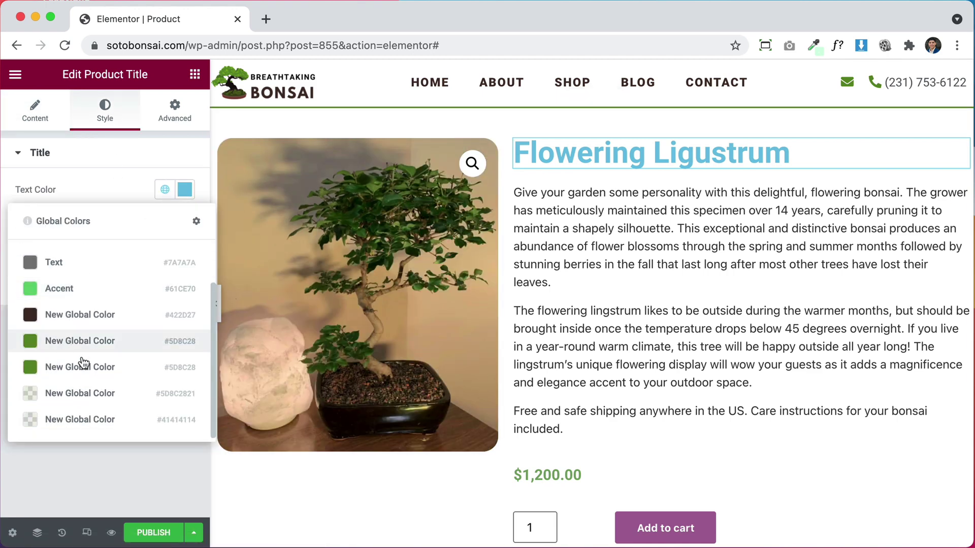
left_click(88, 311)
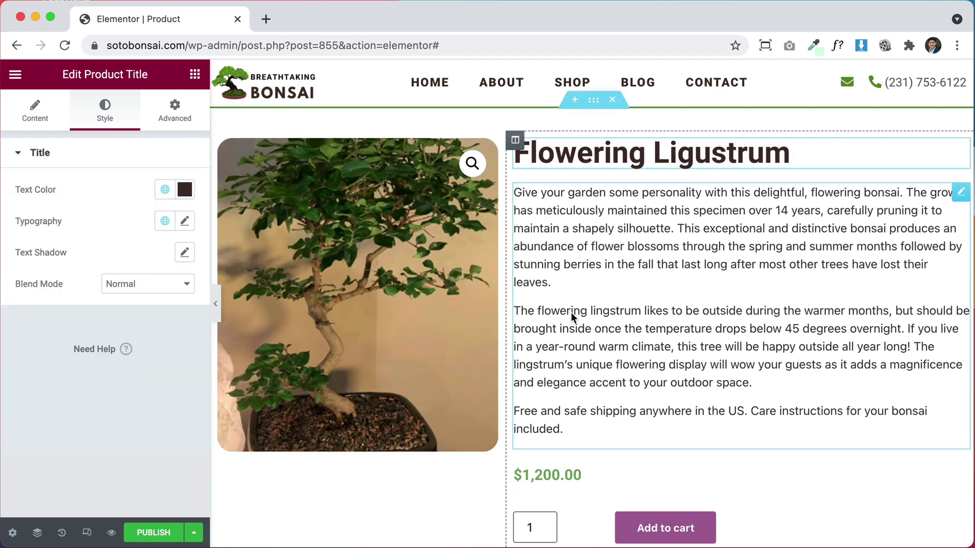
Set the product price's color to the green global color #5D8C28.
scroll(573, 320, "down", 2)
scroll(579, 330, "down", 1)
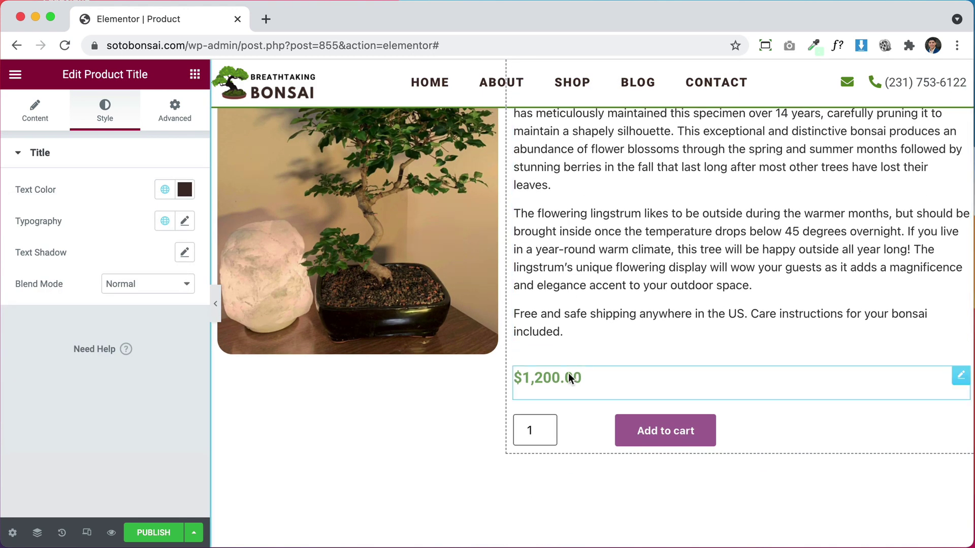
left_click(599, 381)
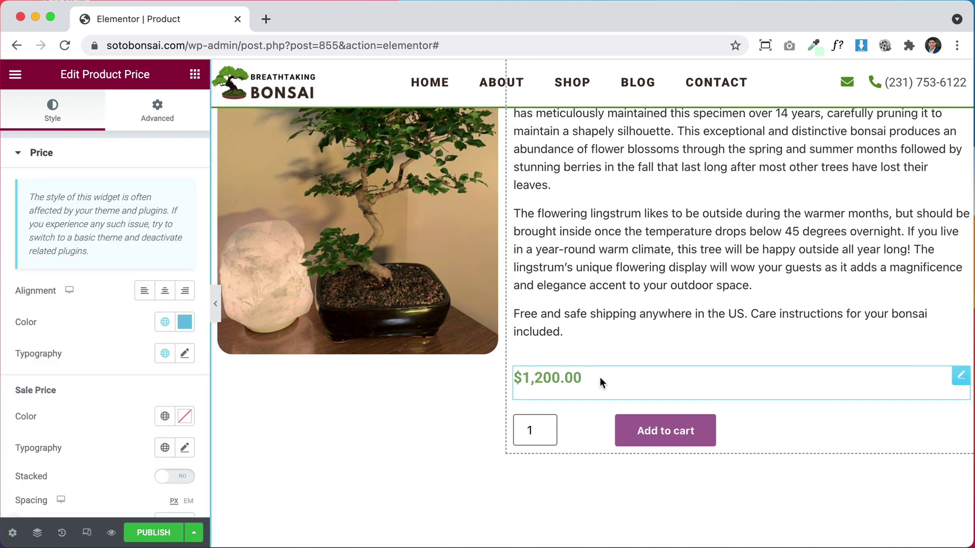
left_click(166, 322)
left_click(76, 258)
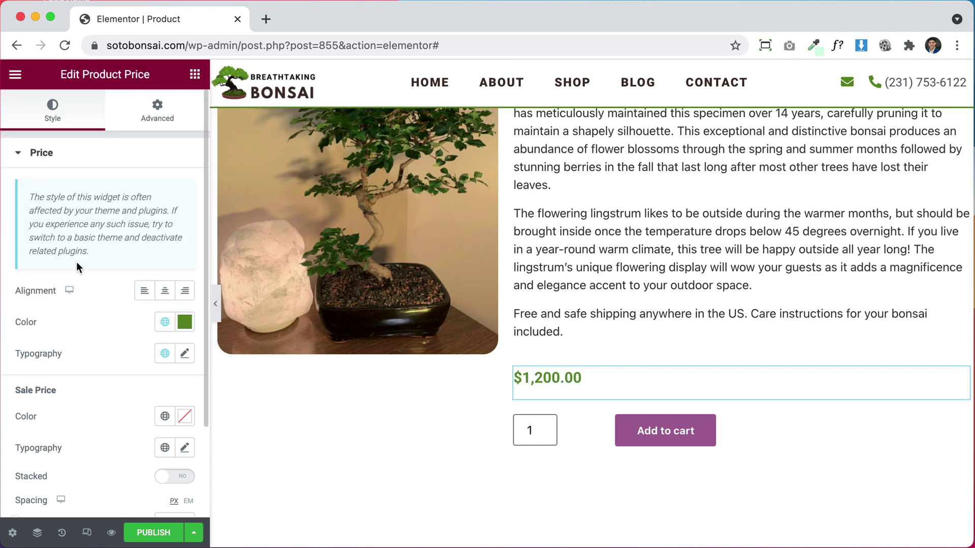
Set the Add to cart button's border radius to 20 on all corners.
scroll(594, 345, "down", 1)
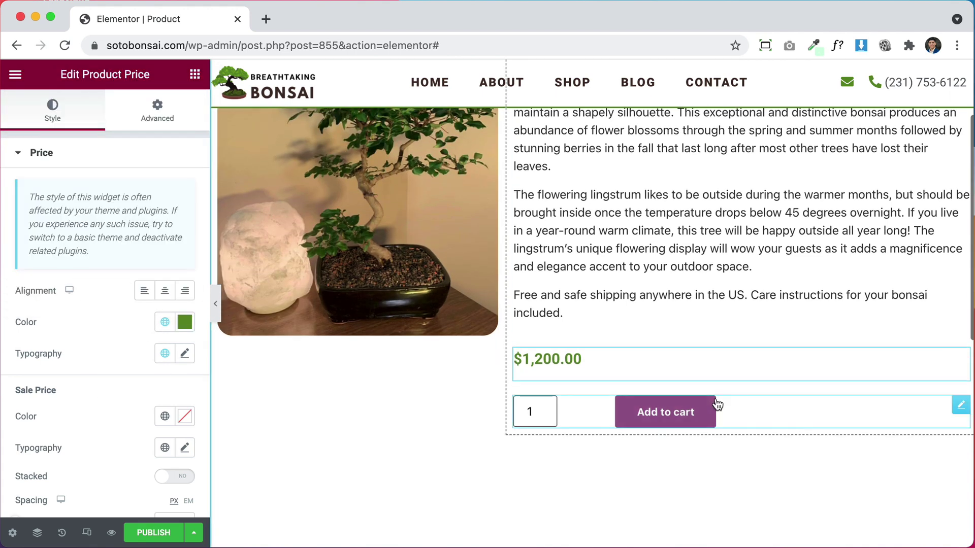
left_click(774, 403)
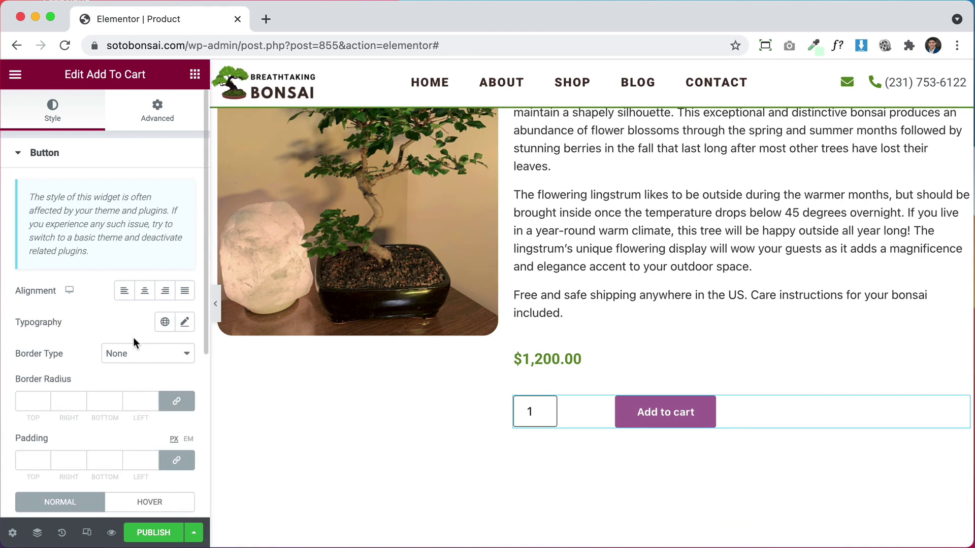
scroll(23, 401, "down", 1)
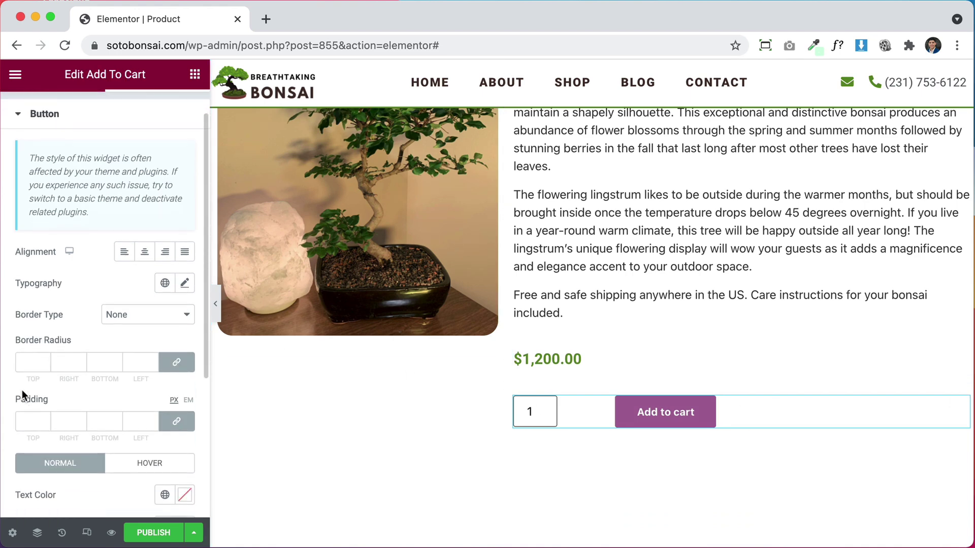
type("20")
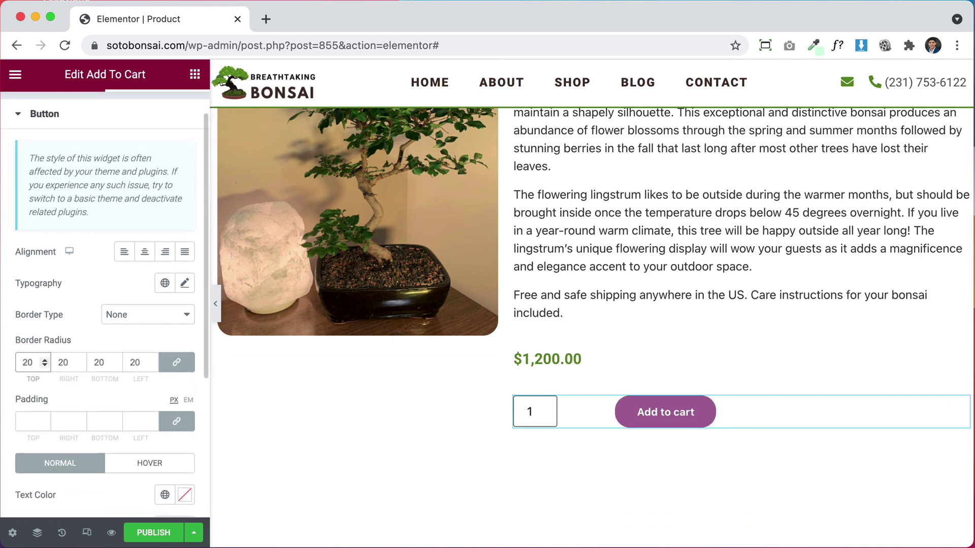
Set the Add to cart button's normal background color to the green global color #5D8C28.
scroll(88, 418, "down", 4)
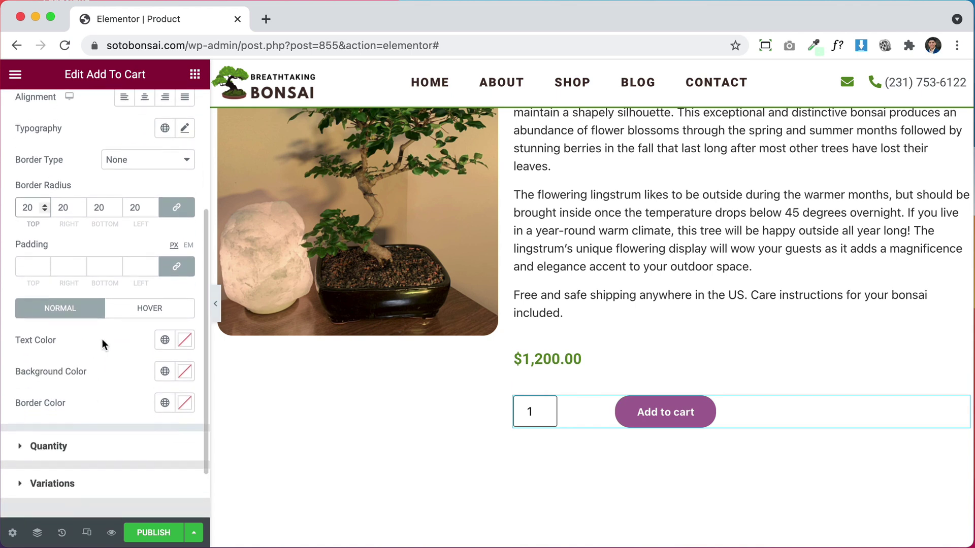
left_click(165, 371)
left_click(92, 304)
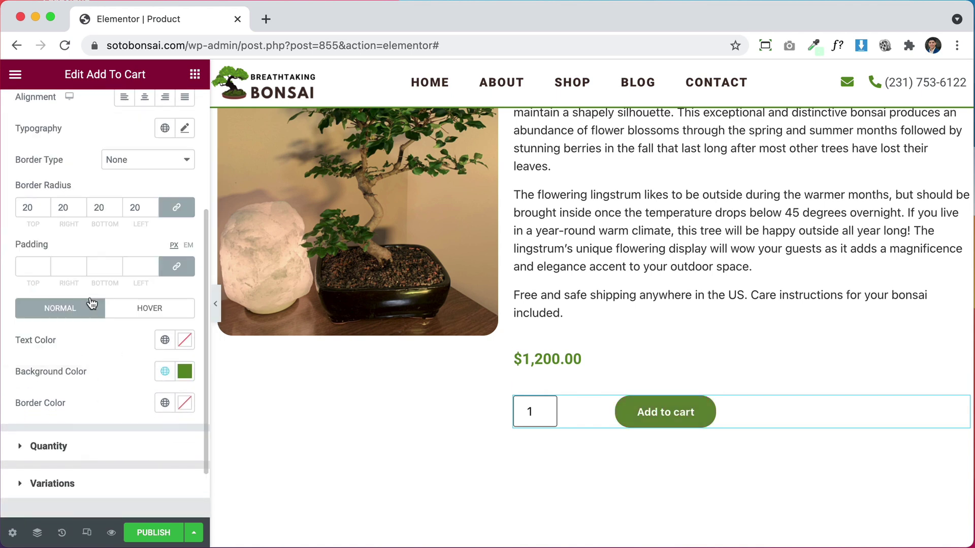
Set the quantity field's border radius to 20 on all corners in the Add To Cart widget's Quantity styling.
scroll(146, 391, "down", 2)
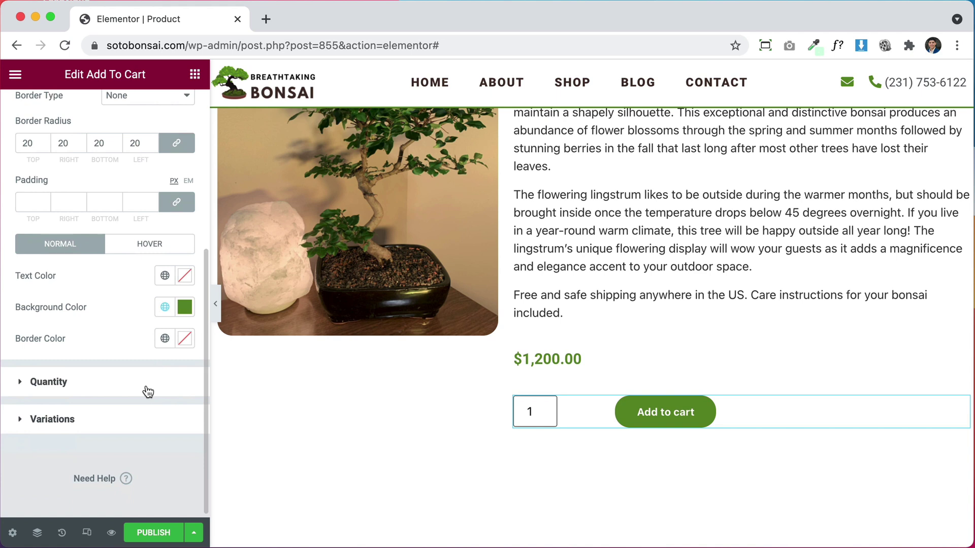
left_click(120, 387)
scroll(55, 259, "down", 2)
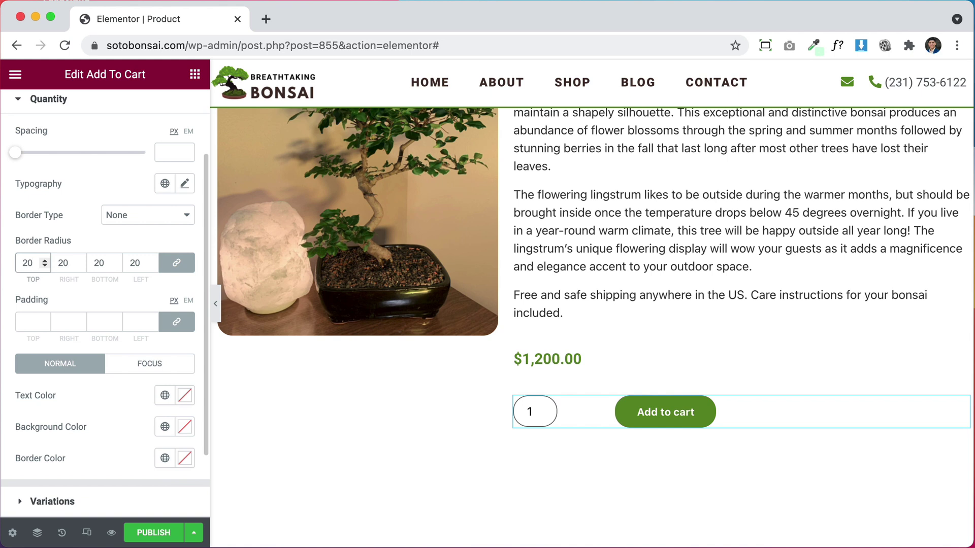
Set the quantity field's border radius to 10 on all corners.
key("BackSpace")
key("BackSpace")
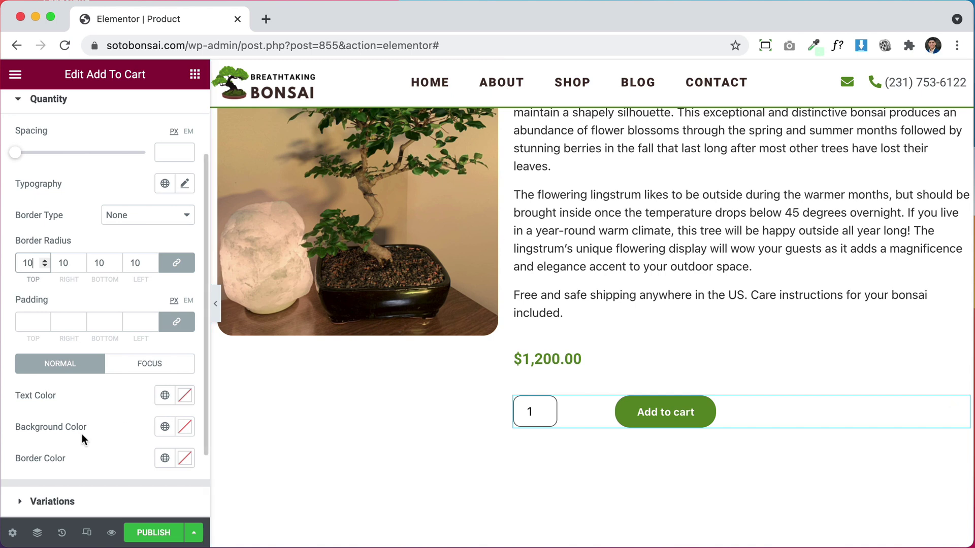
scroll(82, 436, "down", 3)
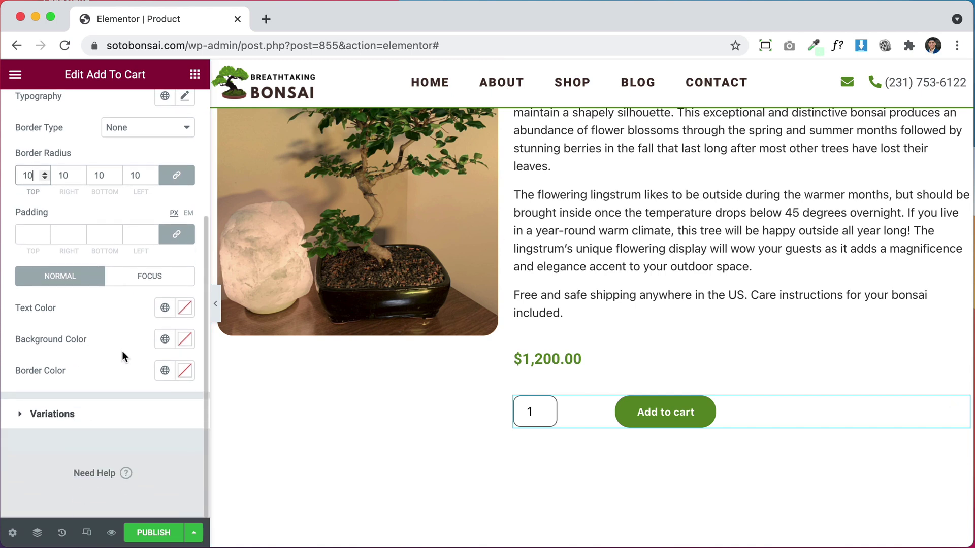
scroll(122, 355, "up", 4)
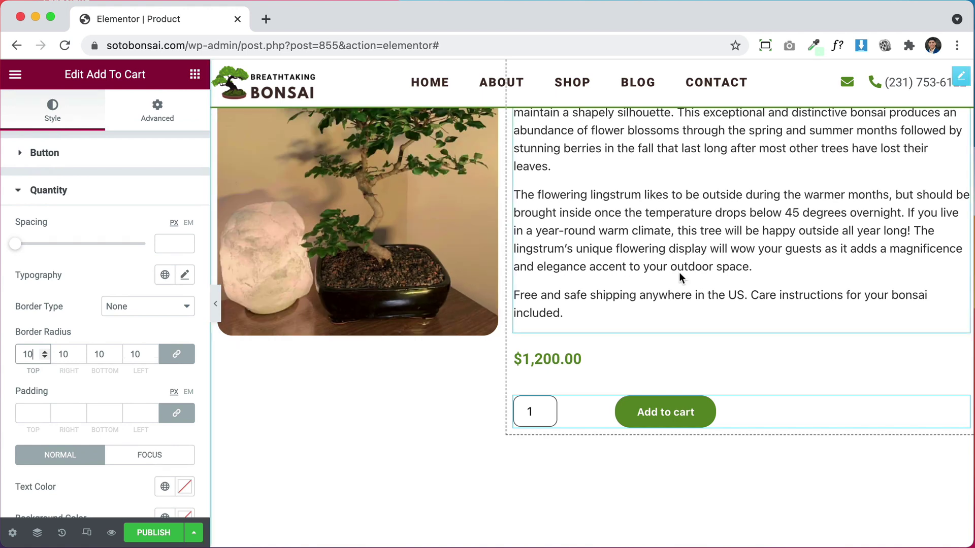
scroll(678, 272, "up", 3)
scroll(525, 375, "down", 4)
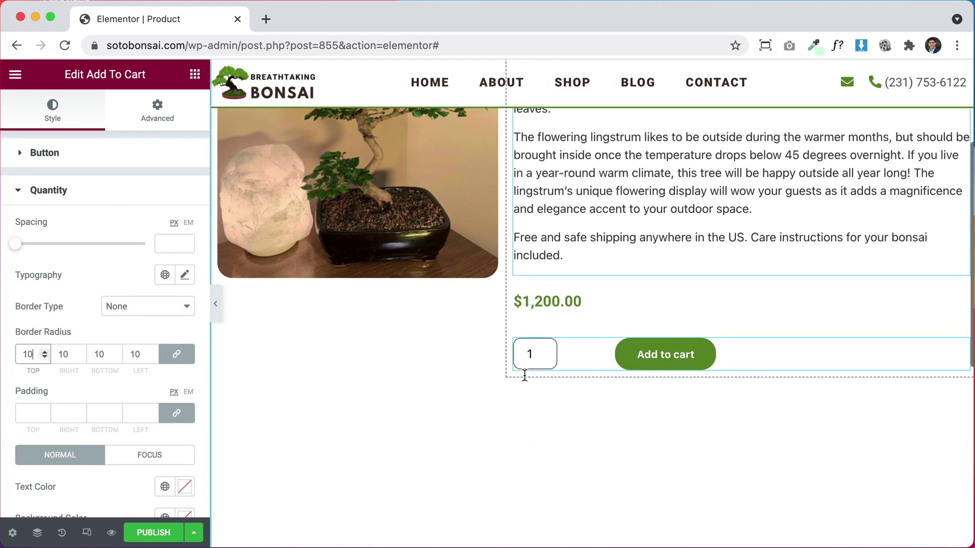
scroll(524, 374, "up", 4)
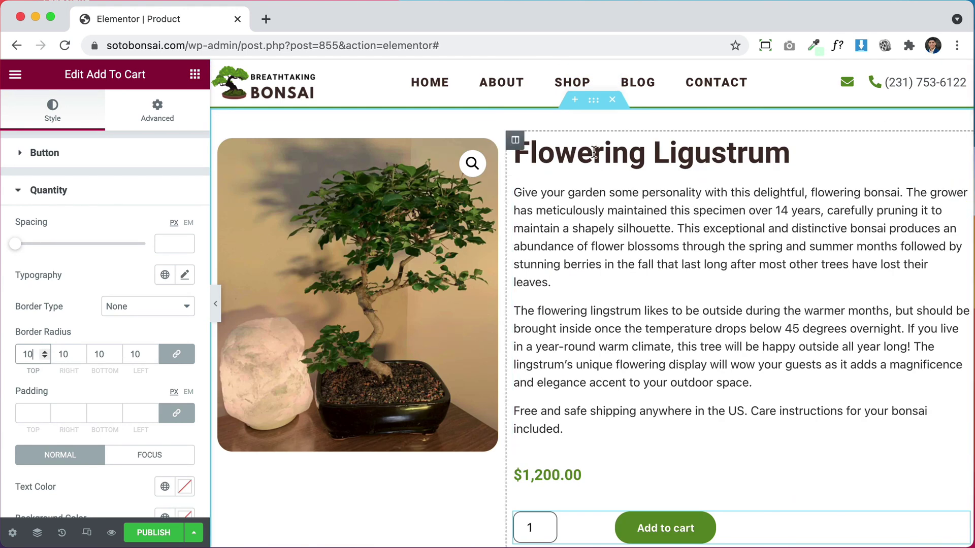
Enable a classic background for the section that holds the product image and details.
left_click(593, 102)
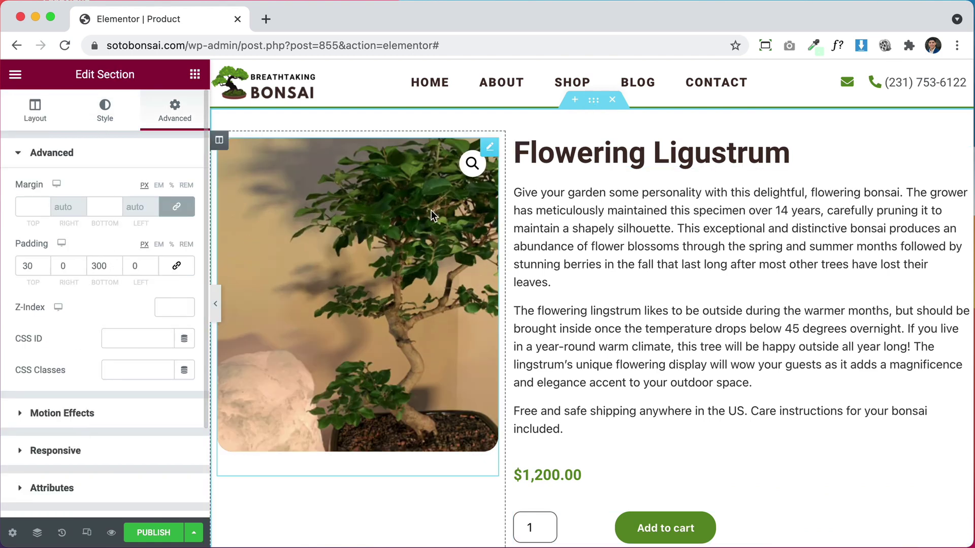
left_click(104, 105)
left_click(124, 221)
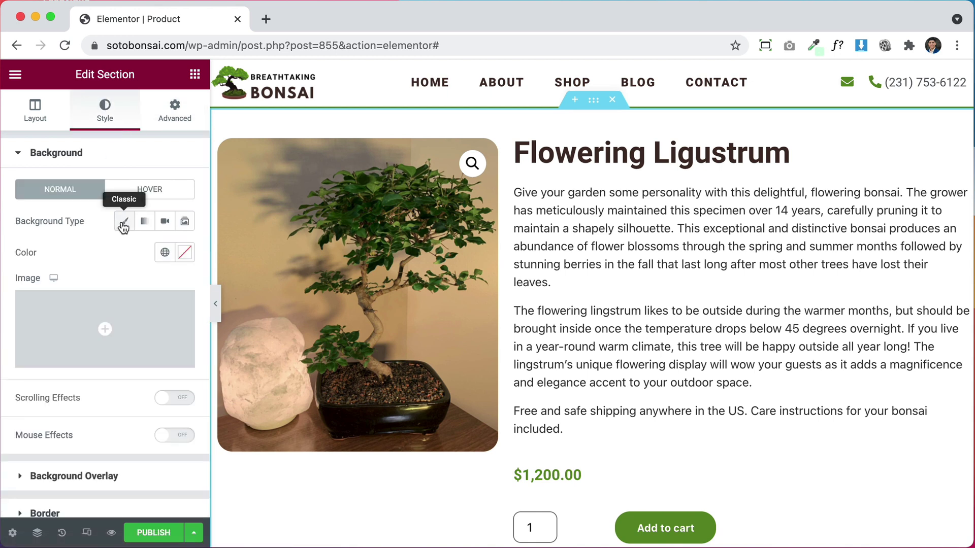
Try the Accent #61CE70 and dark brown #422D27 global colors as the product section's background.
left_click(184, 252)
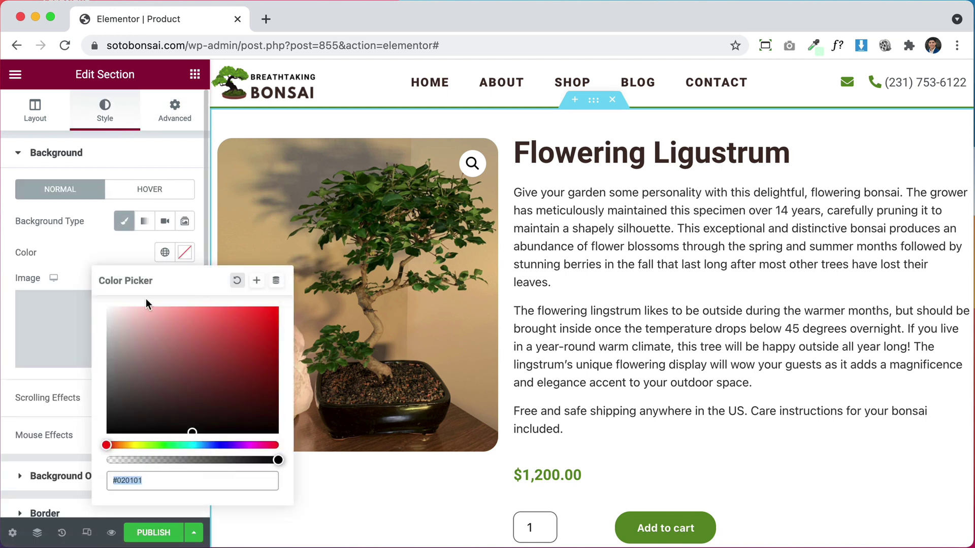
left_click(163, 254)
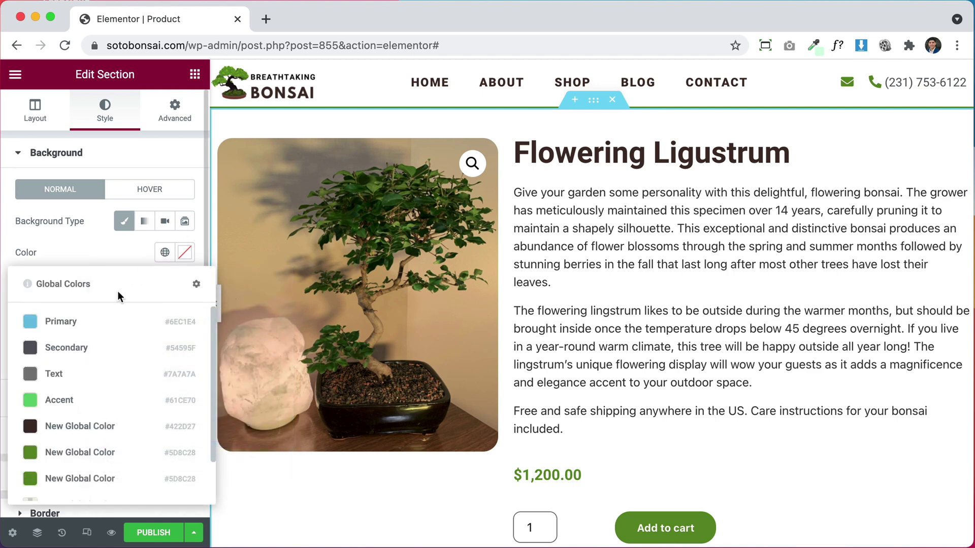
scroll(101, 335, "down", 3)
left_click(84, 355)
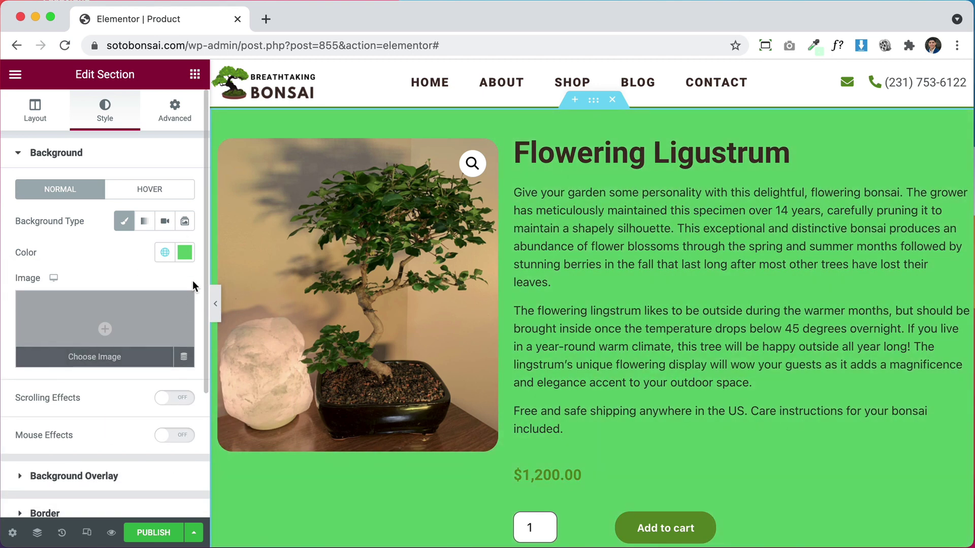
left_click(164, 252)
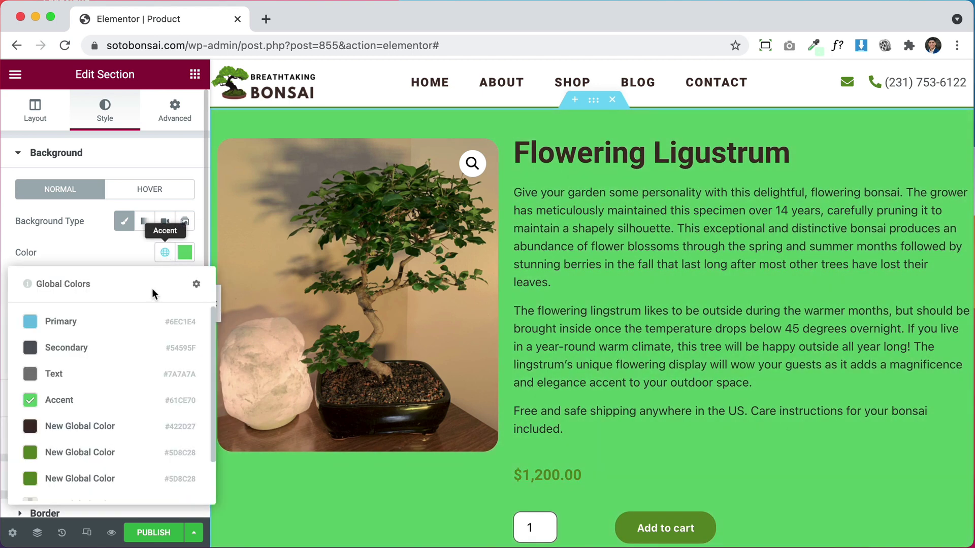
left_click(91, 428)
Give the product section a custom semi-transparent cream background color, #FFD8652E.
left_click(185, 252)
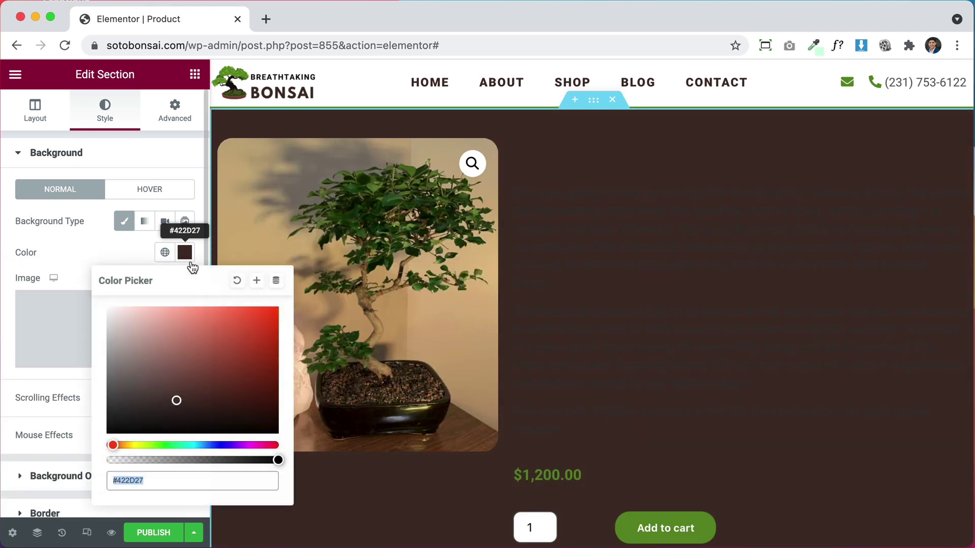
left_click(242, 379)
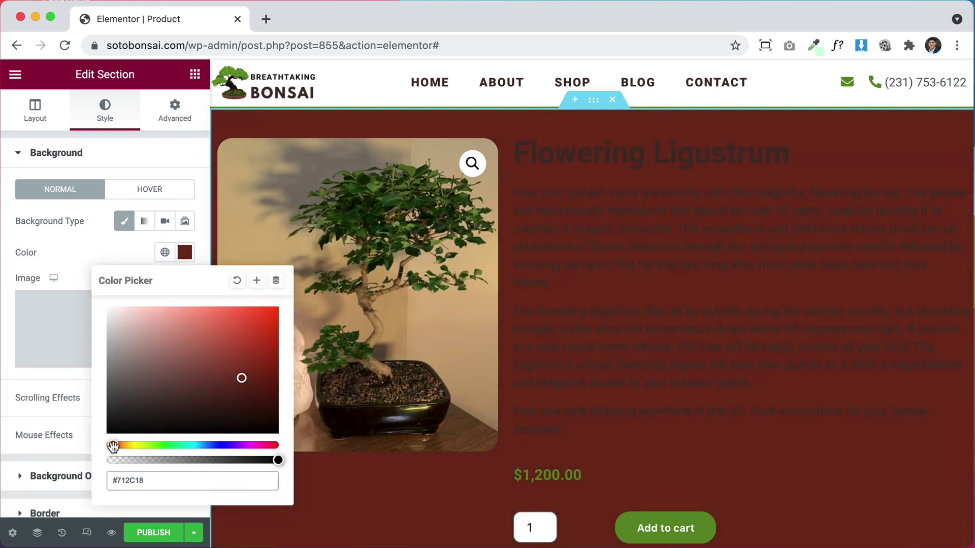
mouse_move(113, 445)
left_mouse_down()
mouse_move(138, 445)
mouse_move(126, 445)
left_mouse_up()
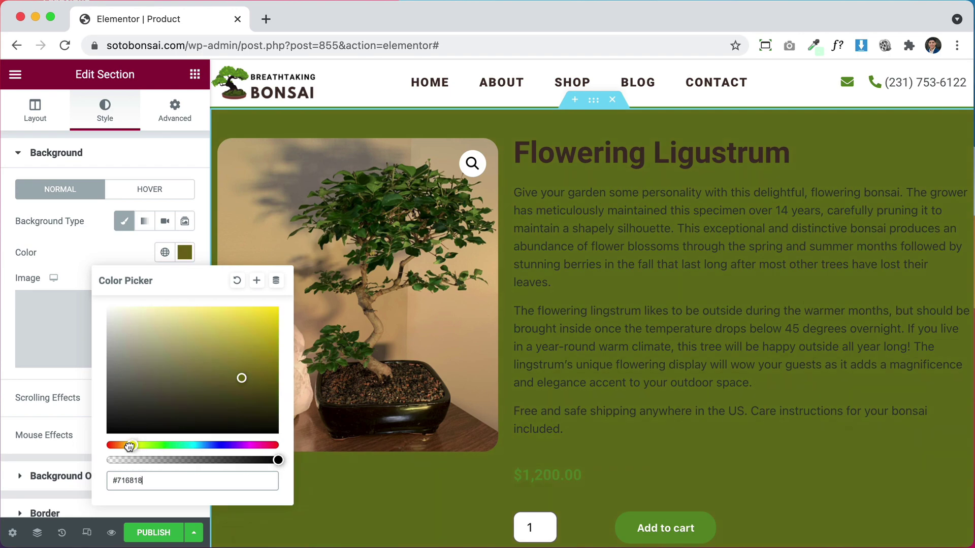
mouse_move(221, 386)
left_mouse_down()
mouse_move(227, 294)
mouse_move(211, 309)
left_mouse_up()
left_click_drag(276, 460, 131, 460)
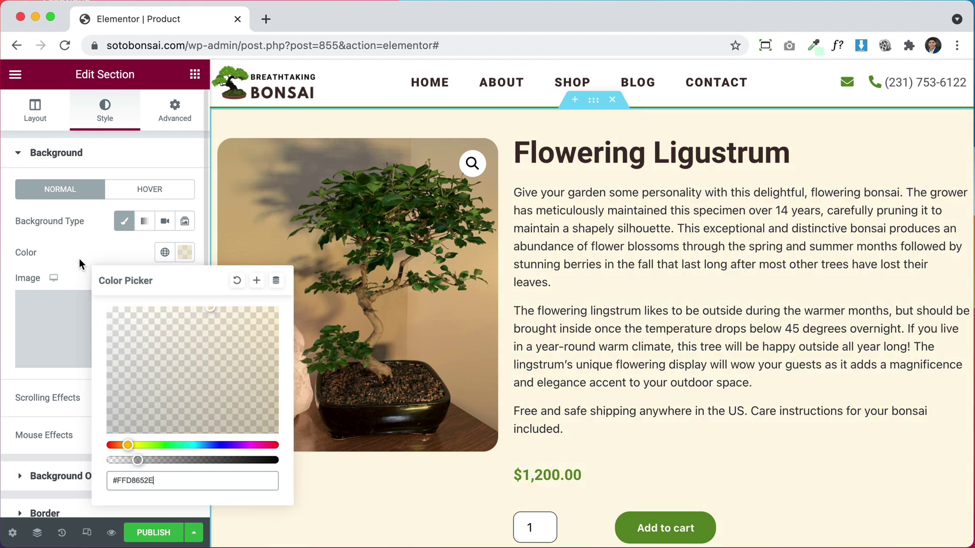
left_click(84, 245)
scroll(797, 401, "down", 6)
scroll(797, 401, "up", 5)
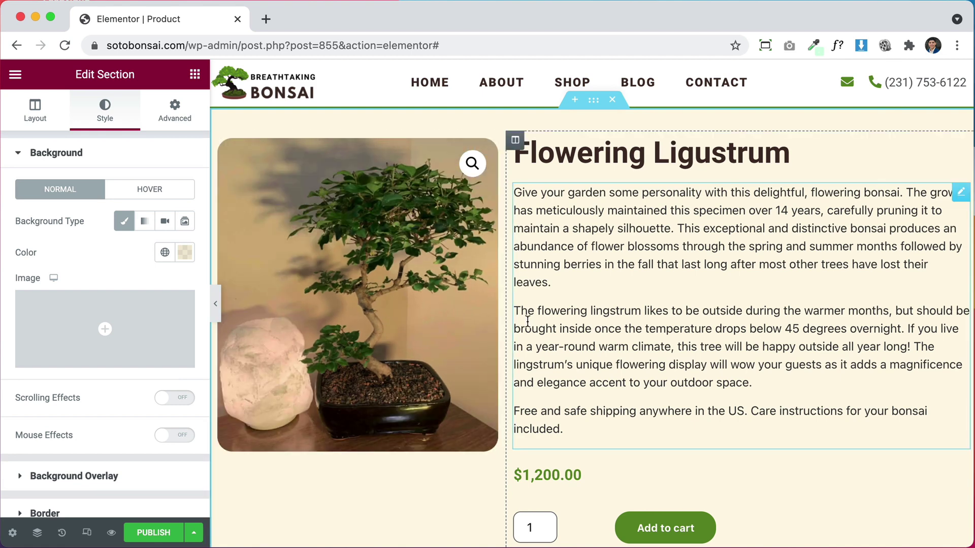
Set the padding of the column with the product title and description to 30 px on all sides.
left_click(516, 142)
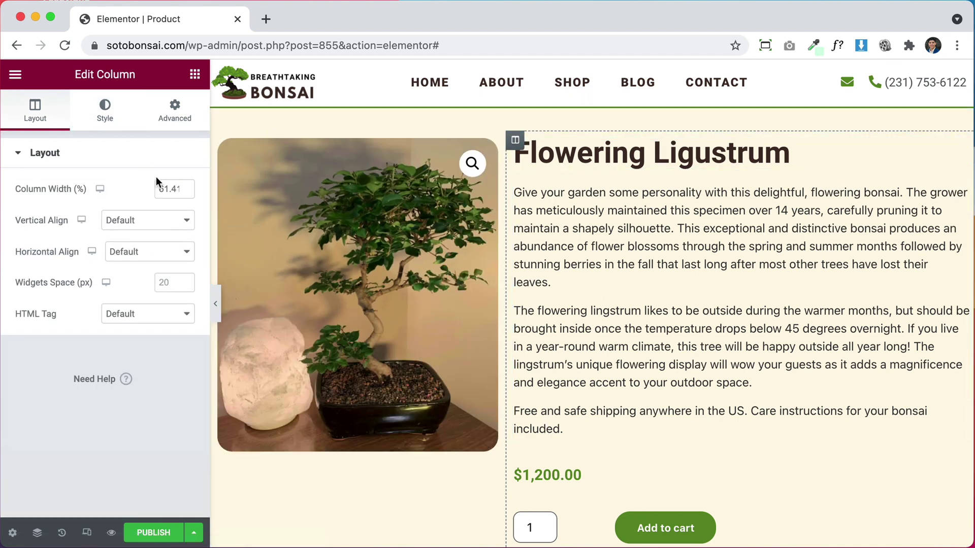
left_click(173, 118)
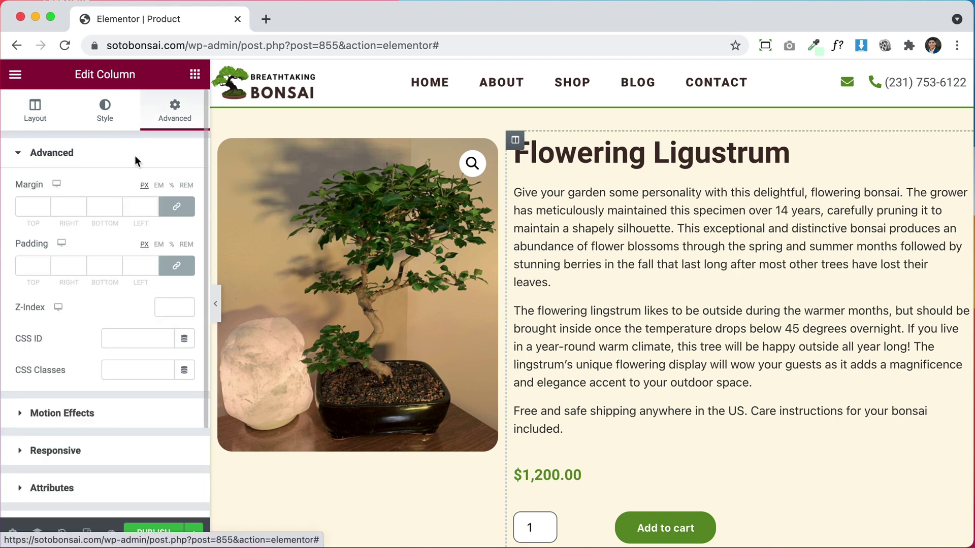
left_click(27, 260)
type("30")
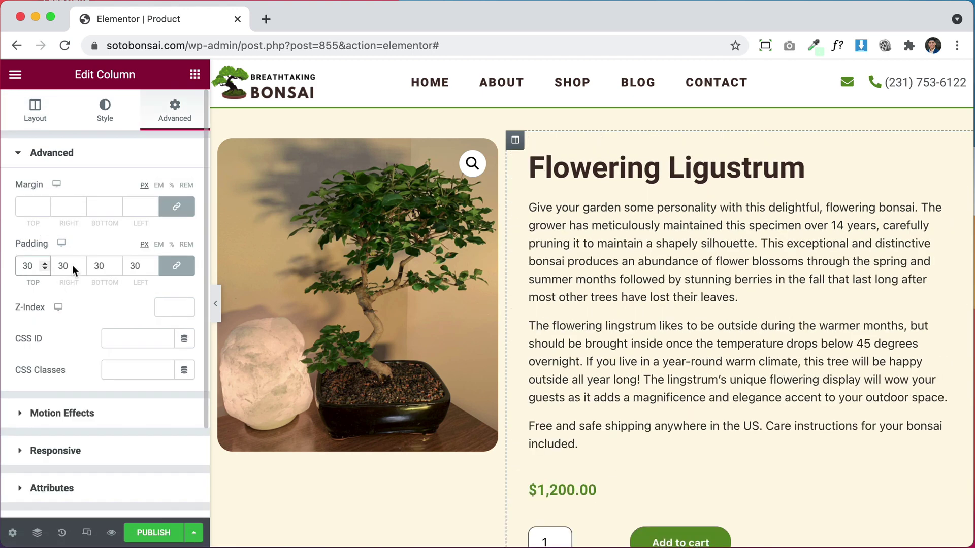
Set the product image column's padding to 30 px on all sides.
left_click(219, 140)
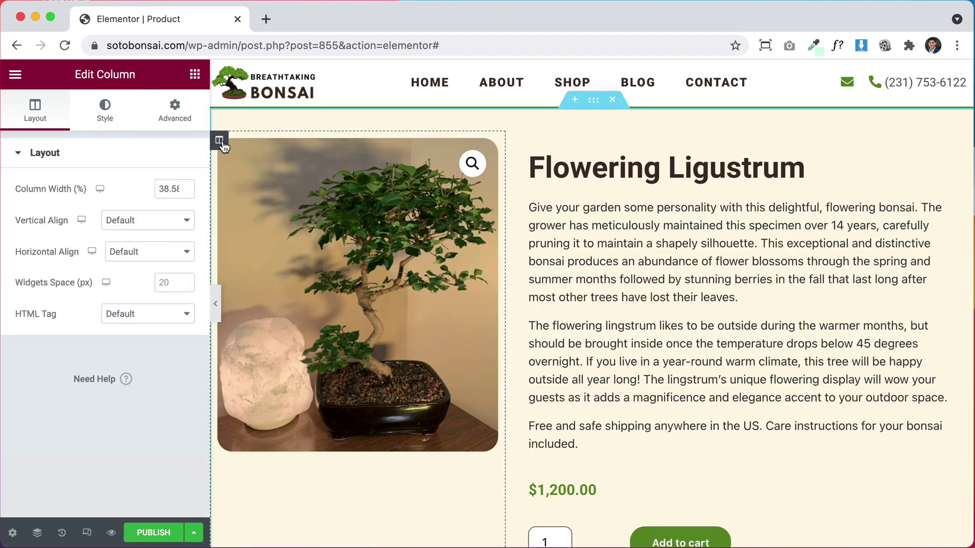
left_click(178, 113)
left_click(22, 260)
type("30")
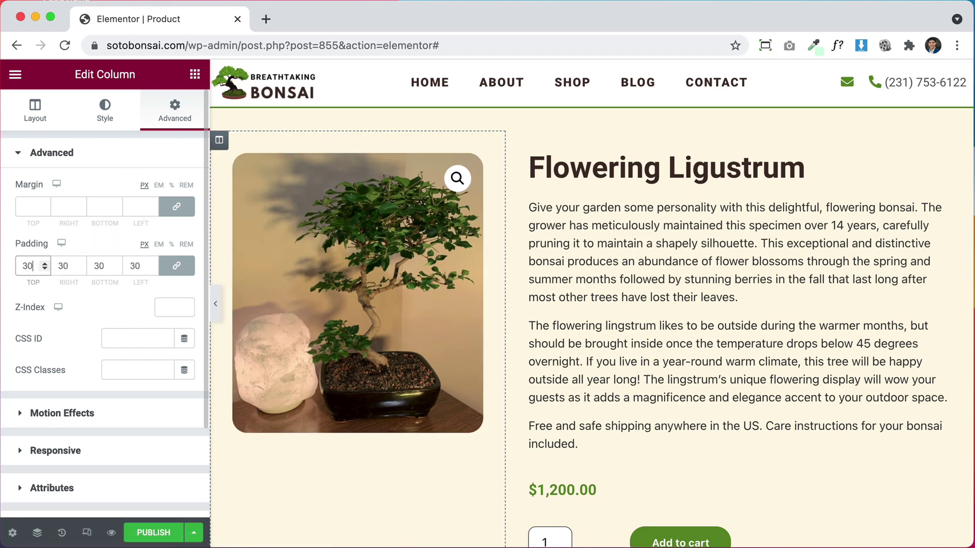
Review the product layout down to the end of its section, and open a preview of the template.
scroll(589, 355, "down", 3)
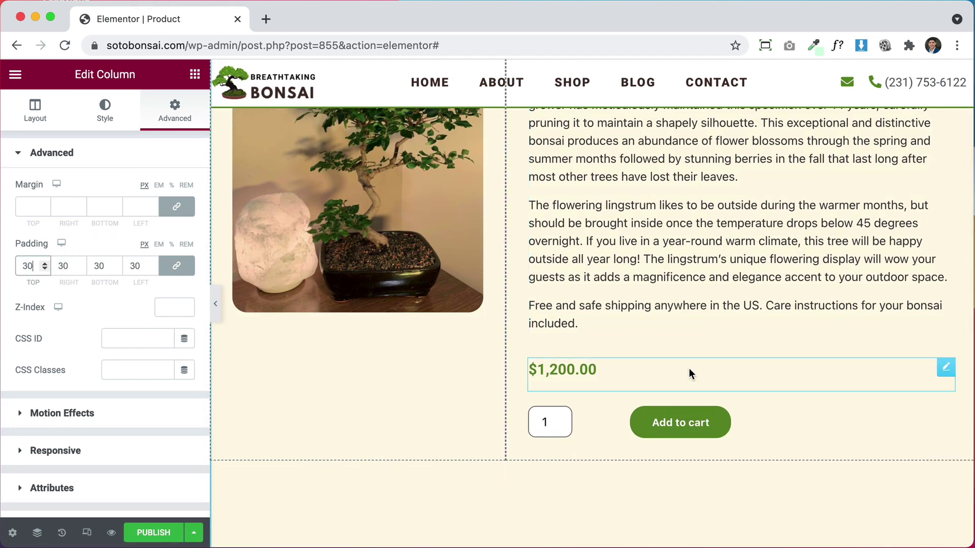
scroll(690, 372, "up", 3)
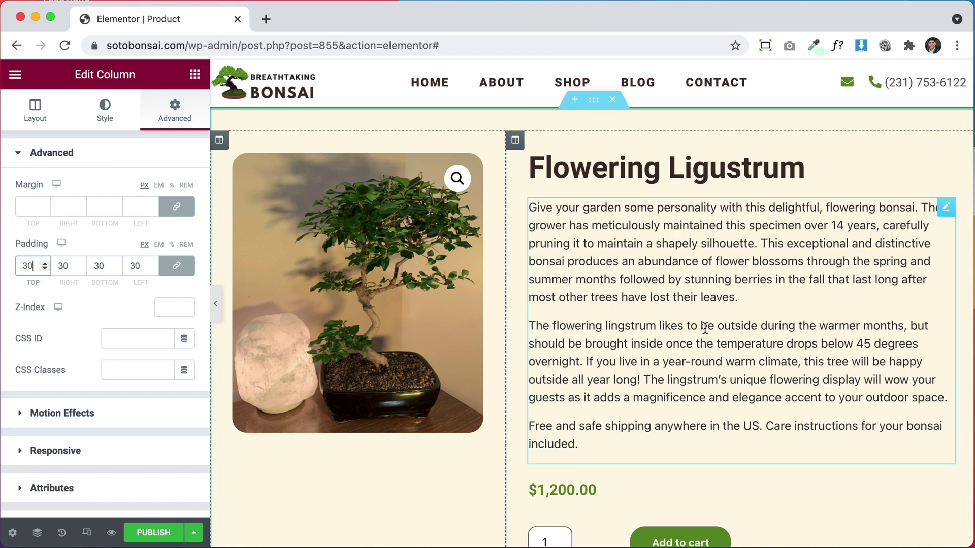
scroll(647, 398, "down", 10)
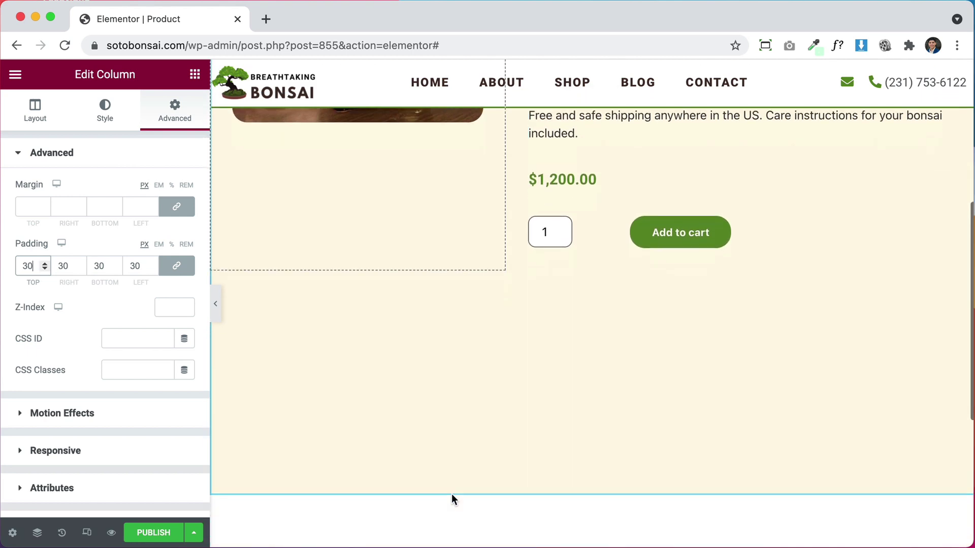
scroll(452, 493, "down", 4)
scroll(451, 497, "up", 14)
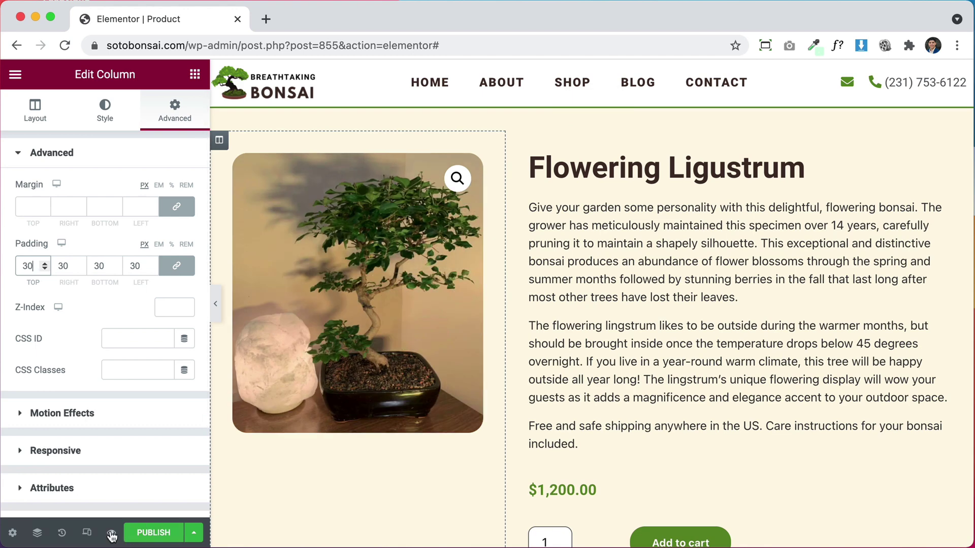
mouse_move(111, 533)
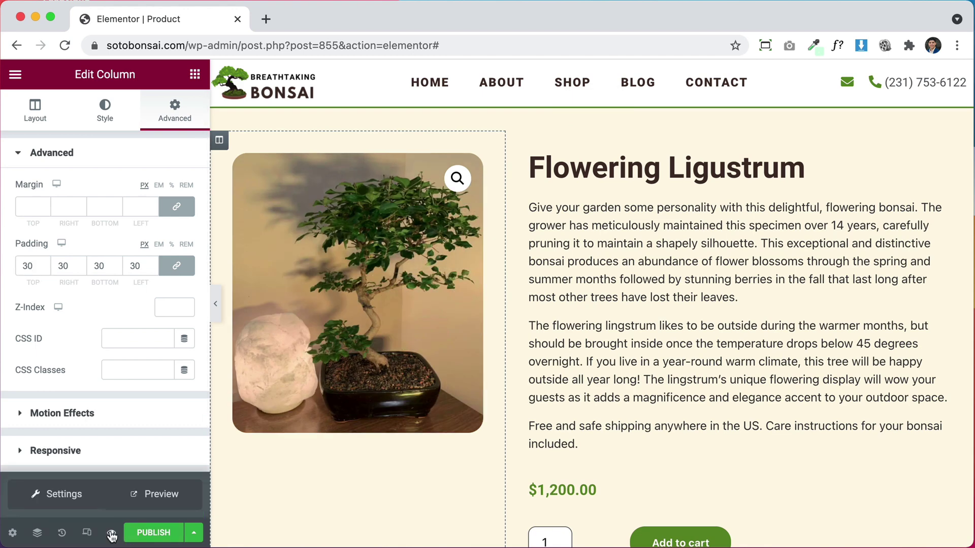
left_click(160, 496)
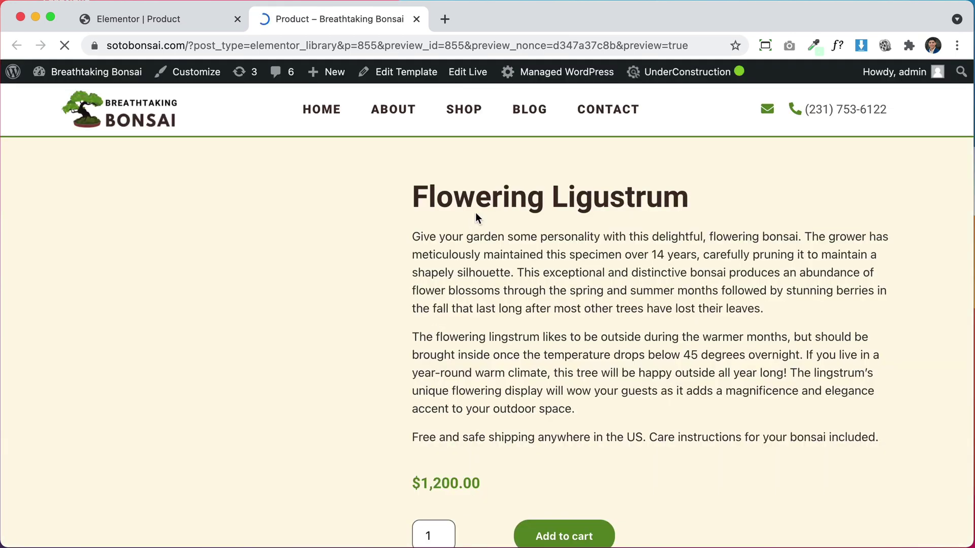
Go to the live Shop page and open its Shop products archive template in Elementor.
left_click(467, 119)
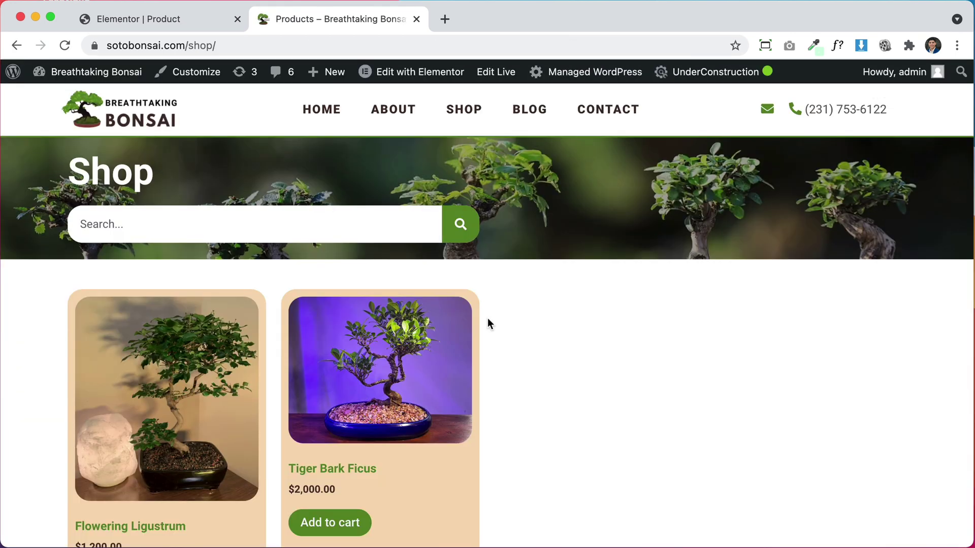
scroll(487, 318, "down", 3)
scroll(497, 413, "up", 1)
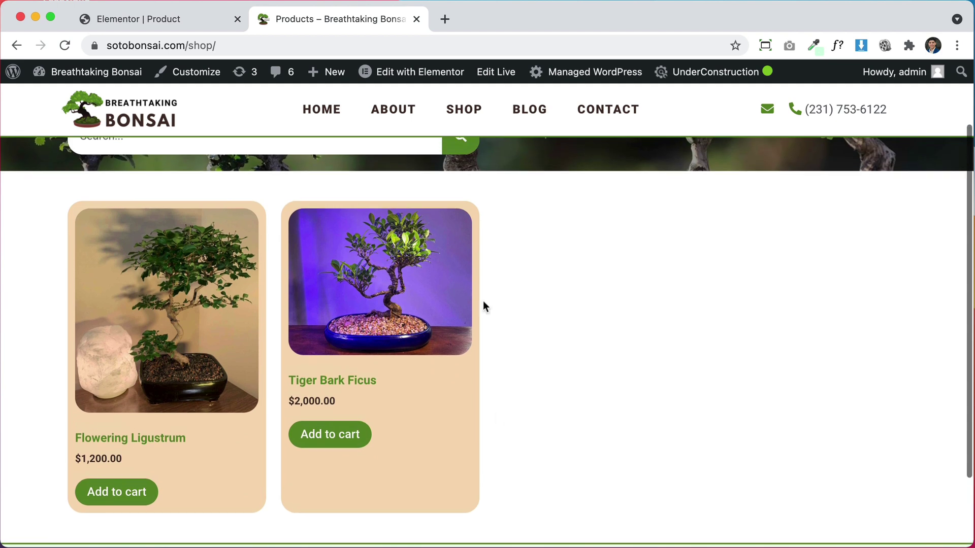
mouse_move(417, 74)
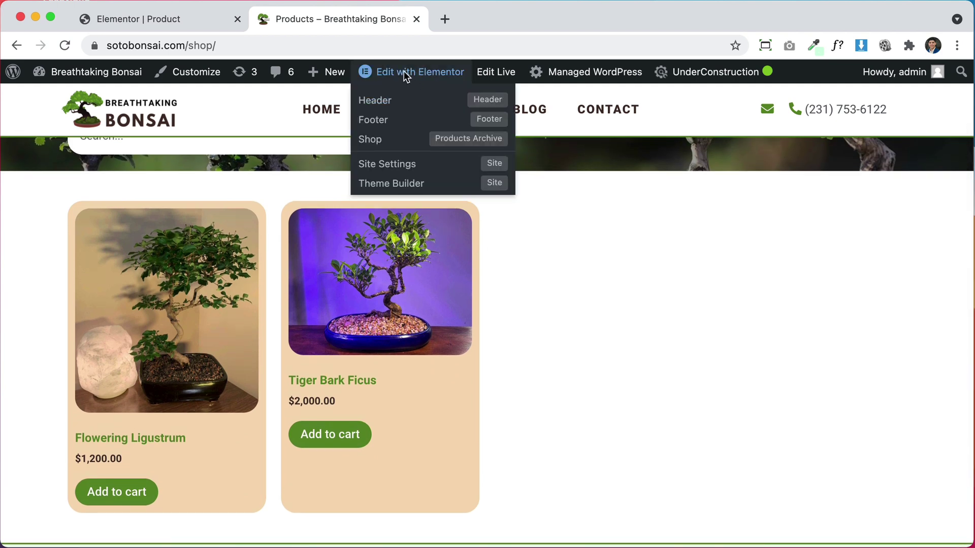
left_click(376, 142)
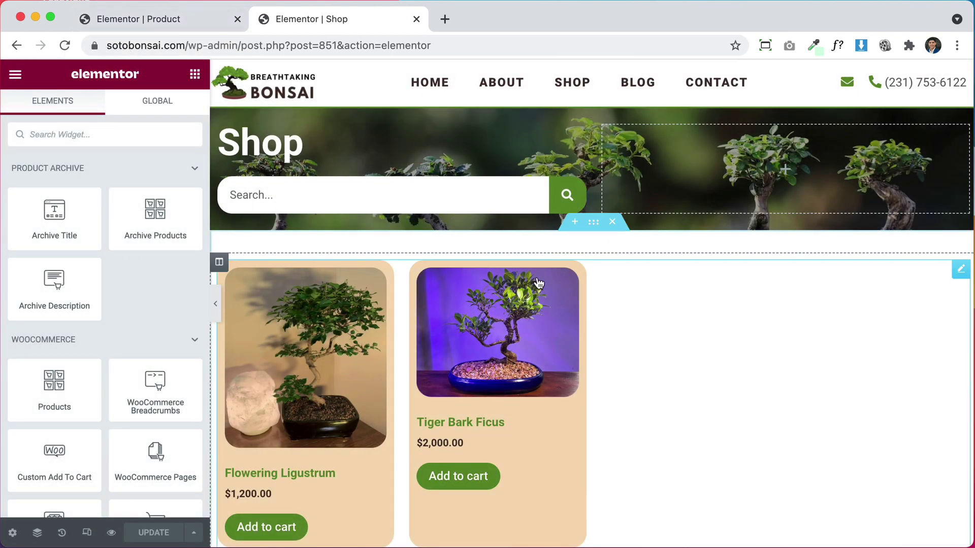
Open the Box style settings of the Products widget in the Shop template.
left_click(739, 273)
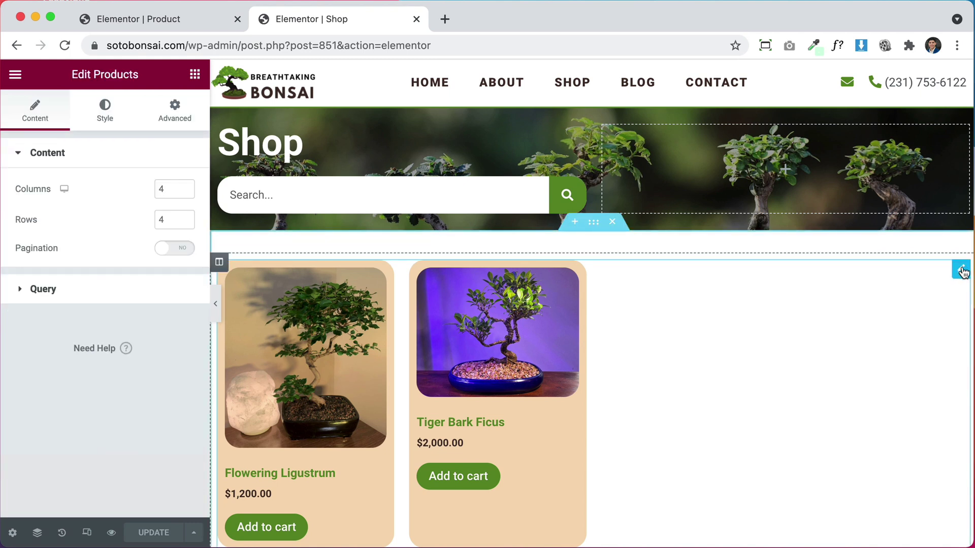
left_click(96, 117)
scroll(114, 355, "down", 10)
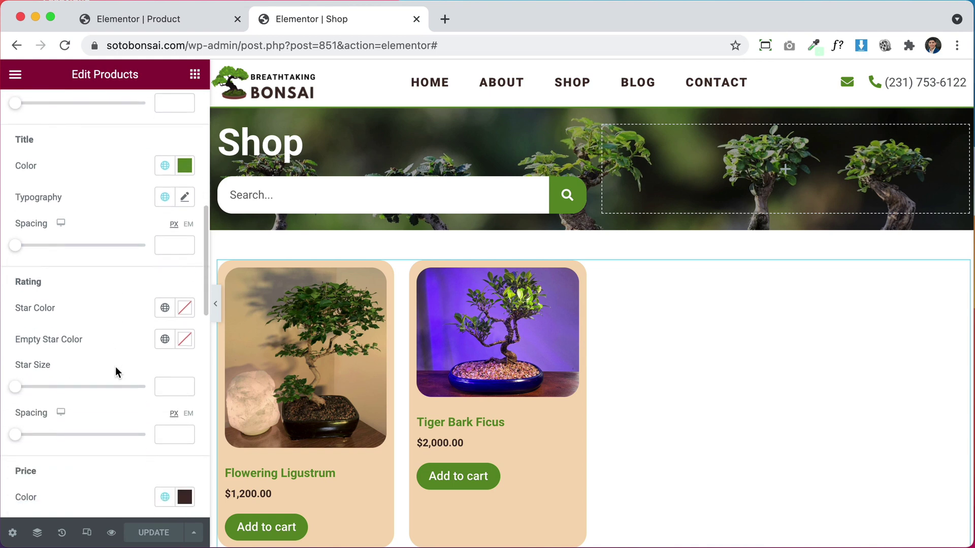
scroll(115, 372, "down", 10)
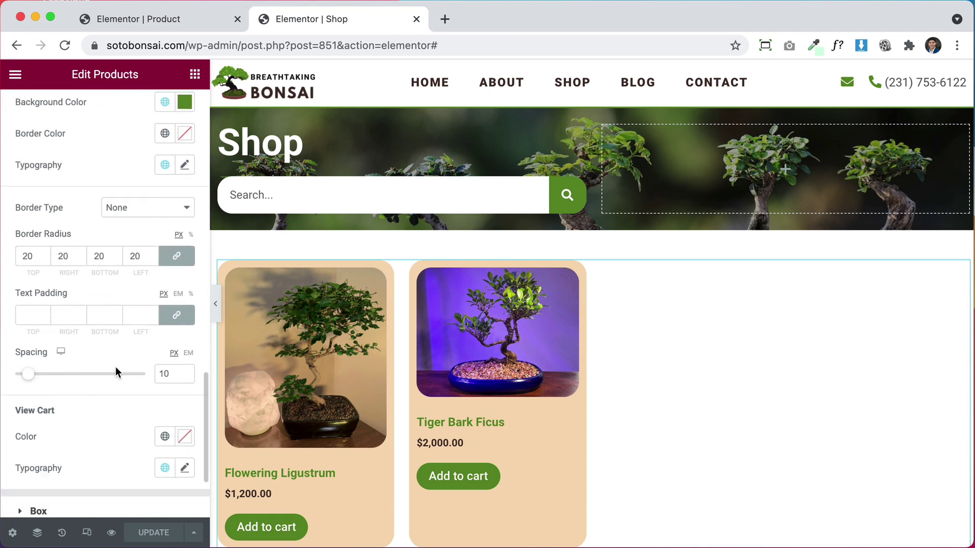
scroll(114, 367, "down", 3)
left_click(107, 377)
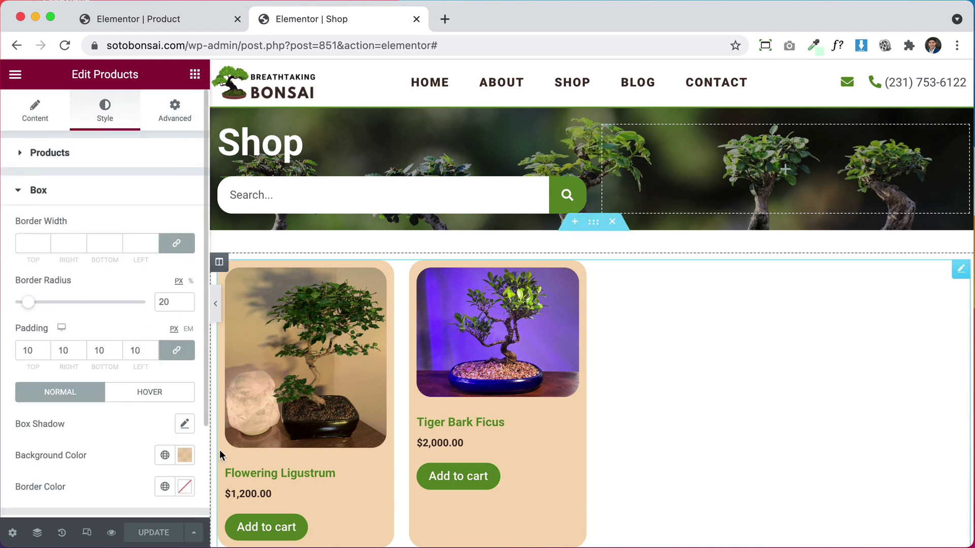
Copy the background color hex code of the Products widget's box in the Shop template.
scroll(123, 418, "down", 3)
left_click(185, 389)
key("super+c")
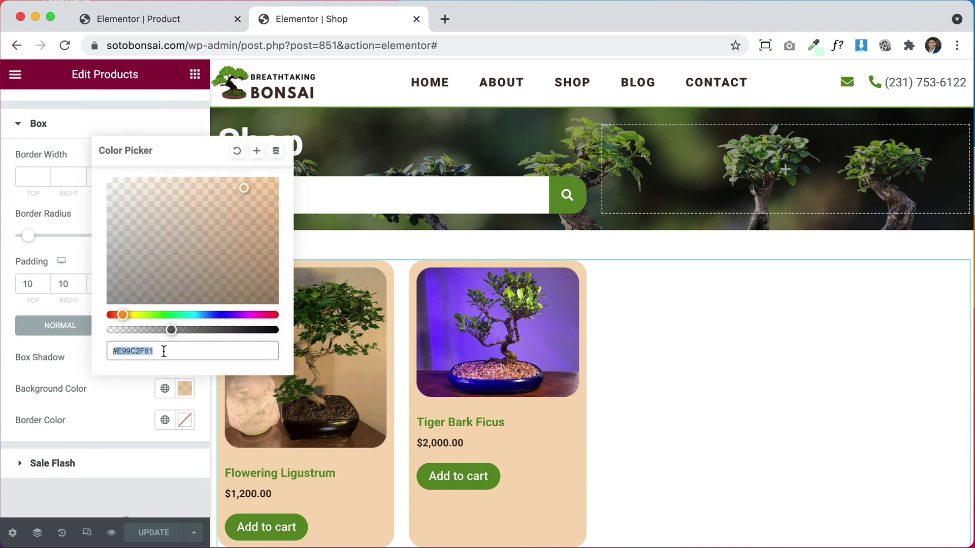
Switch to the Product template and set the product section's background color to the copied #E99C2F61.
left_click(175, 17)
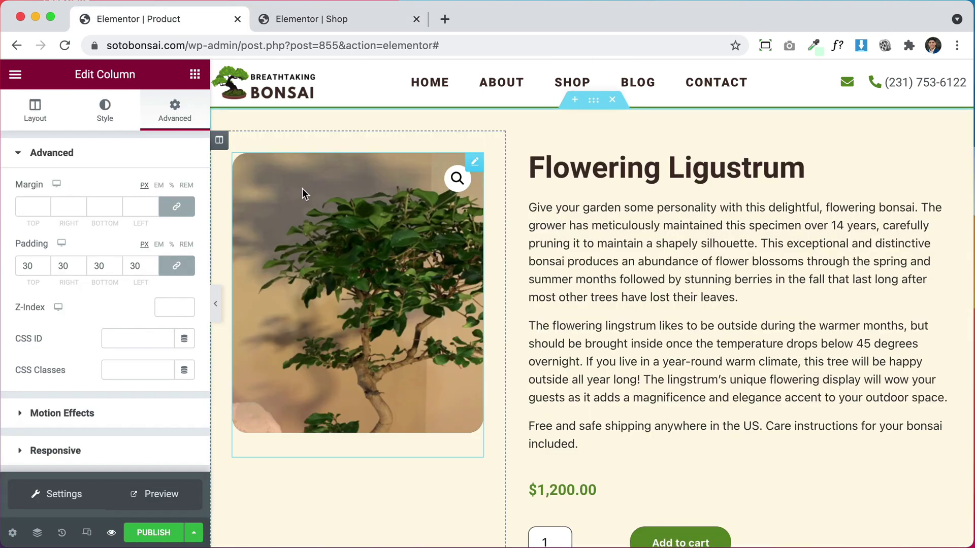
left_click(594, 106)
left_click(133, 114)
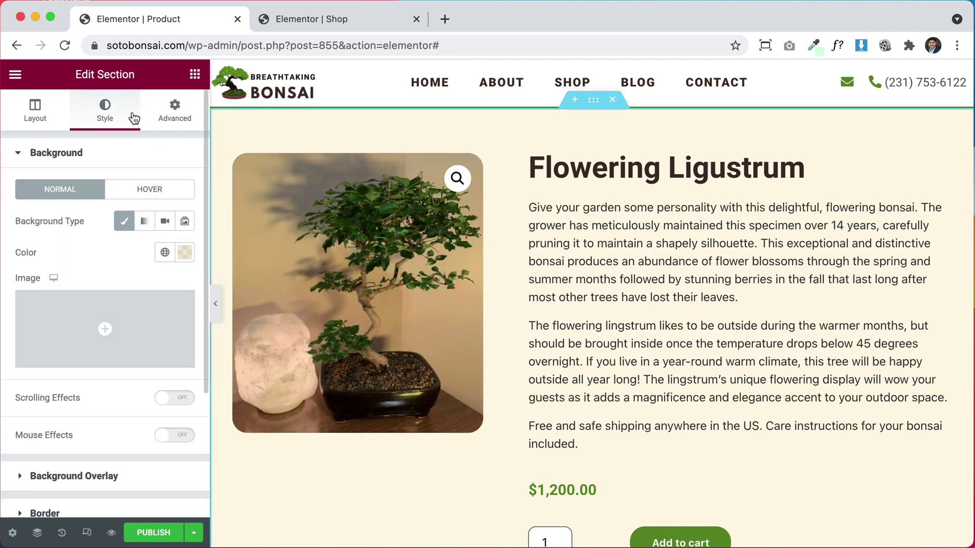
left_click(185, 254)
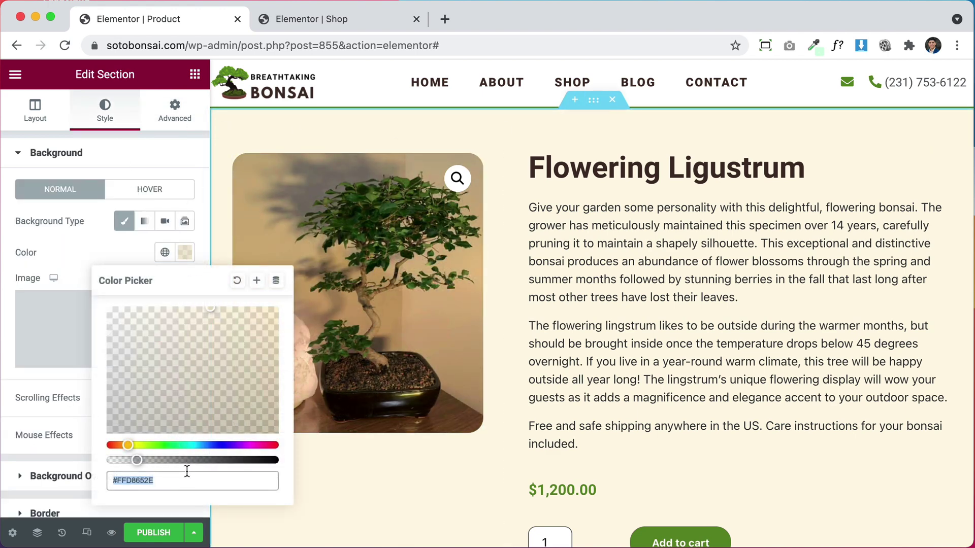
key("super+v")
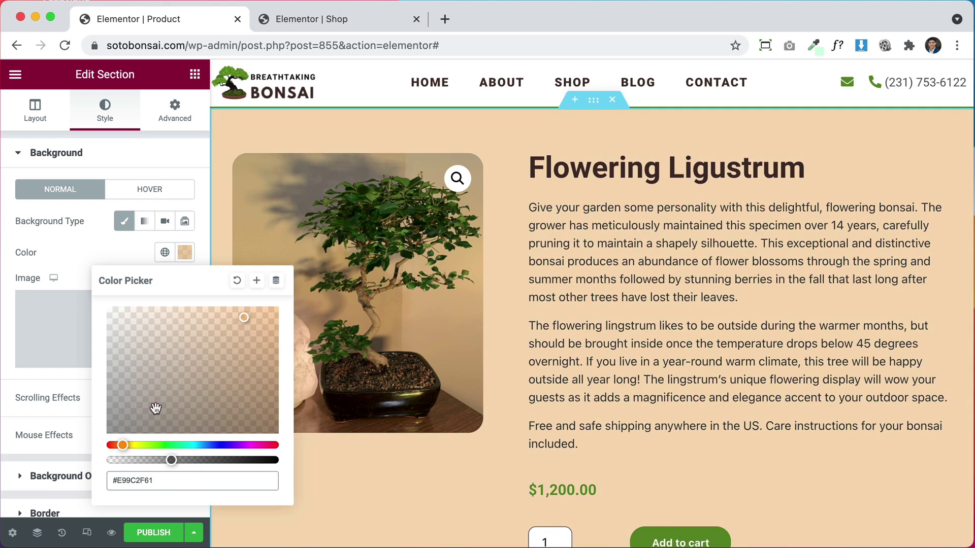
left_click(75, 252)
Set the product section's bottom padding to 30 px.
scroll(604, 274, "down", 4)
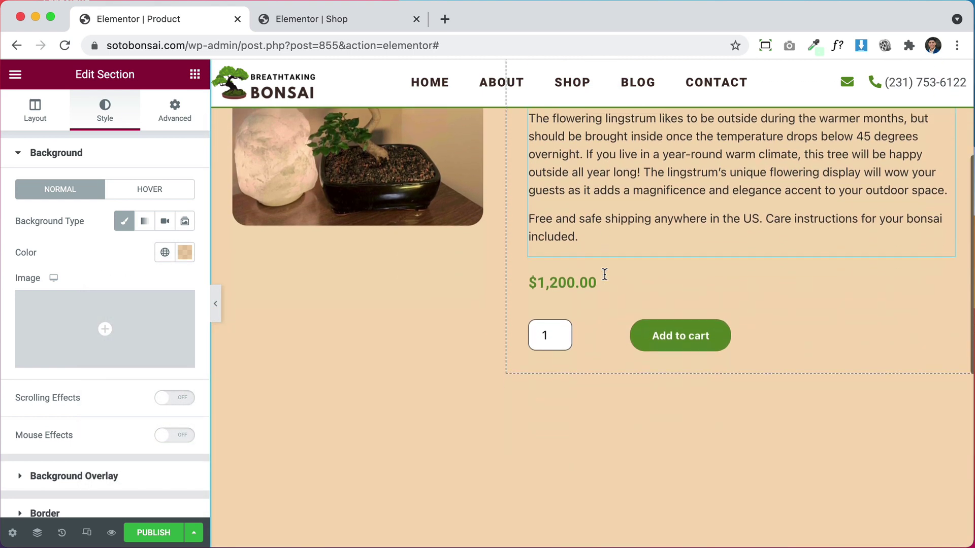
scroll(605, 276, "up", 6)
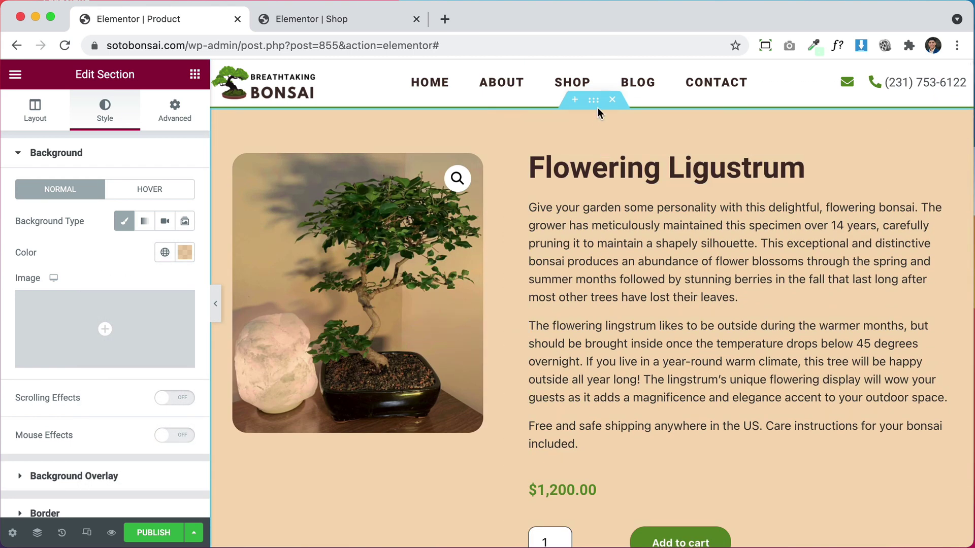
scroll(498, 498, "down", 5)
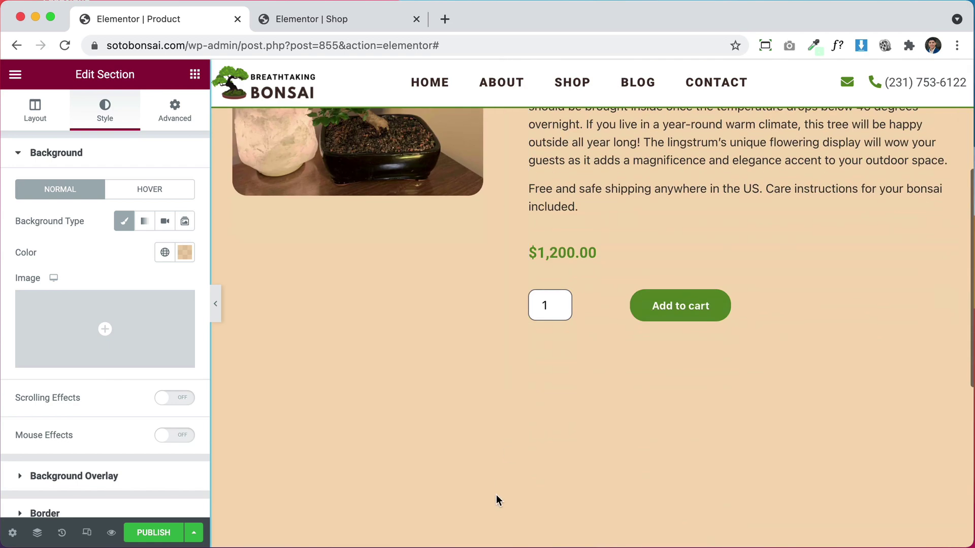
scroll(565, 246, "up", 5)
left_click(174, 113)
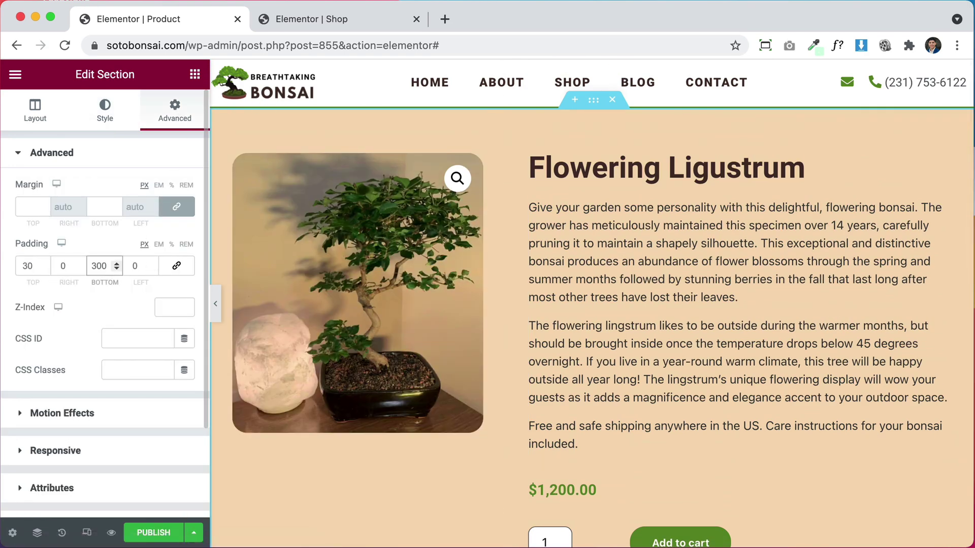
scroll(762, 302, "down", 5)
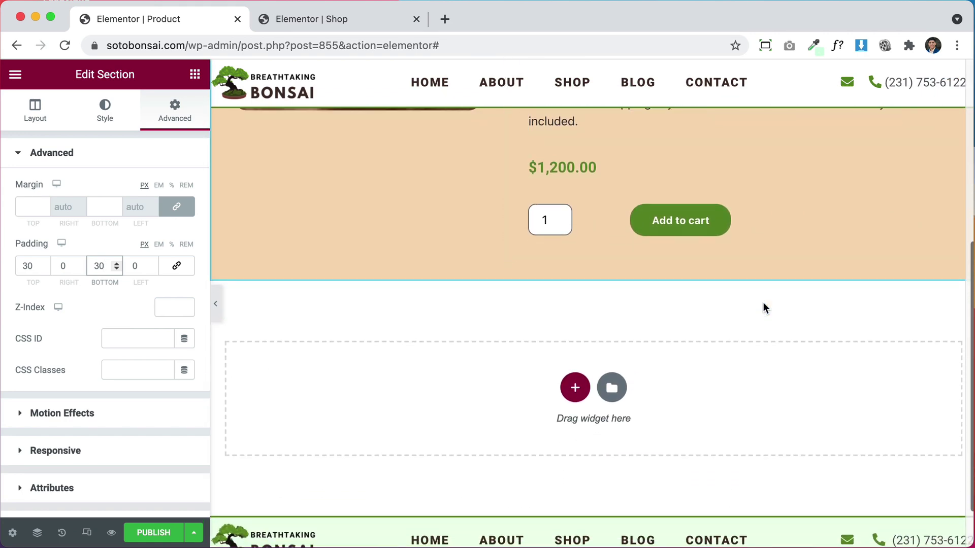
scroll(762, 303, "up", 5)
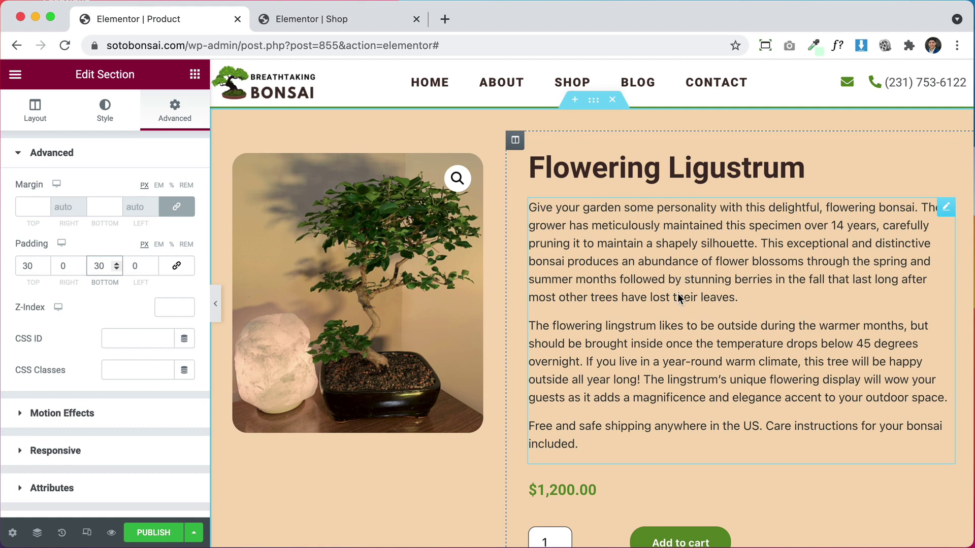
Give the column with the product title and description a classic white background, #FFFFFF.
scroll(677, 293, "down", 5)
scroll(677, 300, "up", 5)
left_click(515, 142)
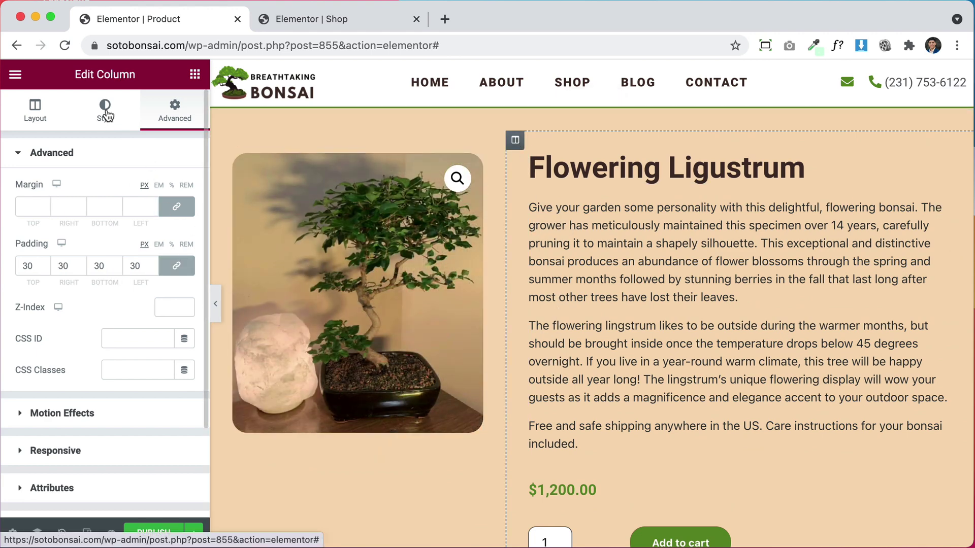
left_click(106, 116)
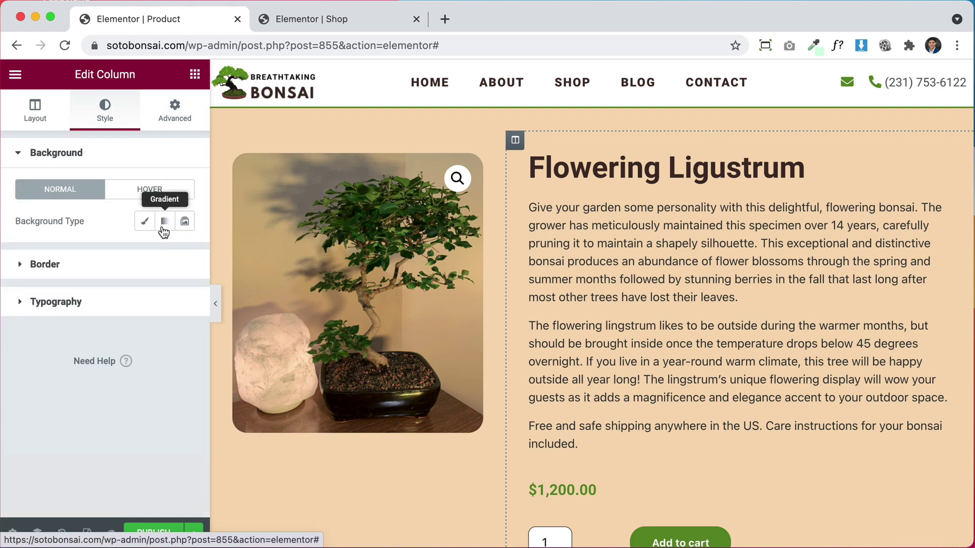
left_click(145, 224)
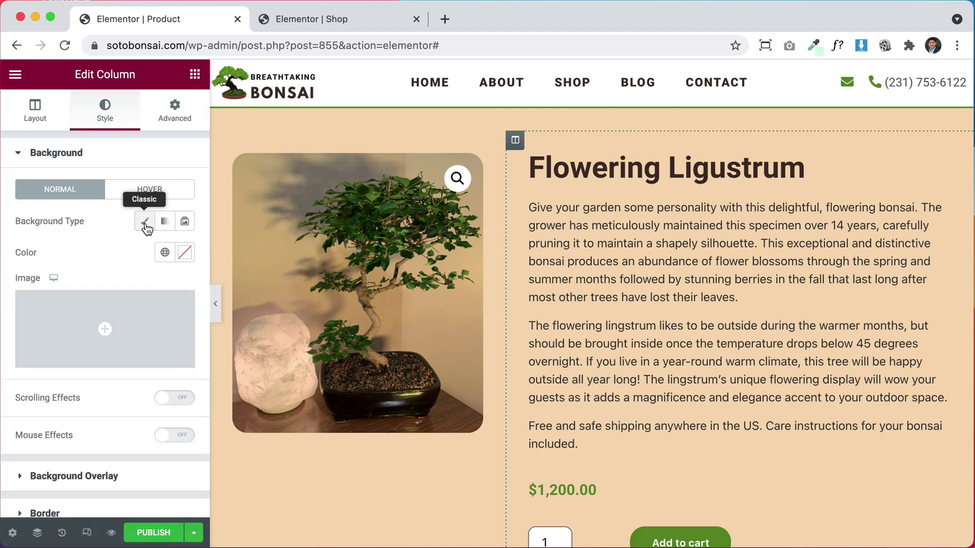
left_click(186, 253)
left_click_drag(150, 311, 94, 334)
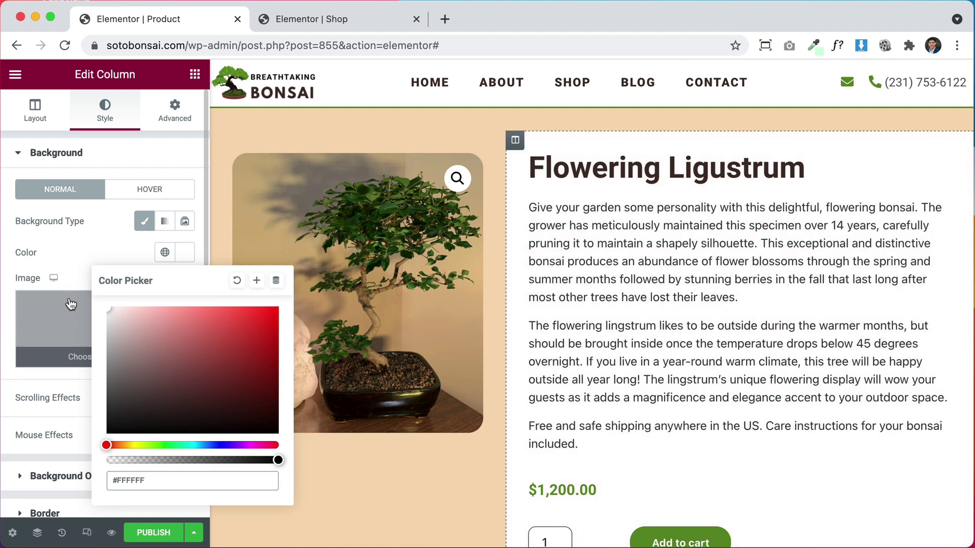
left_click(77, 234)
Set the product details column's border radius to 20 px on all corners and check the result down the page.
scroll(115, 314, "down", 5)
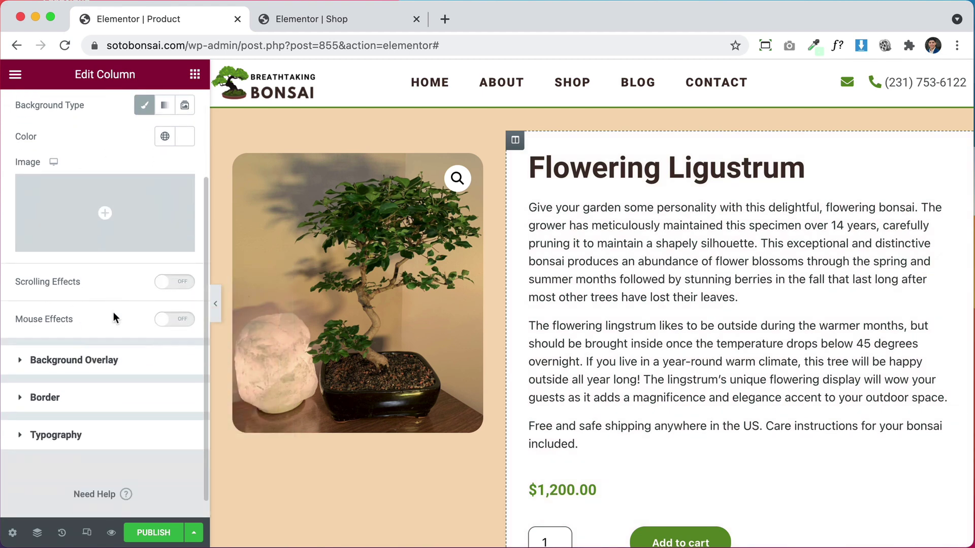
left_click(98, 380)
left_click(23, 343)
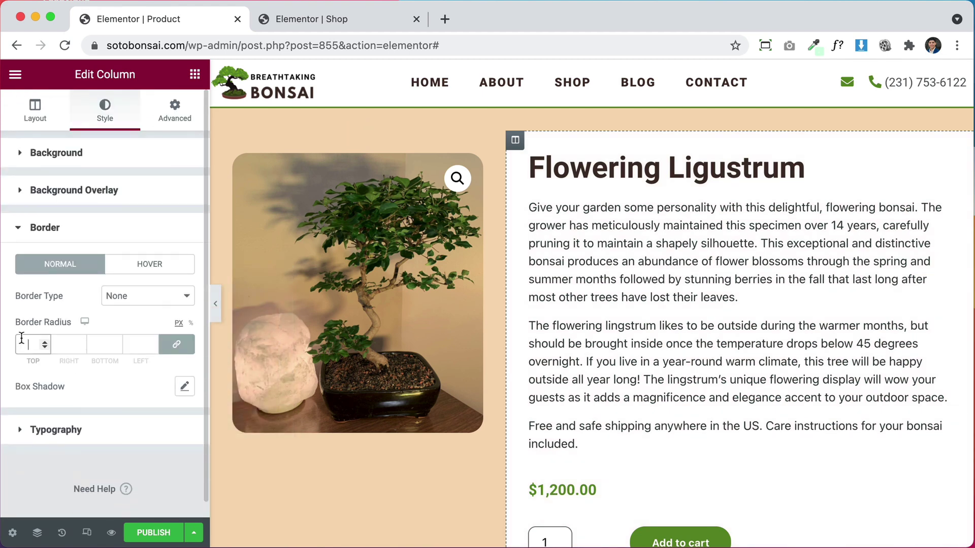
type("20")
scroll(663, 341, "down", 5)
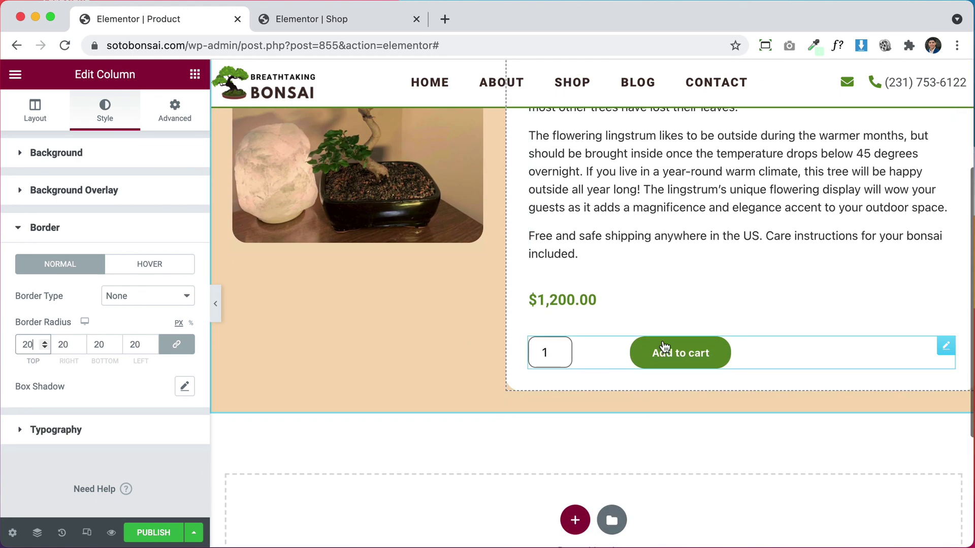
left_click(662, 341)
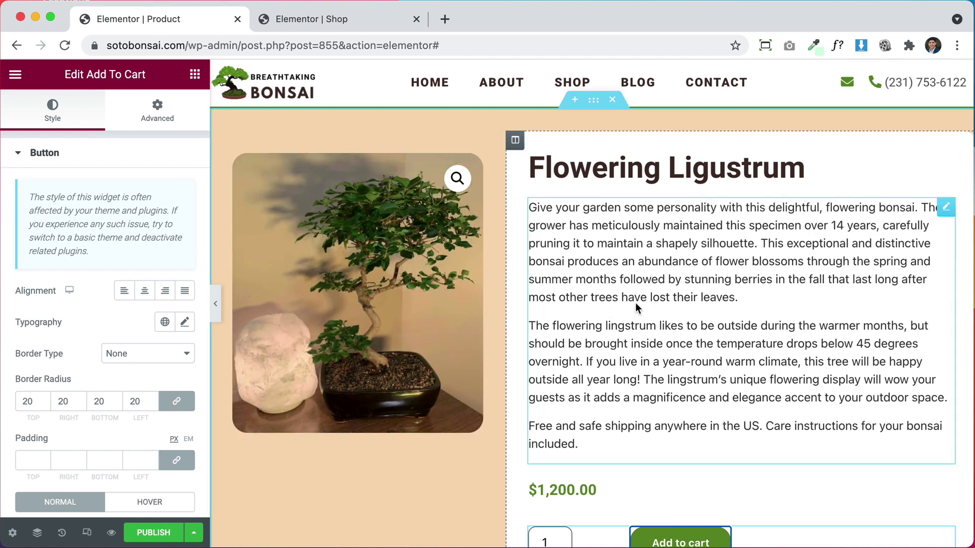
scroll(842, 344, "down", 5)
scroll(842, 344, "up", 5)
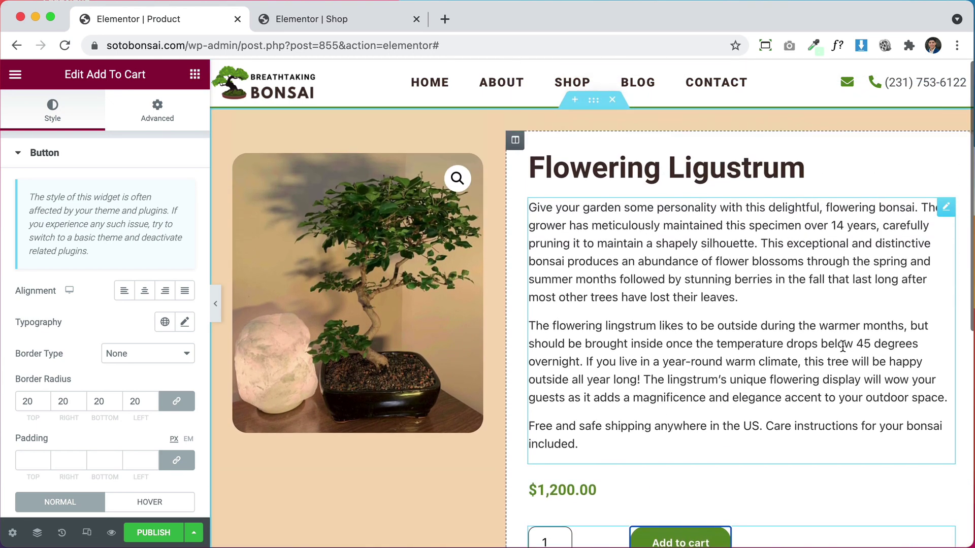
Publish the Product template with a display condition that includes Products.
left_click(150, 534)
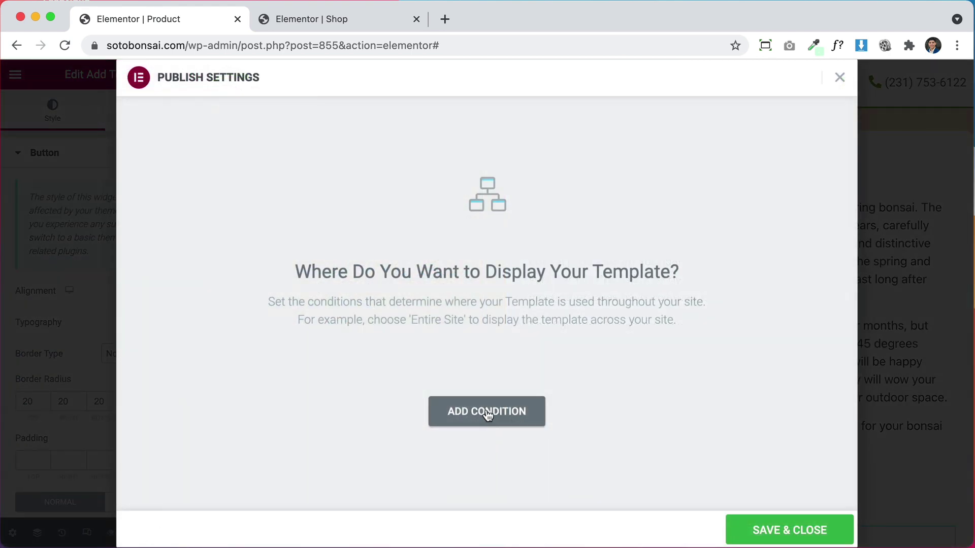
left_click(505, 414)
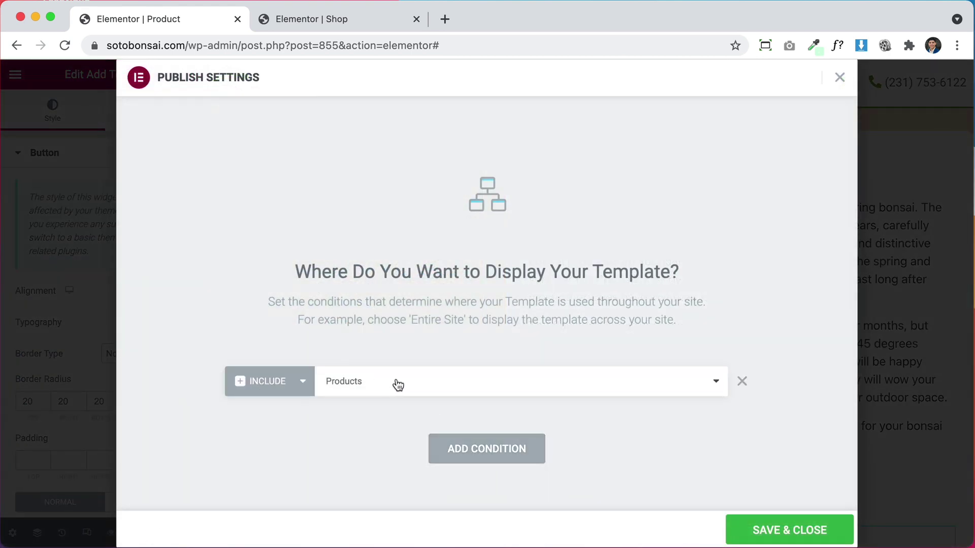
left_click(777, 534)
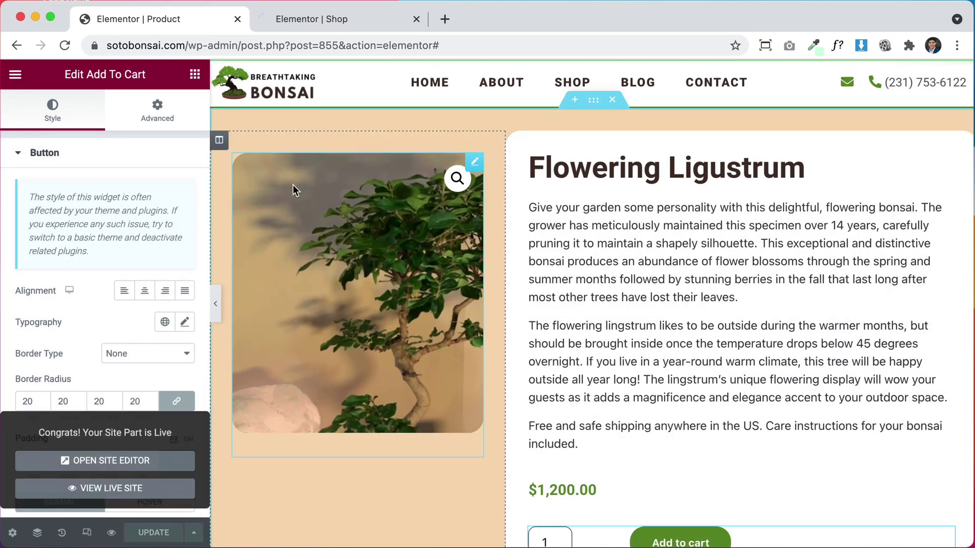
Open the preview of the published Product template and look over its layout.
left_click(113, 534)
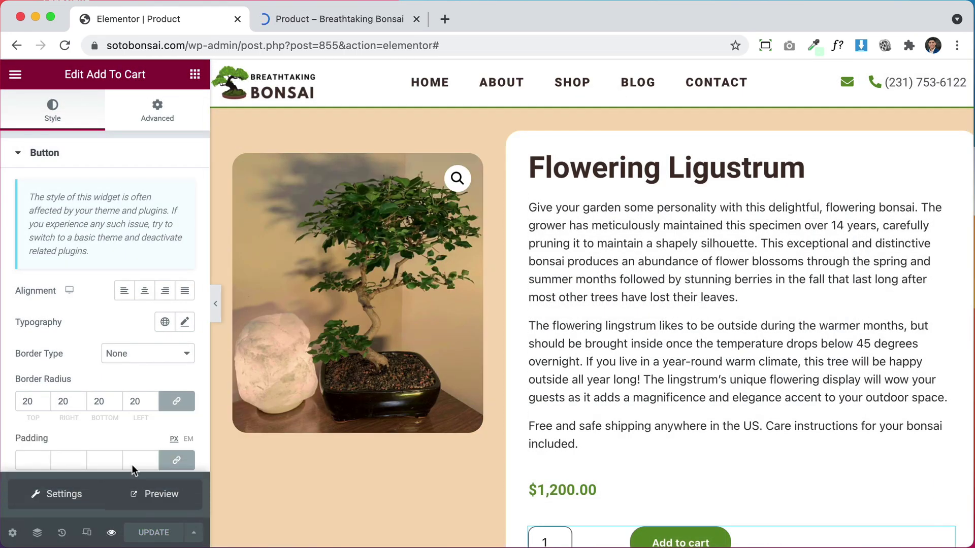
left_click(337, 19)
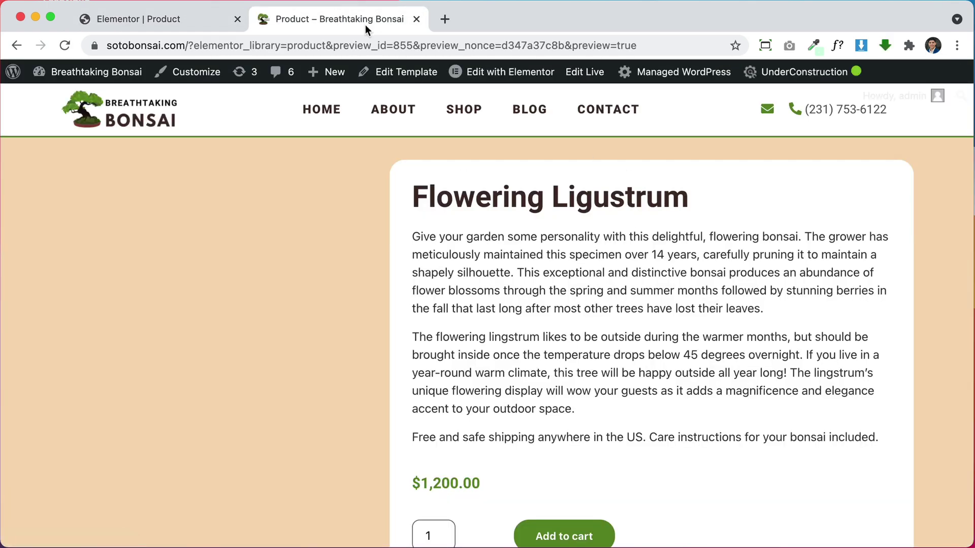
scroll(476, 252, "down", 3)
scroll(476, 251, "up", 3)
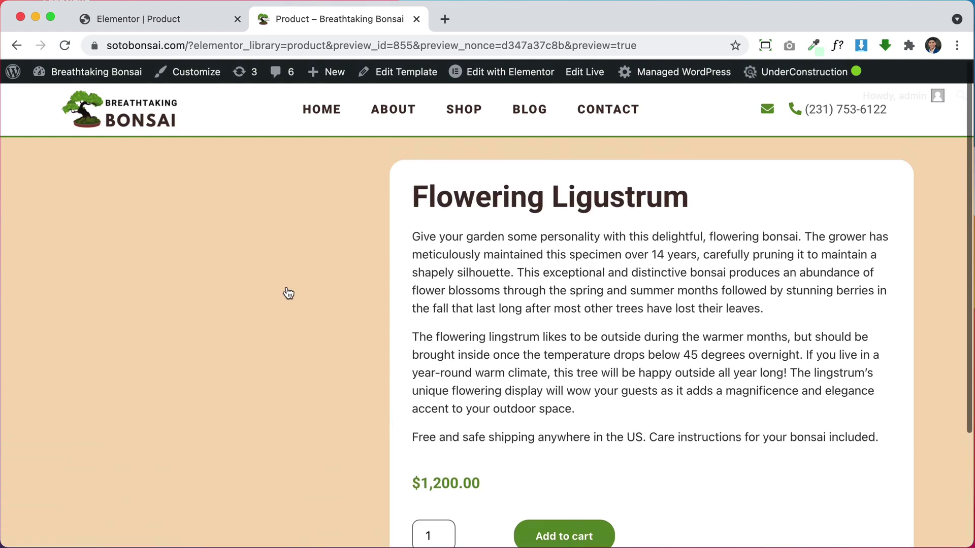
Open the Tiger Bark Ficus product from the live Shop page and review its layout down to the footer.
left_click(472, 113)
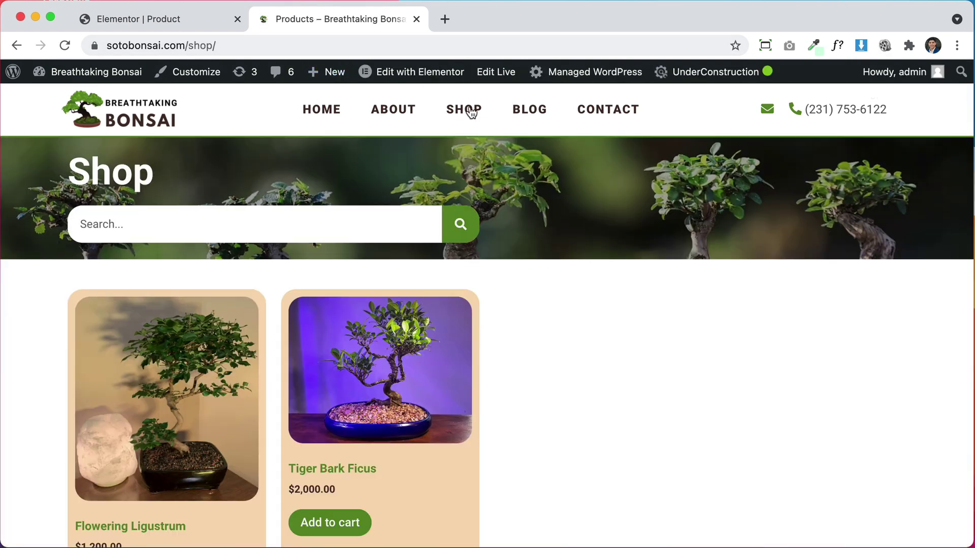
scroll(480, 362, "down", 2)
left_click(349, 368)
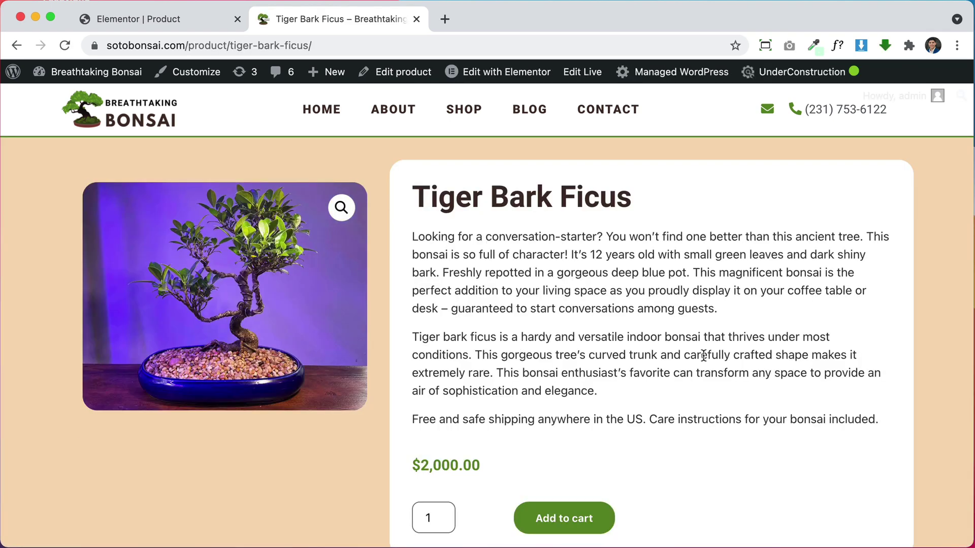
scroll(705, 360, "down", 1)
scroll(705, 360, "down", 3)
scroll(705, 361, "up", 4)
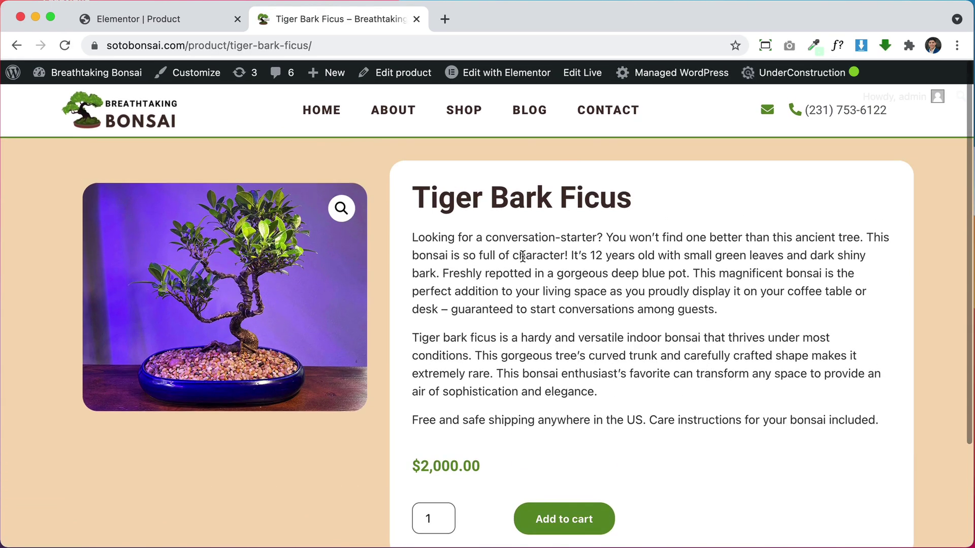
scroll(545, 323, "down", 3)
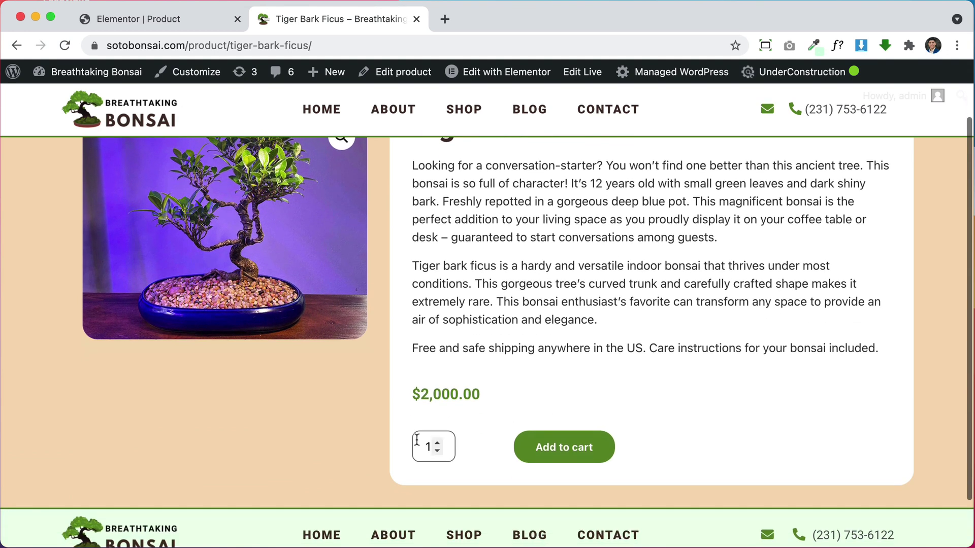
scroll(589, 415, "up", 3)
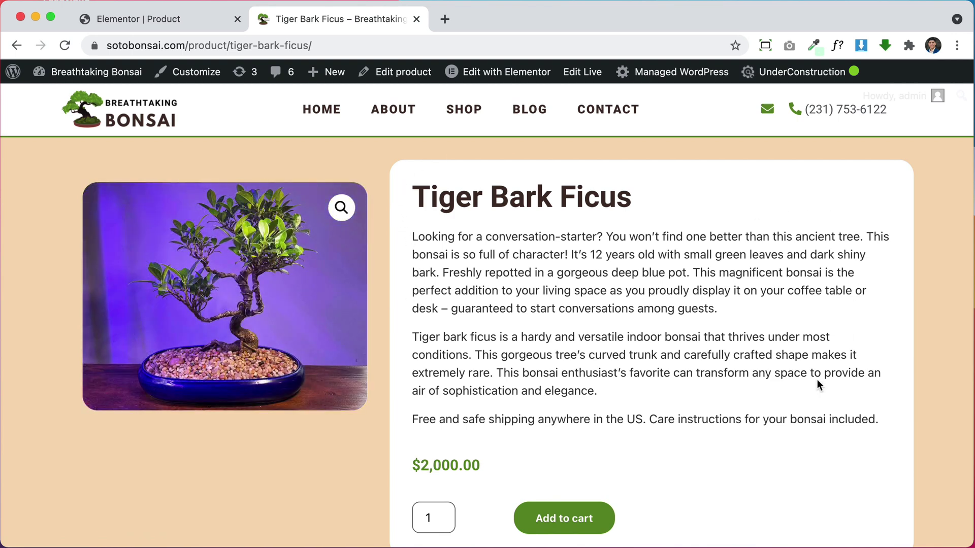
scroll(818, 382, "down", 5)
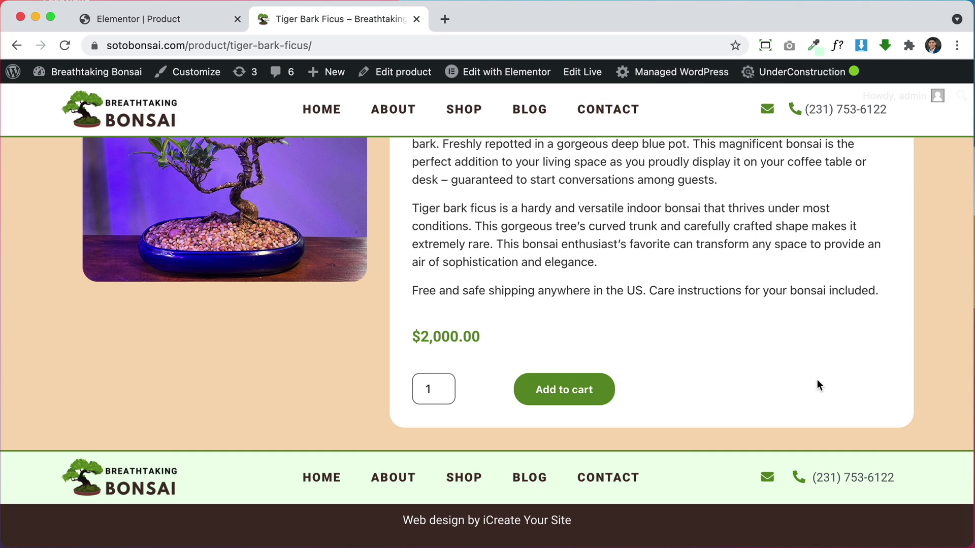
scroll(817, 385, "up", 5)
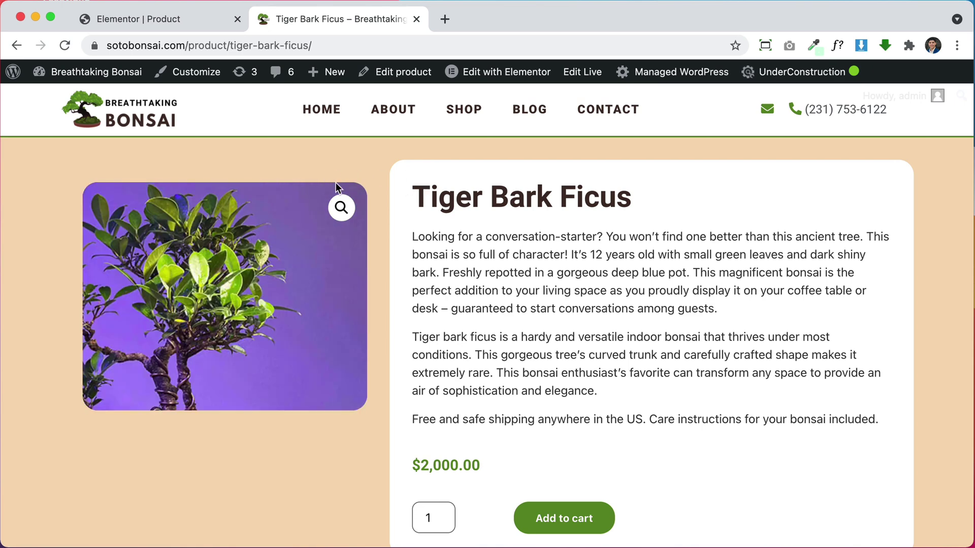
Return to the Product template and unlink the product image column's padding, setting only the top padding to 0.
left_click(187, 21)
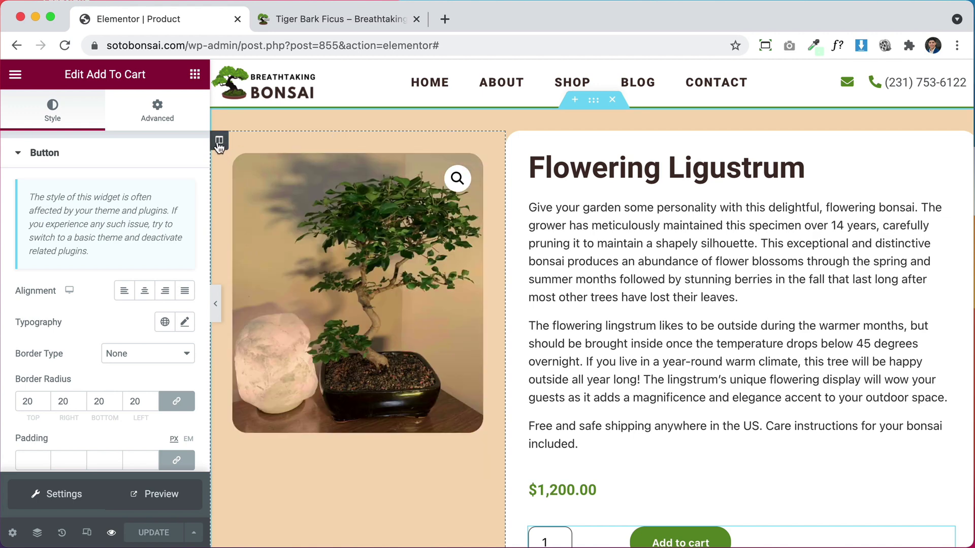
left_click(218, 142)
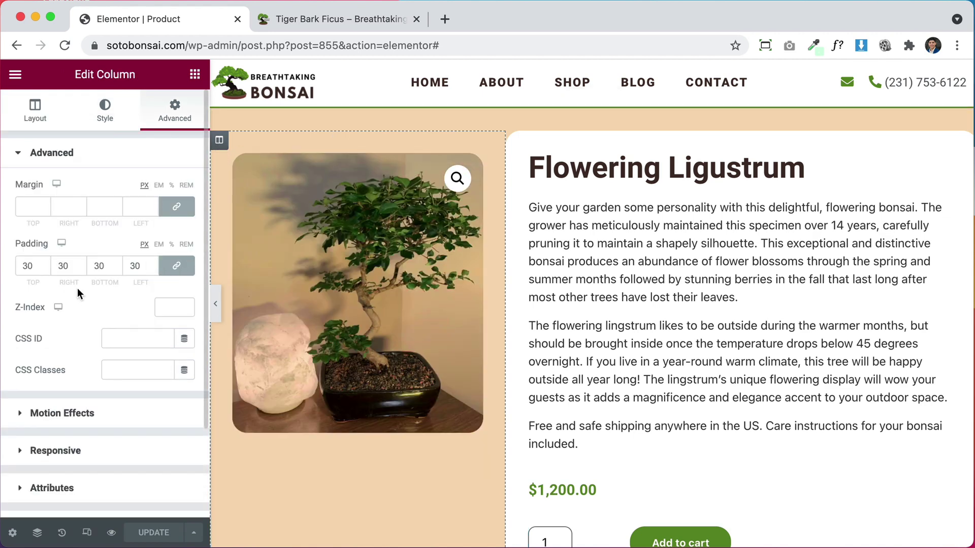
left_click(176, 265)
double_click(23, 266)
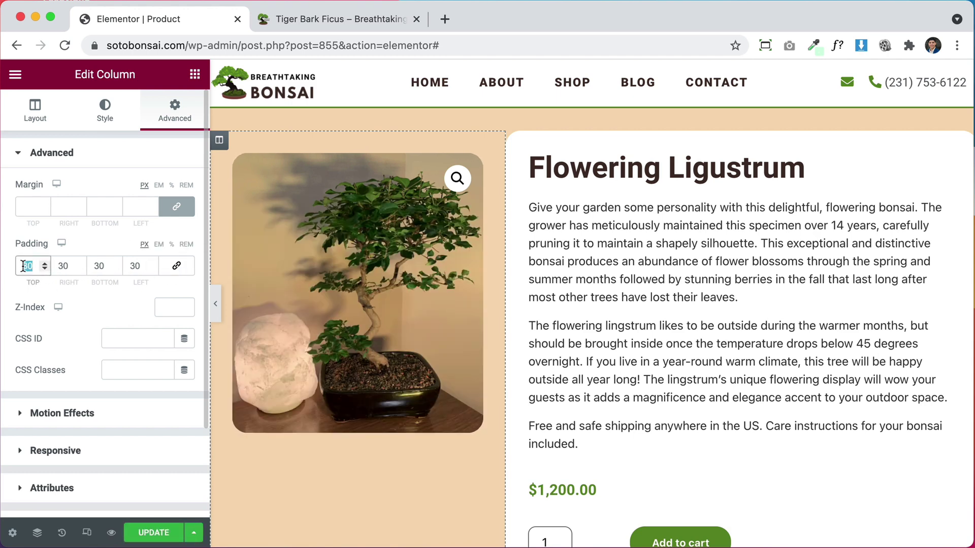
type("0")
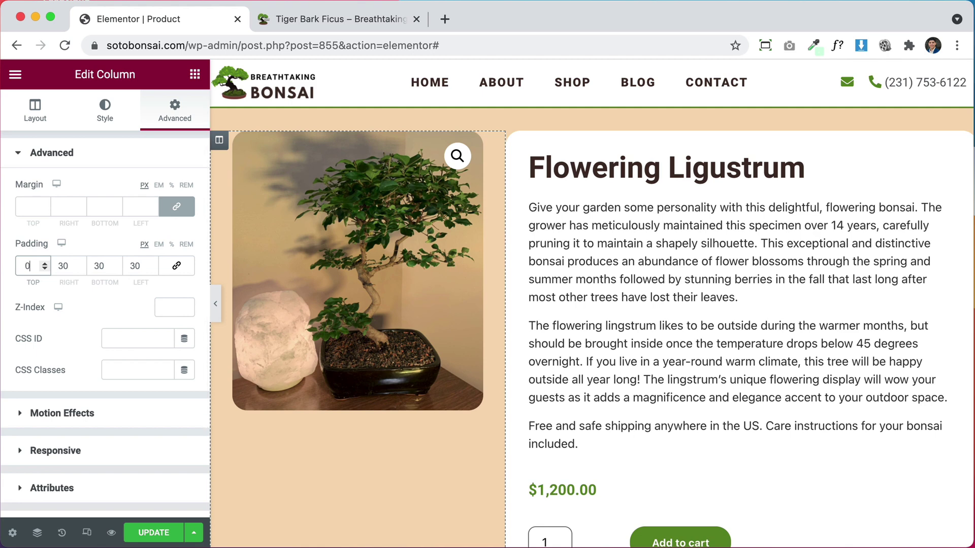
Set the product image column's right, bottom and left padding to 15 px and update the template.
left_click(153, 533)
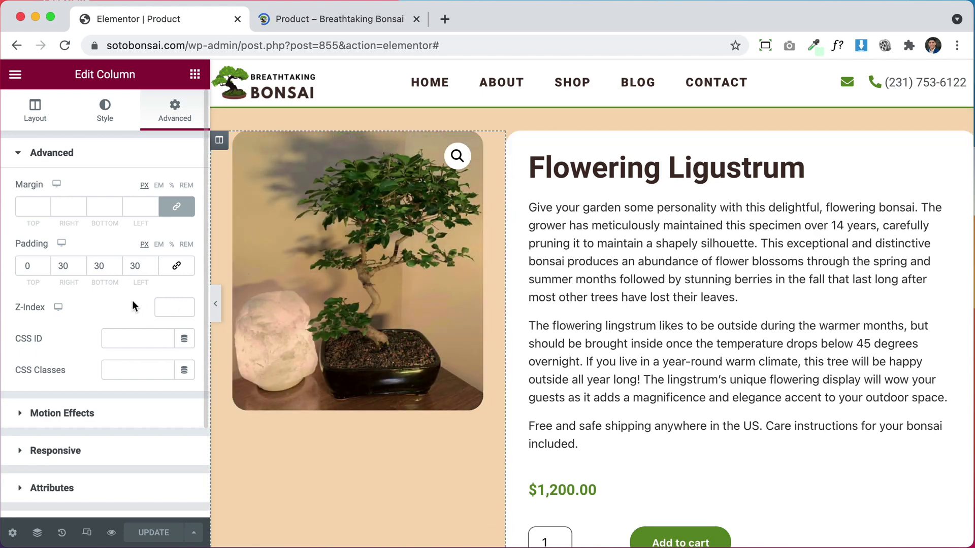
double_click(61, 266)
type("15")
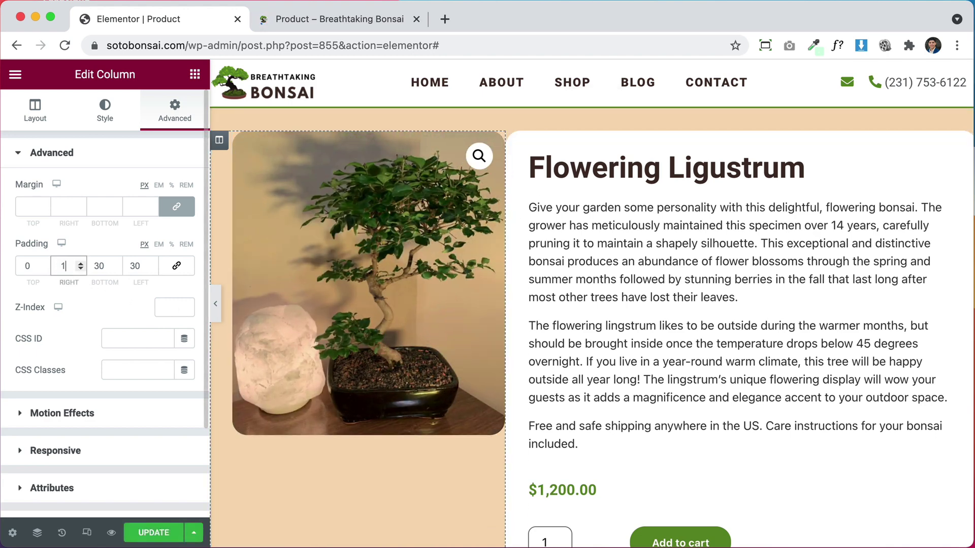
double_click(99, 265)
type("15")
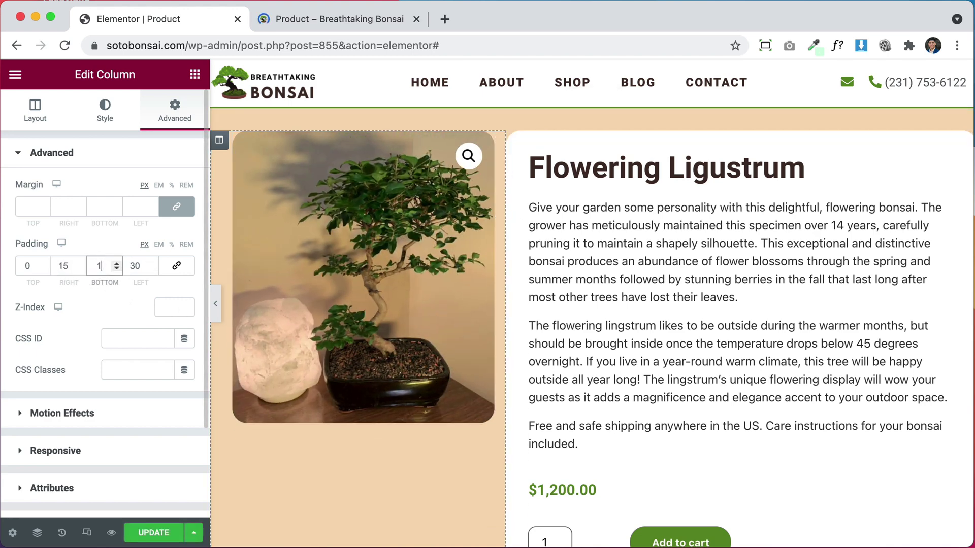
double_click(134, 266)
type("15")
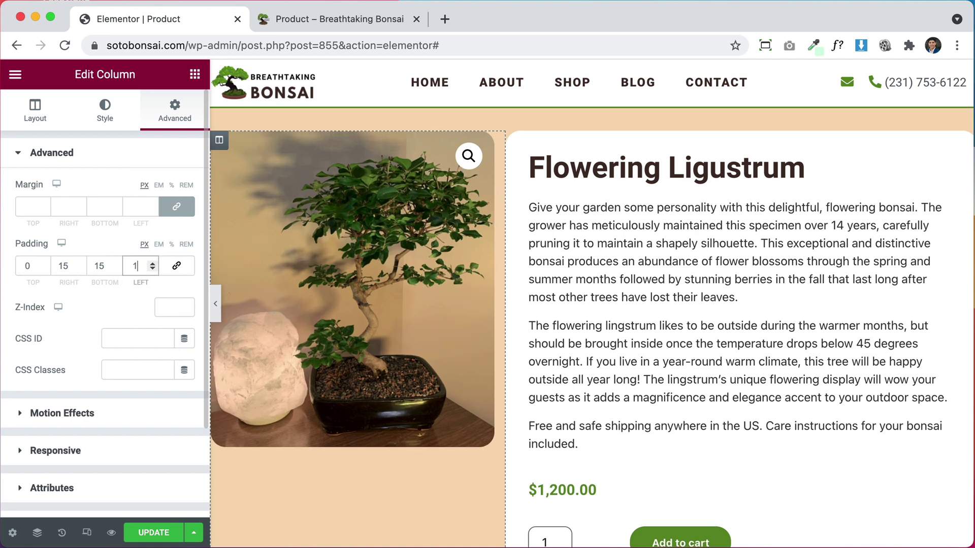
left_click(154, 533)
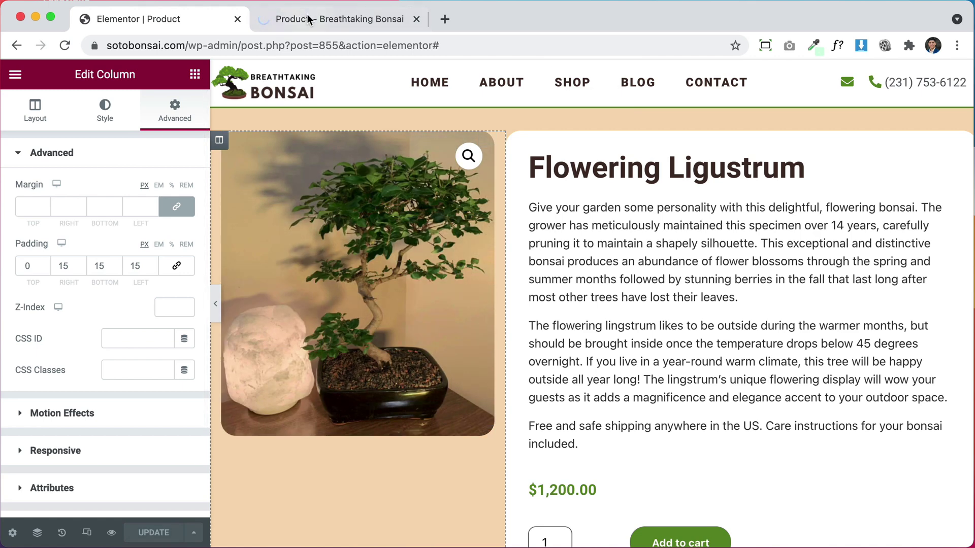
Open the Tiger Bark Ficus product page from the live site's shop and review its layout.
left_click(307, 15)
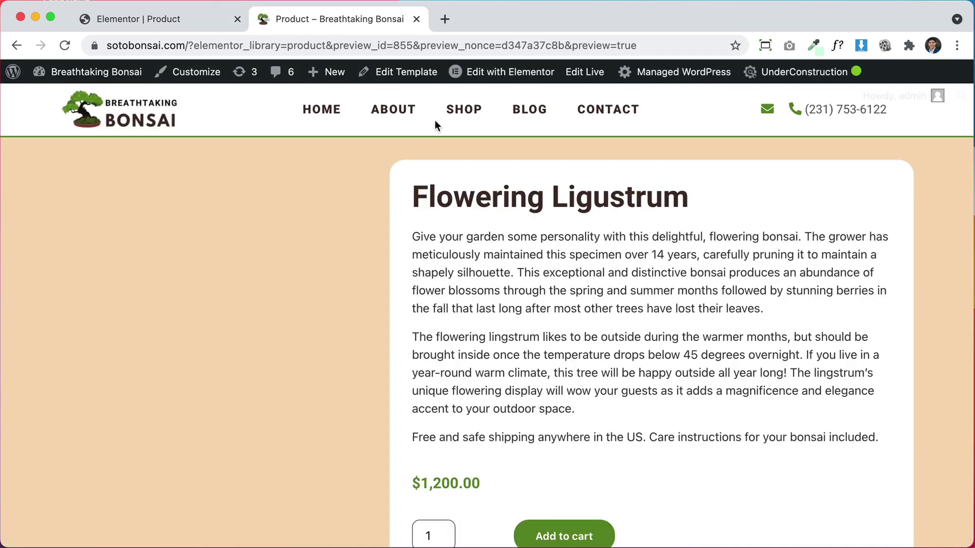
left_click(468, 112)
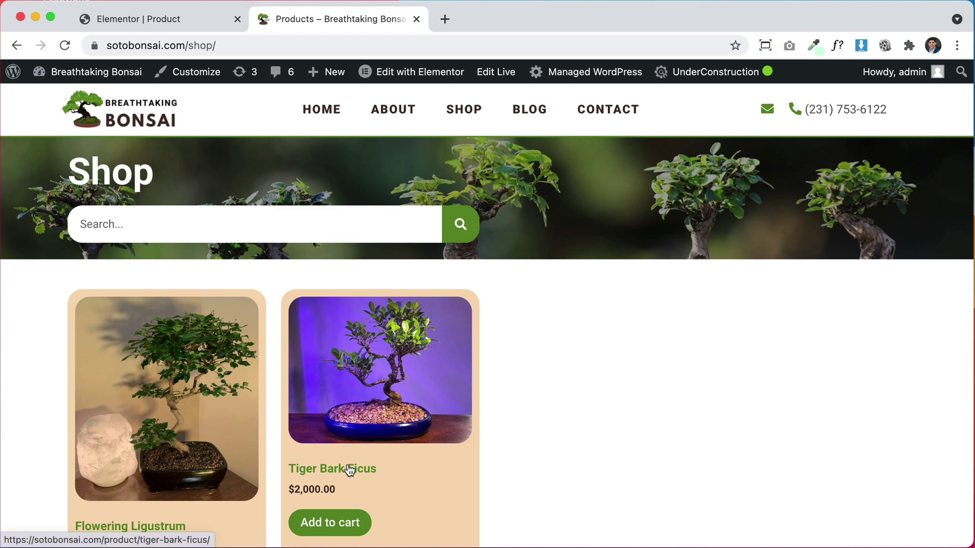
left_click(349, 470)
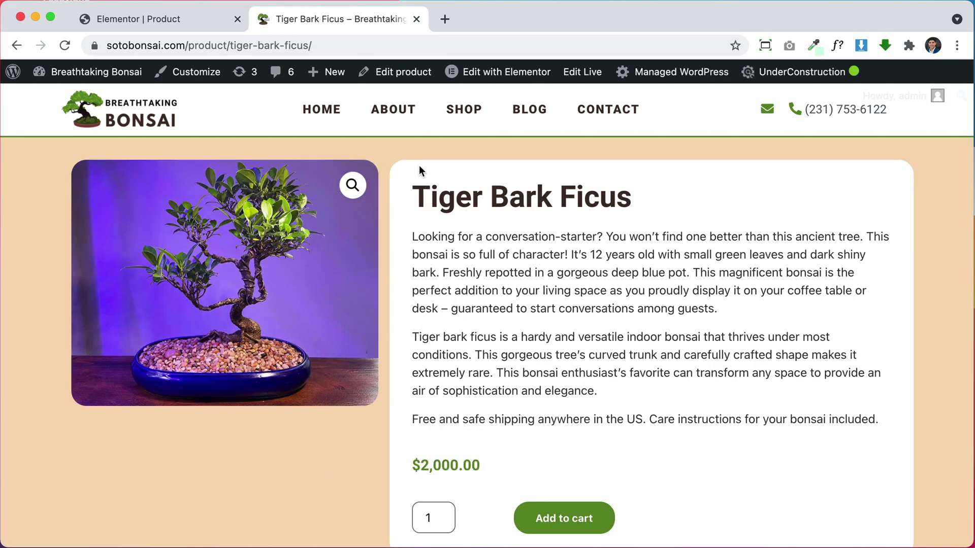
scroll(487, 296, "down", 3)
scroll(487, 299, "up", 3)
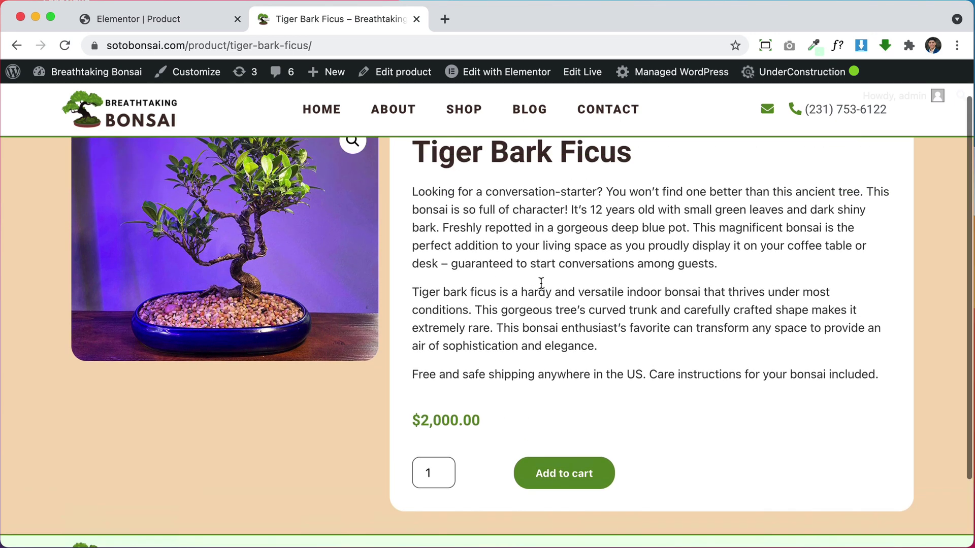
scroll(550, 335, "down", 3)
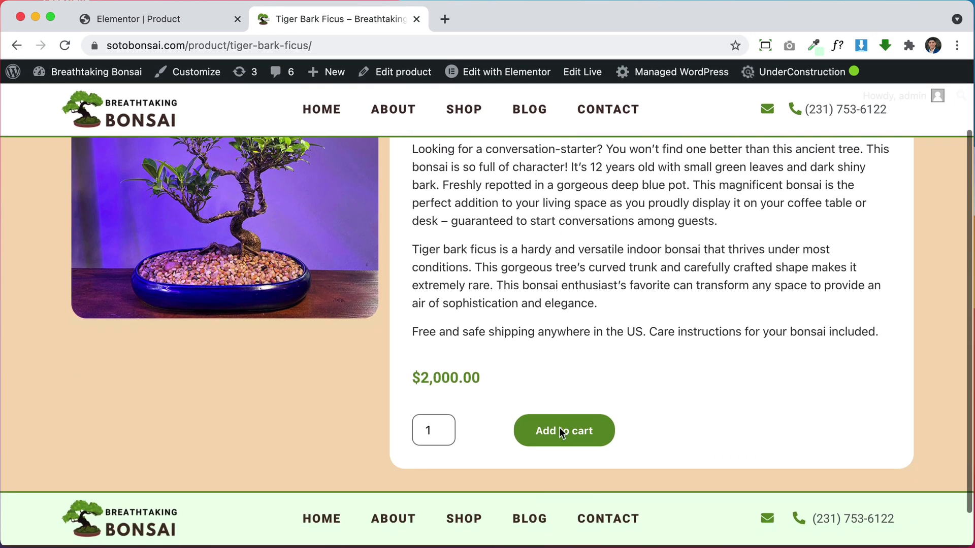
scroll(499, 392, "down", 1)
scroll(499, 392, "up", 3)
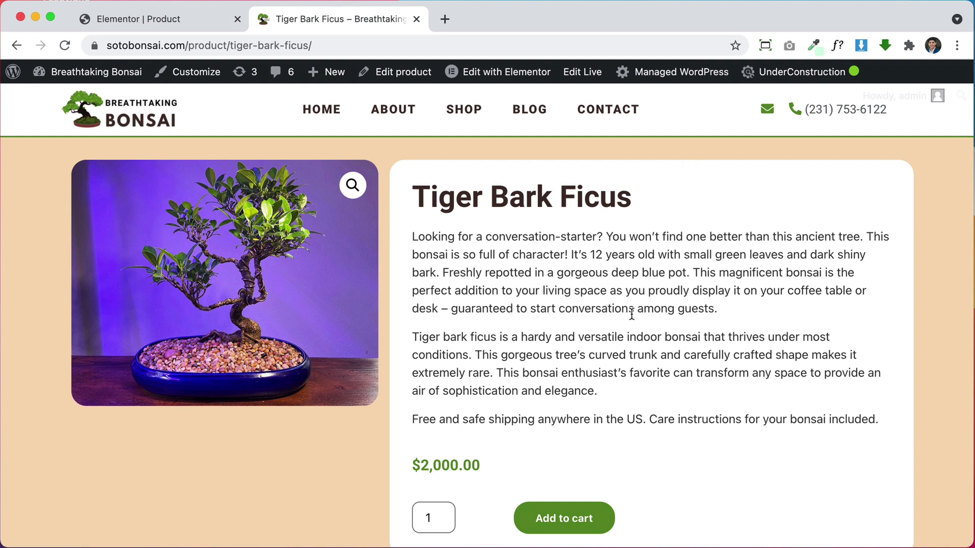
scroll(631, 314, "down", 2)
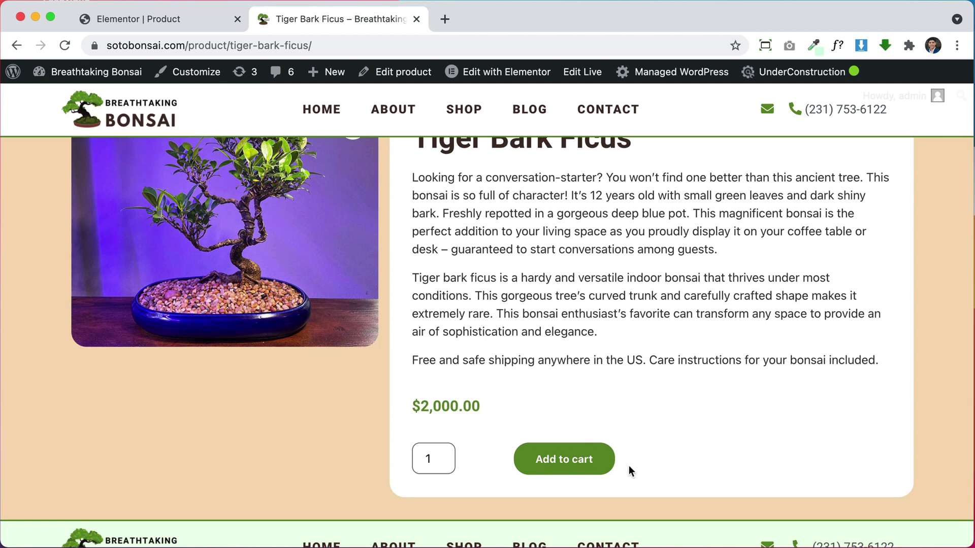
Add the Tiger Bark Ficus to the cart and review the cart page.
left_click(583, 462)
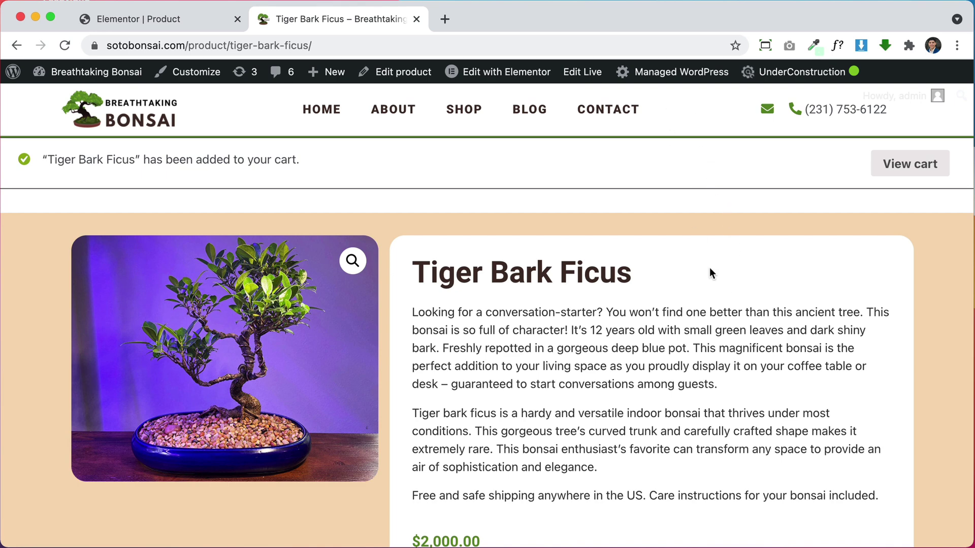
scroll(679, 396, "down", 3)
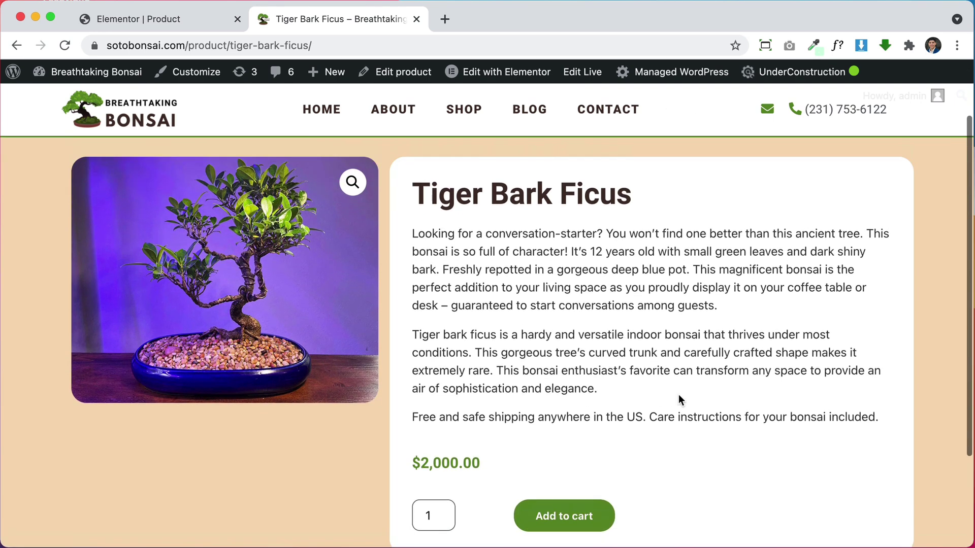
scroll(678, 394, "up", 3)
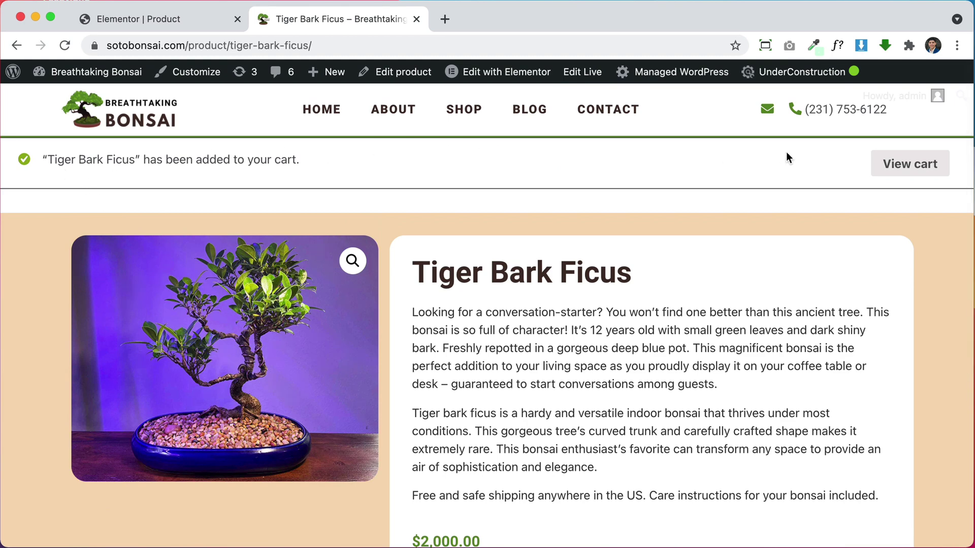
left_click(916, 169)
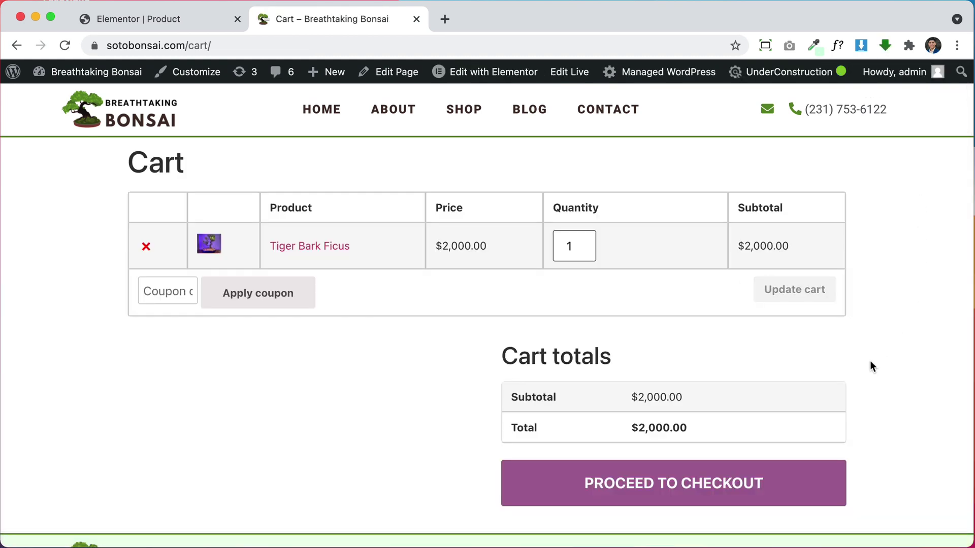
scroll(869, 364, "down", 3)
scroll(870, 364, "up", 3)
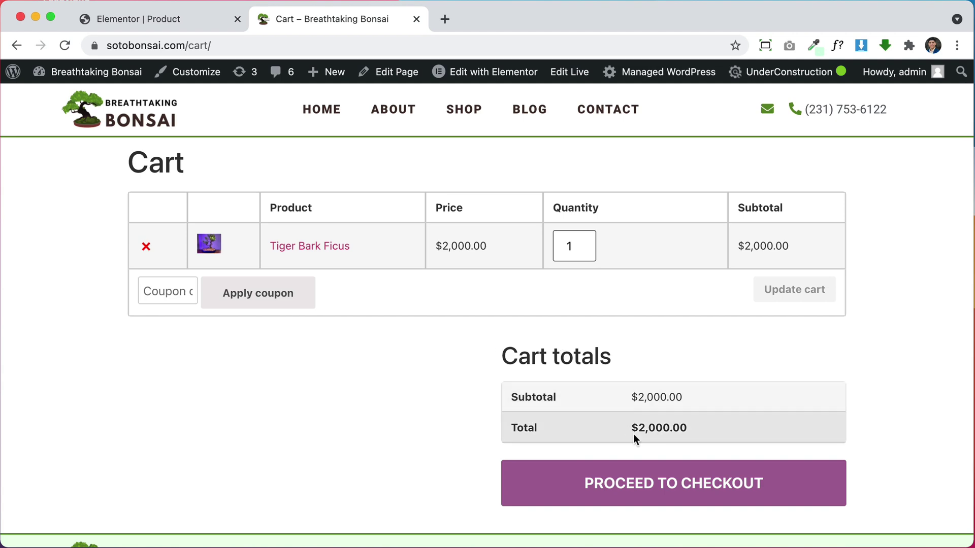
Proceed to checkout, review the checkout page's billing form and return to the cart page.
left_click(657, 482)
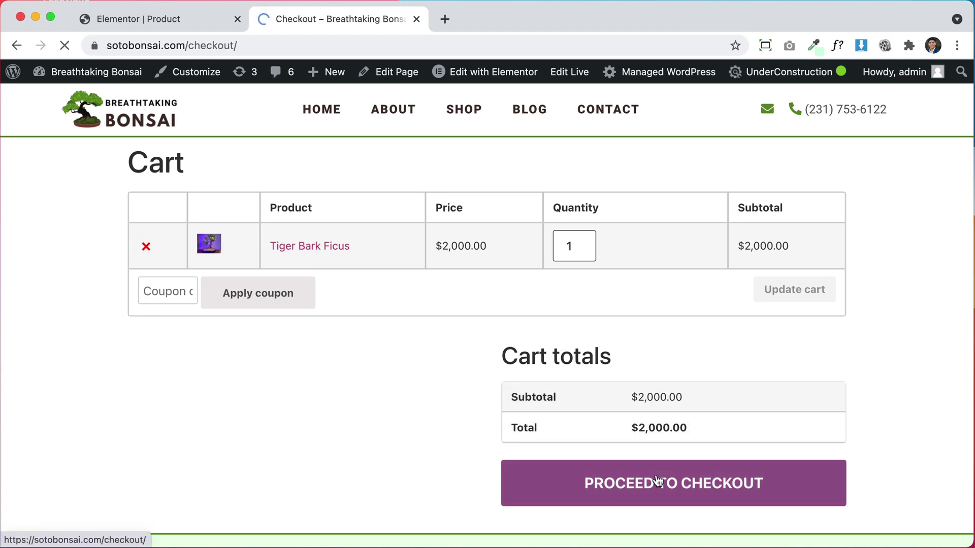
scroll(775, 412, "down", 3)
scroll(775, 410, "down", 15)
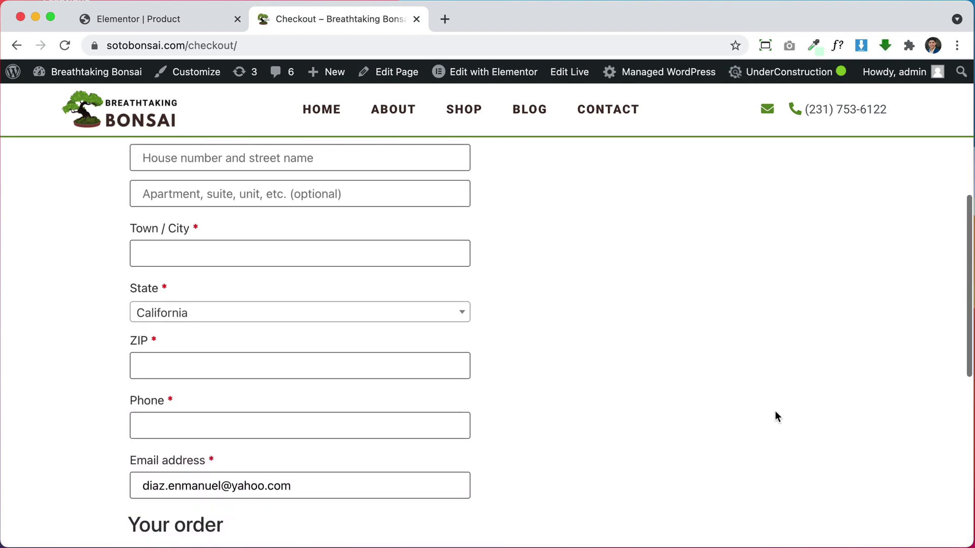
scroll(802, 263, "up", 20)
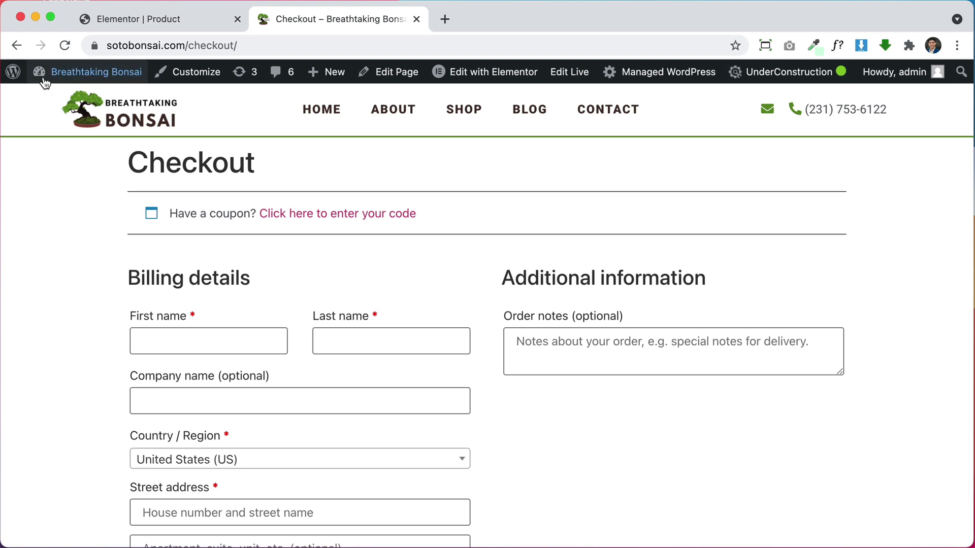
left_click(17, 49)
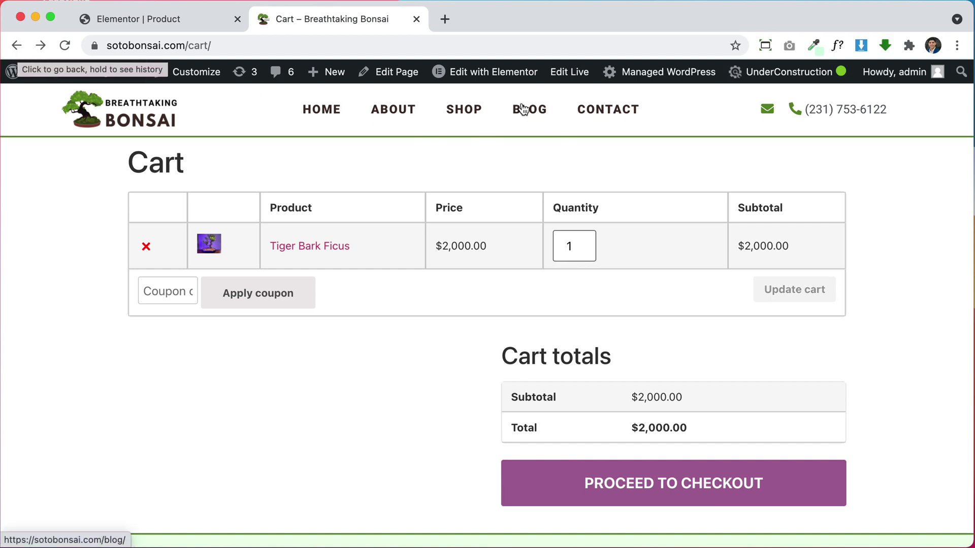
Open the Cart page for editing, preview the product template in a new tab and close the template's editor.
left_click(401, 78)
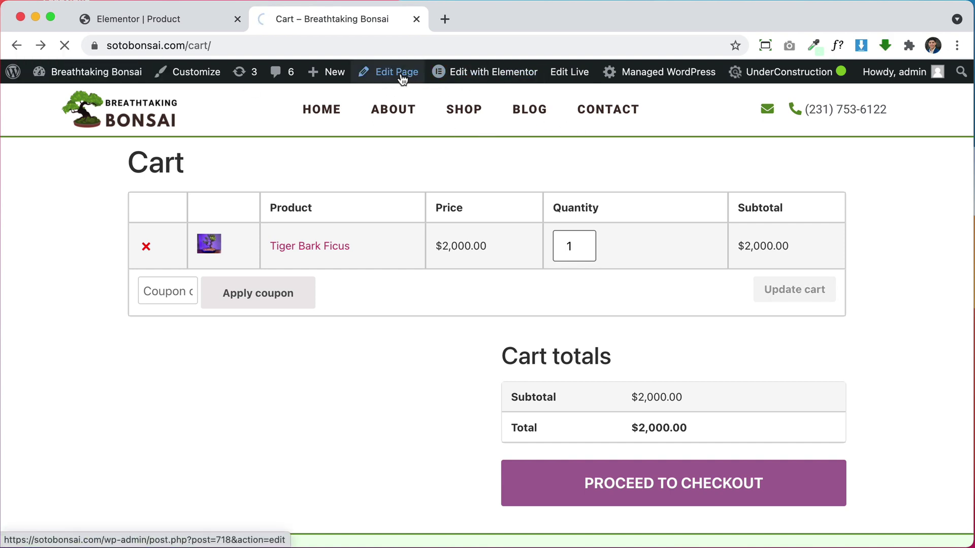
left_click(212, 23)
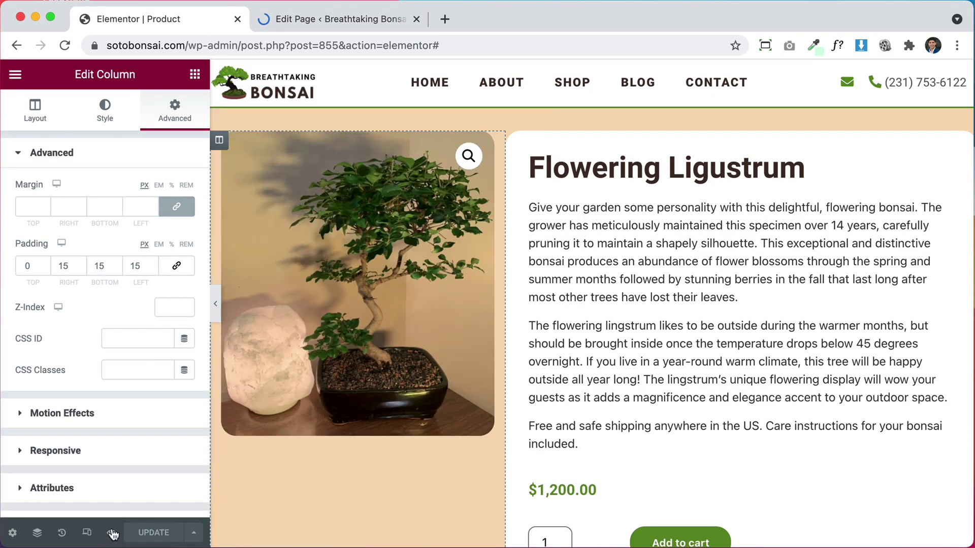
mouse_move(112, 533)
left_click(152, 491)
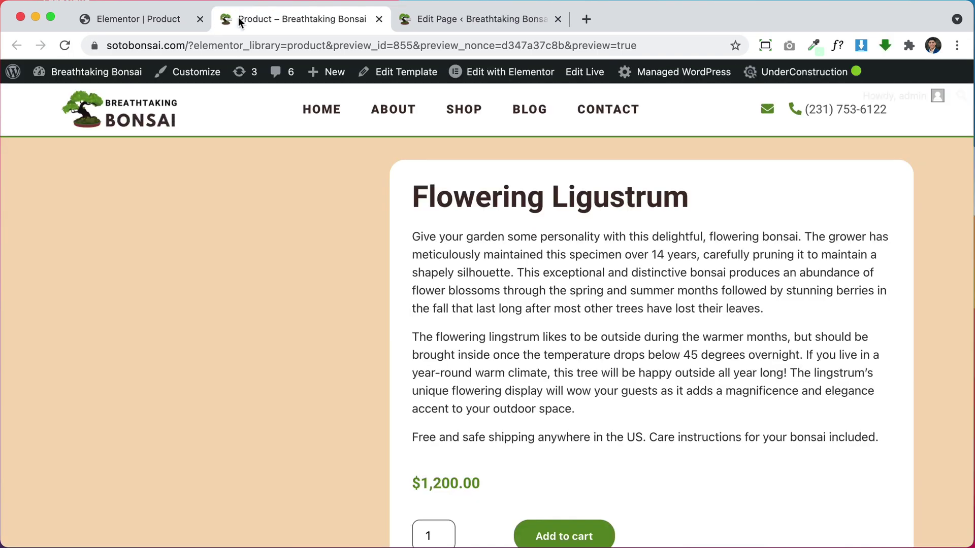
left_click(238, 20)
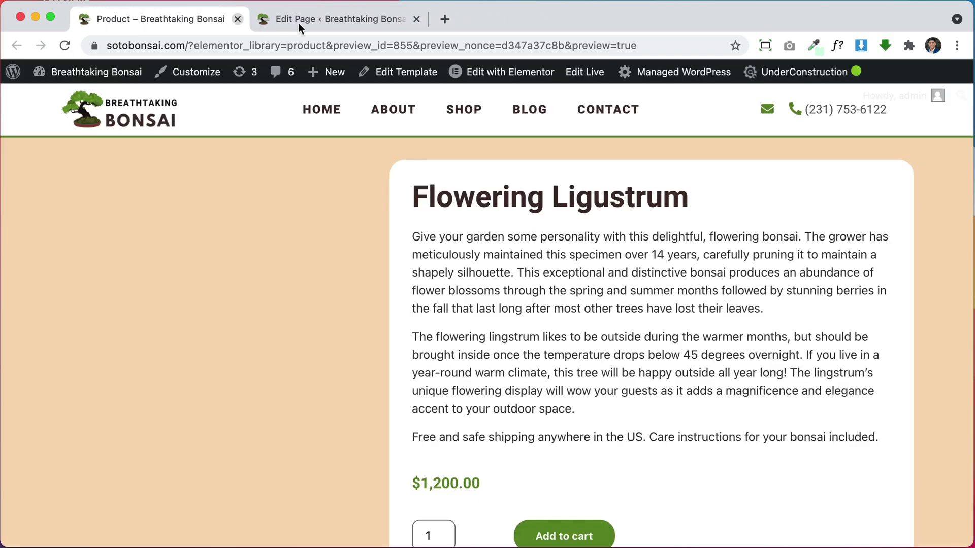
Review the Cart page's content in WordPress and open the page in Elementor.
left_click(313, 23)
scroll(523, 192, "down", 5)
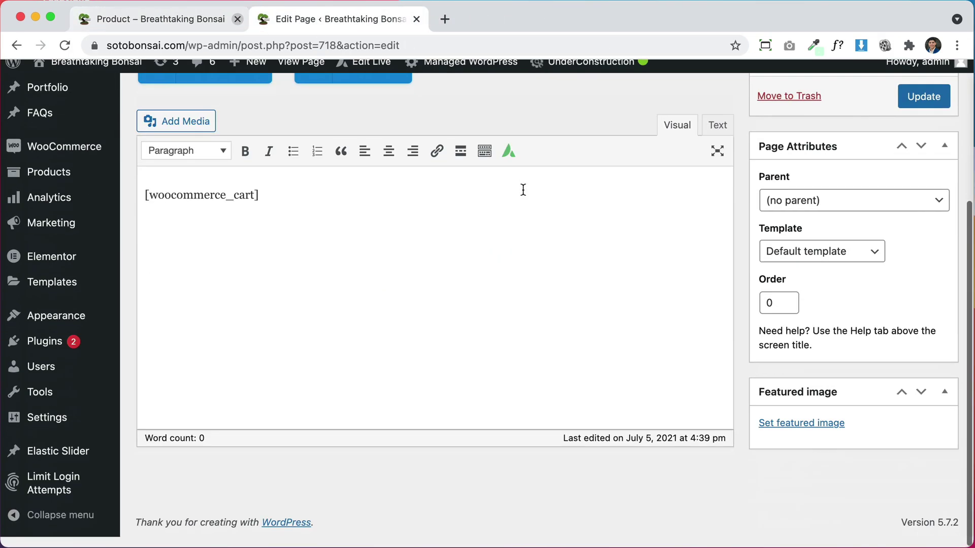
scroll(523, 192, "up", 5)
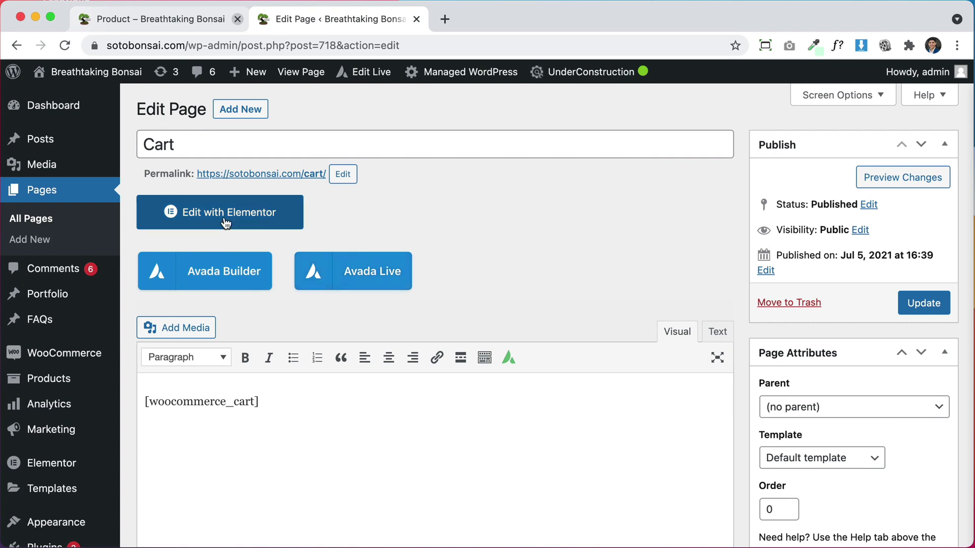
left_click(269, 223)
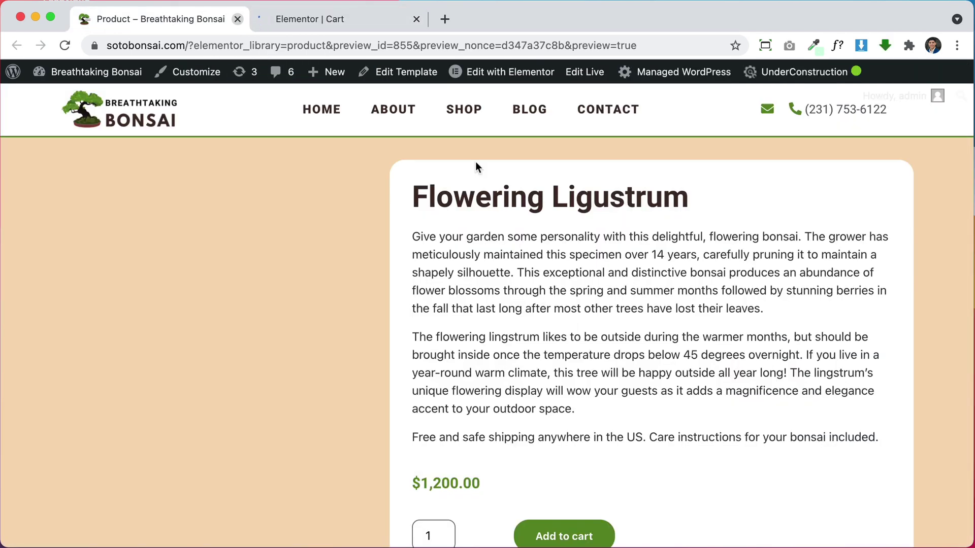
Open the live Shop page's products archive template in Elementor.
left_click(324, 18)
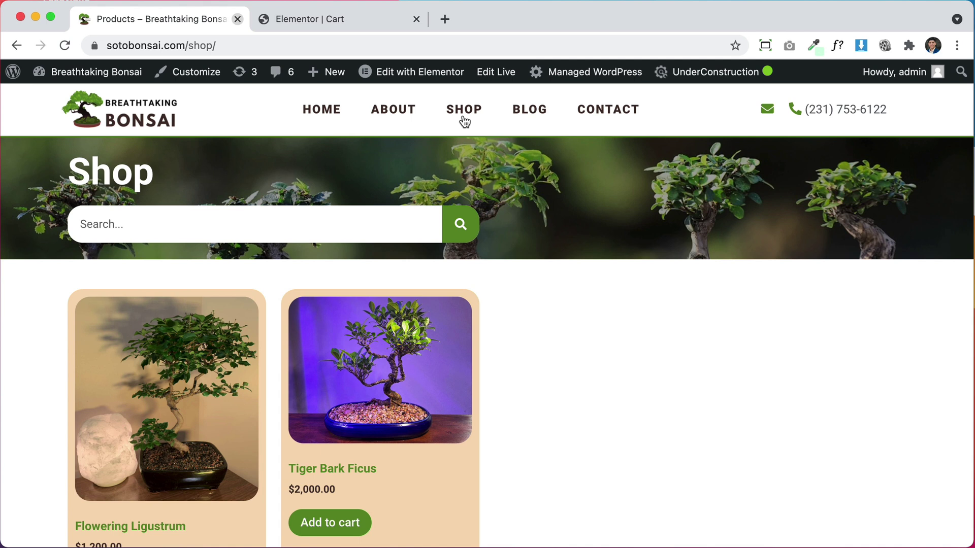
mouse_move(419, 73)
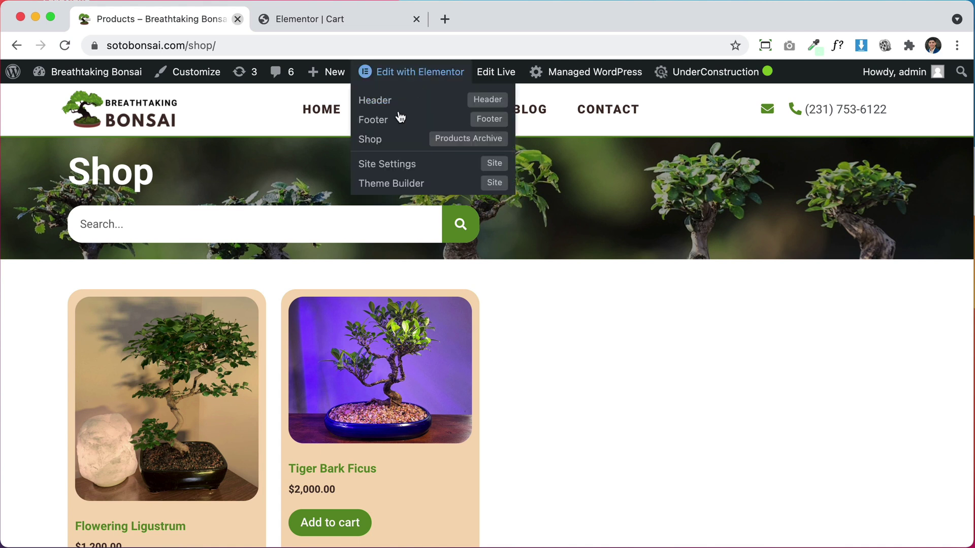
left_click(380, 141)
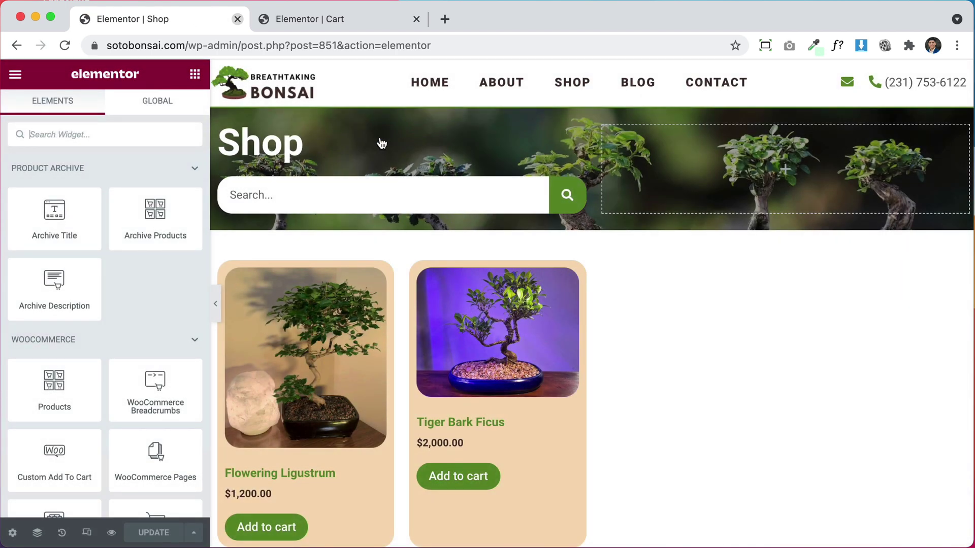
Copy the Shop page's banner section and paste it into a new section above the cart table on the Cart page.
mouse_move(509, 189)
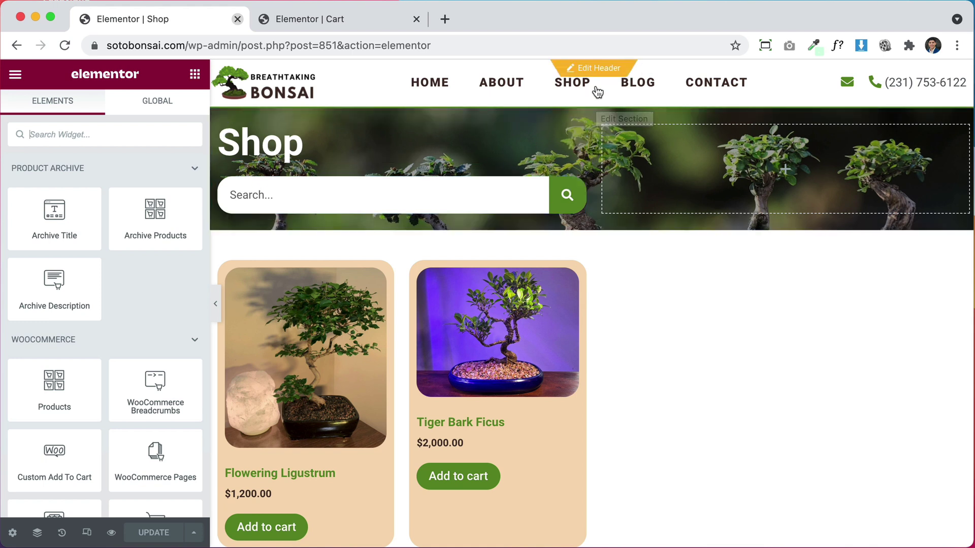
right_click(593, 104)
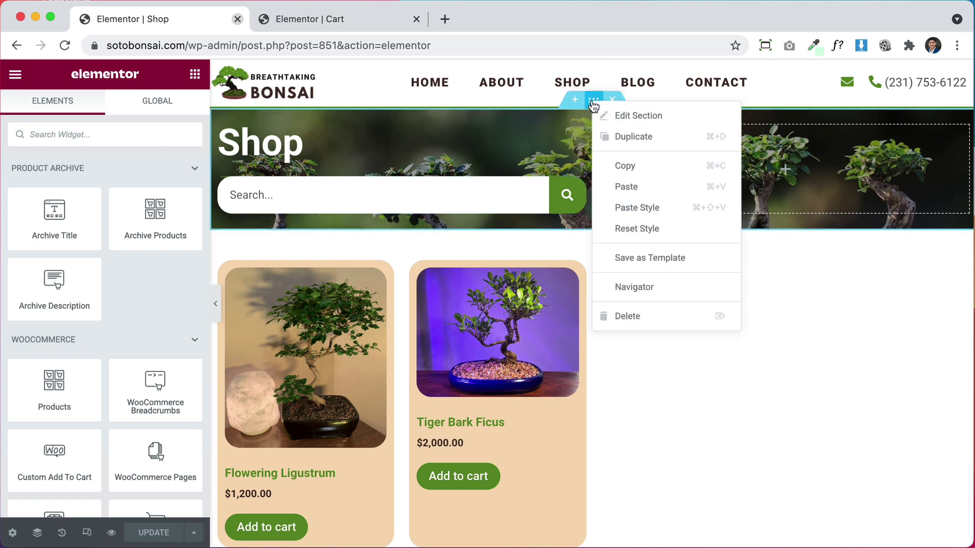
left_click(636, 167)
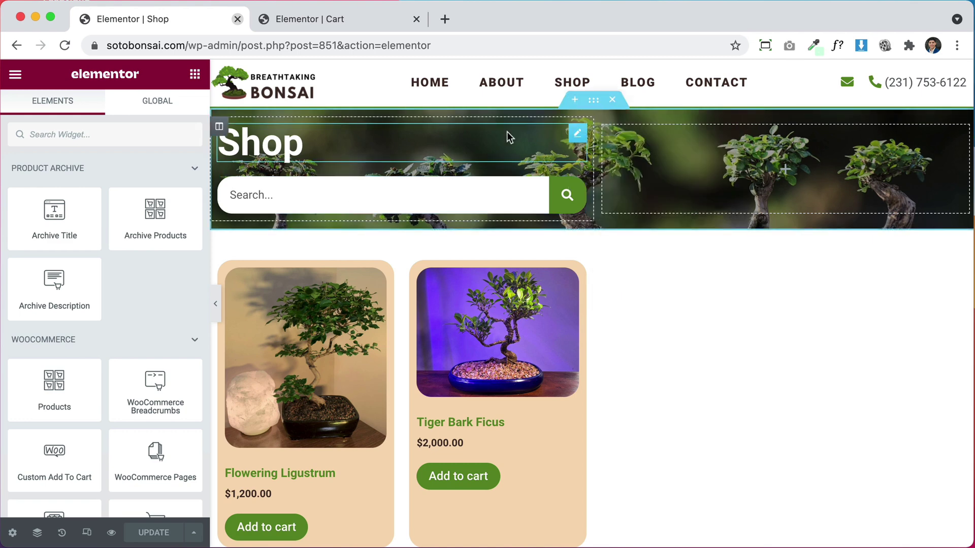
left_click(288, 21)
mouse_move(333, 183)
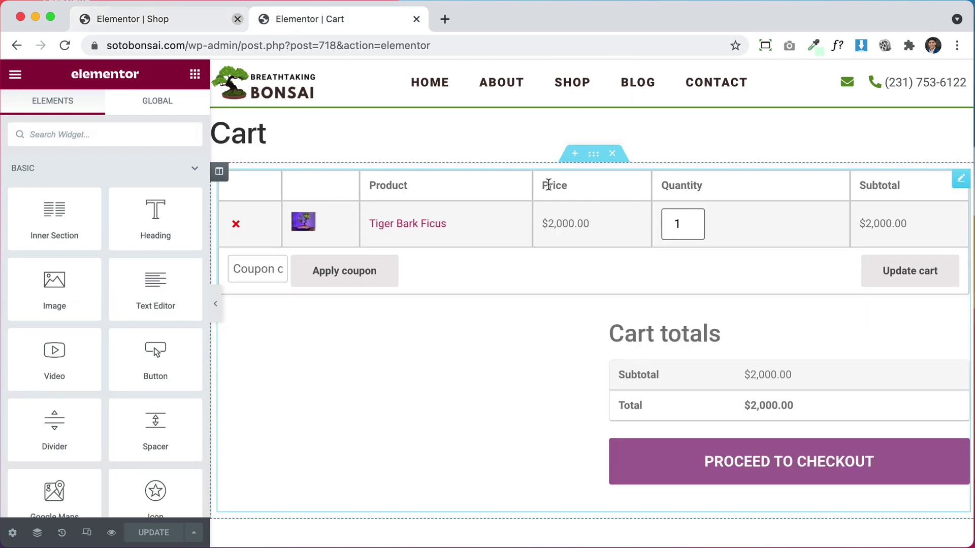
left_click(574, 153)
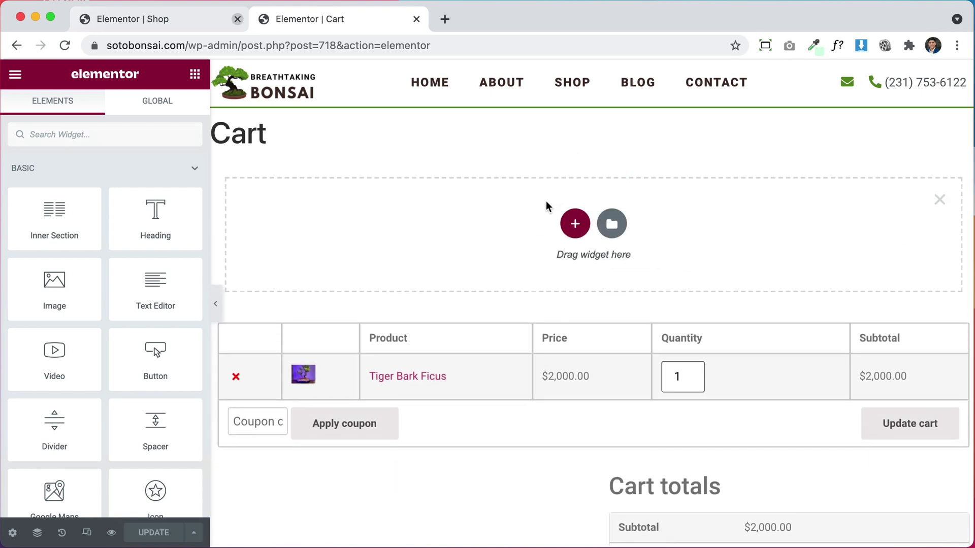
right_click(516, 211)
left_click(544, 228)
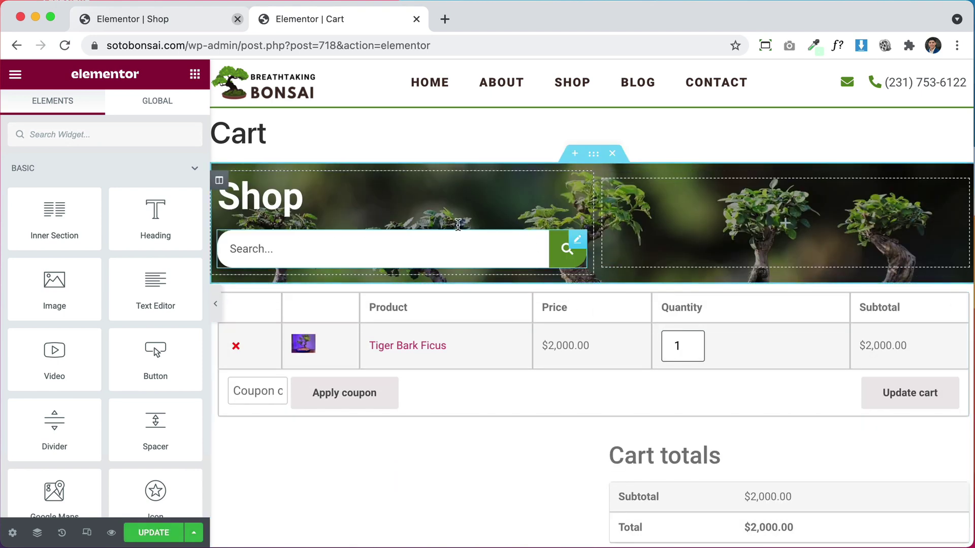
Delete the search form from the pasted banner and change the banner heading to Cart.
right_click(568, 249)
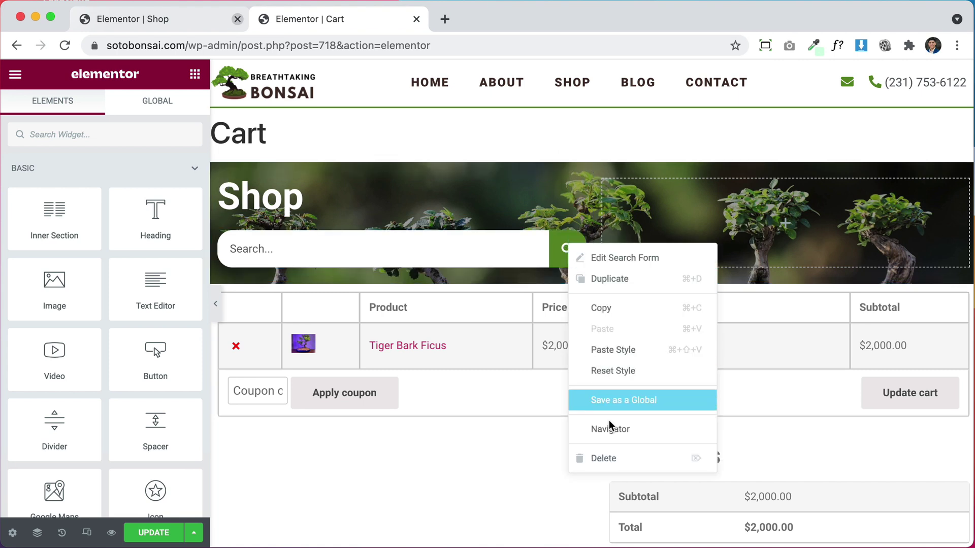
left_click(586, 459)
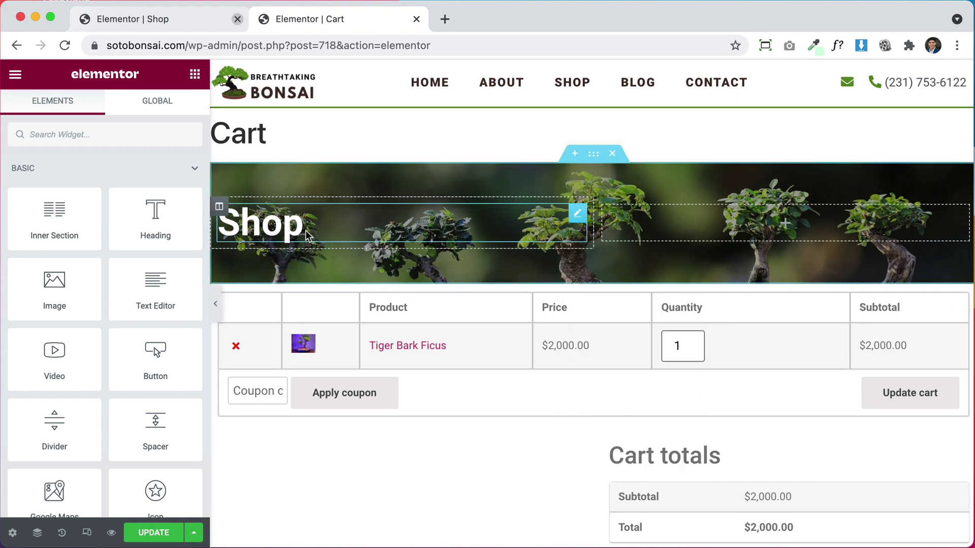
left_click(573, 213)
triple_click(96, 198)
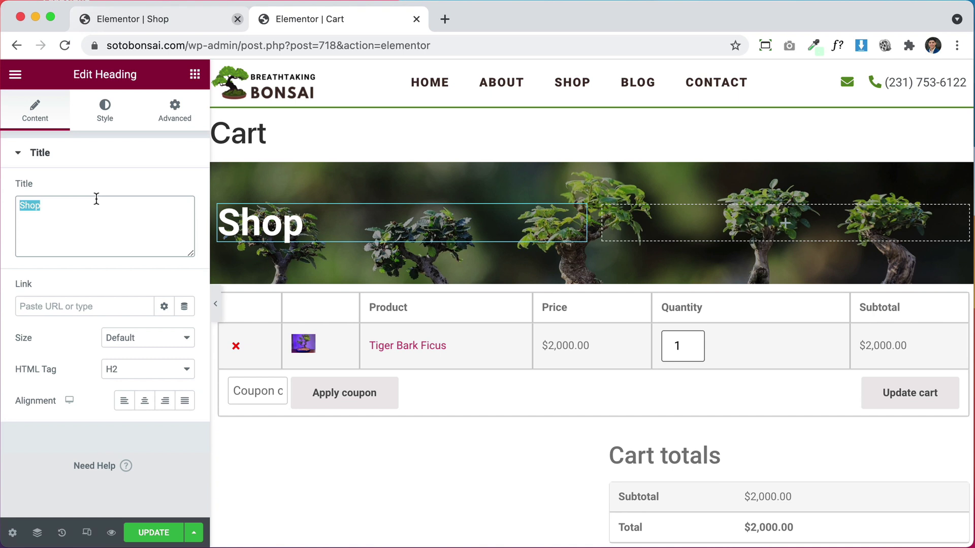
type("Cart")
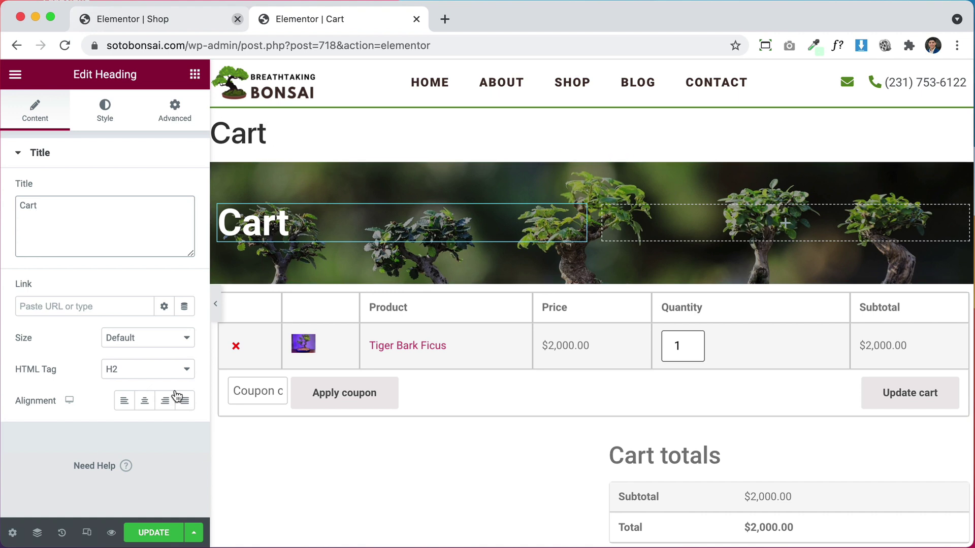
Turn on Hide Title for the Cart page so only the banner heading is used.
left_click(12, 534)
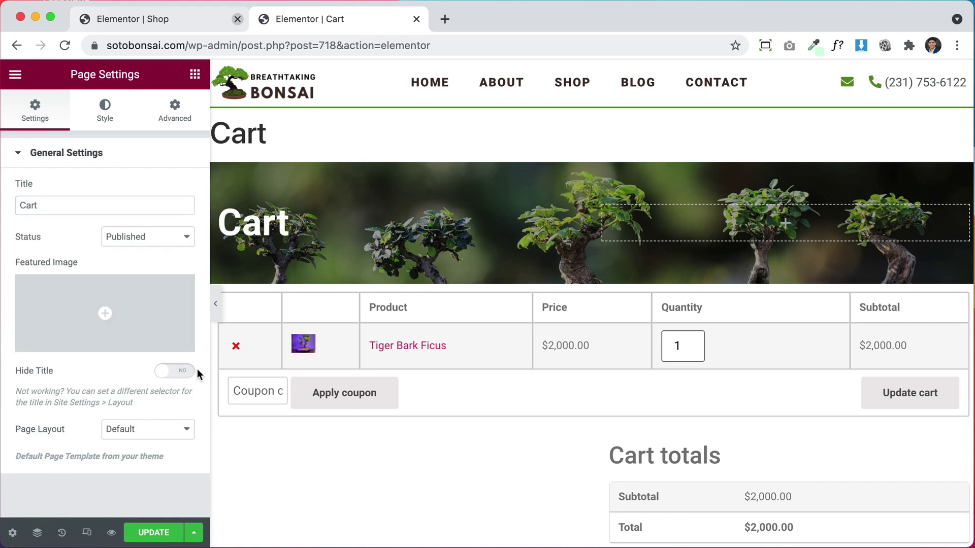
left_click(181, 374)
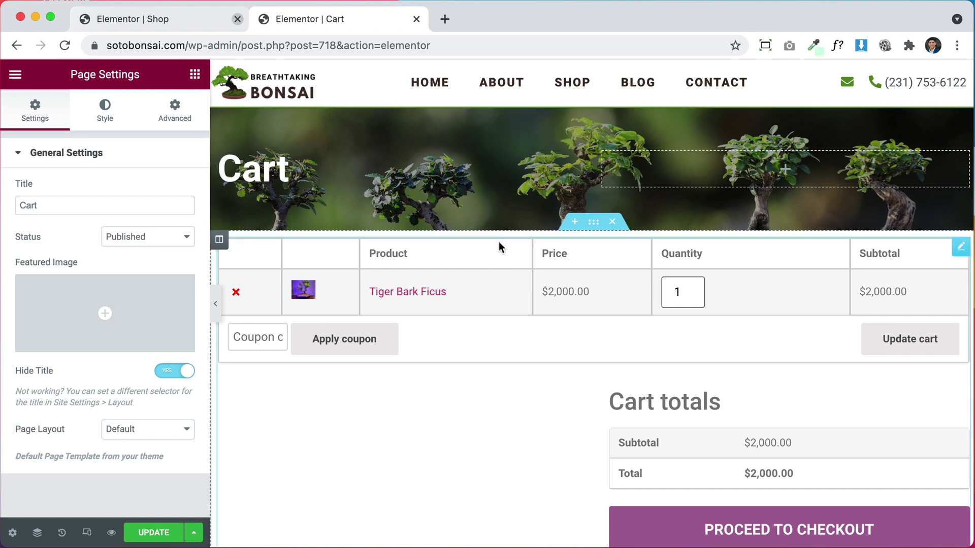
scroll(492, 308, "down", 3)
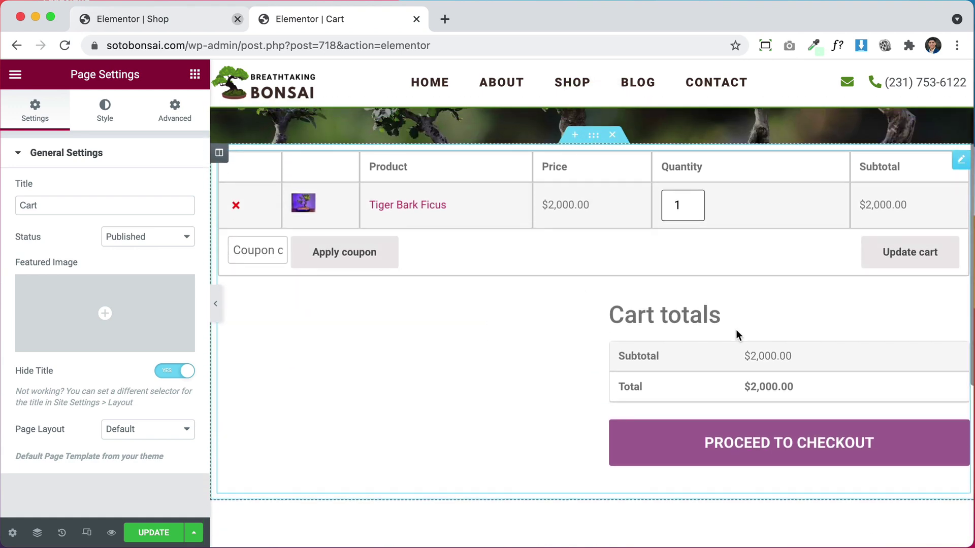
scroll(704, 385, "up", 1)
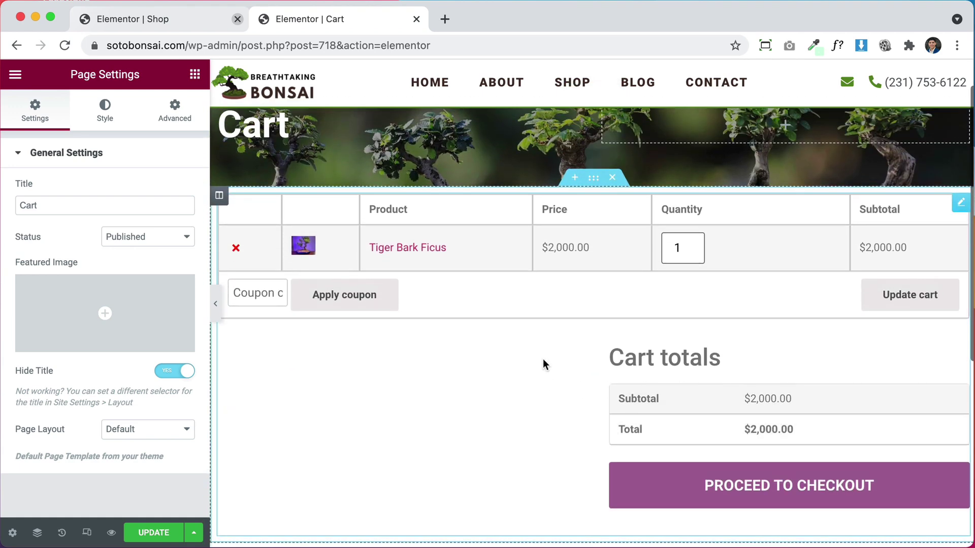
Set the cart table section's padding to 30 px on all sides and update the page.
left_click(593, 179)
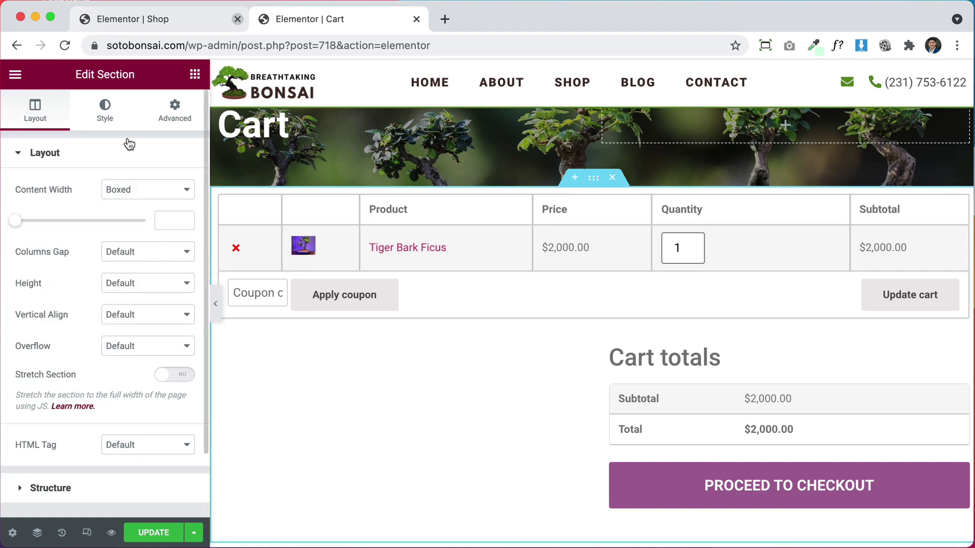
left_click(175, 113)
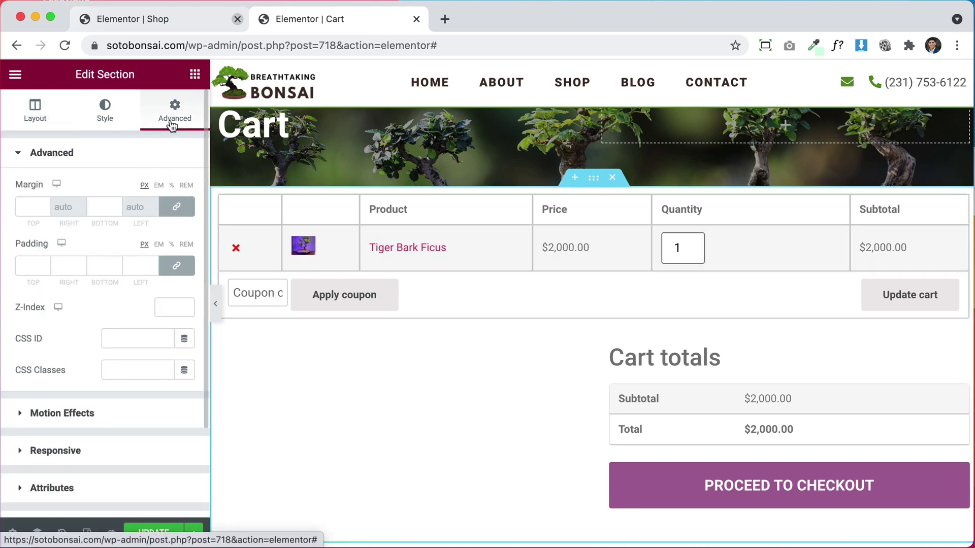
left_click(28, 264)
type("30")
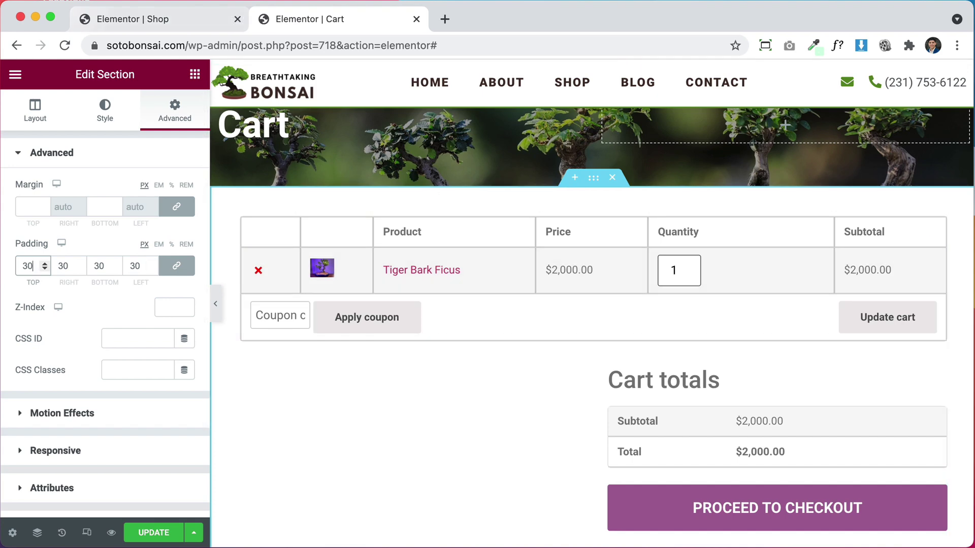
scroll(772, 474, "down", 3)
scroll(772, 474, "up", 2)
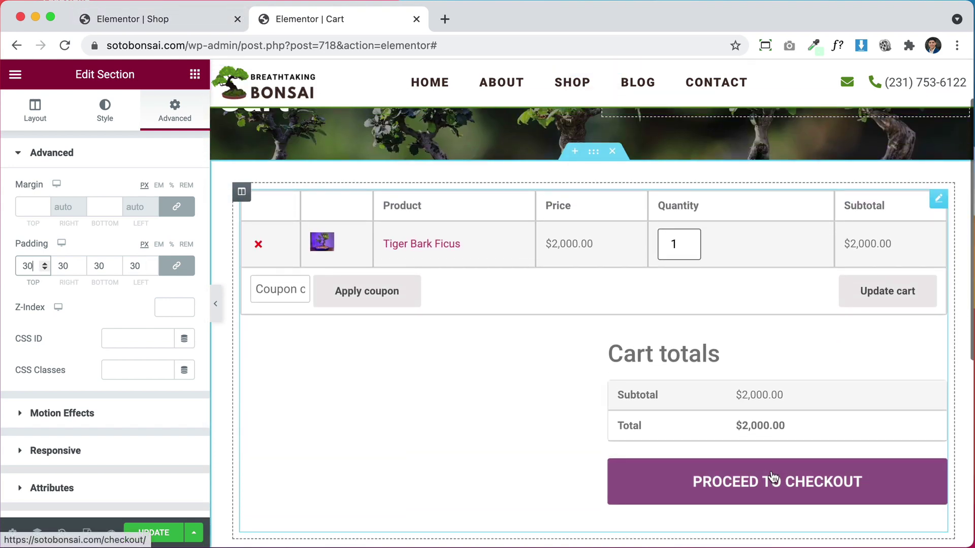
scroll(724, 360, "up", 2)
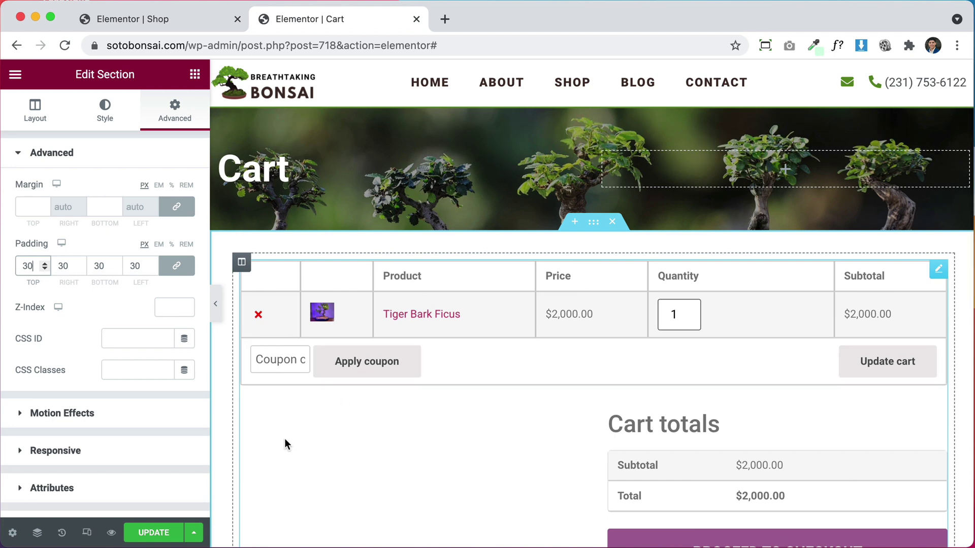
left_click(155, 532)
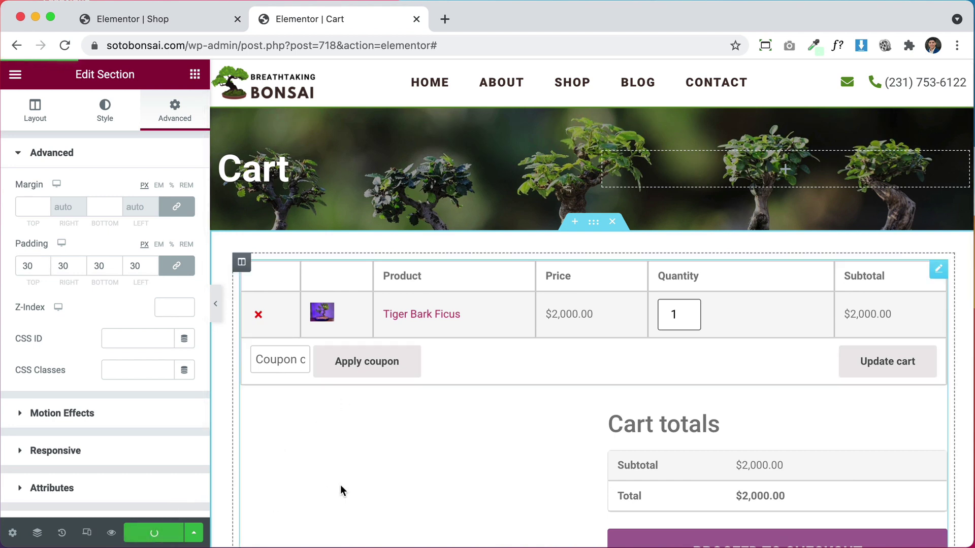
Set the cart table section's link color to the green global color #5D8C28.
scroll(379, 486, "down", 1)
scroll(380, 483, "down", 3)
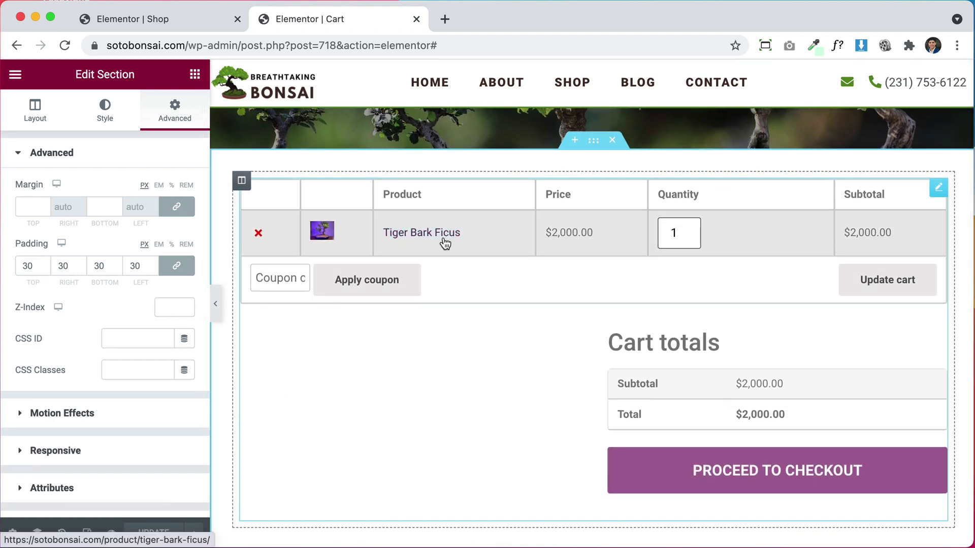
scroll(530, 281, "up", 3)
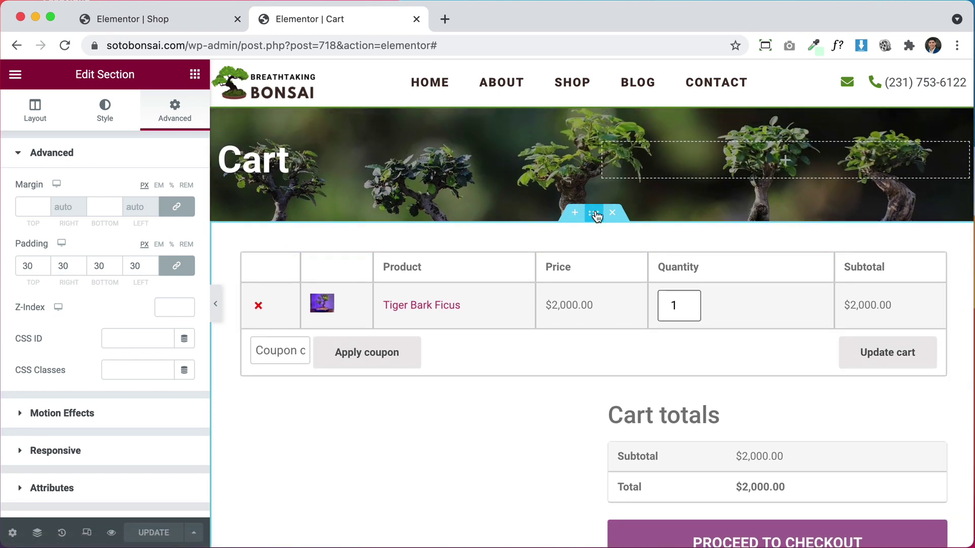
scroll(26, 337, "down", 3)
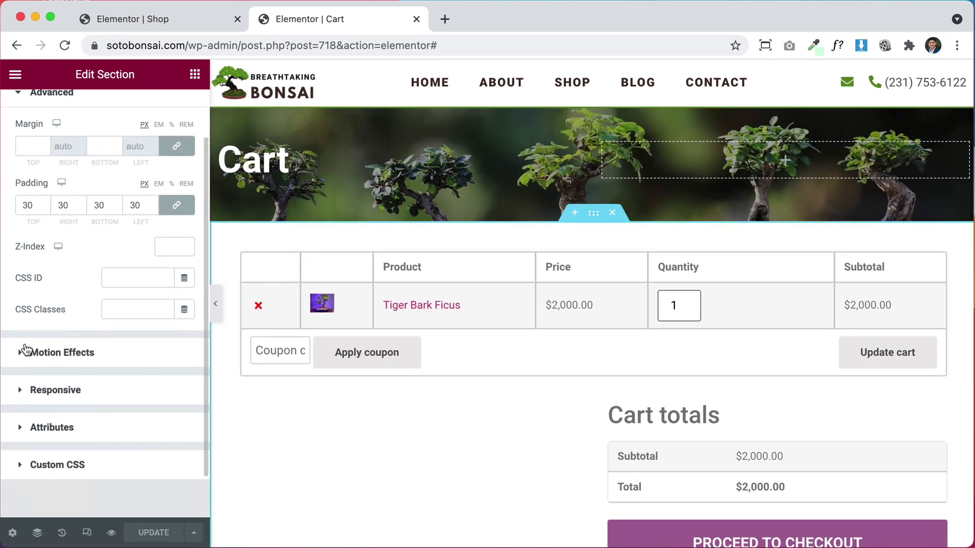
scroll(26, 353, "up", 3)
left_click(104, 107)
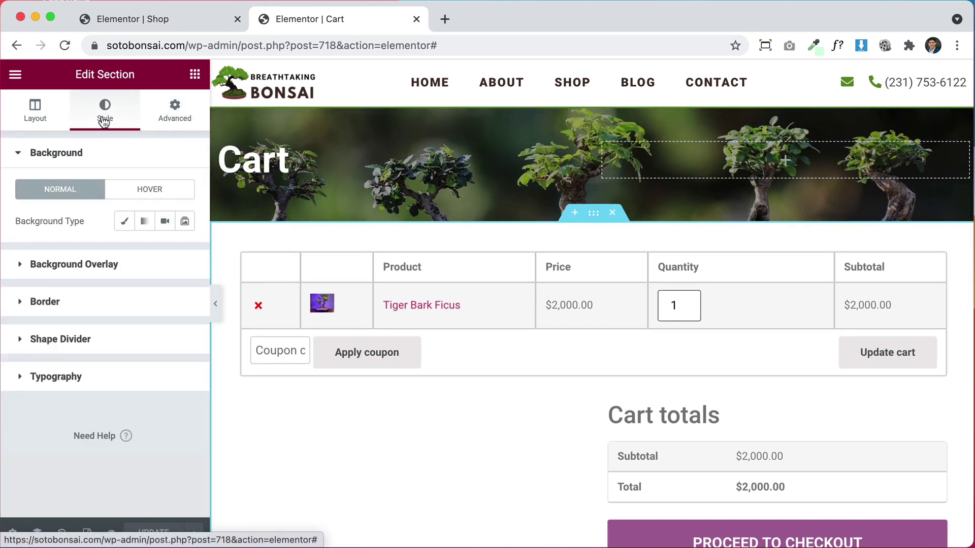
left_click(72, 375)
scroll(72, 375, "down", 2)
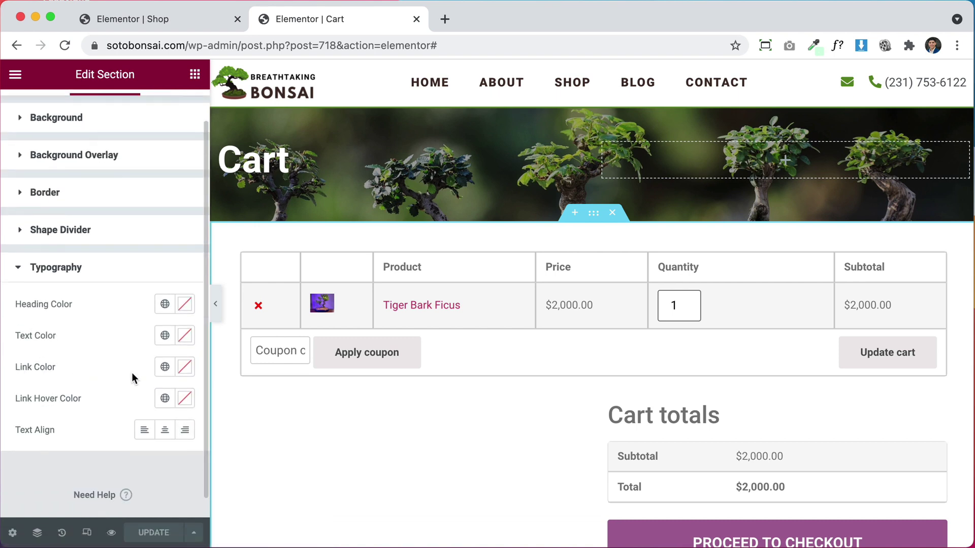
left_click(185, 367)
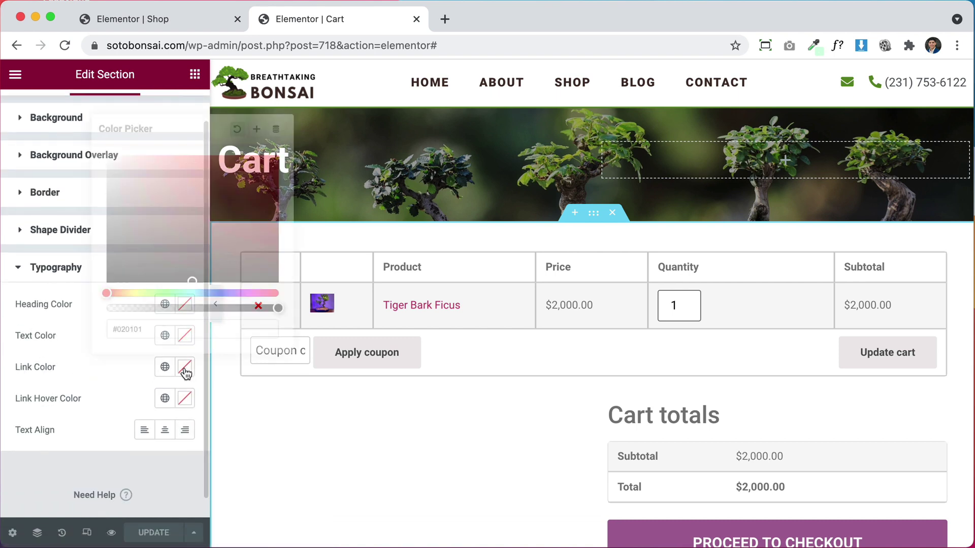
left_click(142, 364)
left_click(162, 369)
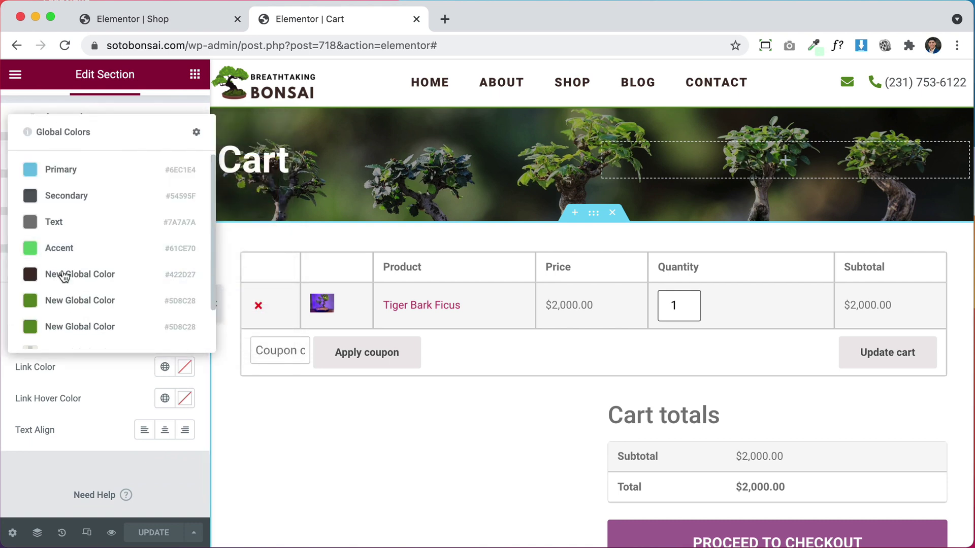
left_click(65, 300)
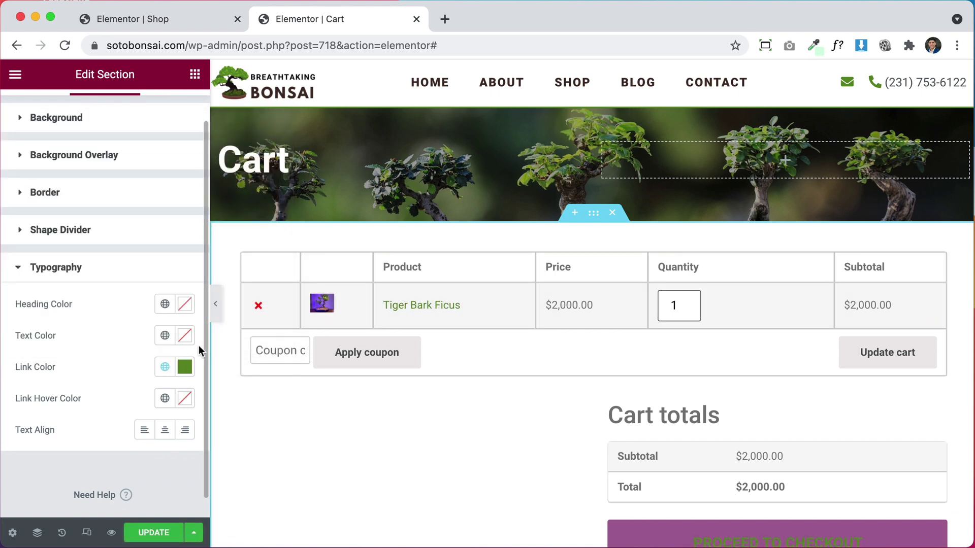
Try the dark brown global color #422D27 for the section's links and switch back to the green #5D8C28.
left_click(164, 367)
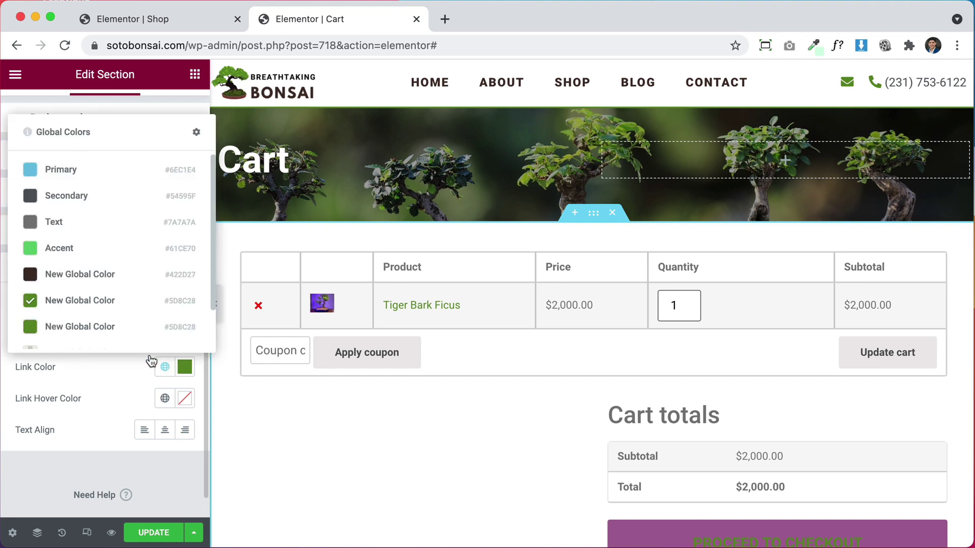
left_click(80, 278)
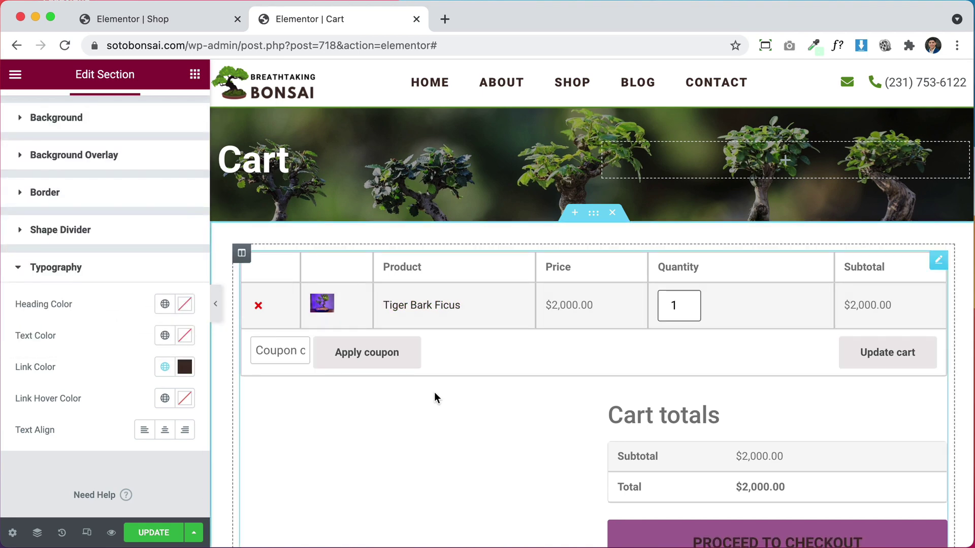
scroll(434, 391, "down", 3)
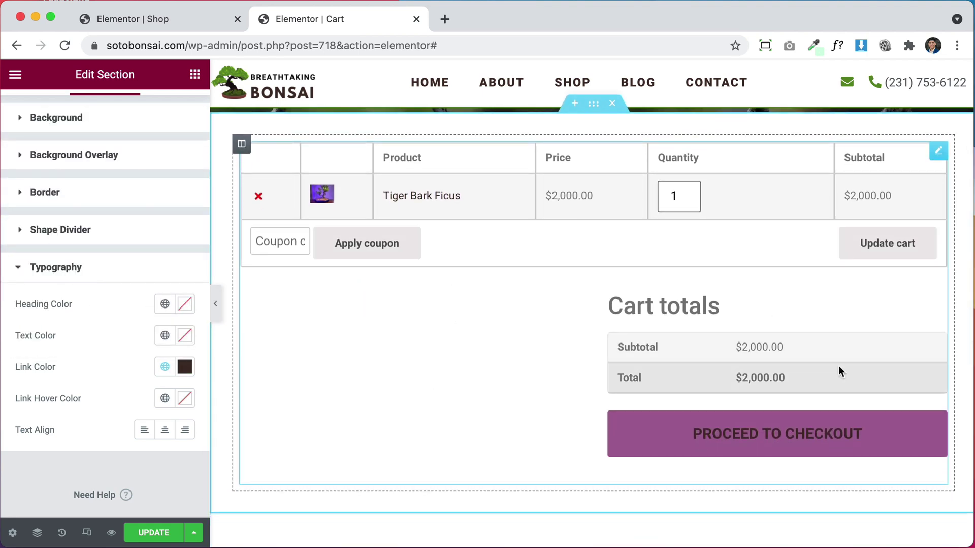
left_click(164, 368)
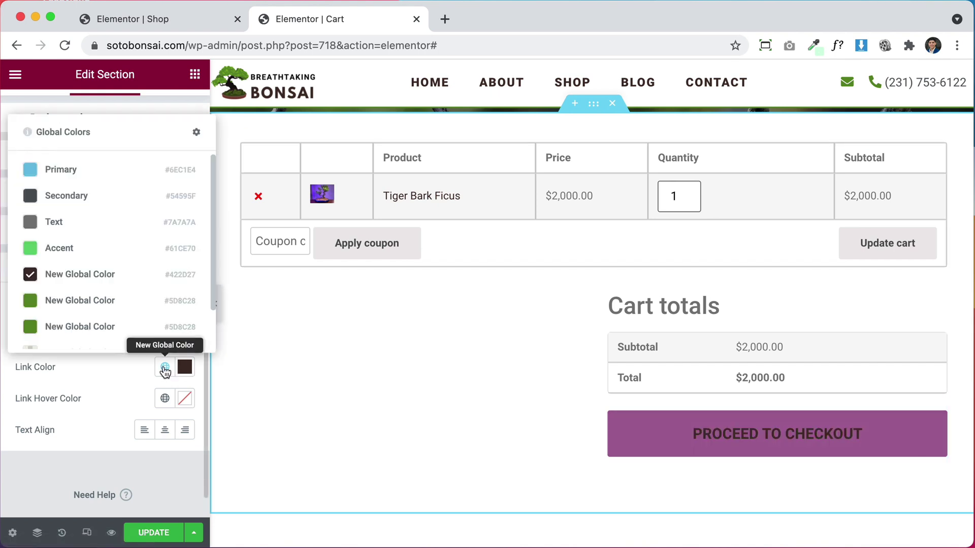
left_click(76, 298)
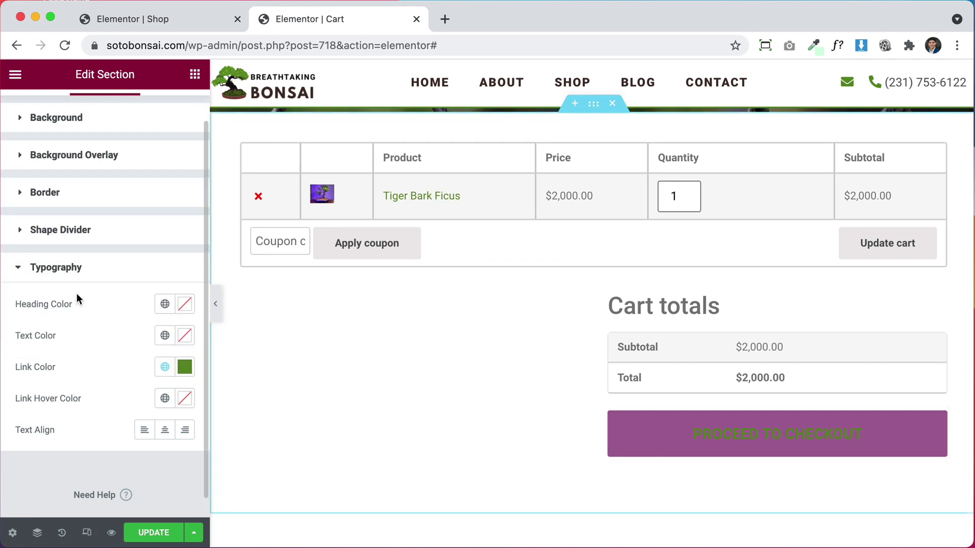
Set the cart table section's link color to the custom black #000000.
left_click(191, 373)
left_click(143, 282)
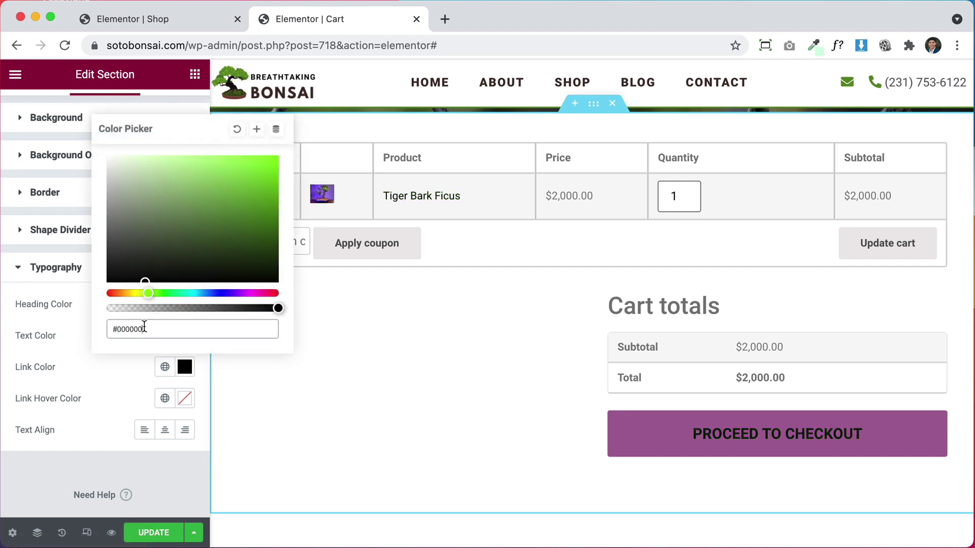
left_click(107, 427)
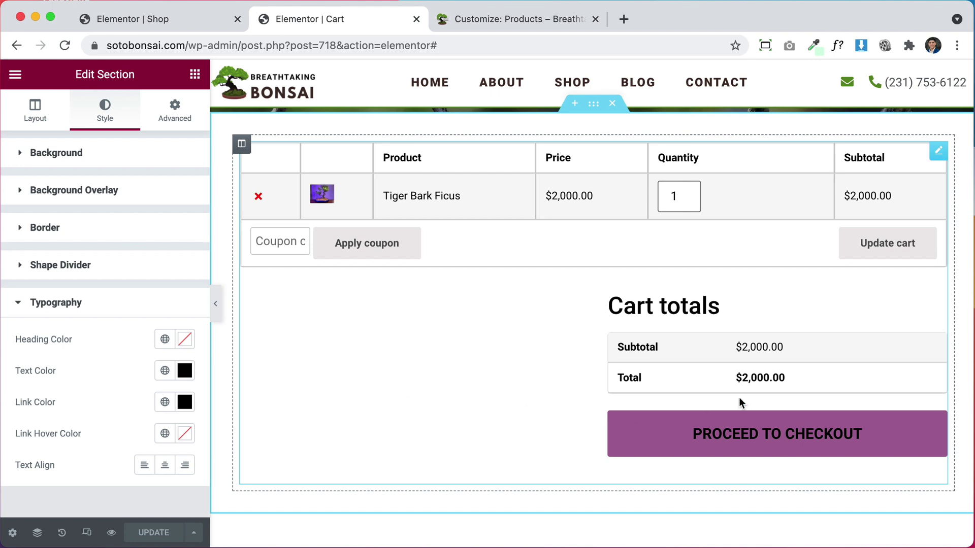
Examine the cart text widget's style, advanced and custom CSS settings for options to restyle the cart's checkout button.
left_click(937, 152)
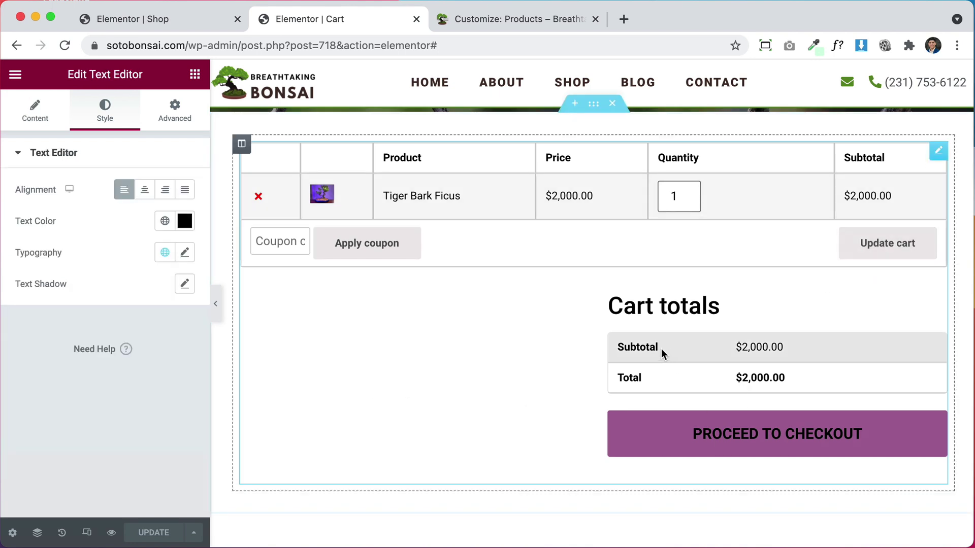
left_click(177, 122)
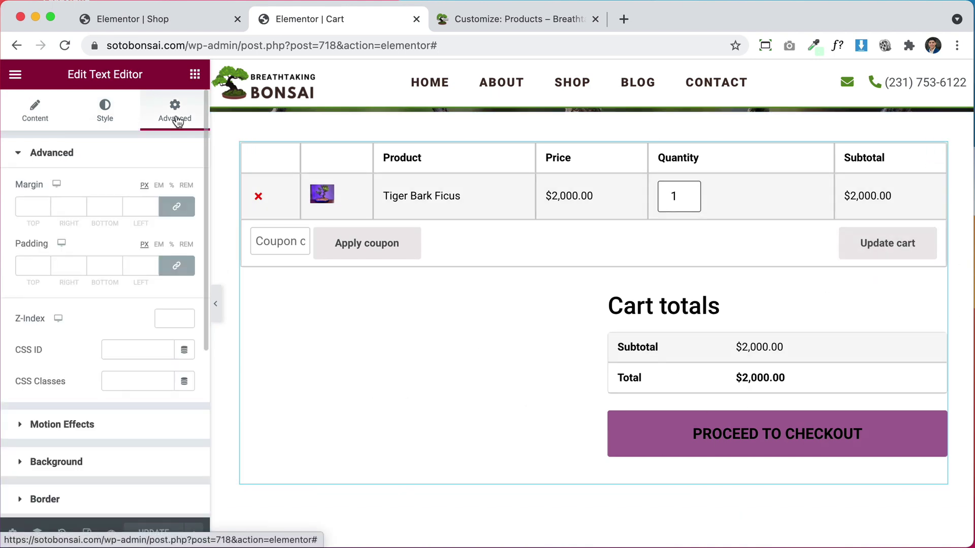
scroll(98, 433, "down", 5)
left_click(78, 419)
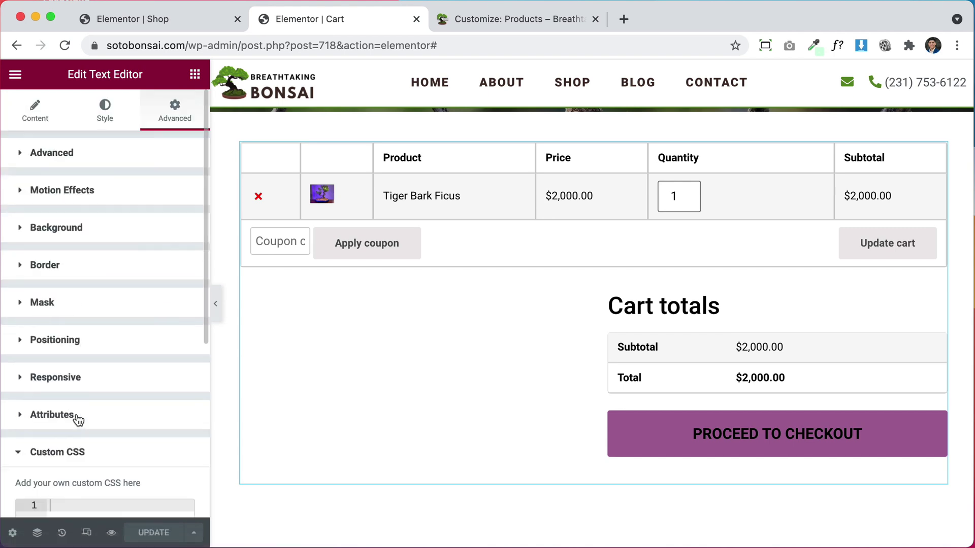
scroll(90, 413, "down", 5)
left_click(57, 211)
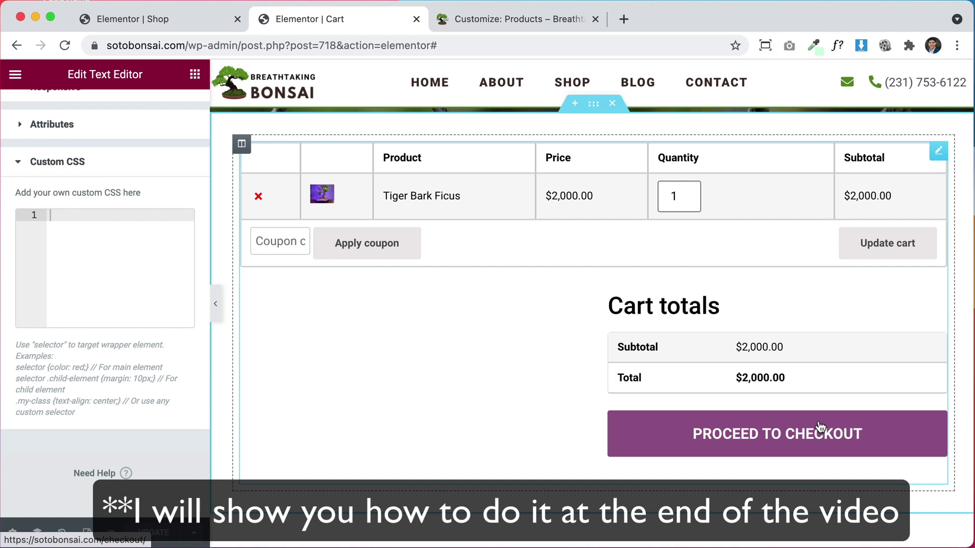
left_click(939, 151)
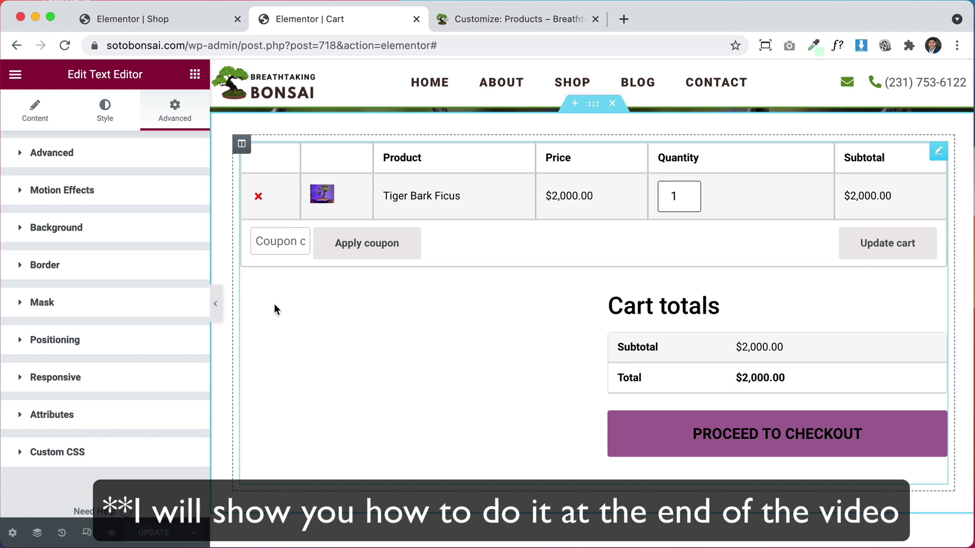
left_click(104, 120)
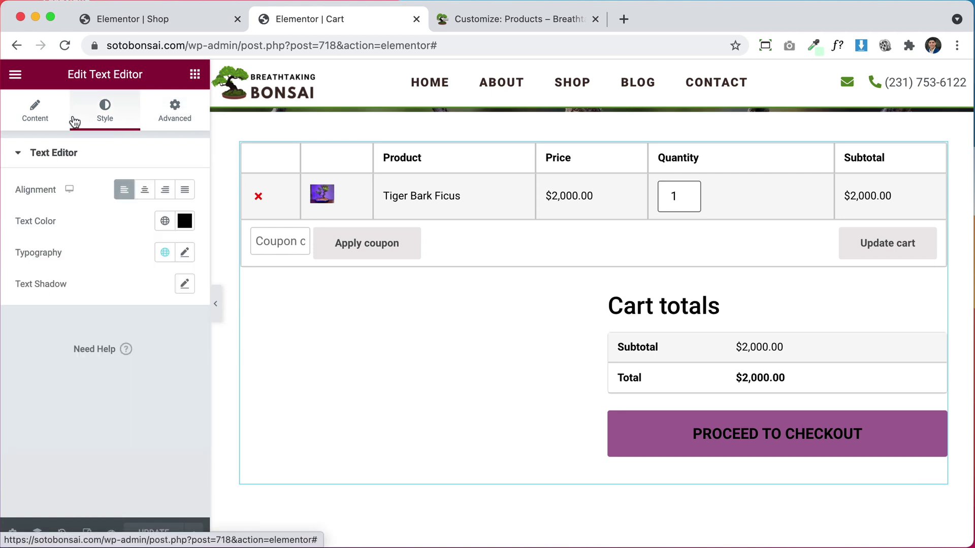
left_click(36, 117)
left_click(99, 120)
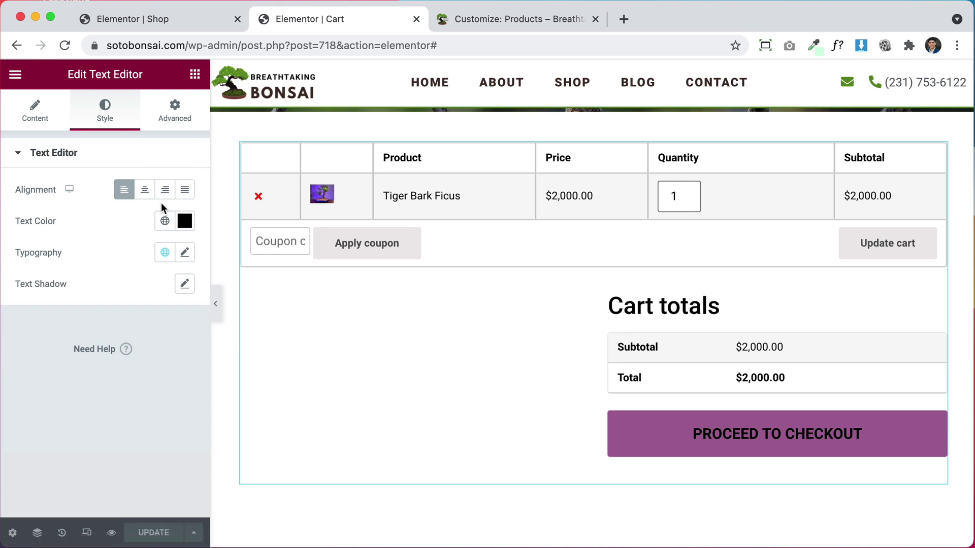
Preview the Cart page and review its banner, cart table and totals.
left_click(111, 531)
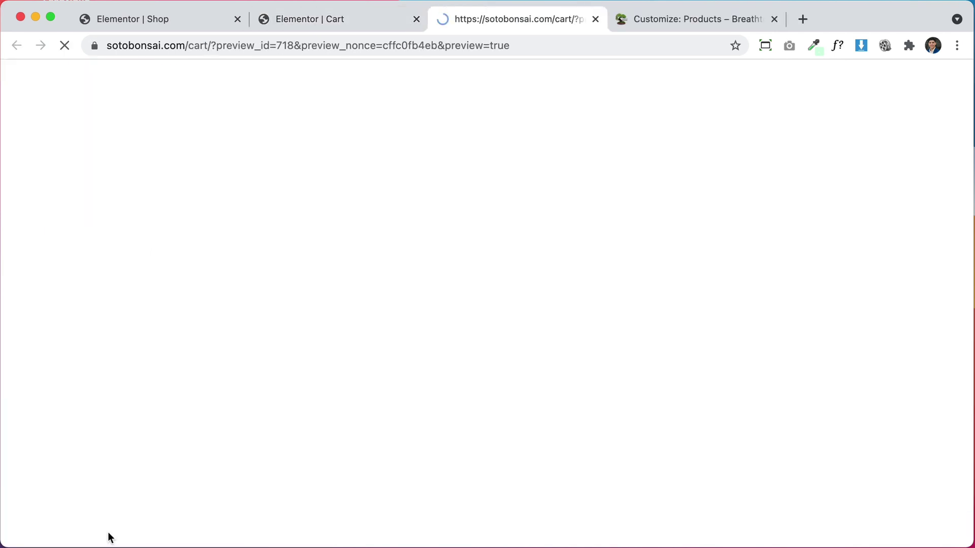
scroll(796, 383, "down", 5)
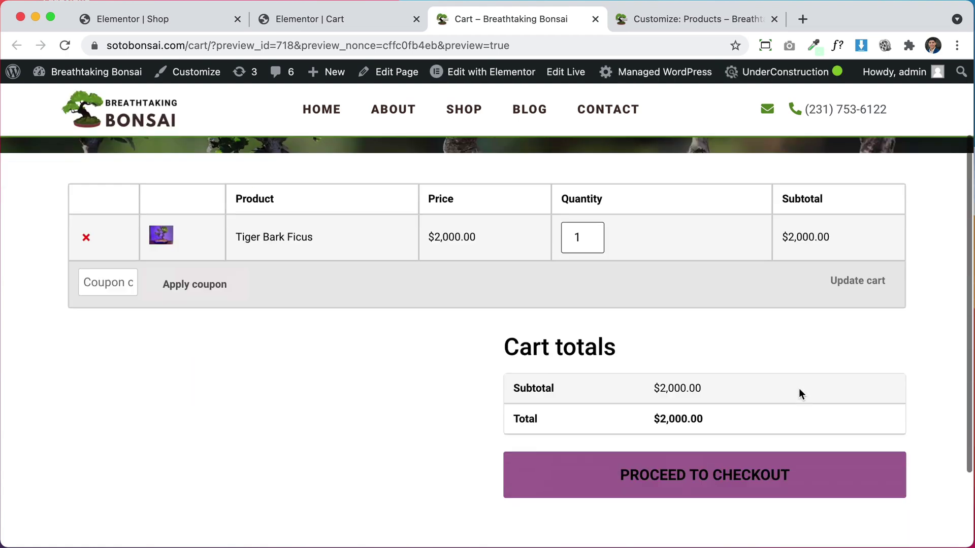
scroll(479, 350, "up", 5)
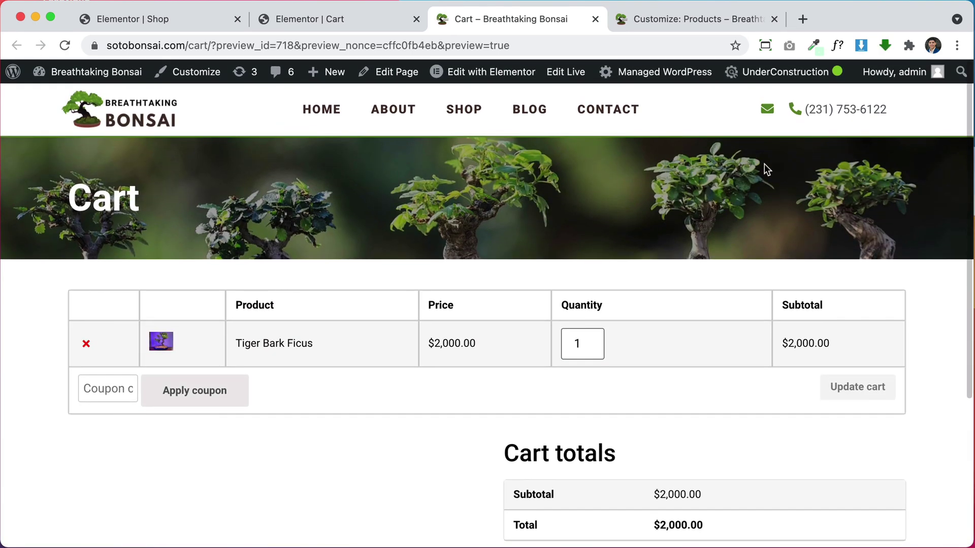
scroll(743, 364, "down", 3)
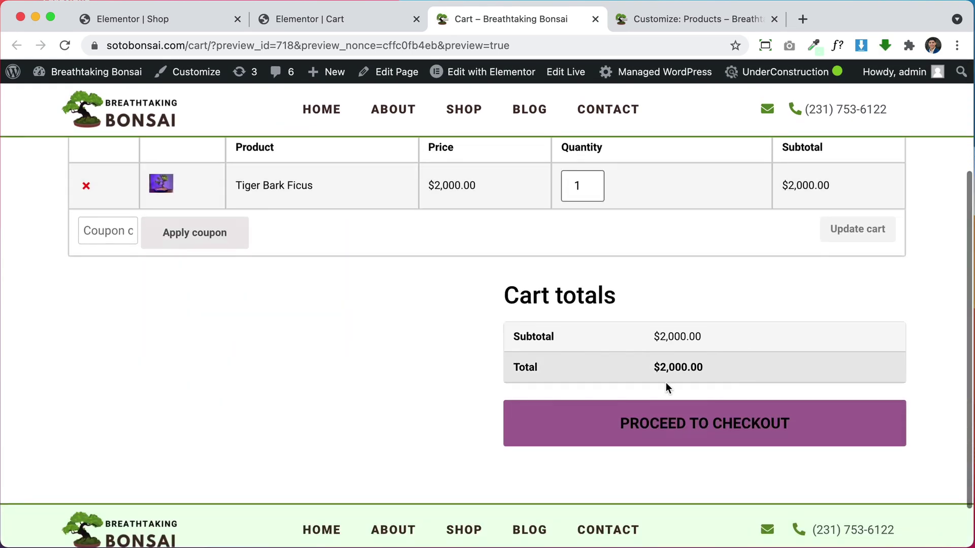
Proceed to checkout from the previewed cart and open the Checkout page for editing with Elementor.
left_click(687, 424)
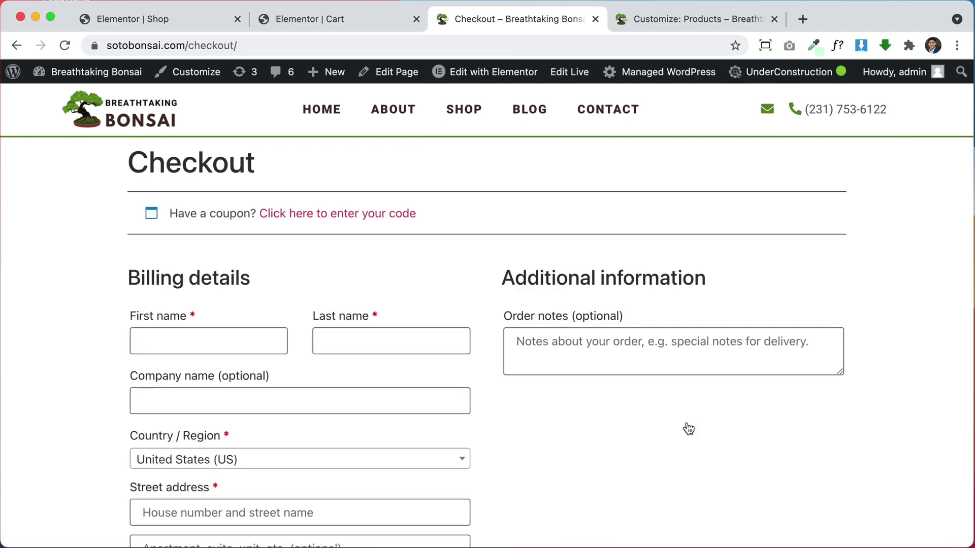
scroll(609, 463, "down", 5)
scroll(610, 463, "down", 3)
scroll(610, 464, "up", 10)
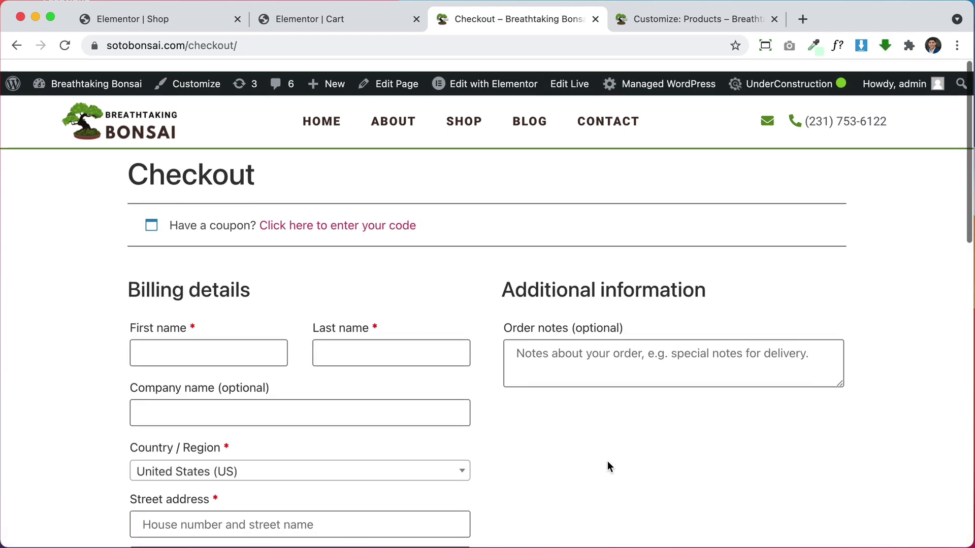
left_click(397, 77)
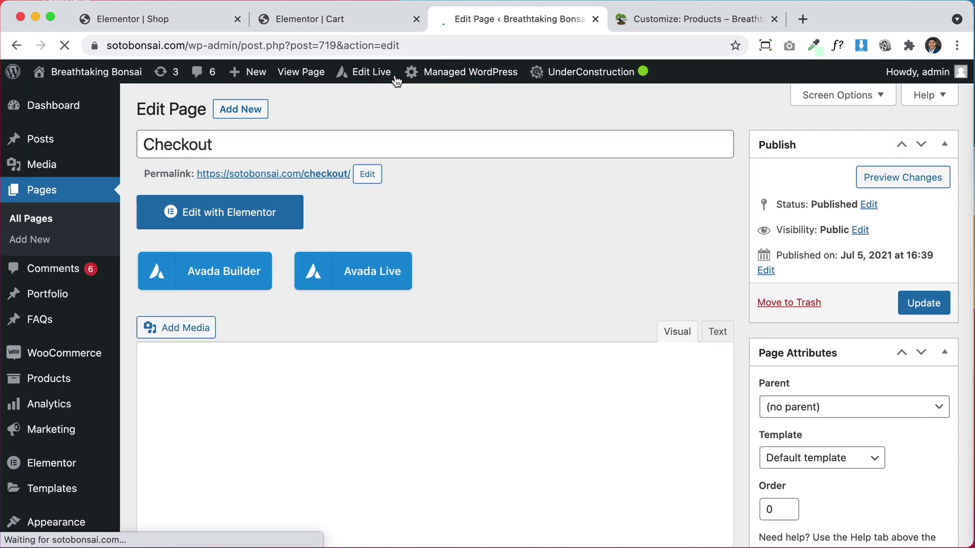
left_click(231, 216)
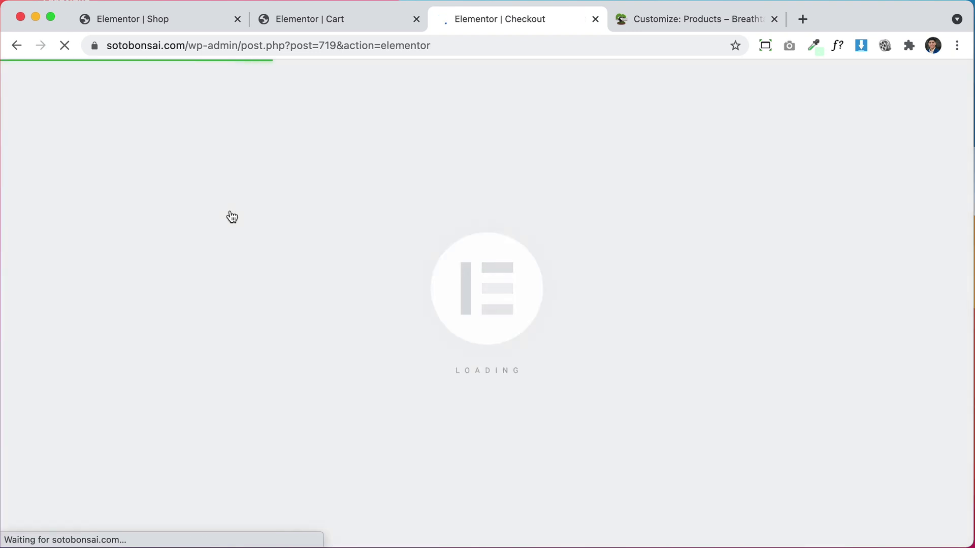
Copy the banner section from the Cart page and paste it above the coupon notice on the Checkout page.
left_click(333, 18)
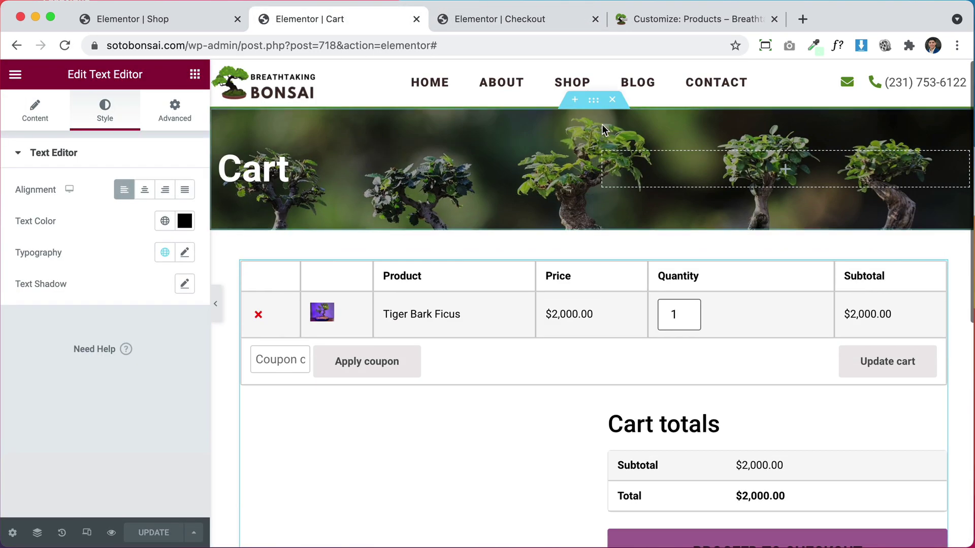
right_click(602, 106)
left_click(628, 161)
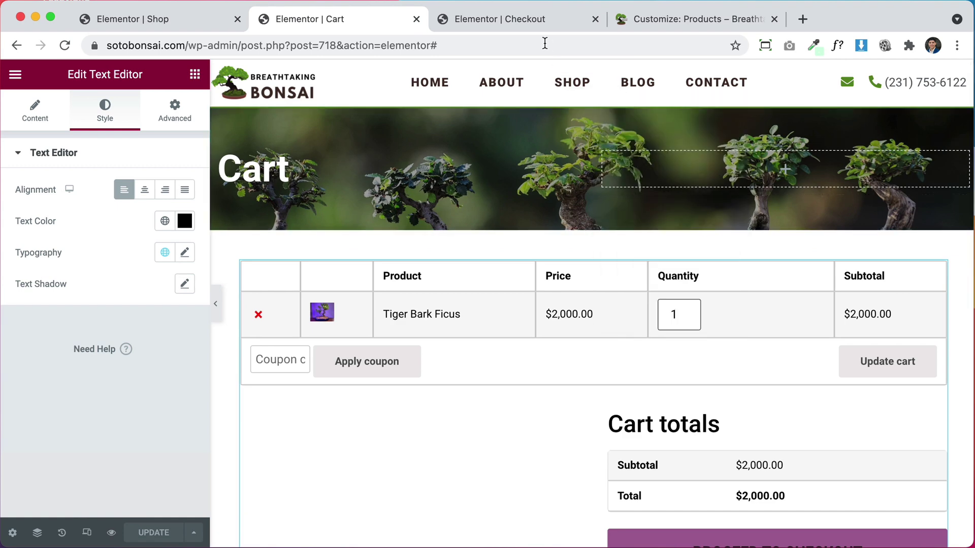
left_click(522, 25)
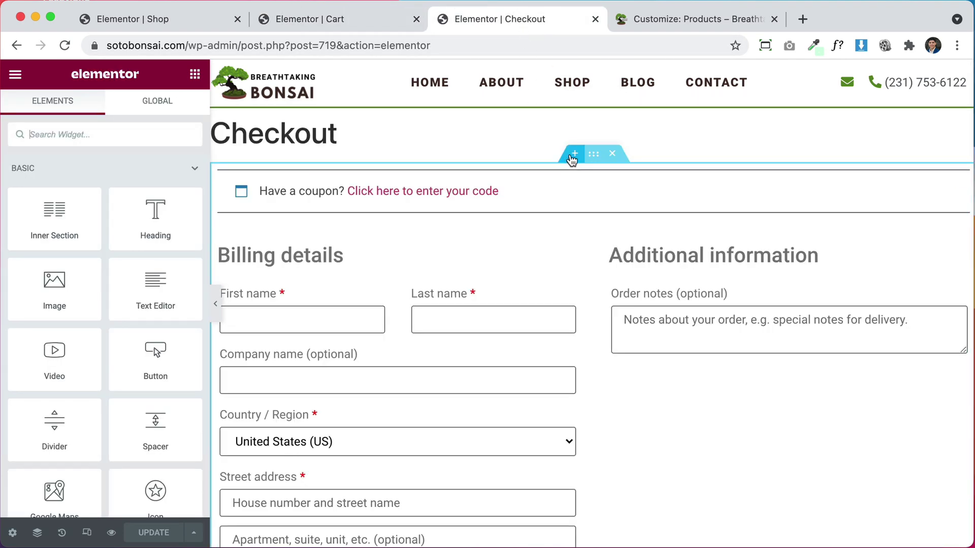
left_click(570, 154)
right_click(440, 211)
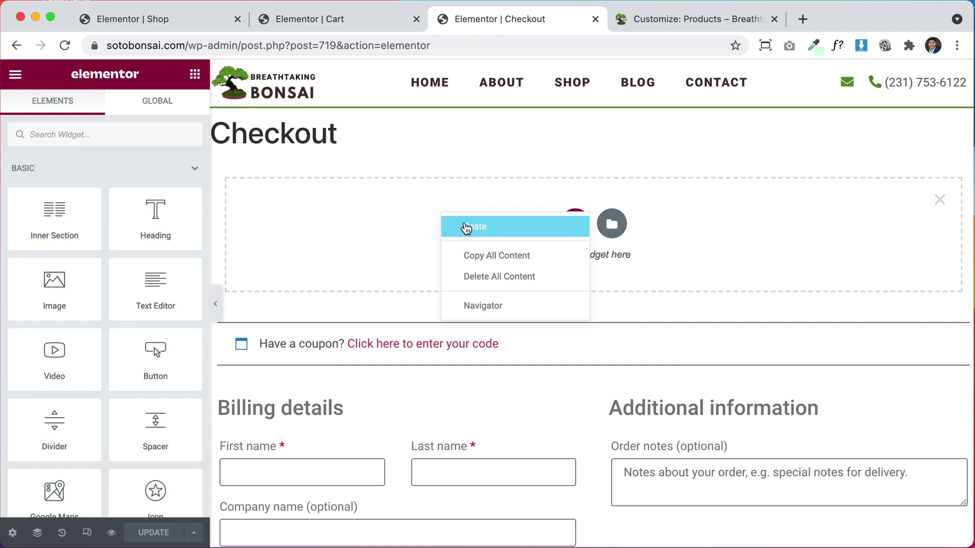
left_click(447, 224)
Change the pasted banner's heading to "Checkout" and hide the page's default title.
left_click(357, 220)
triple_click(96, 238)
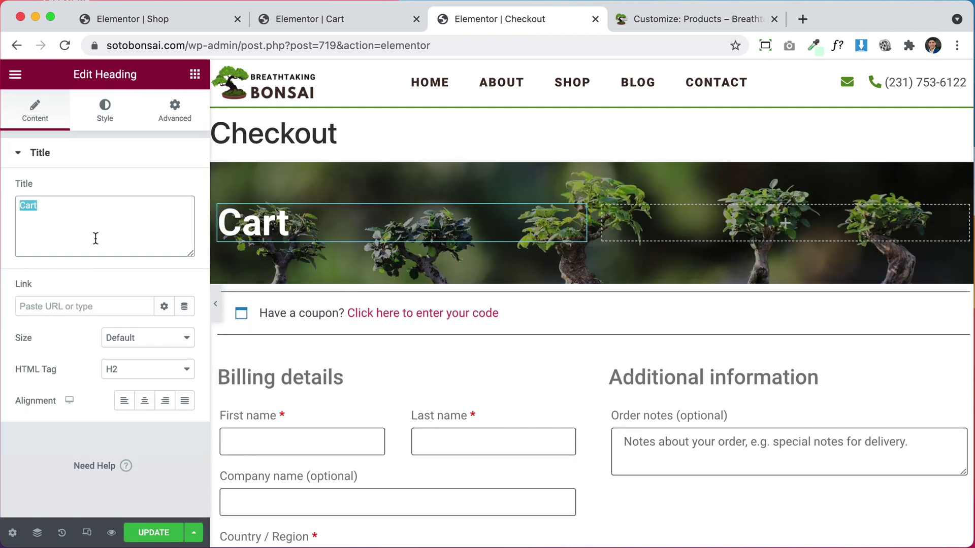
type("Checkout")
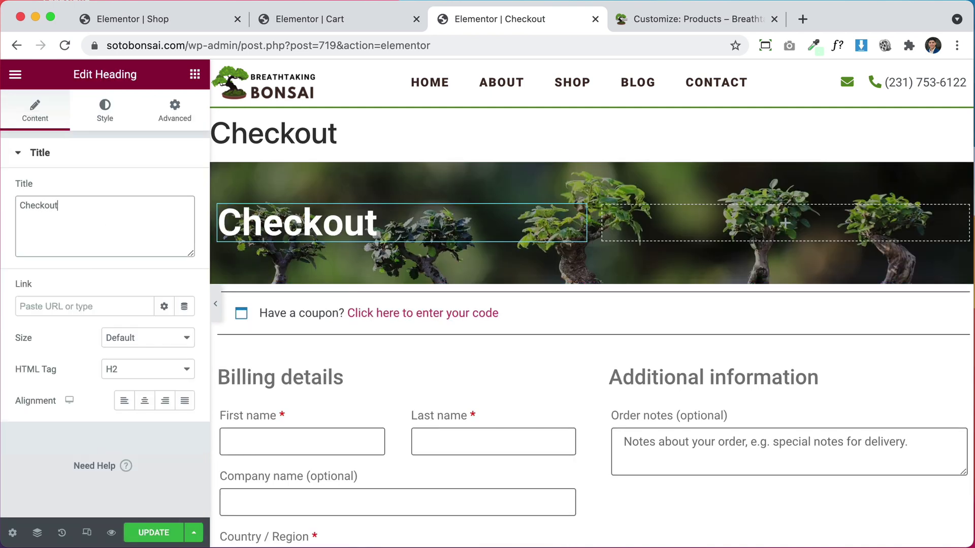
left_click(12, 533)
left_click(181, 376)
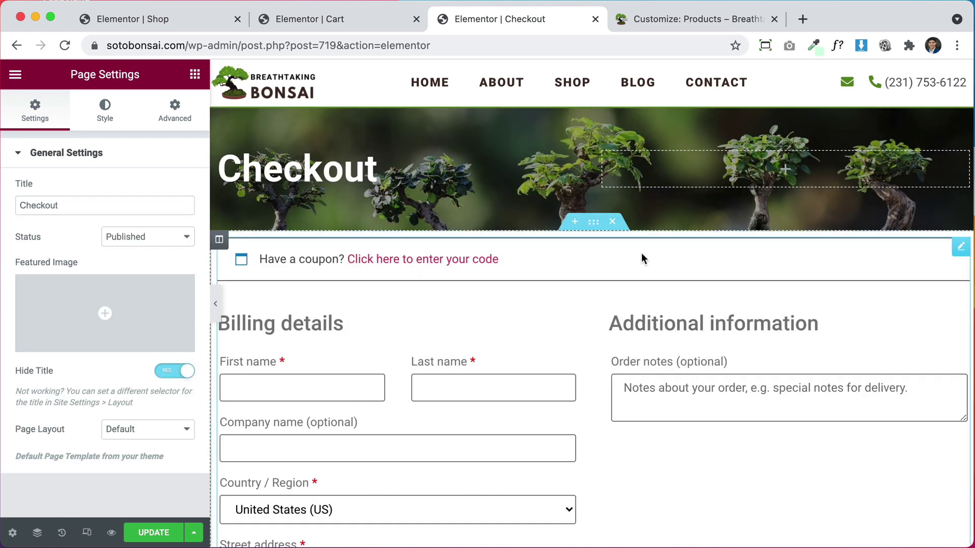
Set the checkout form section's padding to 30 px on all sides.
left_click(593, 224)
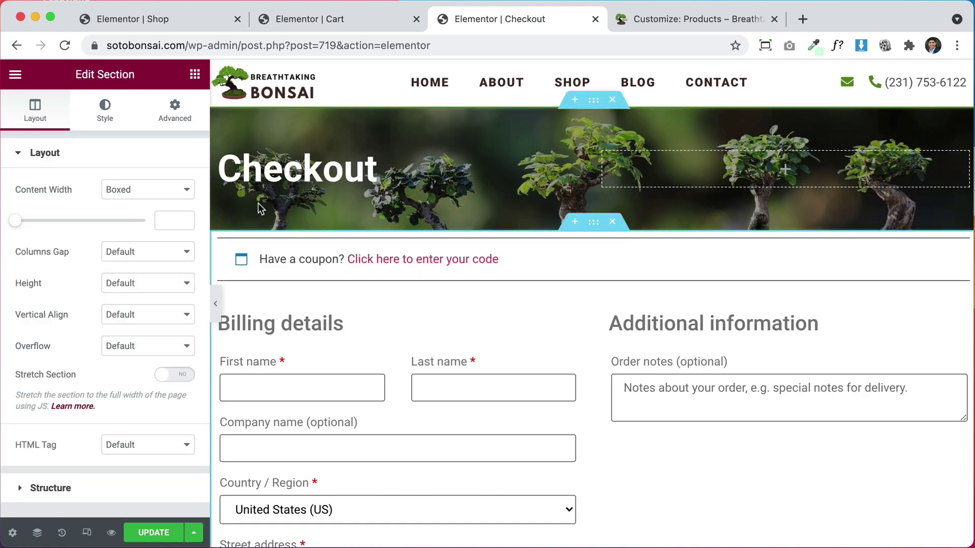
left_click(175, 109)
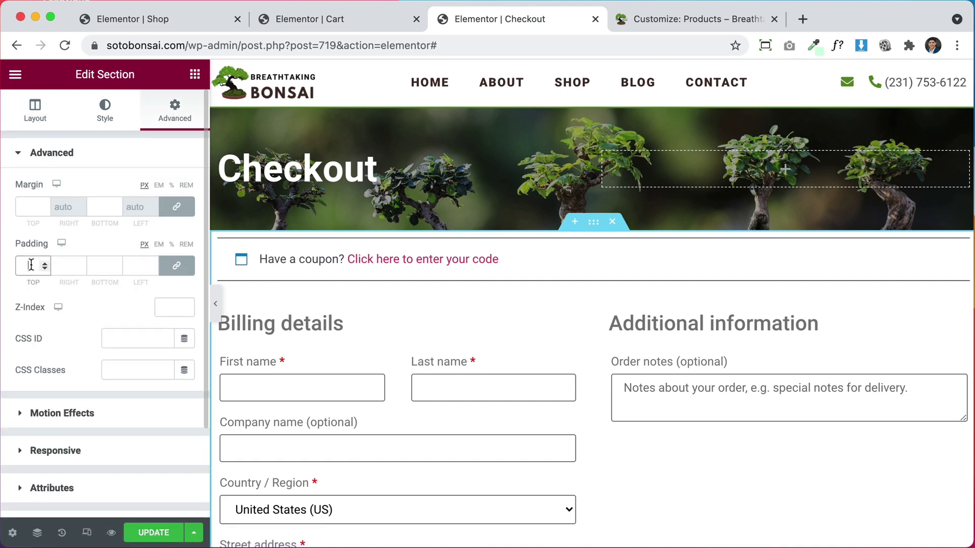
type("30")
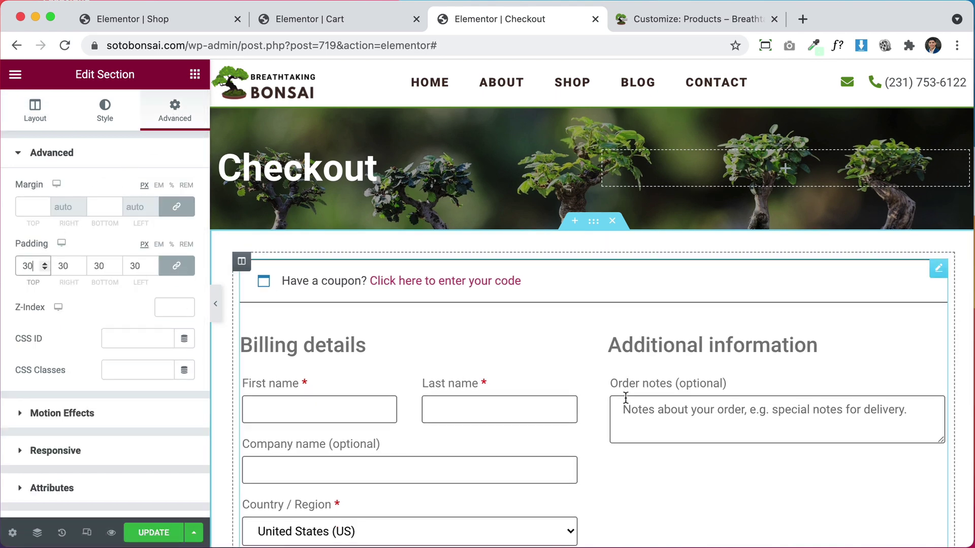
scroll(624, 398, "down", 10)
scroll(295, 346, "up", 6)
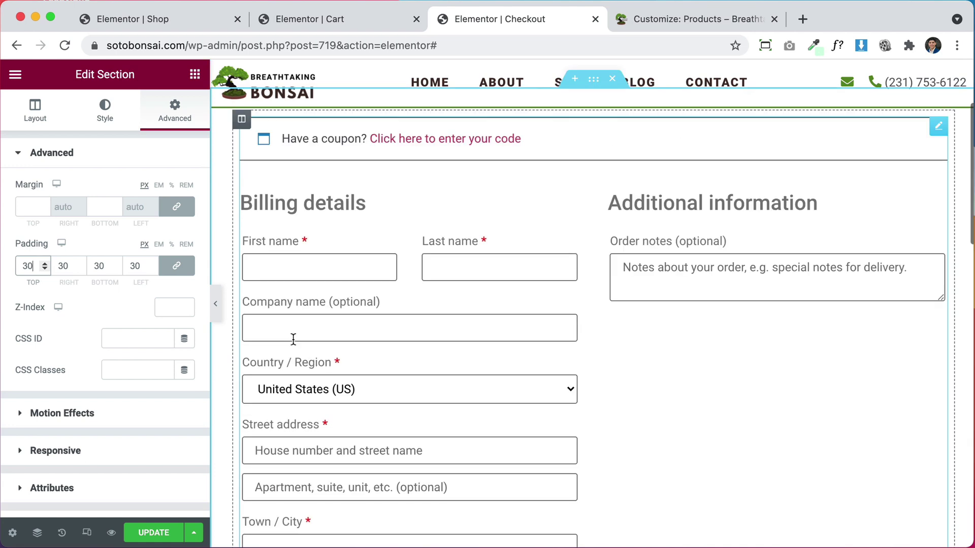
scroll(116, 488, "down", 3)
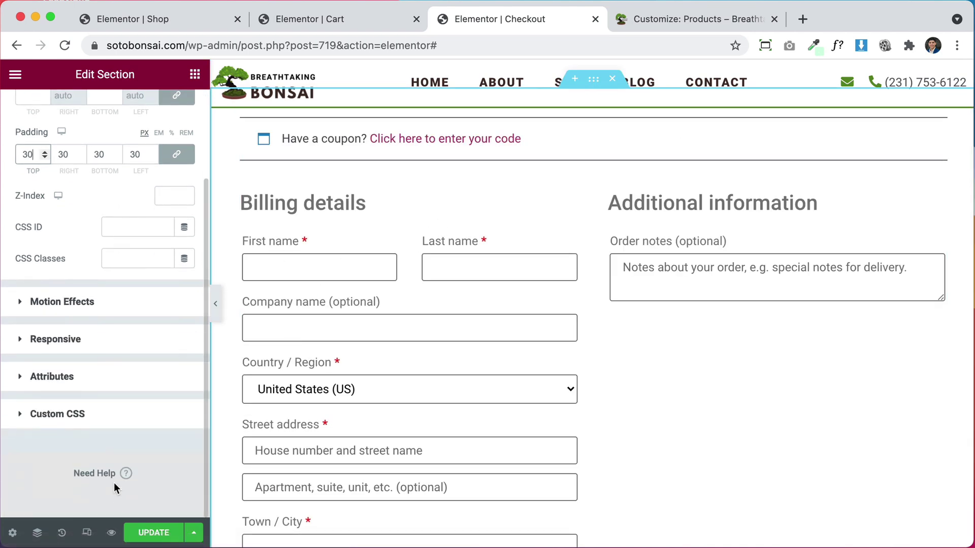
scroll(147, 254, "up", 3)
Set the checkout form section's link color to a custom black.
left_click(103, 109)
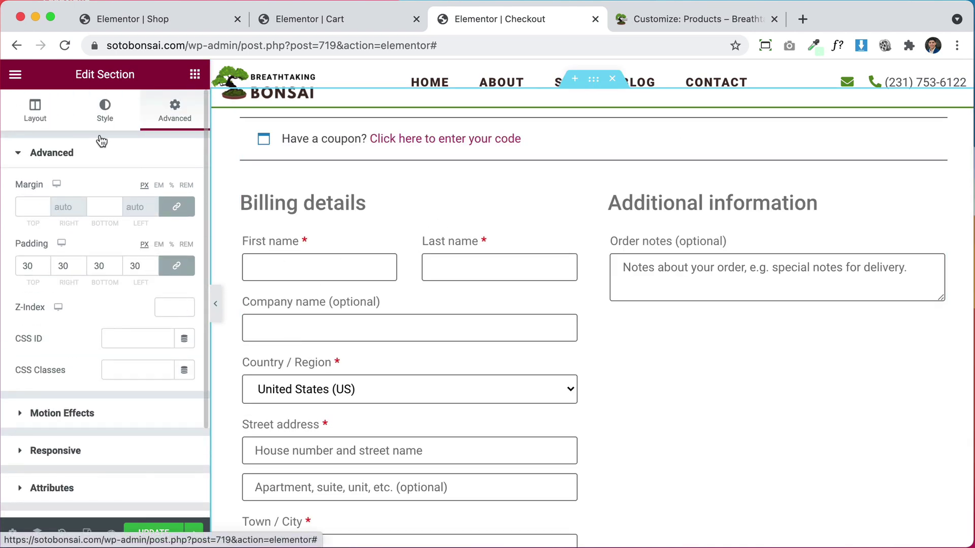
left_click(86, 382)
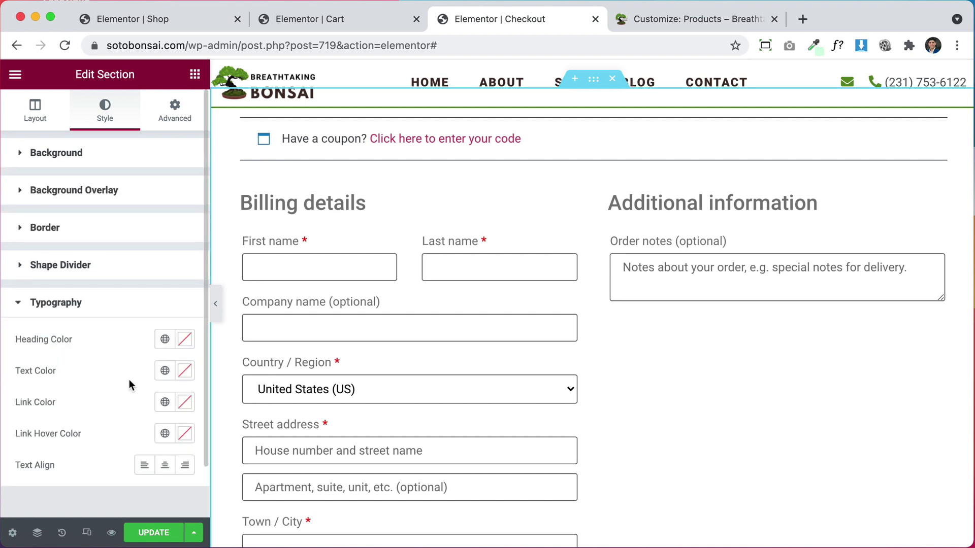
left_click(163, 402)
left_click(83, 436)
left_click(184, 402)
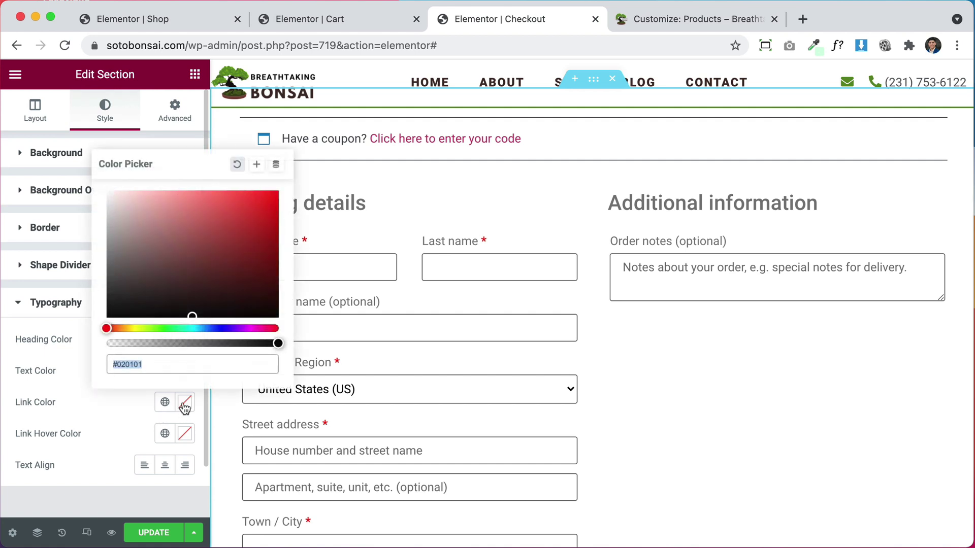
left_click(133, 438)
Set the checkout form section's text color to the custom black #000000.
scroll(593, 319, "down", 6)
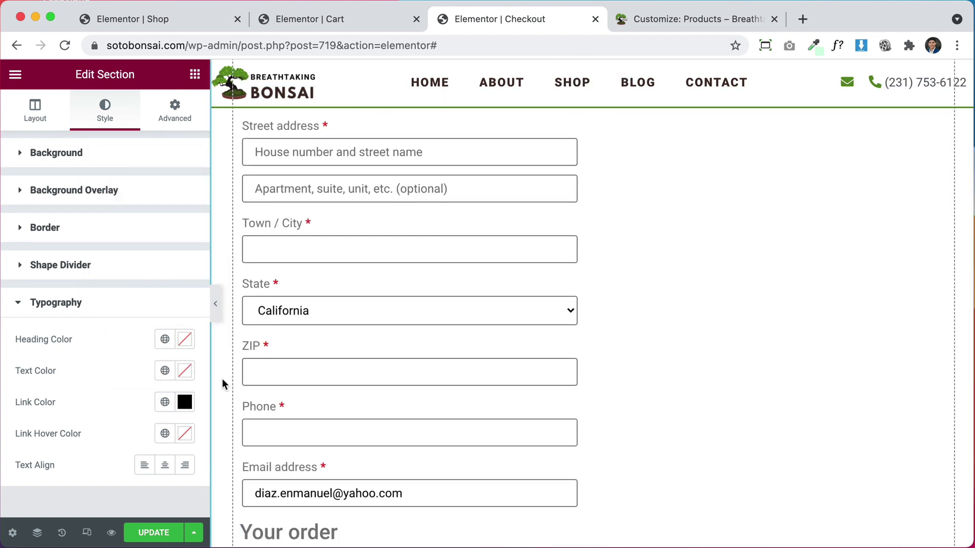
left_click(185, 371)
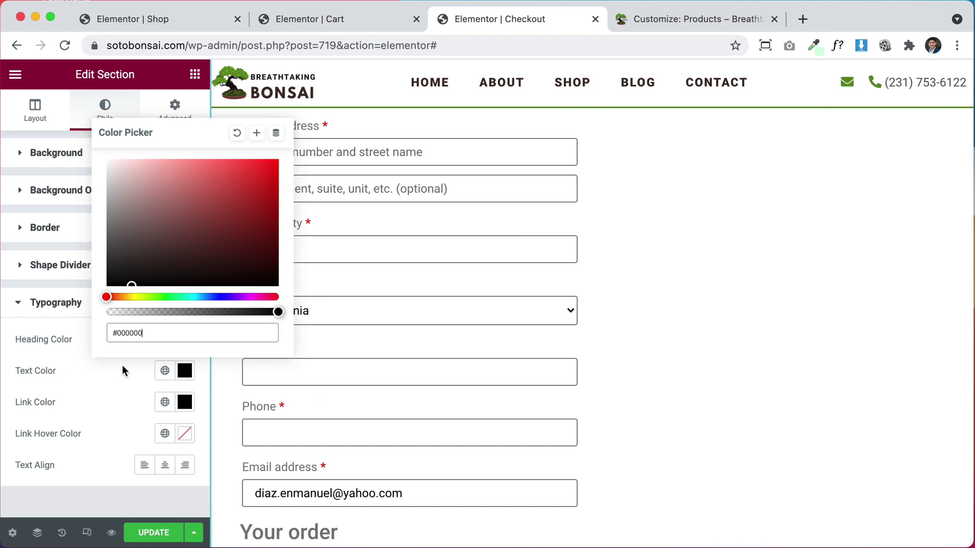
left_click(670, 307)
Set the text color of the checkout form's text editor widget to #000000.
scroll(670, 306, "up", 7)
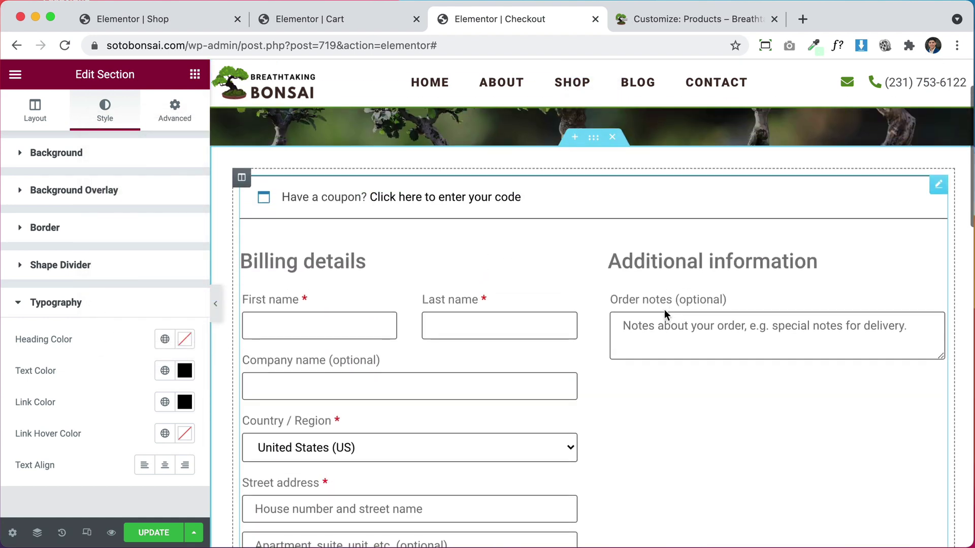
left_click(937, 193)
left_click(103, 109)
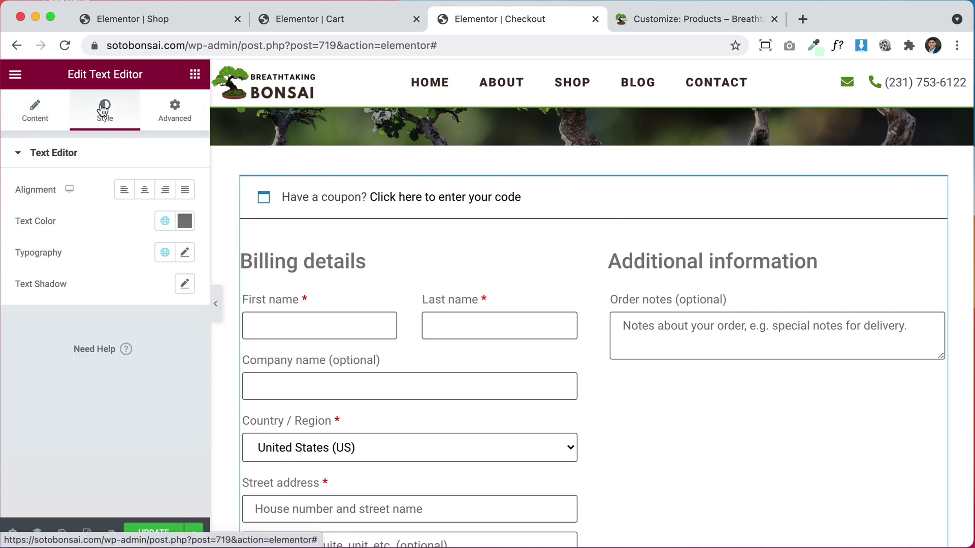
left_click(185, 221)
left_click_drag(135, 340, 122, 437)
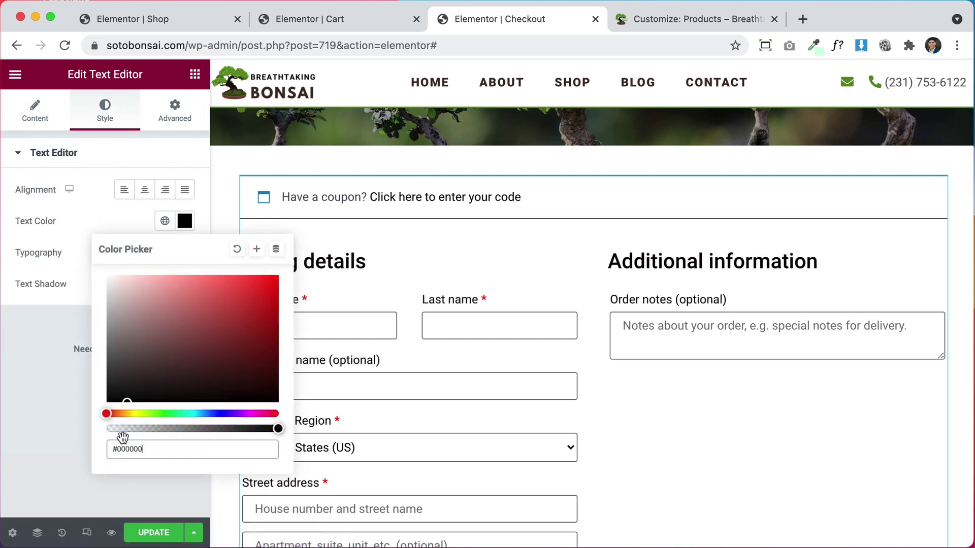
Look over the checkout form down to the order summary and save the Checkout page's changes.
left_click(22, 450)
scroll(702, 377, "down", 3)
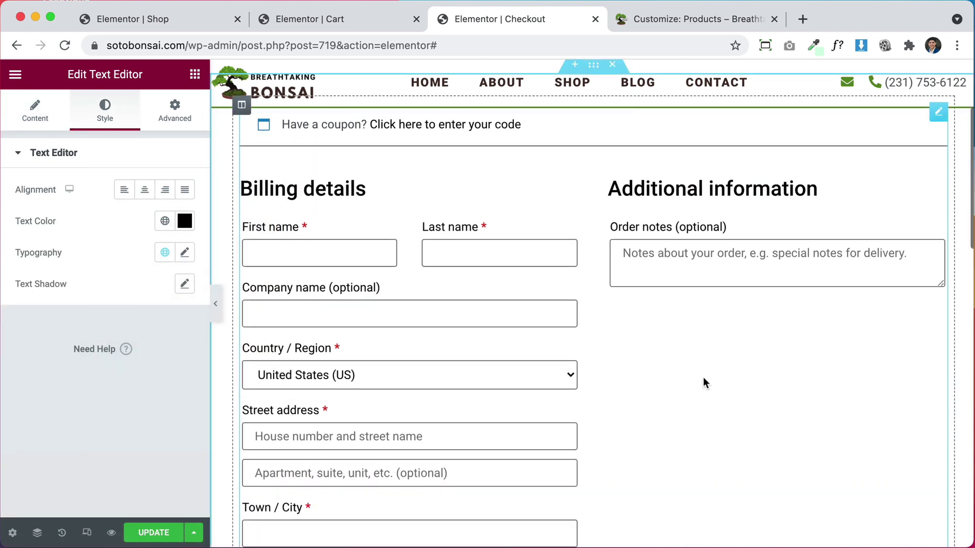
scroll(704, 382, "down", 15)
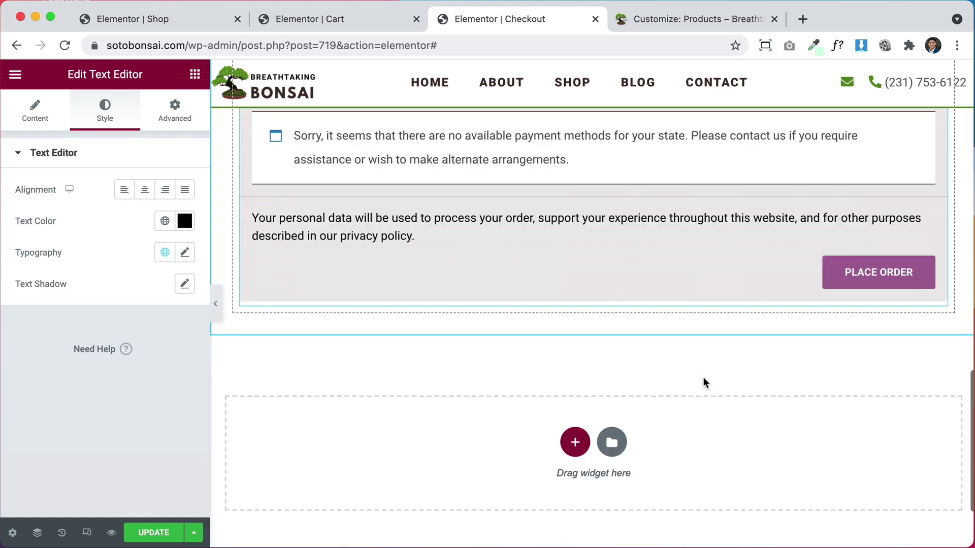
scroll(702, 381, "up", 5)
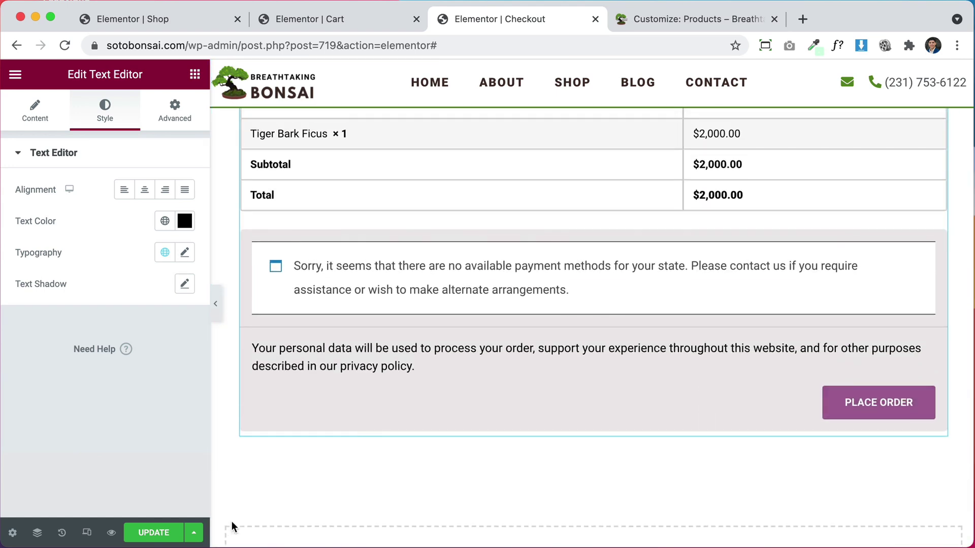
left_click(154, 533)
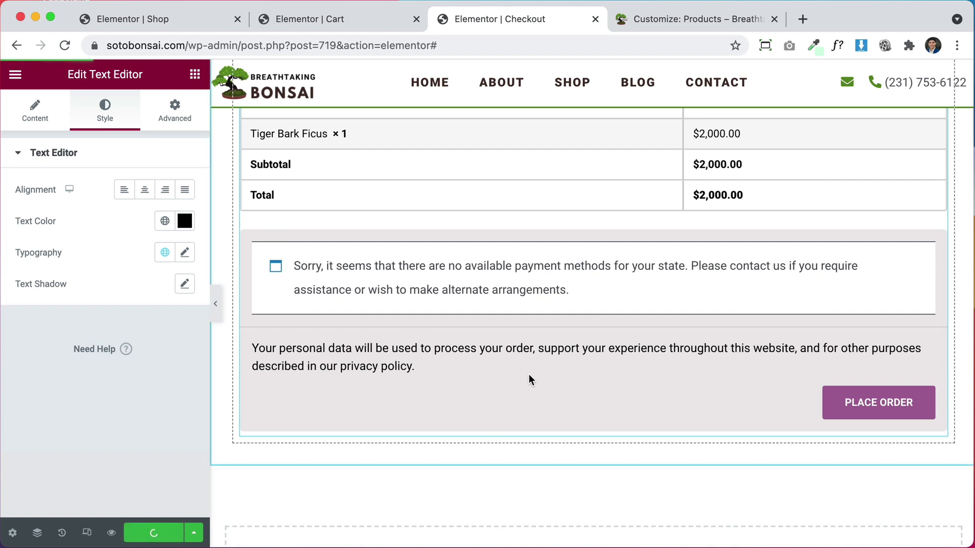
Preview the Checkout page on the site and review it from the banner to the order section.
left_click(111, 533)
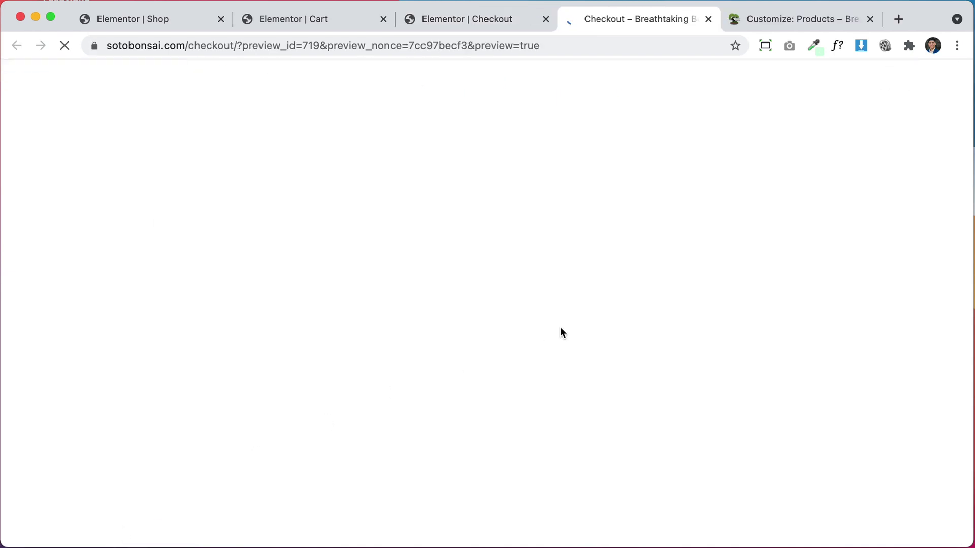
scroll(656, 307, "down", 10)
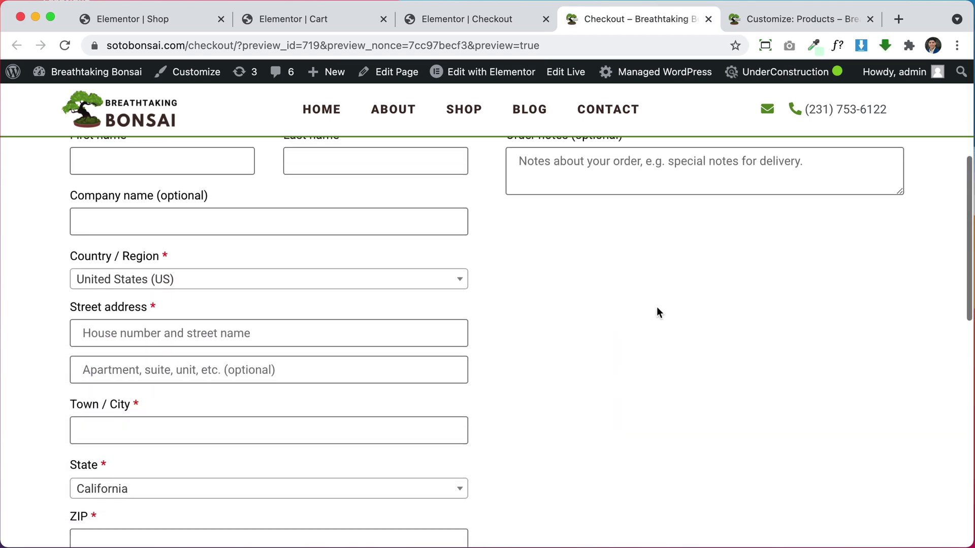
scroll(656, 312, "down", 10)
scroll(657, 312, "up", 20)
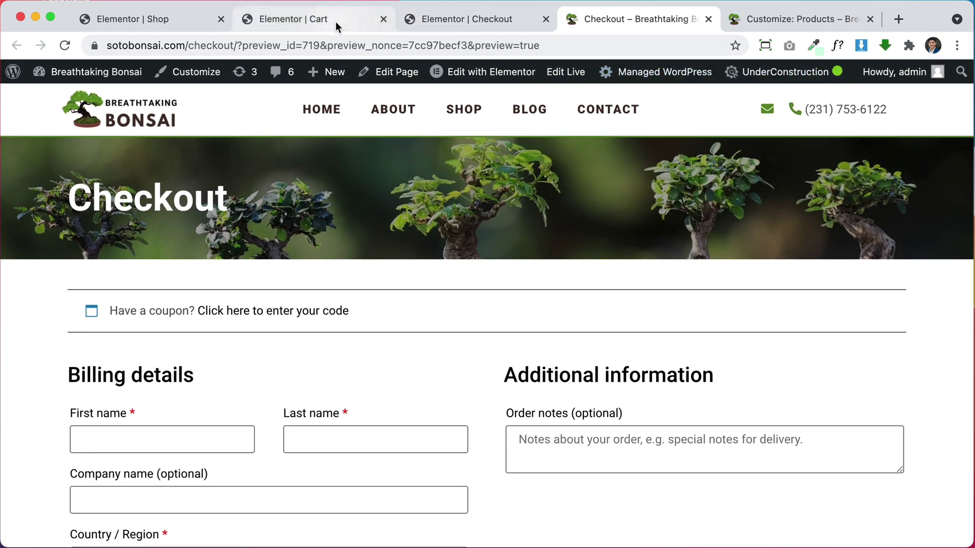
Compare the Cart and Checkout pages in their Elementor editors, including banners and text colors.
left_click(335, 21)
scroll(520, 293, "down", 10)
scroll(518, 285, "up", 10)
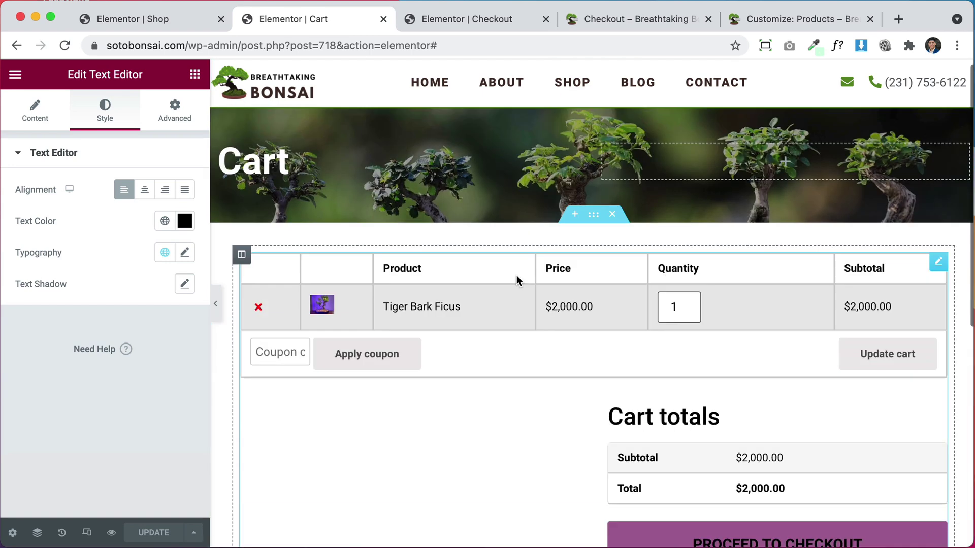
left_click(463, 19)
scroll(571, 306, "up", 15)
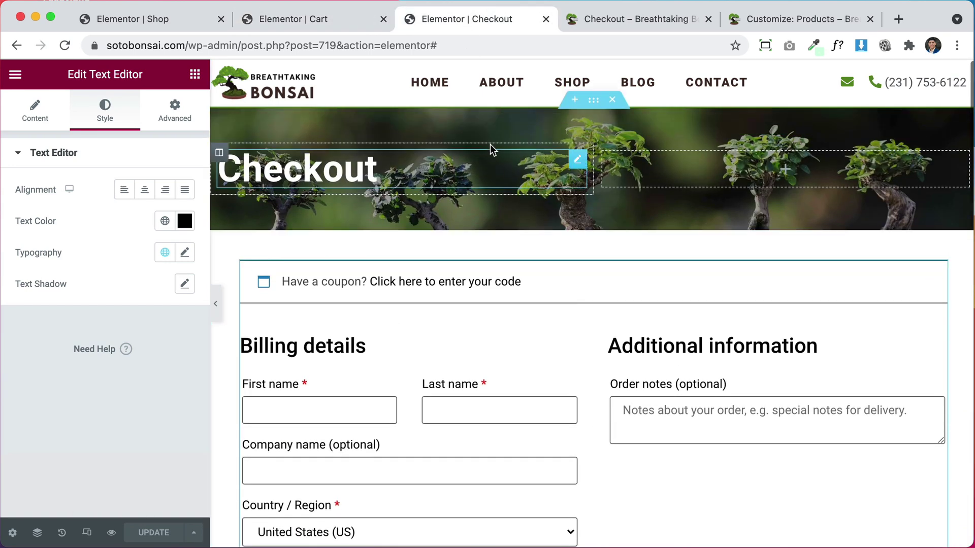
left_click(329, 21)
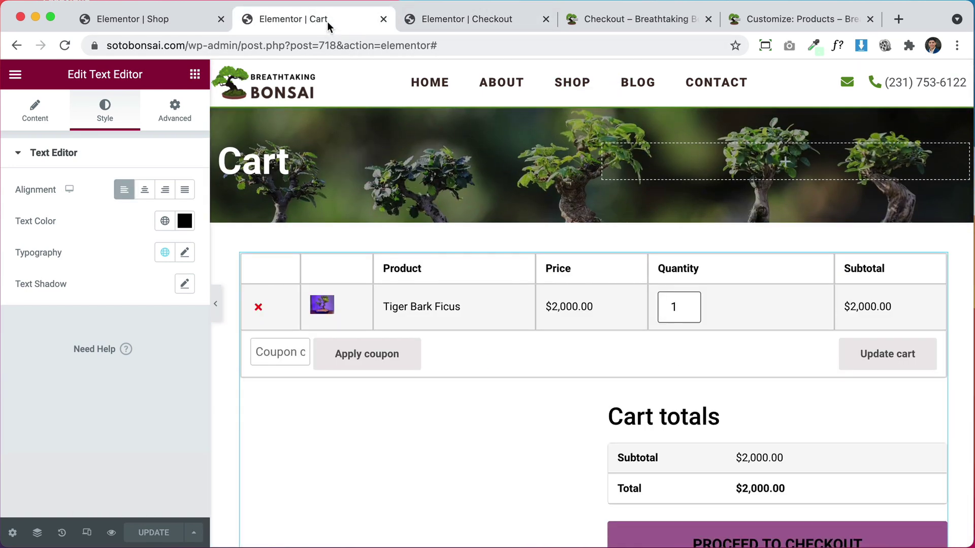
Close the Elementor editors of the Cart, Checkout and Shop pages.
left_click(383, 19)
left_click(383, 19)
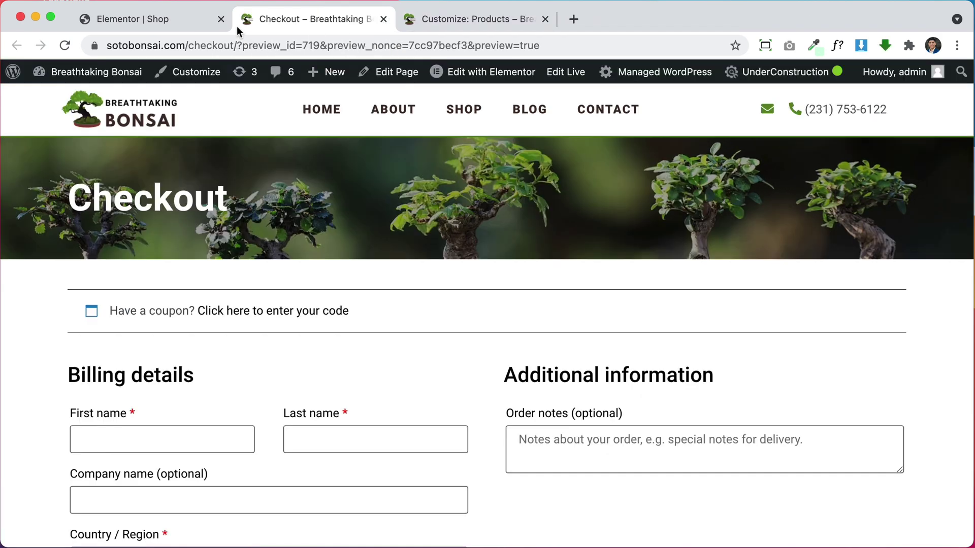
left_click(172, 19)
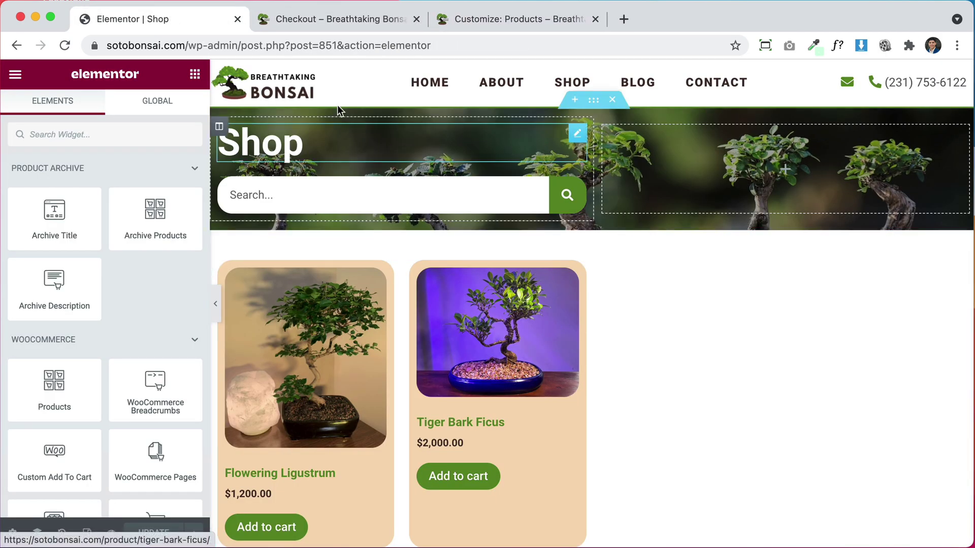
left_click(237, 19)
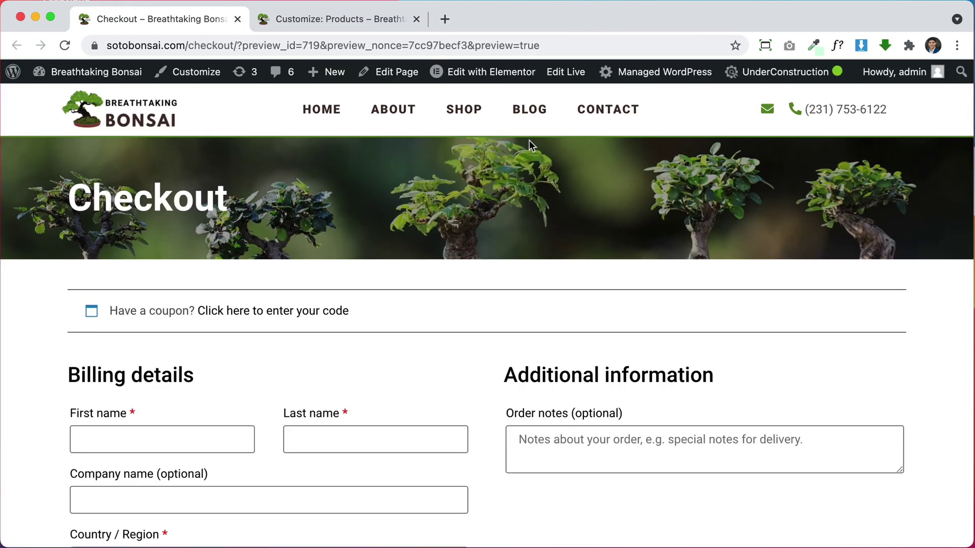
Go to the live Shop page and review the Tiger Bark Ficus product page.
left_click(468, 113)
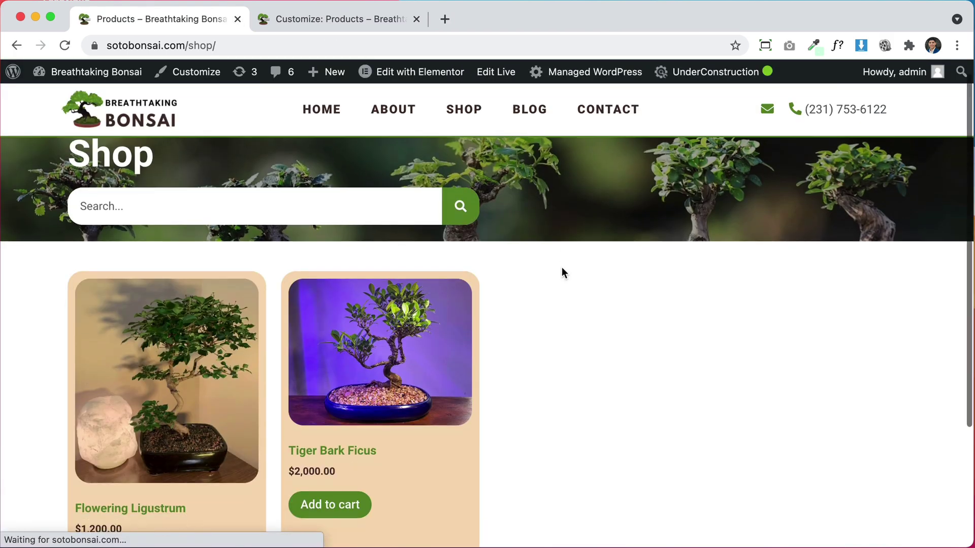
scroll(561, 269, "down", 3)
left_click(357, 315)
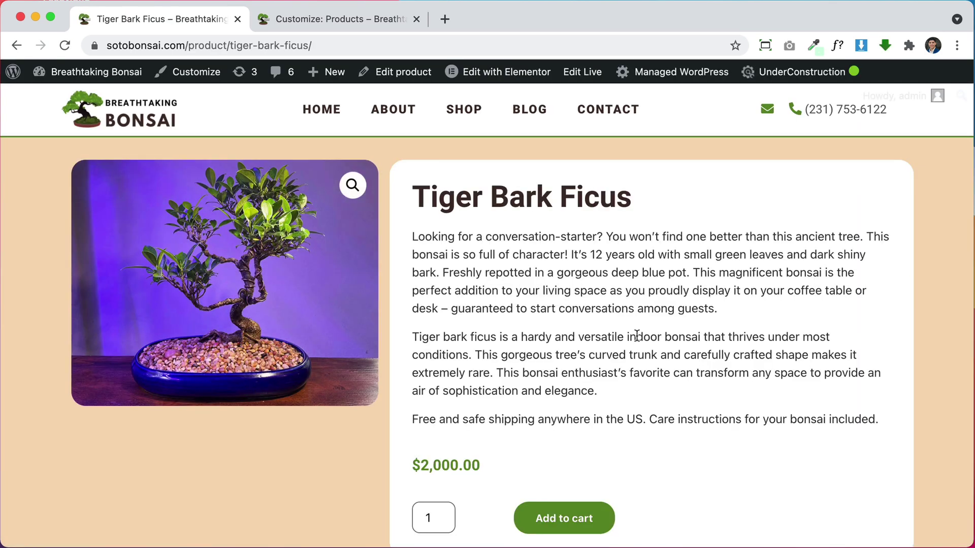
scroll(637, 336, "down", 3)
scroll(637, 335, "up", 3)
scroll(637, 335, "down", 1)
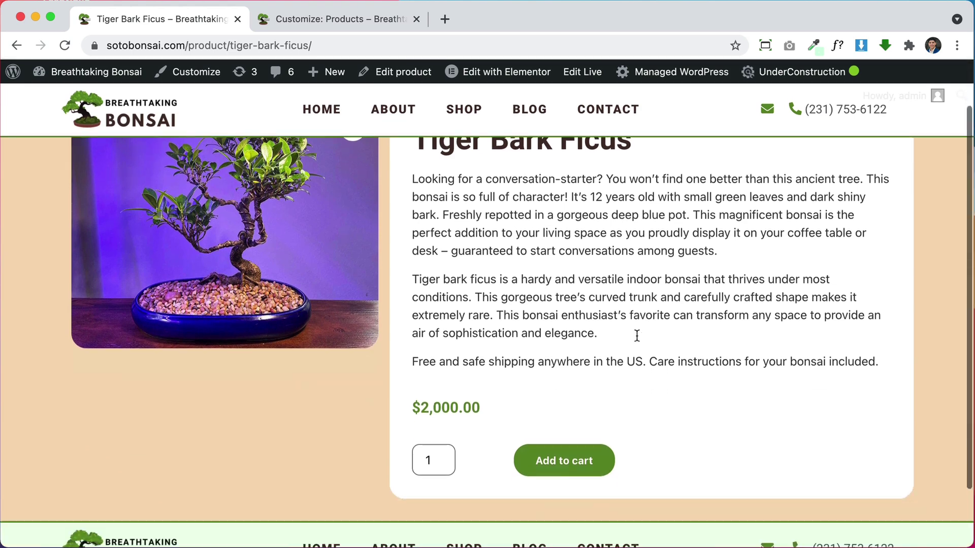
Add one Tiger Bark Ficus to the cart and review the live Cart page.
left_click(557, 473)
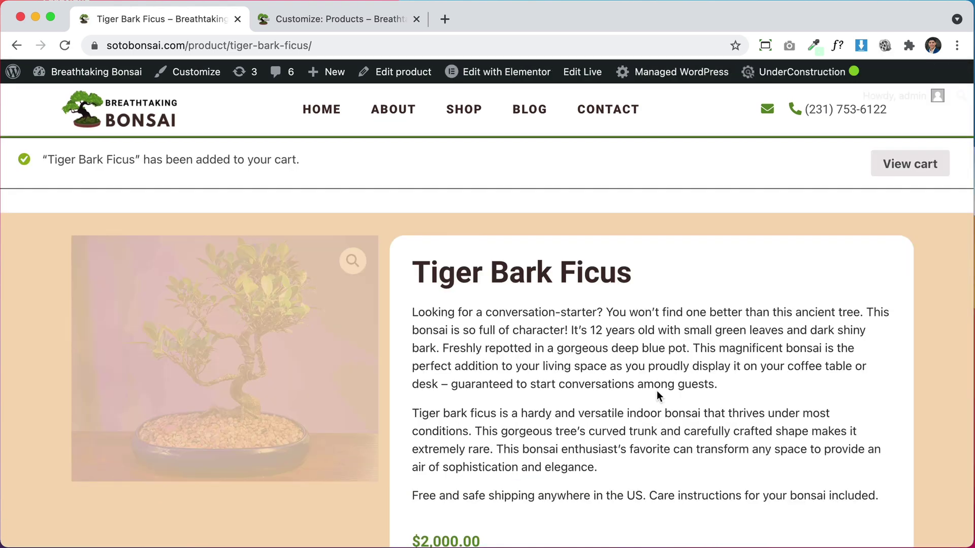
left_click(886, 158)
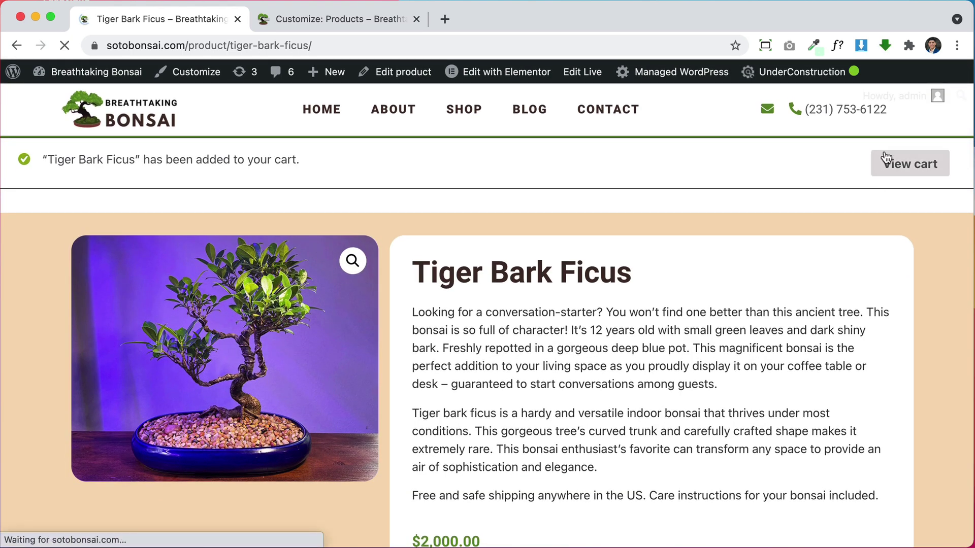
scroll(652, 423, "down", 4)
scroll(652, 423, "up", 4)
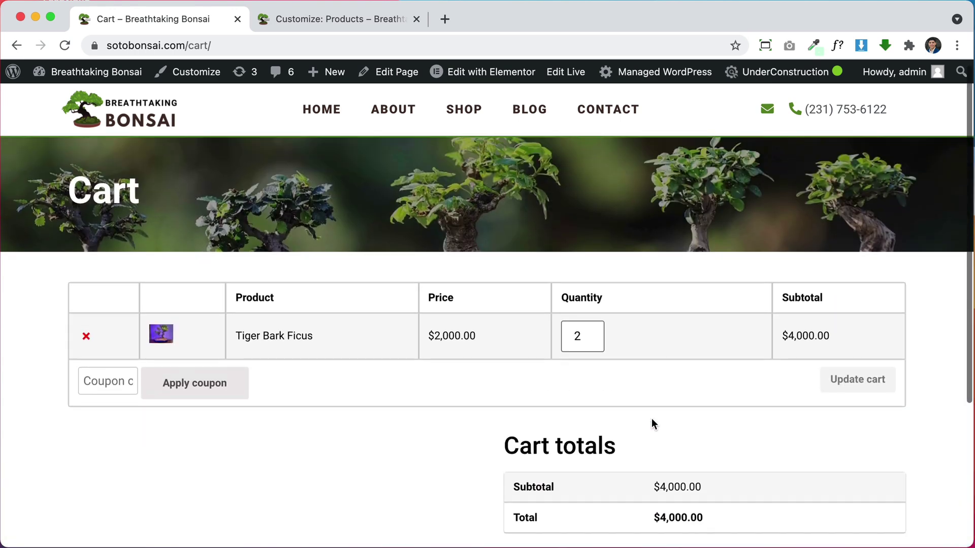
Proceed from the cart to checkout and review the whole live Checkout page.
scroll(652, 423, "down", 3)
left_click(649, 462)
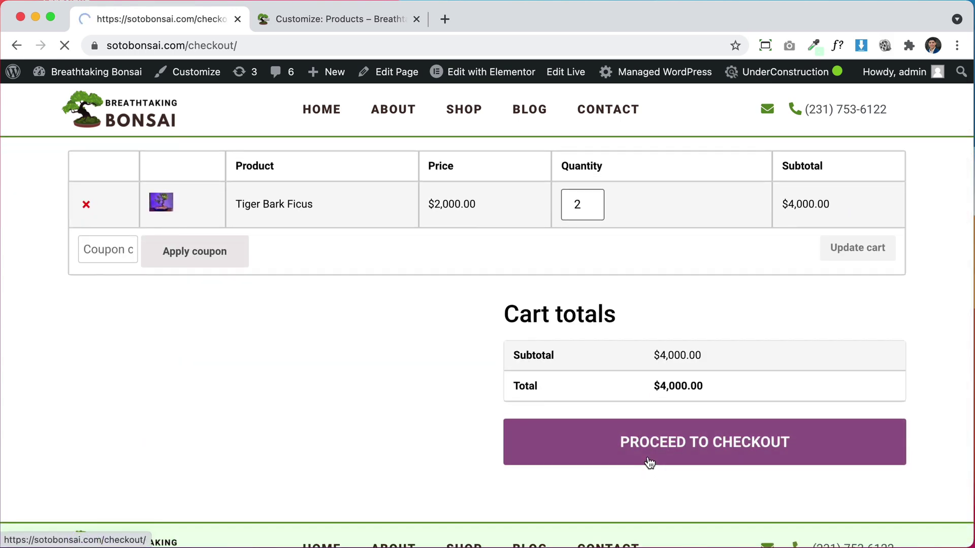
scroll(396, 354, "down", 15)
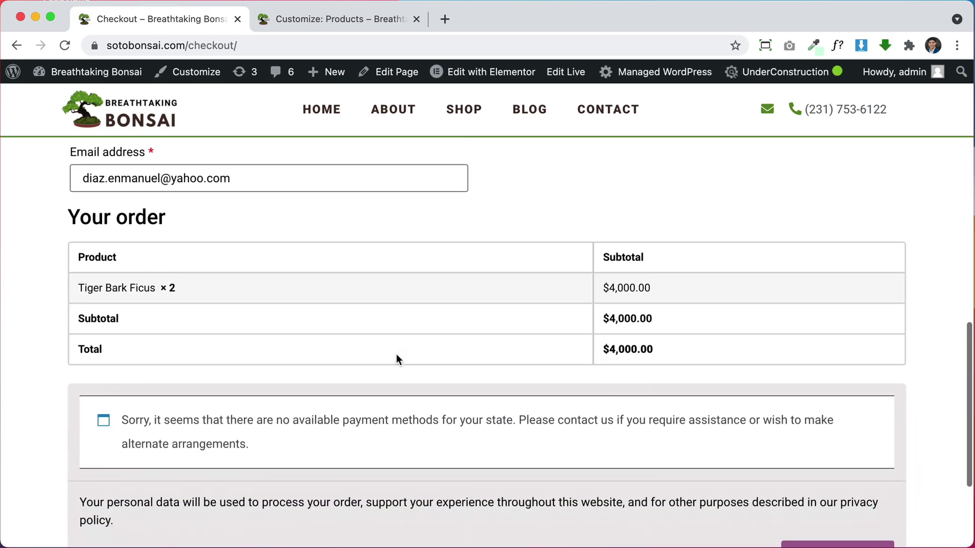
scroll(395, 354, "down", 3)
scroll(605, 313, "up", 18)
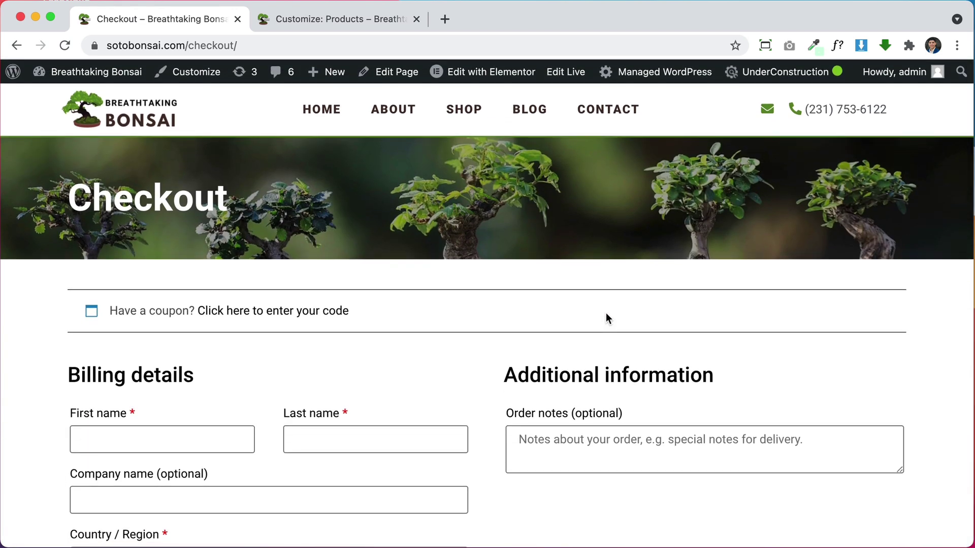
Leave the checkout for the Shop page and open the site's menu editor in the WordPress dashboard.
left_click(463, 114)
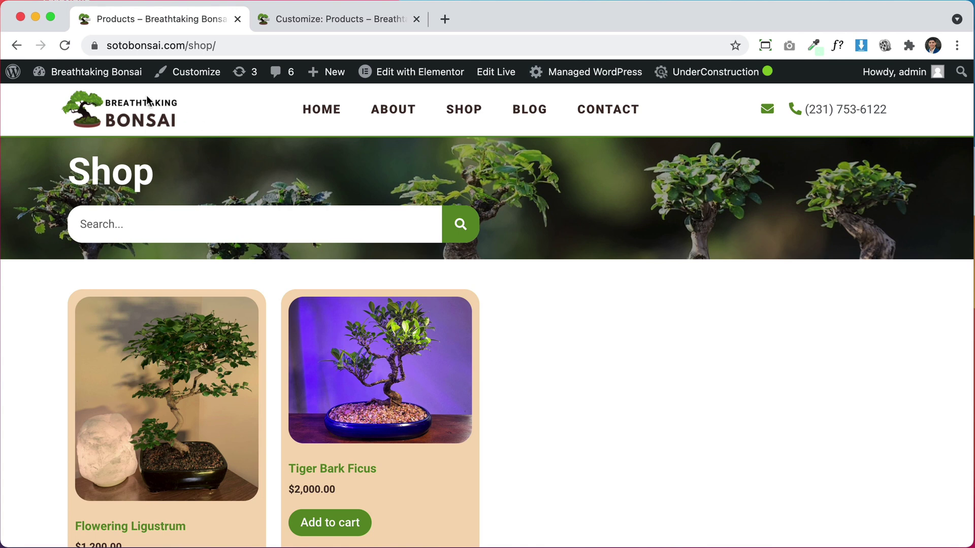
mouse_move(106, 77)
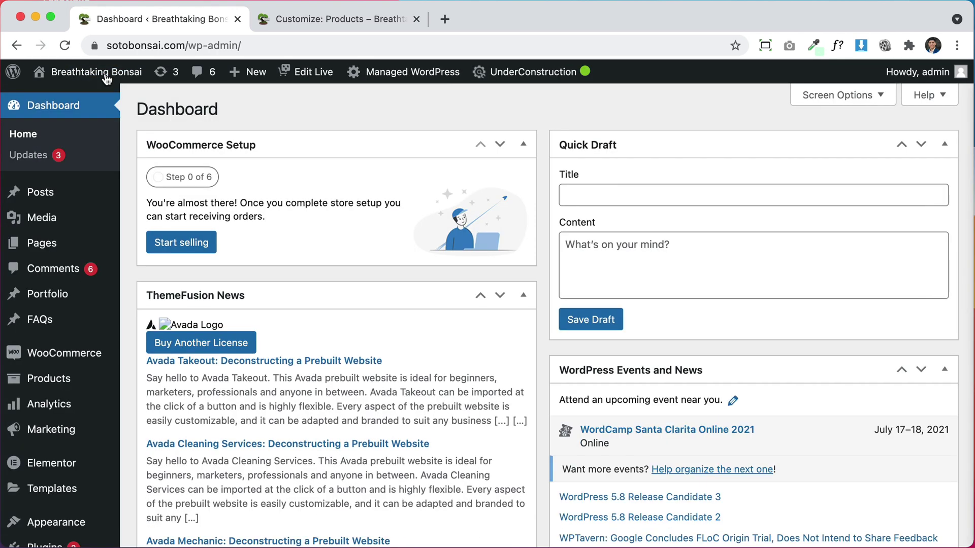
scroll(81, 299, "down", 3)
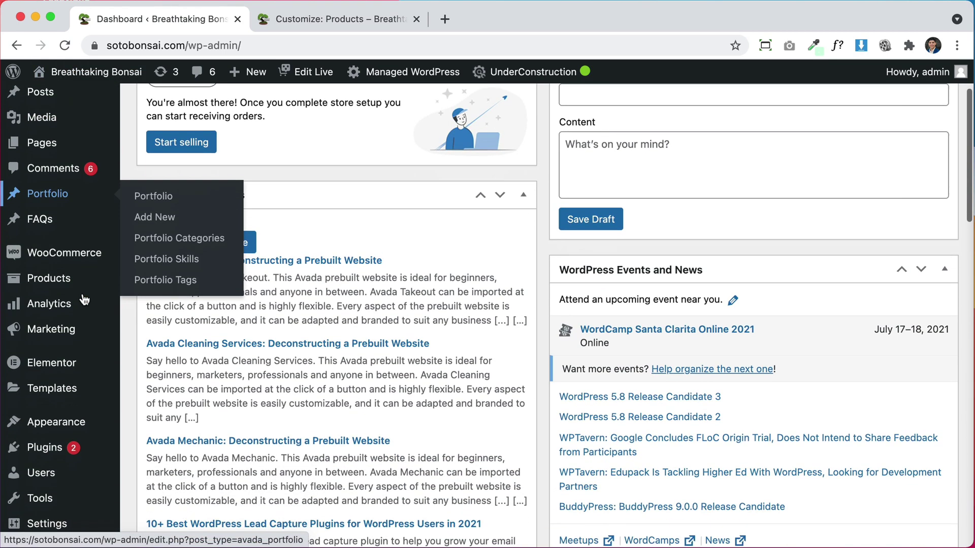
mouse_move(58, 422)
left_click(146, 459)
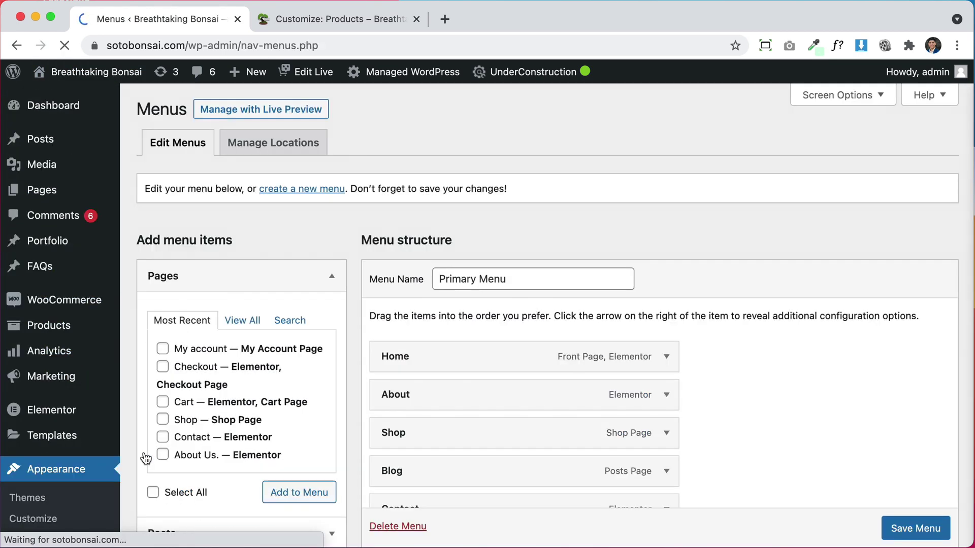
Examine the Primary Menu's structure and the pages and WooCommerce endpoints that can be added to it.
scroll(662, 346, "down", 2)
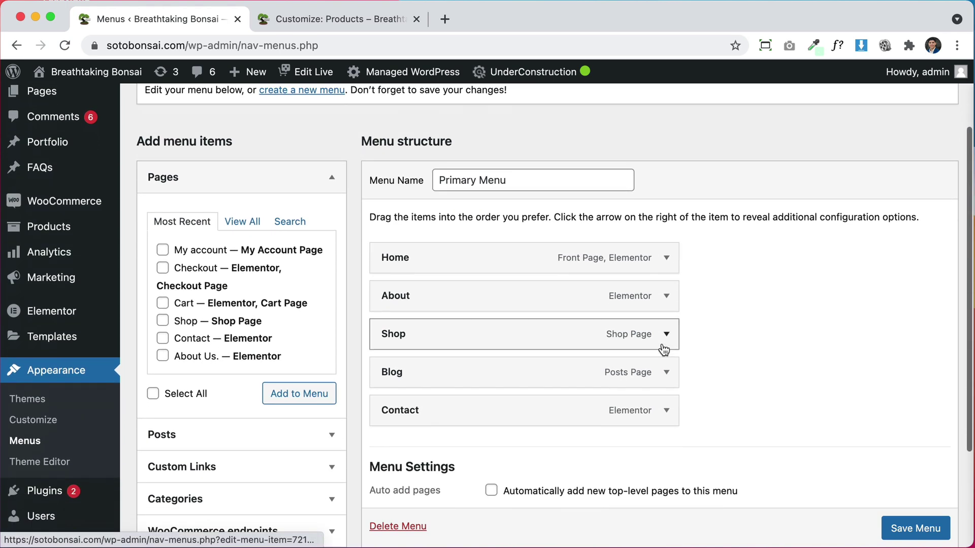
scroll(284, 358, "down", 1)
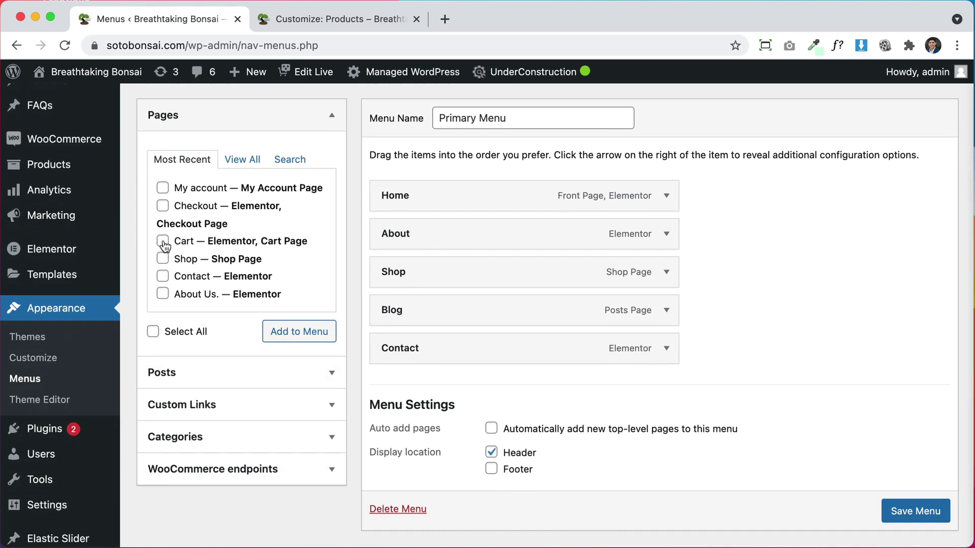
scroll(227, 353, "down", 1)
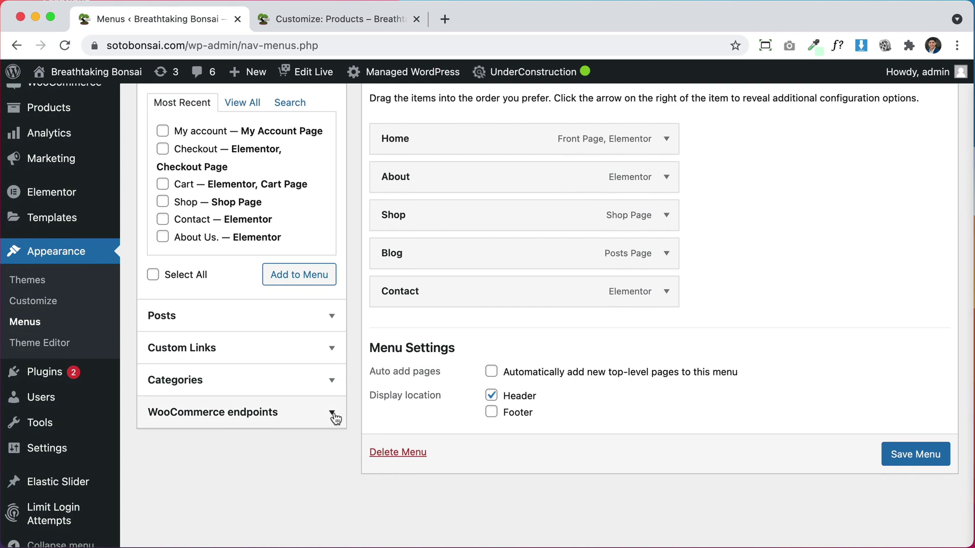
left_click(333, 411)
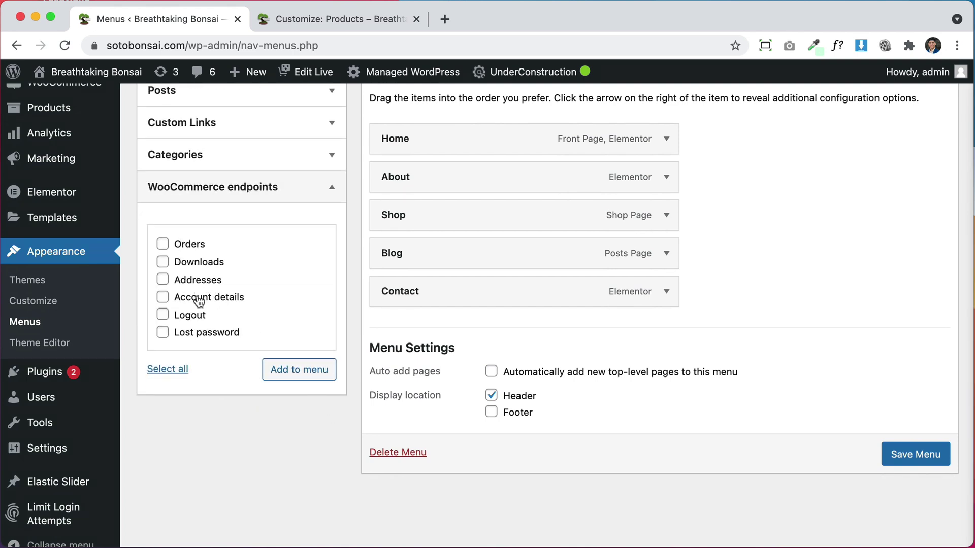
scroll(303, 287, "up", 3)
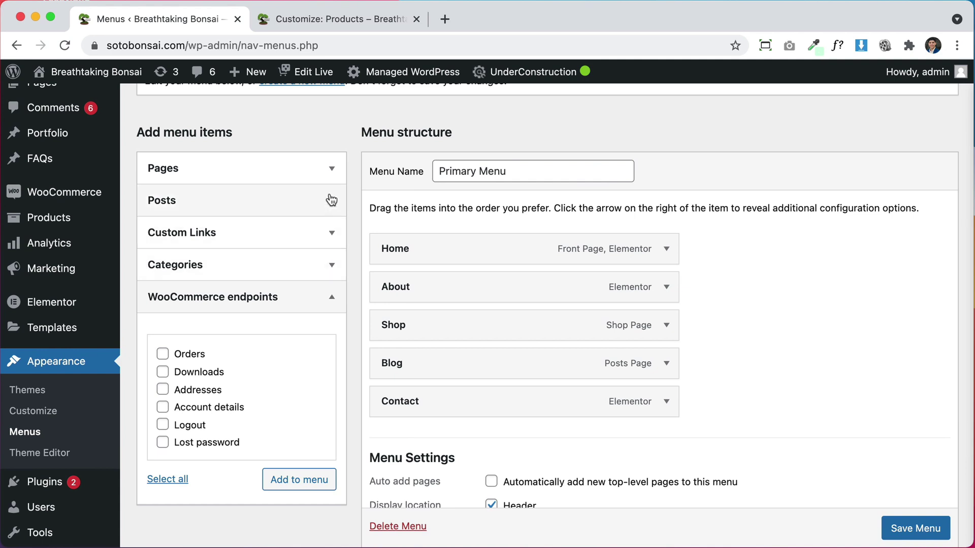
Add the Cart page to the Primary Menu.
left_click(332, 171)
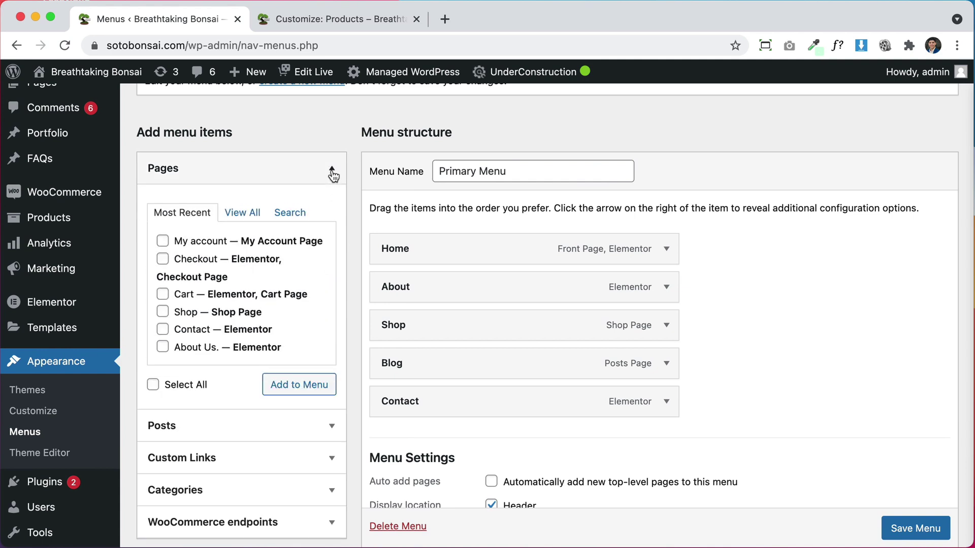
left_click(163, 295)
left_click(324, 392)
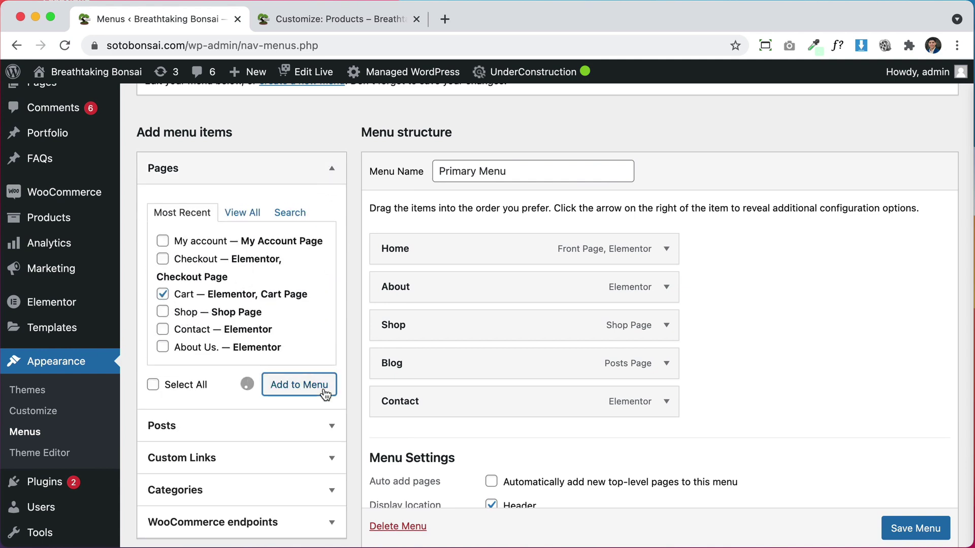
Save the Primary Menu and visit the live site to check its Cart link.
scroll(929, 530, "down", 1)
left_click(915, 529)
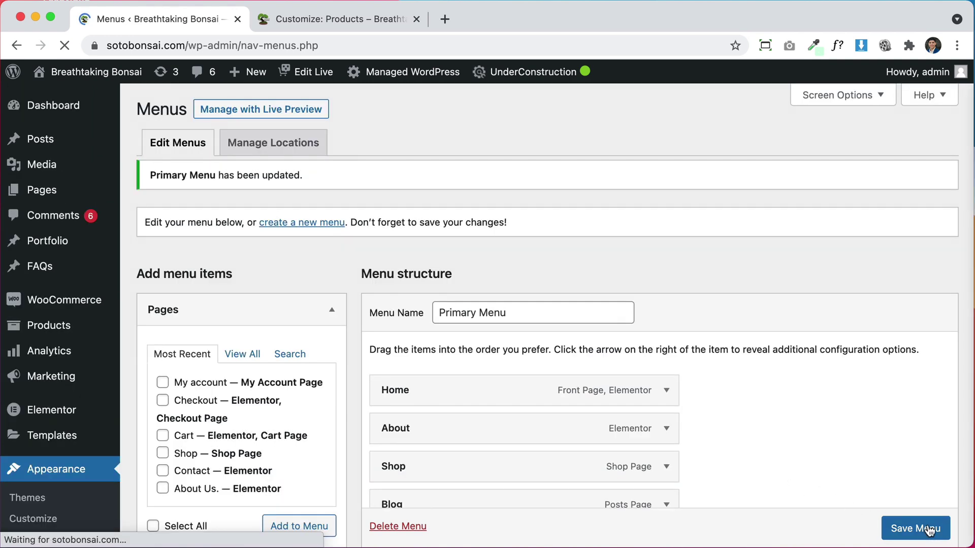
left_click(110, 76)
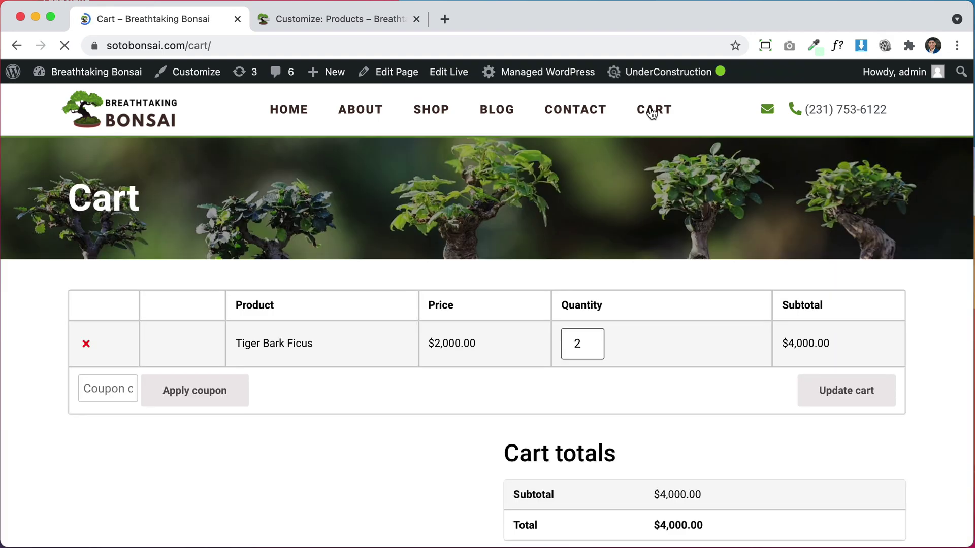
Check the Cart page from the site's navigation, visiting the Shop page and returning to the cart.
scroll(662, 350, "down", 5)
scroll(663, 352, "up", 5)
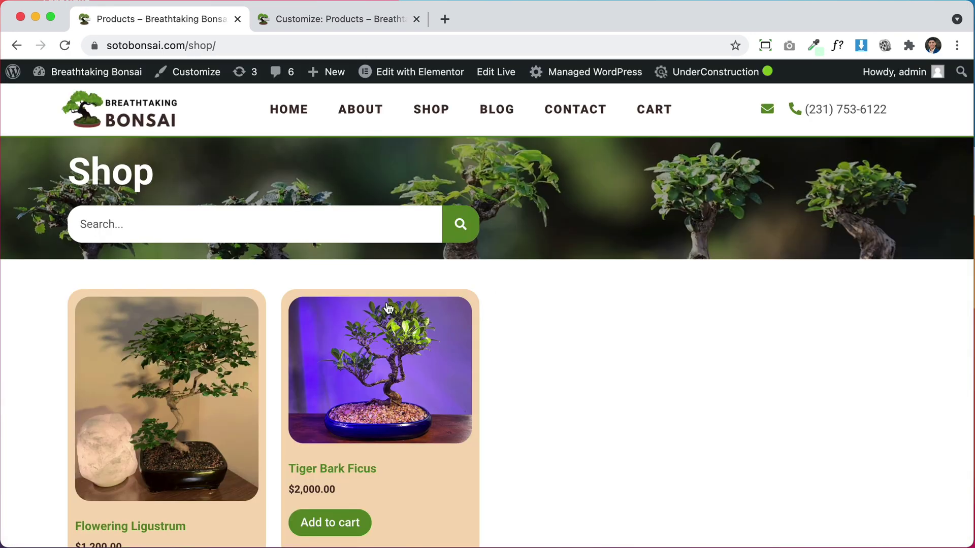
left_click(658, 113)
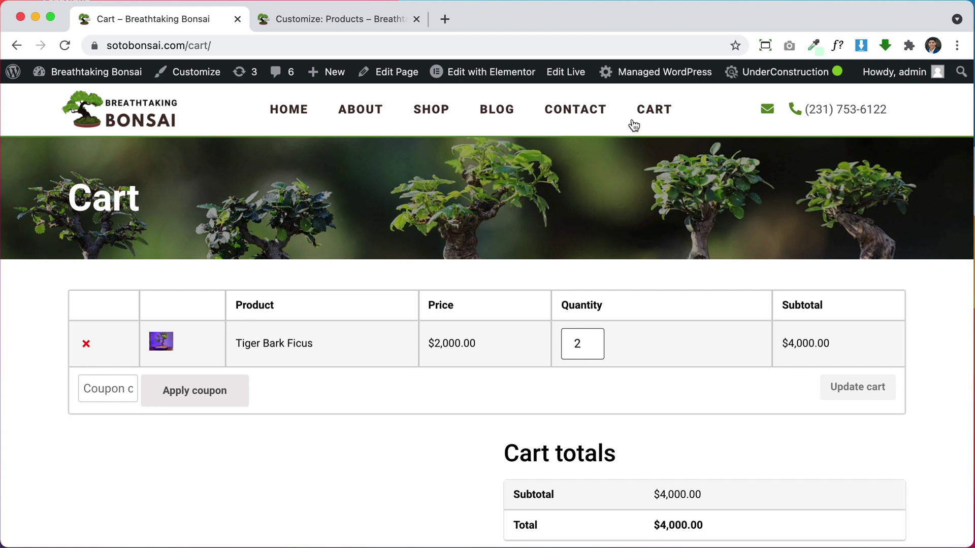
Remove the Cart item from the Primary Menu, save the menu and visit the live site.
mouse_move(73, 81)
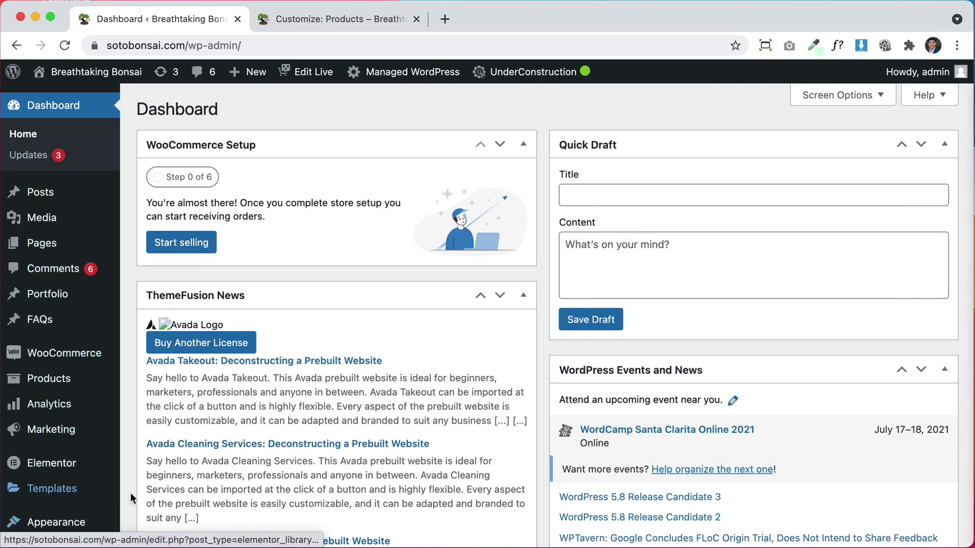
mouse_move(87, 516)
left_click(146, 488)
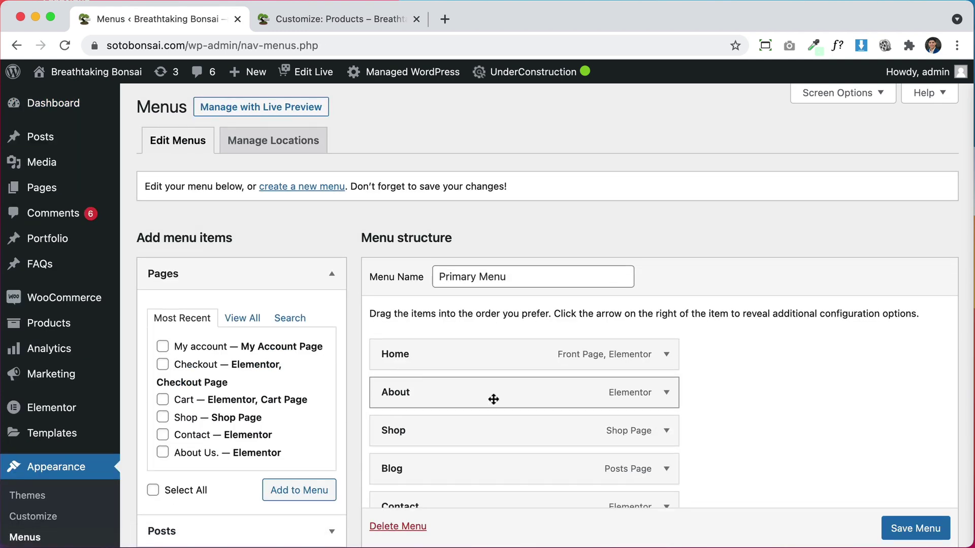
scroll(495, 396, "down", 5)
left_click(664, 306)
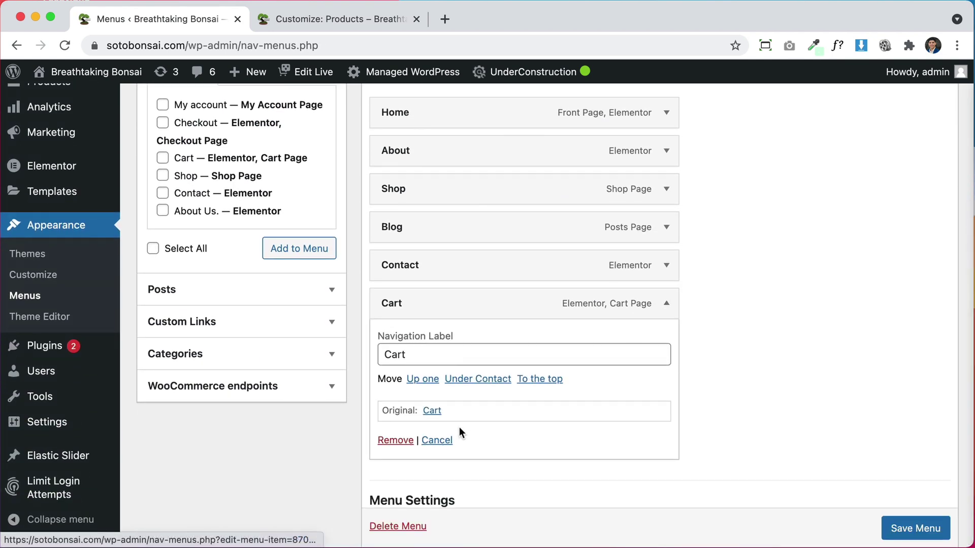
left_click(403, 439)
left_click(922, 435)
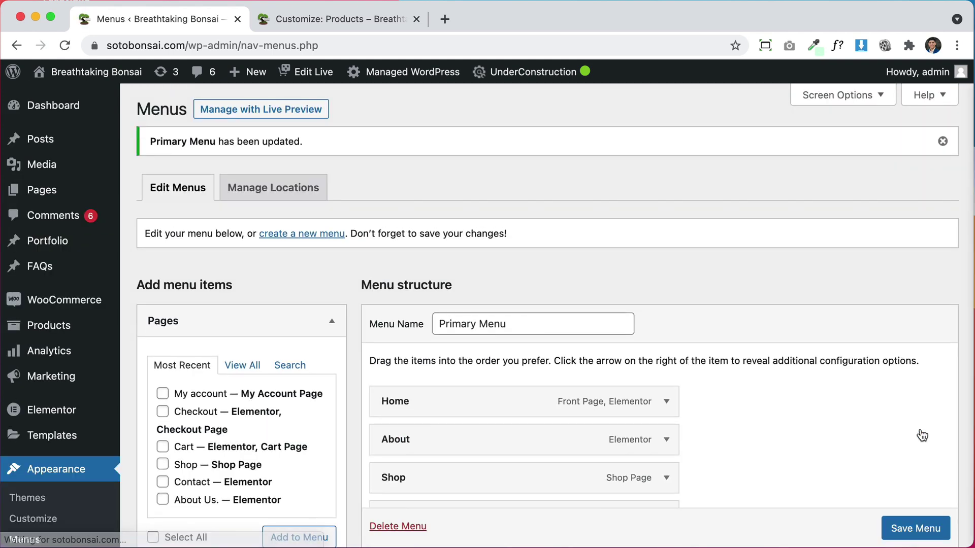
left_click(103, 80)
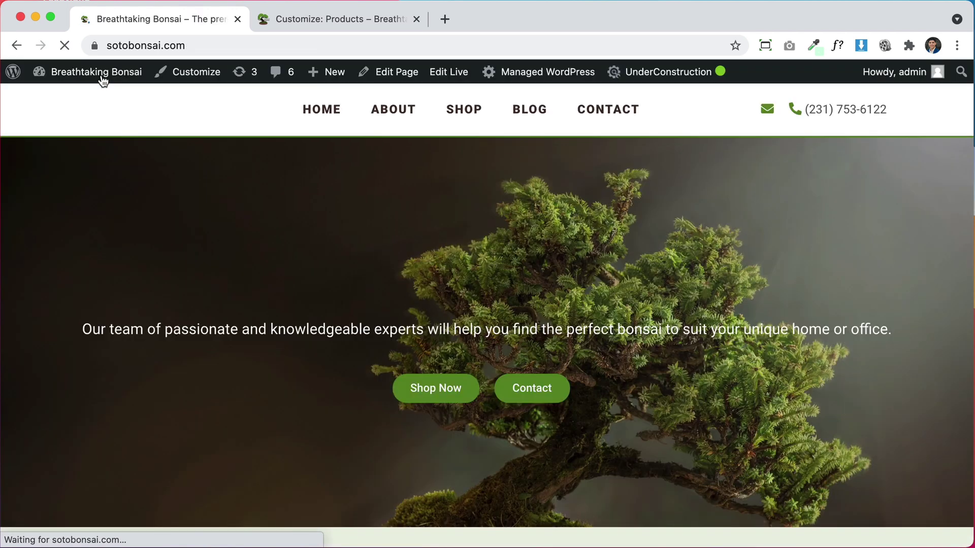
left_click(103, 80)
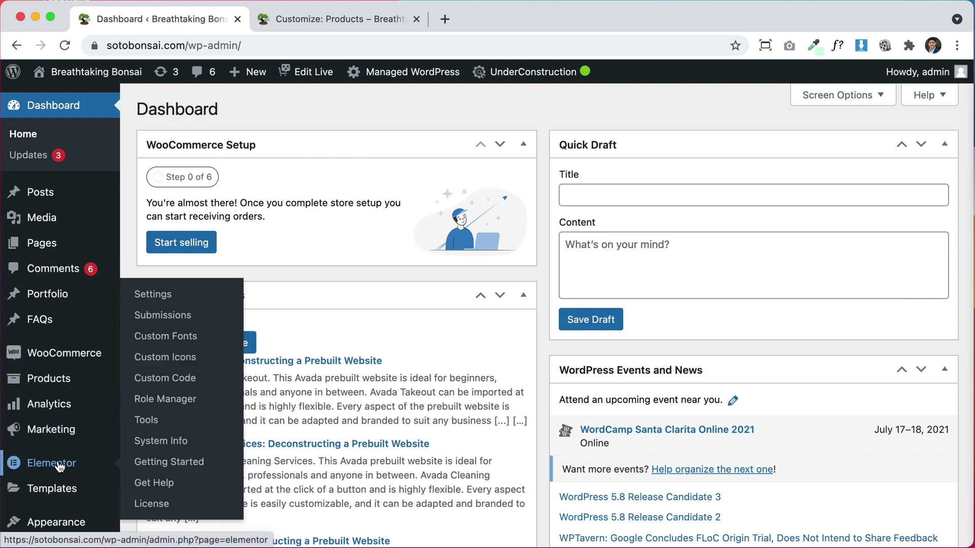
mouse_move(61, 490)
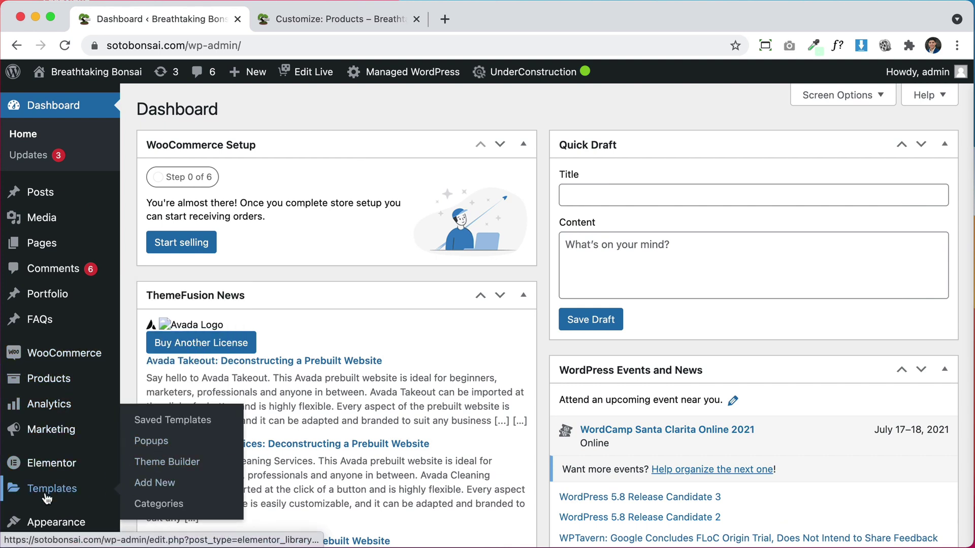
left_click(47, 496)
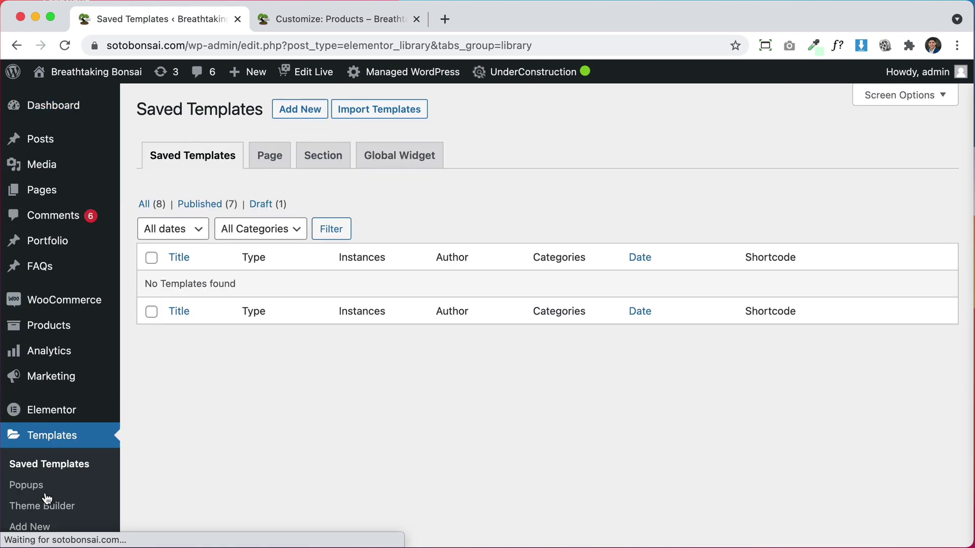
left_click(303, 113)
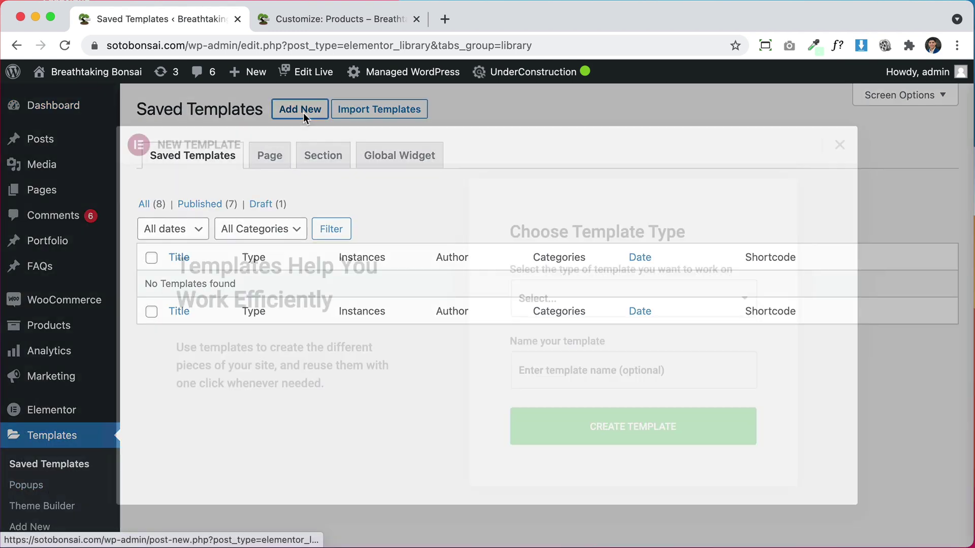
left_click(648, 313)
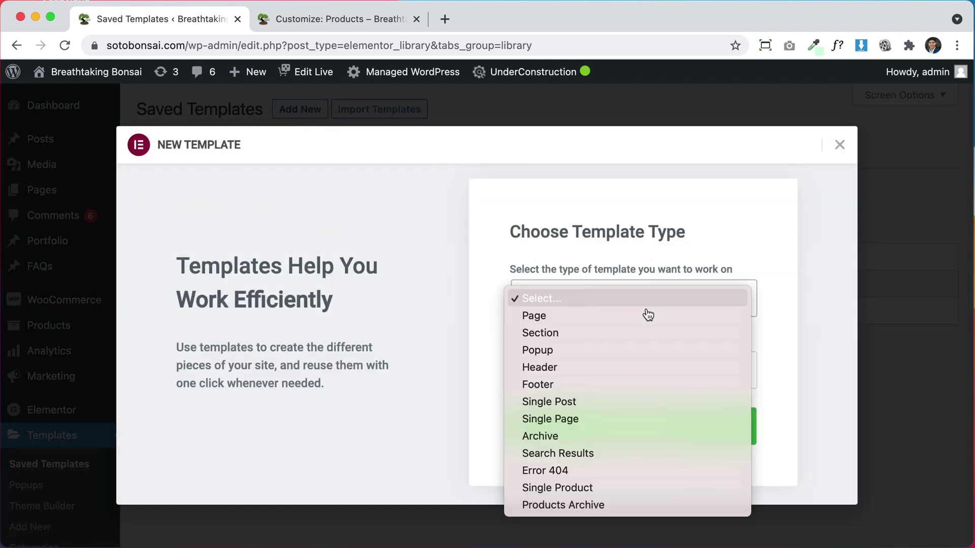
left_click(613, 374)
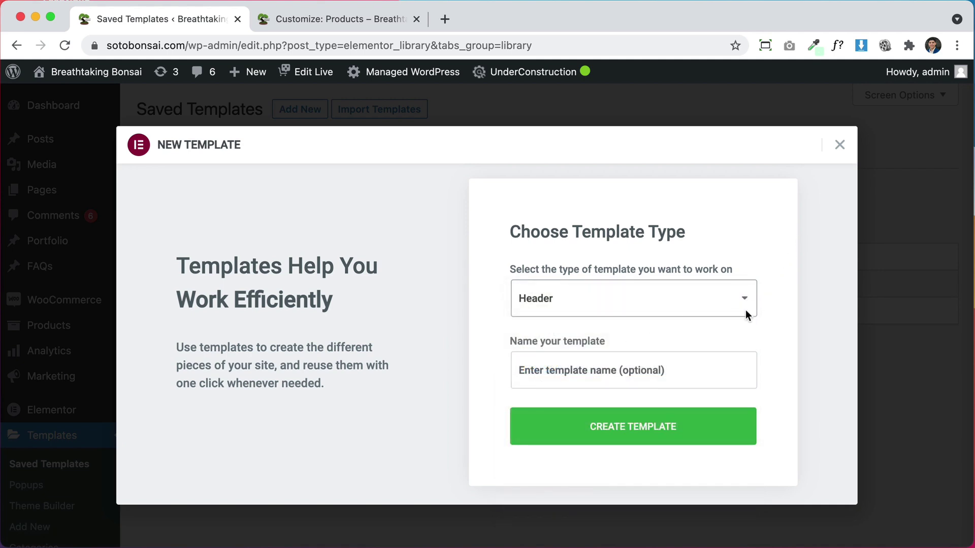
left_click(840, 145)
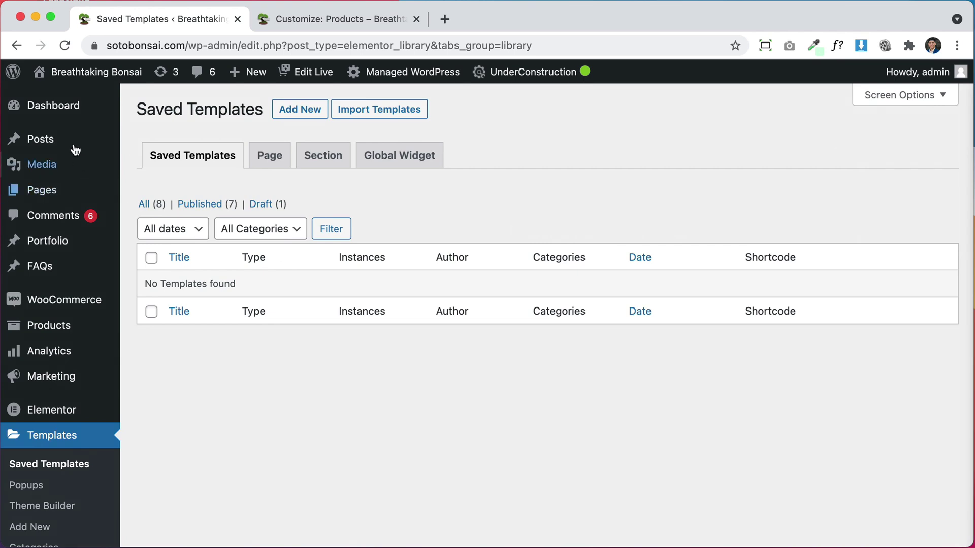
Open the site's Header template in Elementor and add a Menu Cart widget above the contact icon list.
left_click(87, 76)
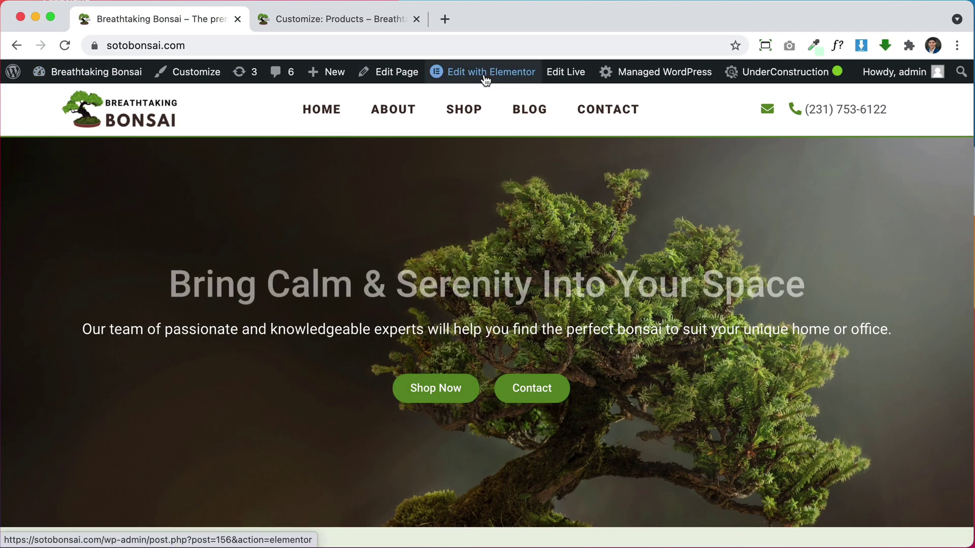
mouse_move(485, 79)
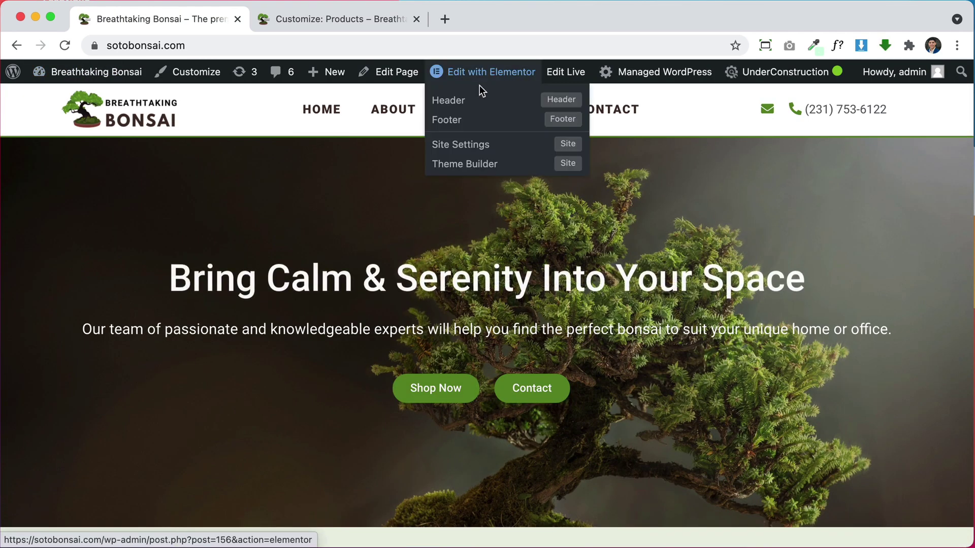
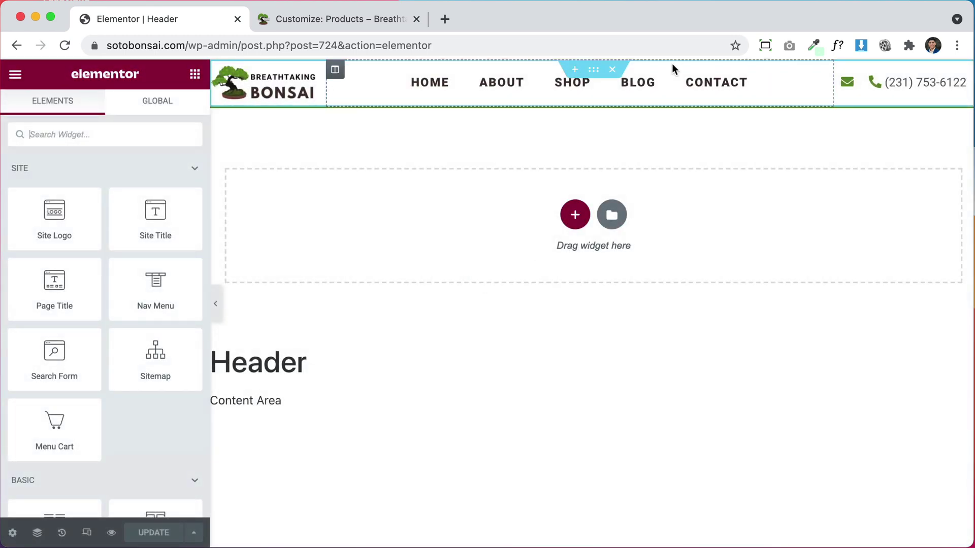
left_click(826, 75)
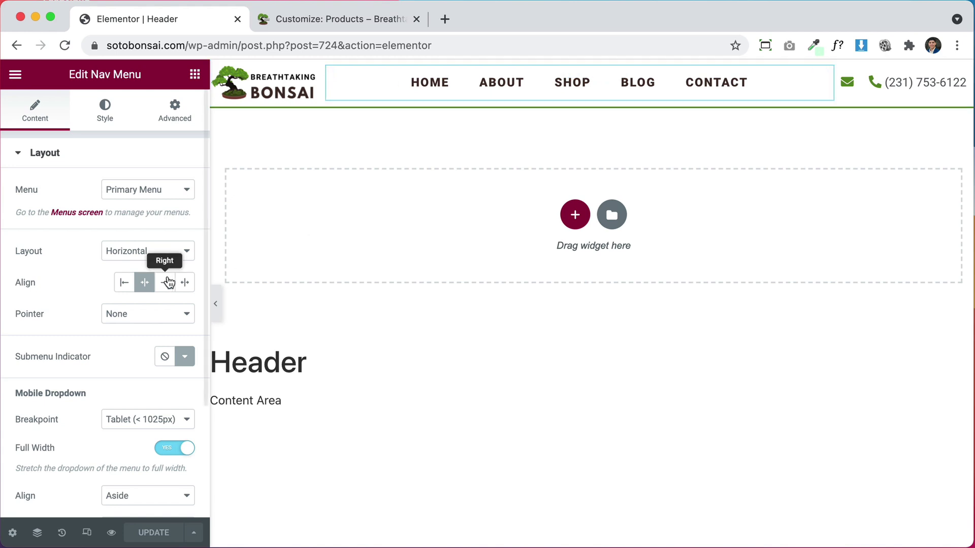
left_click(195, 76)
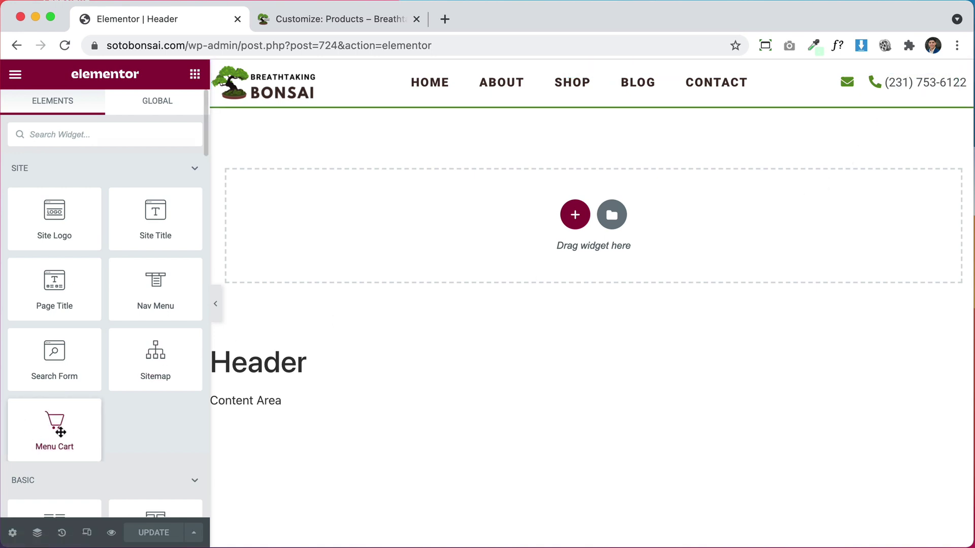
left_click_drag(61, 432, 857, 80)
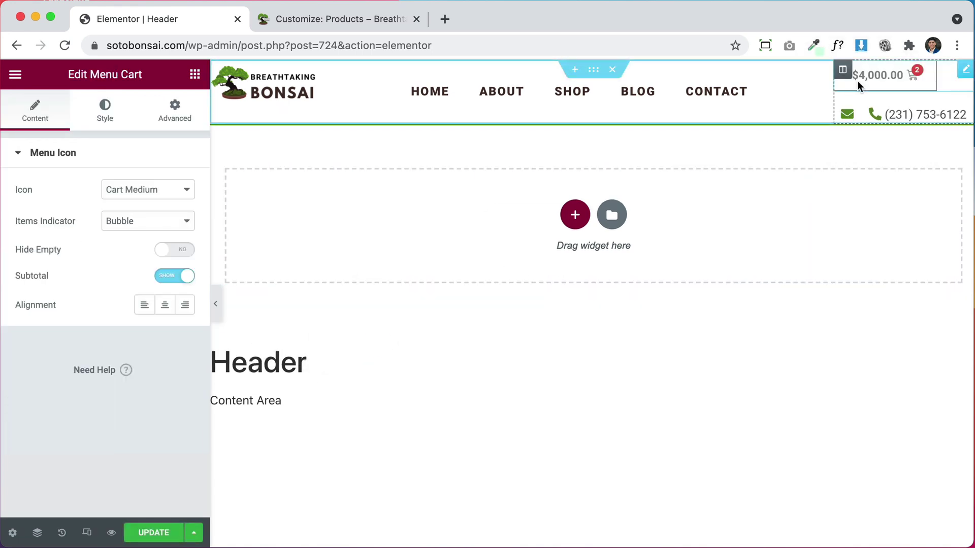
Add a new column at the end of the header section and move the contact icon list into it.
left_click(747, 91)
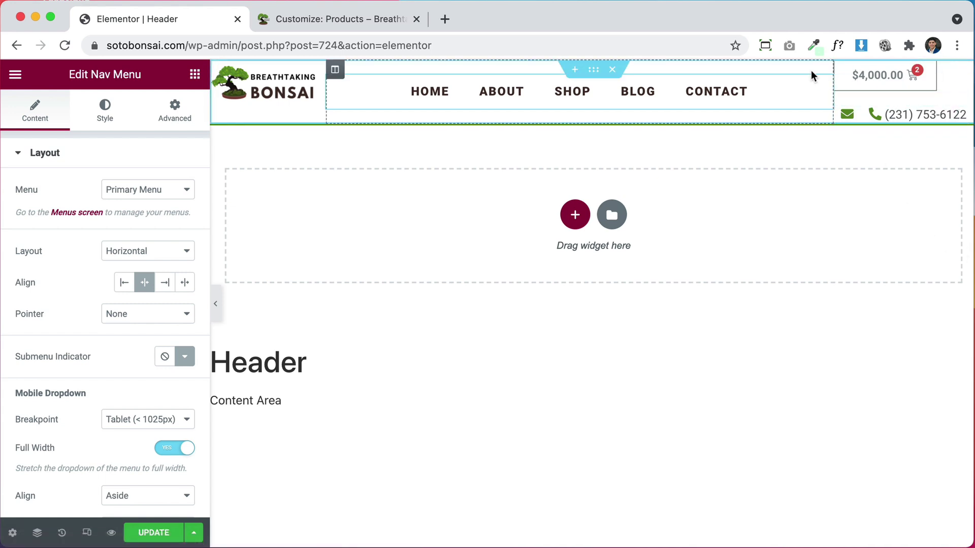
right_click(848, 76)
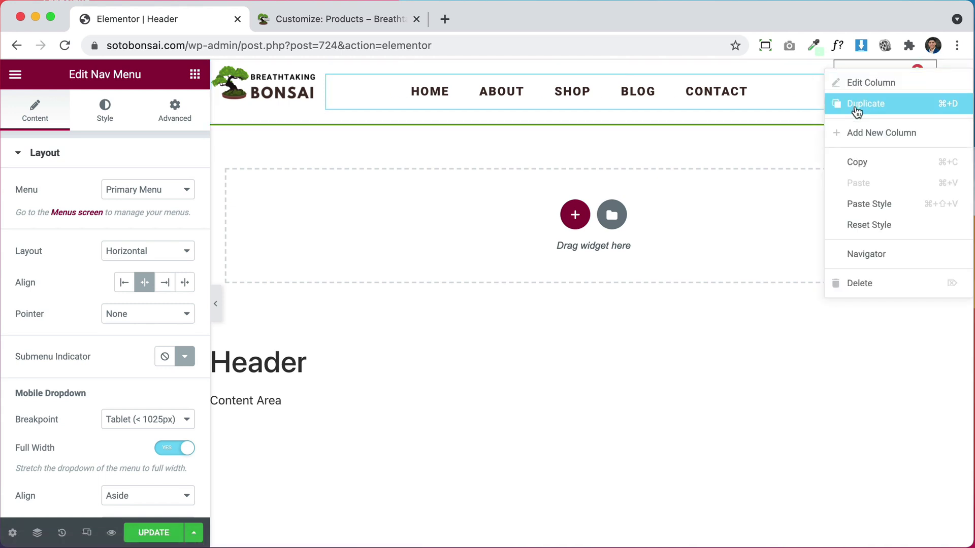
left_click(858, 133)
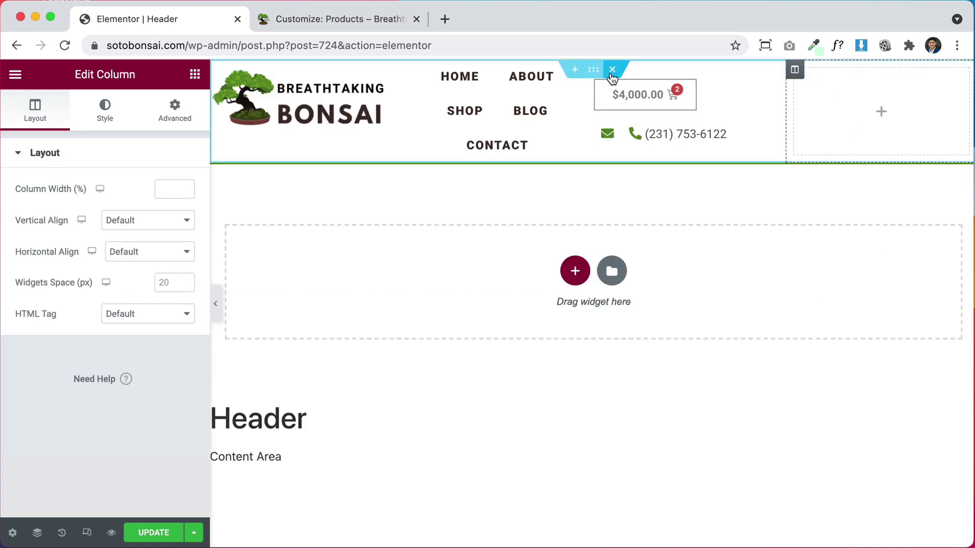
left_click_drag(775, 134, 840, 117)
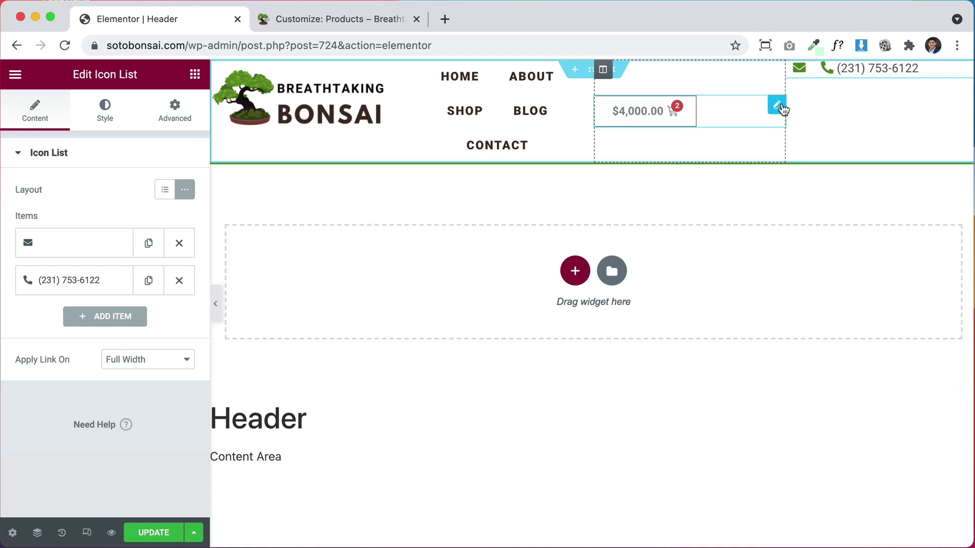
Keep the Menu Cart widget's icon as Cart Medium and hide its subtotal.
left_click(776, 106)
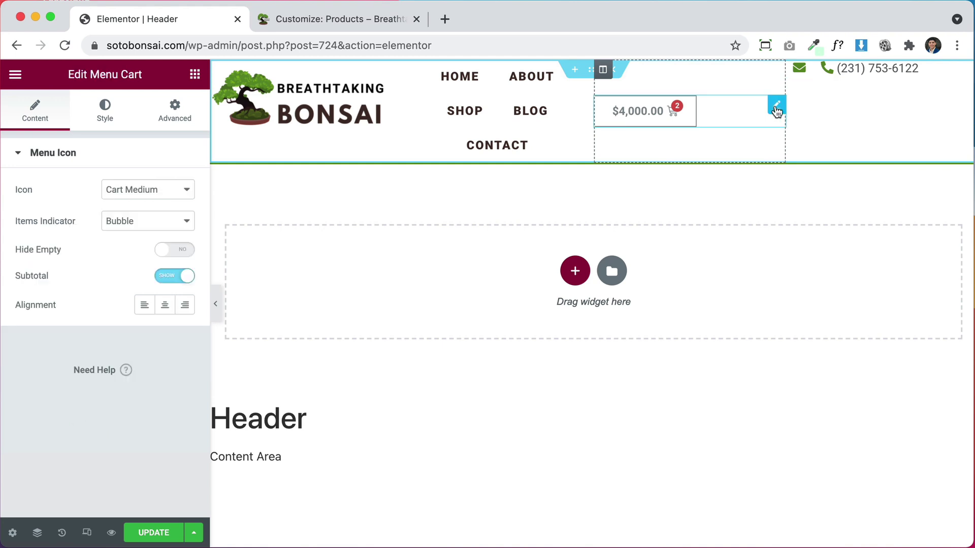
left_click(148, 191)
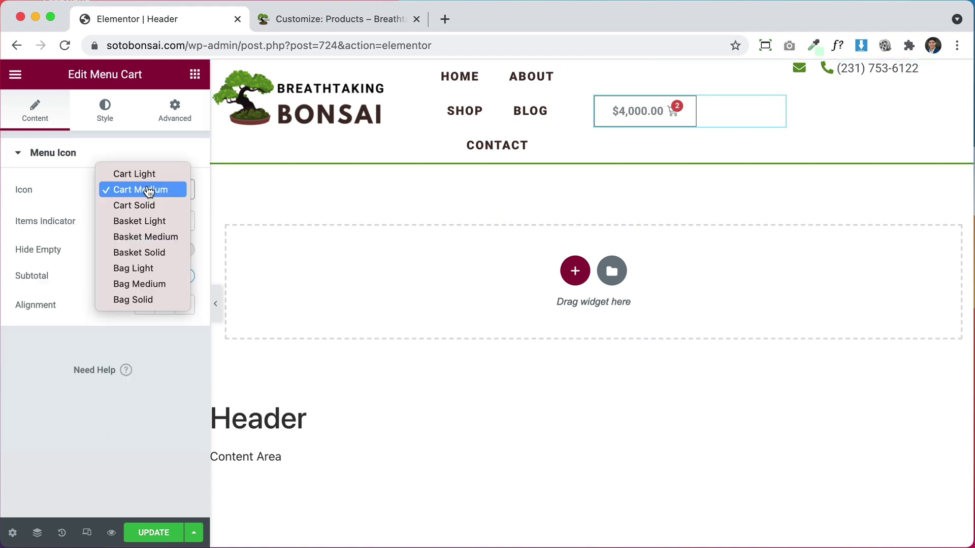
left_click(149, 190)
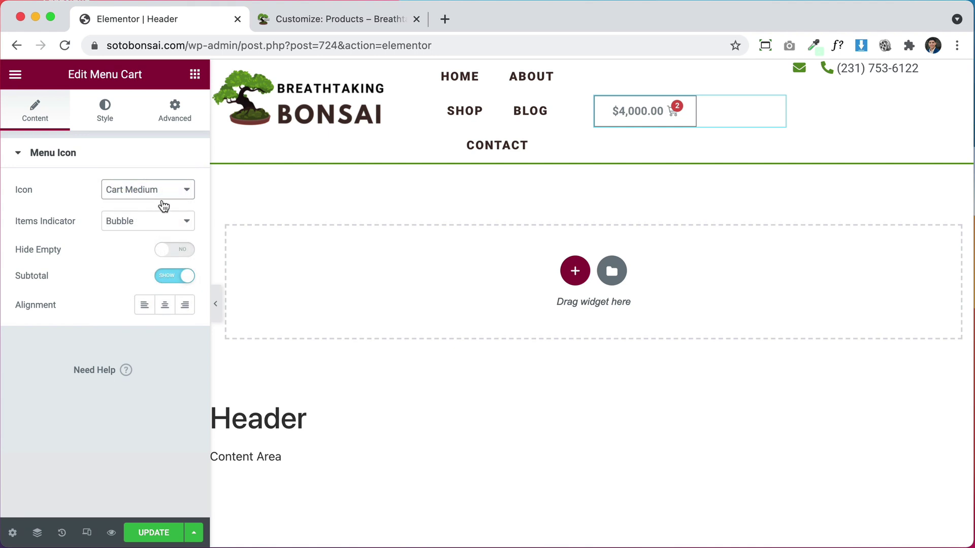
left_click(167, 277)
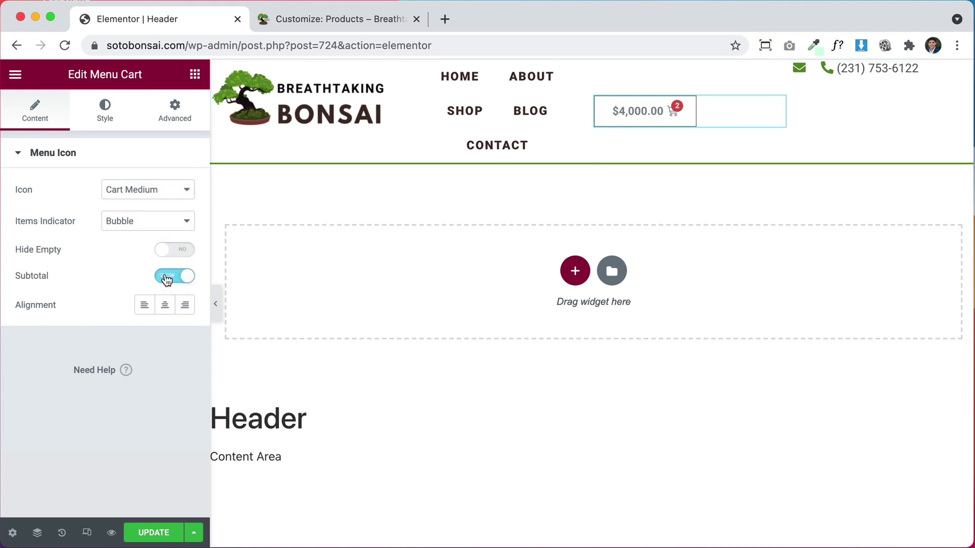
Set the Menu Cart icon's normal text color to the green global color #5D8C28.
left_click(108, 110)
scroll(139, 266, "down", 3)
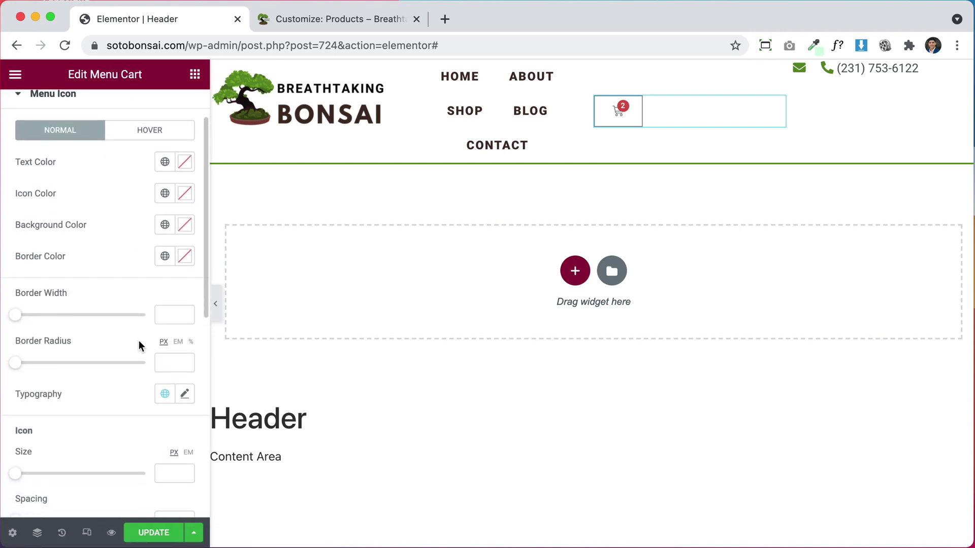
scroll(135, 233, "up", 3)
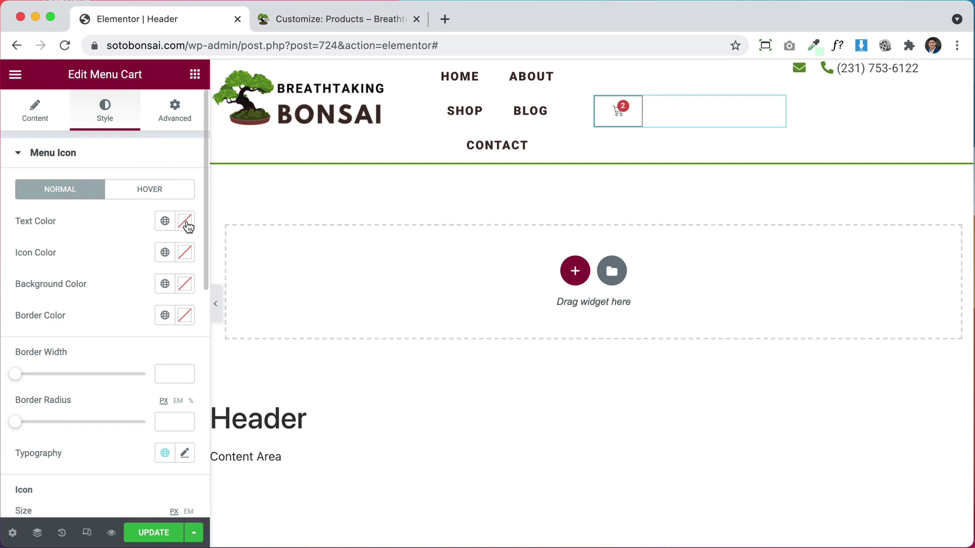
left_click(185, 222)
left_click(182, 315)
left_click_drag(171, 391, 164, 435)
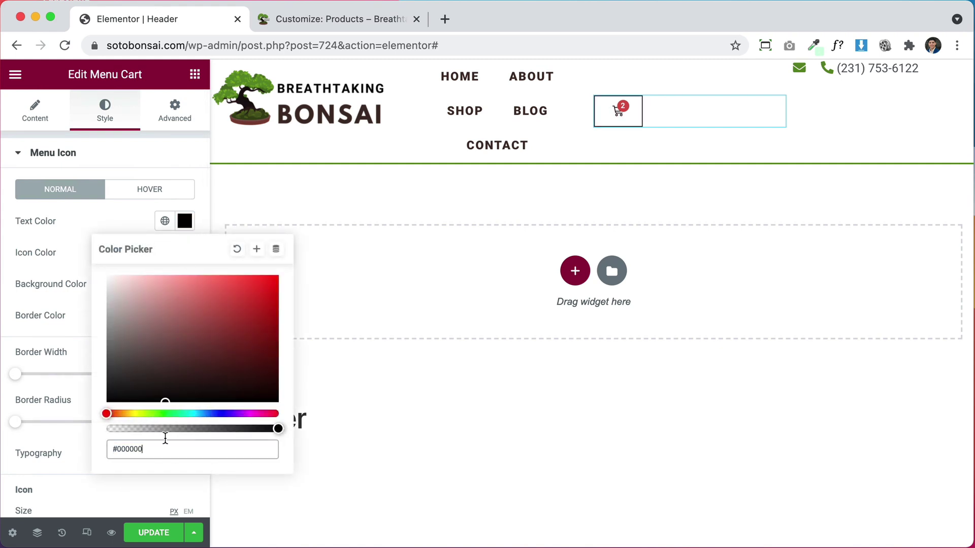
left_click(164, 221)
left_click(93, 431)
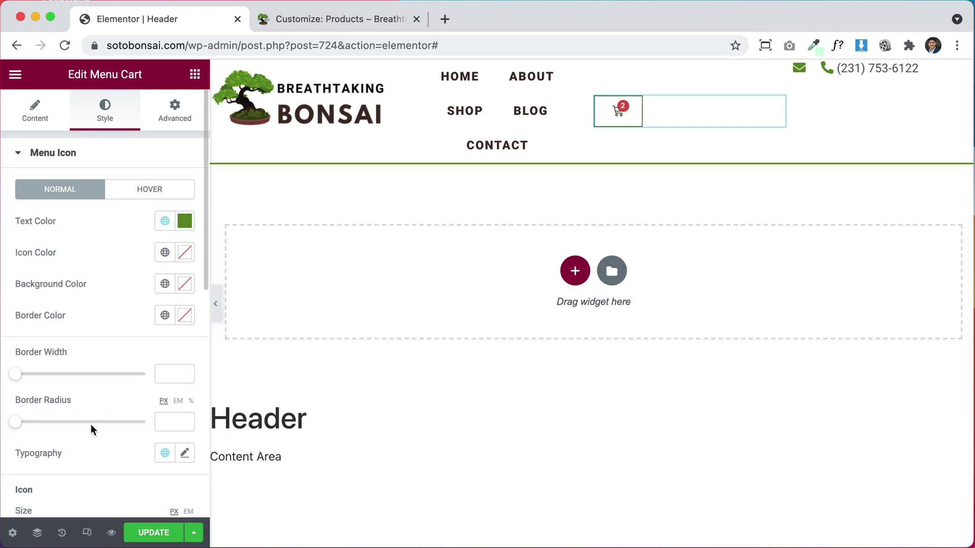
Apply the green global color #5D8C28 to the Menu Cart's icon color and background color.
left_click(165, 253)
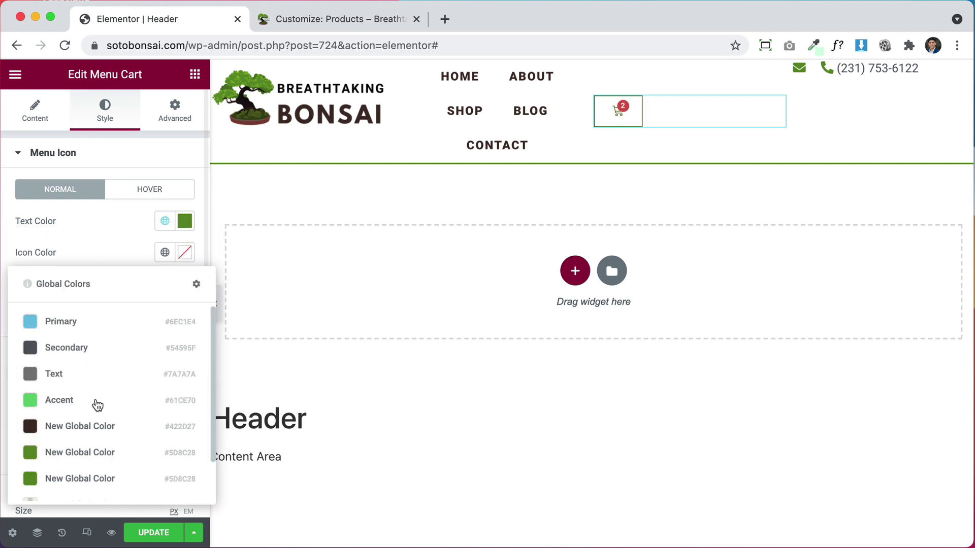
left_click(91, 452)
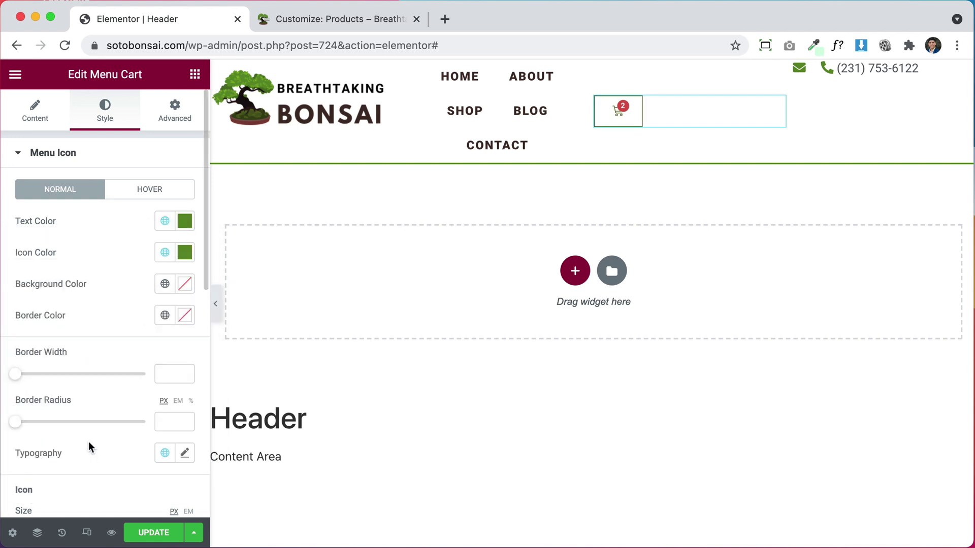
left_click(164, 284)
left_click(88, 491)
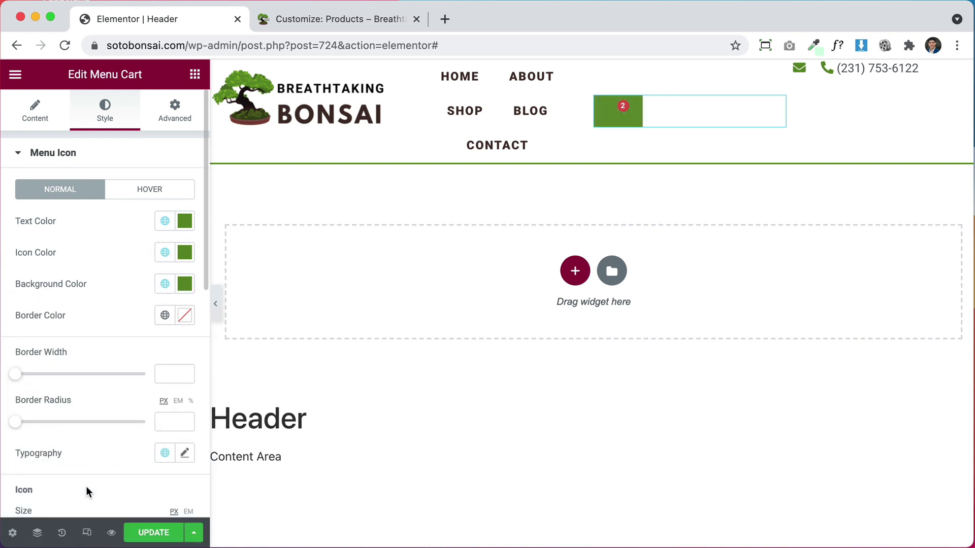
Set the Menu Cart icon's normal text color and icon color to white, #FFFFFF.
left_click(167, 226)
left_click(154, 217)
left_click(184, 221)
left_click(107, 276)
left_click(76, 287)
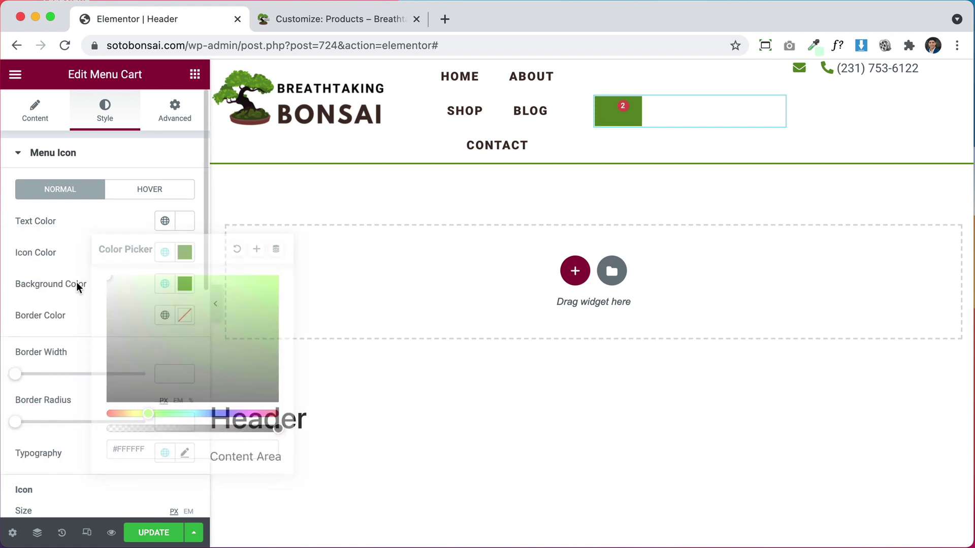
left_click(185, 252)
left_click(108, 308)
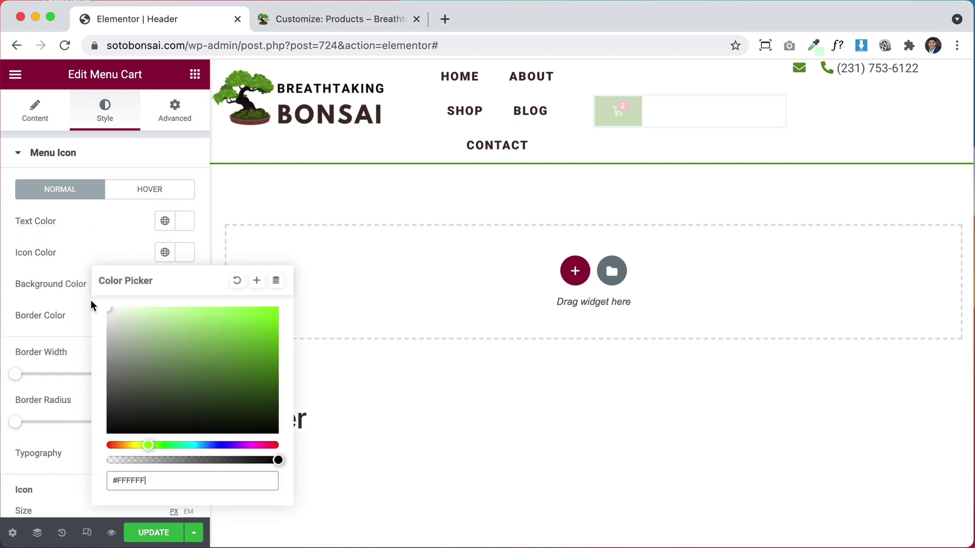
left_click(51, 293)
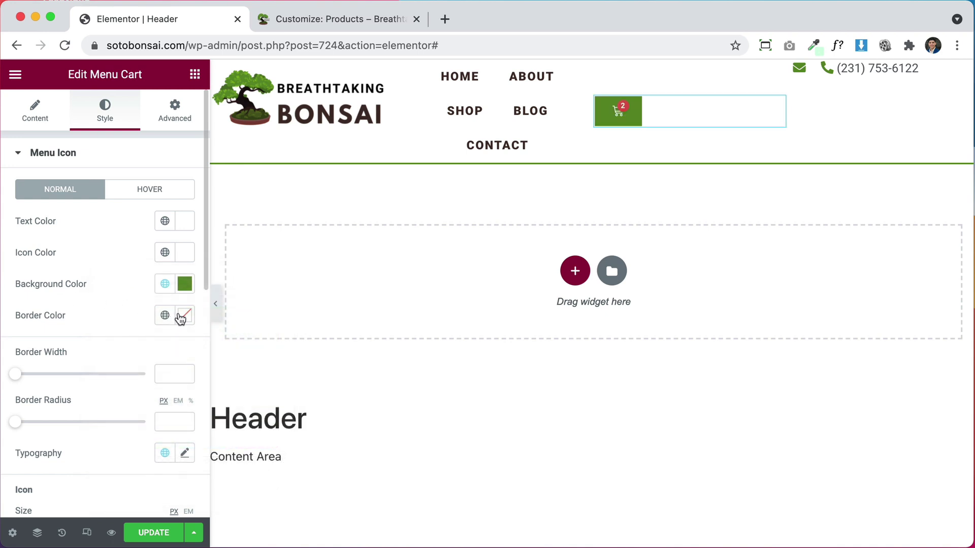
Set the Menu Cart icon's border color to white and its border radius to 20 px.
left_click(184, 317)
left_click_drag(183, 218, 72, 86)
left_click(27, 307)
left_click(163, 416)
type("20")
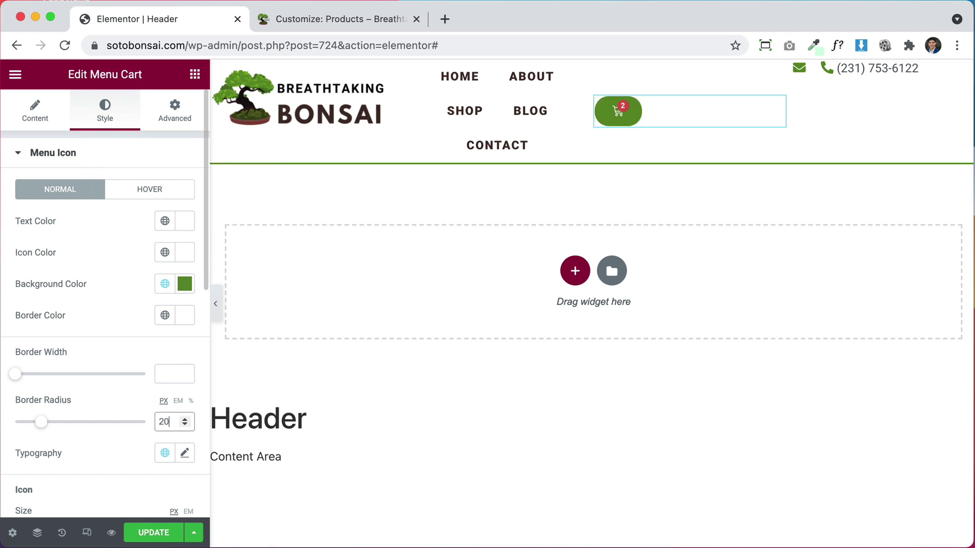
type("30")
Set the Menu Cart's icon size to 20 px.
scroll(102, 392, "down", 5)
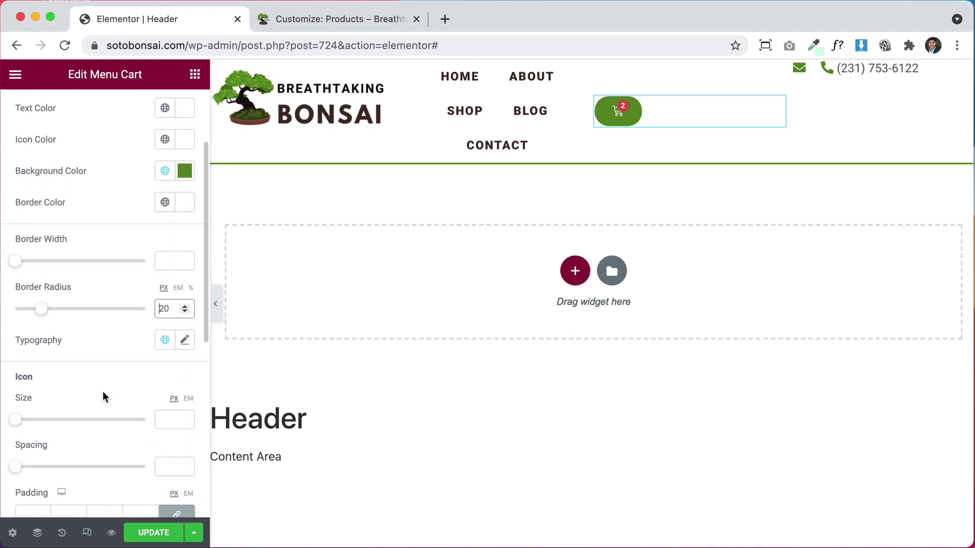
scroll(103, 391, "down", 3)
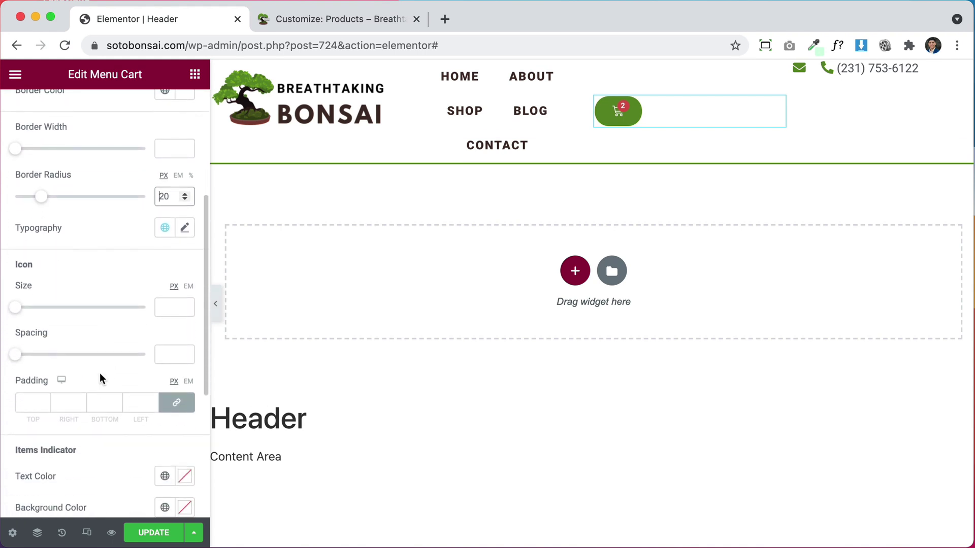
left_click(185, 305)
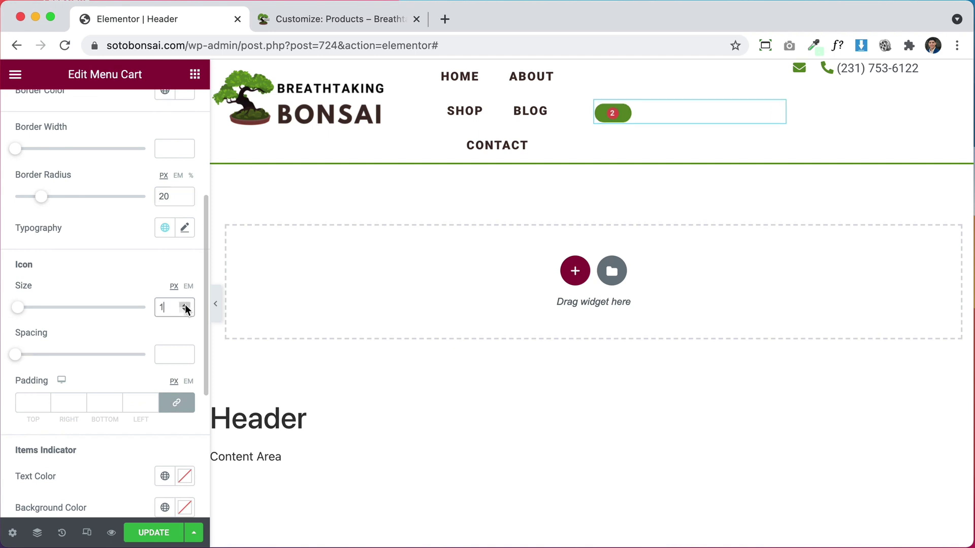
left_click_drag(185, 306, 185, 307)
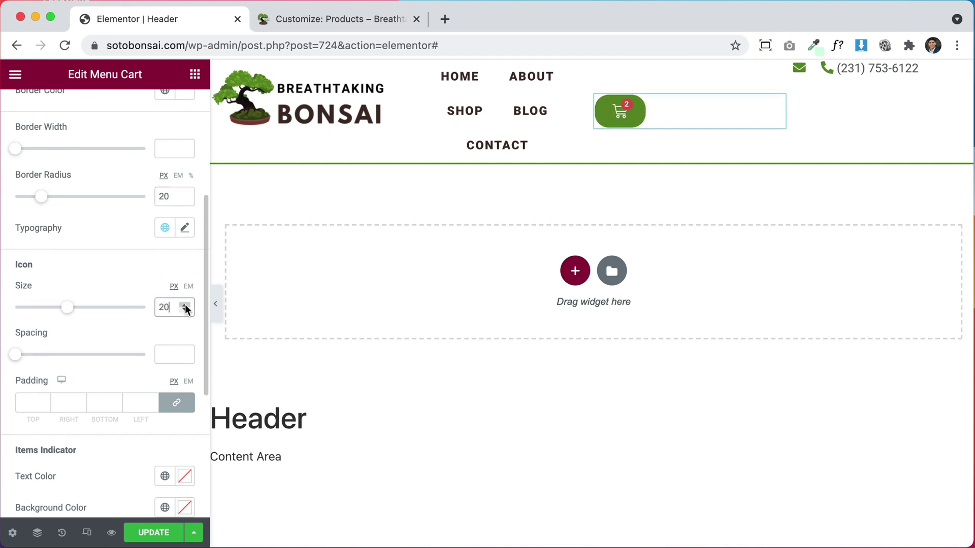
Try hiding the cart's remove-item icon and divider, restoring each one to shown.
scroll(105, 400, "down", 10)
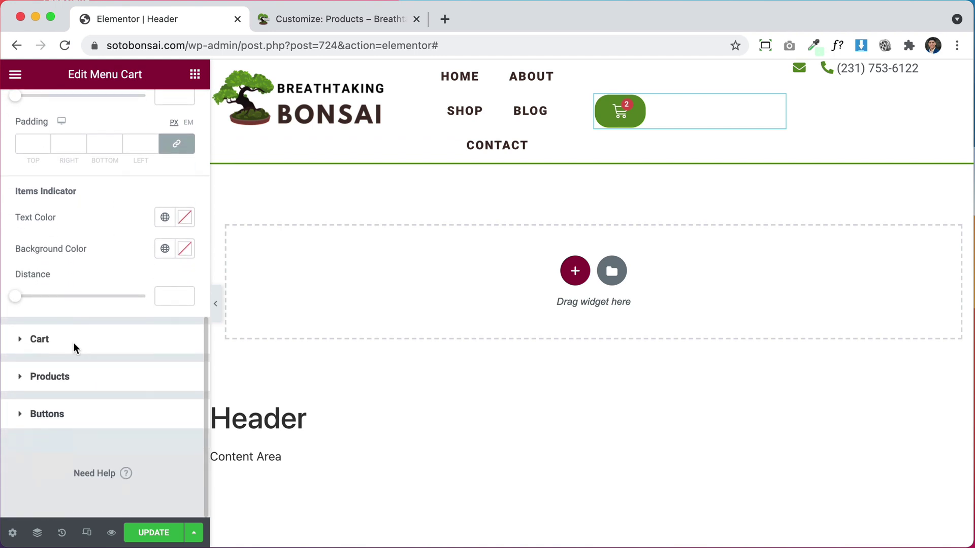
left_click(74, 341)
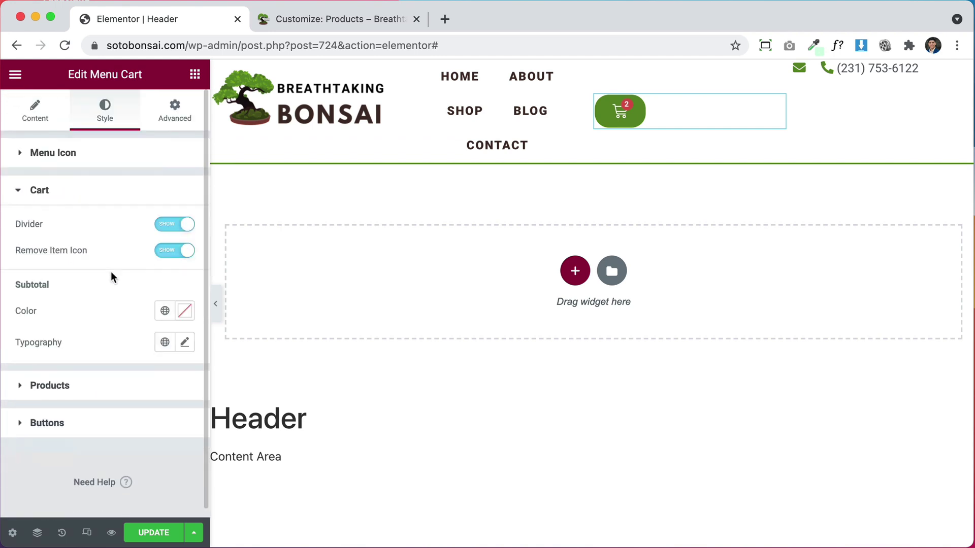
left_click(171, 253)
left_click(170, 252)
left_click(172, 226)
left_click(172, 226)
Set the cart's product title color to global color #422D27 and the product price color to green #5D8C28.
left_click(101, 384)
scroll(112, 260, "down", 3)
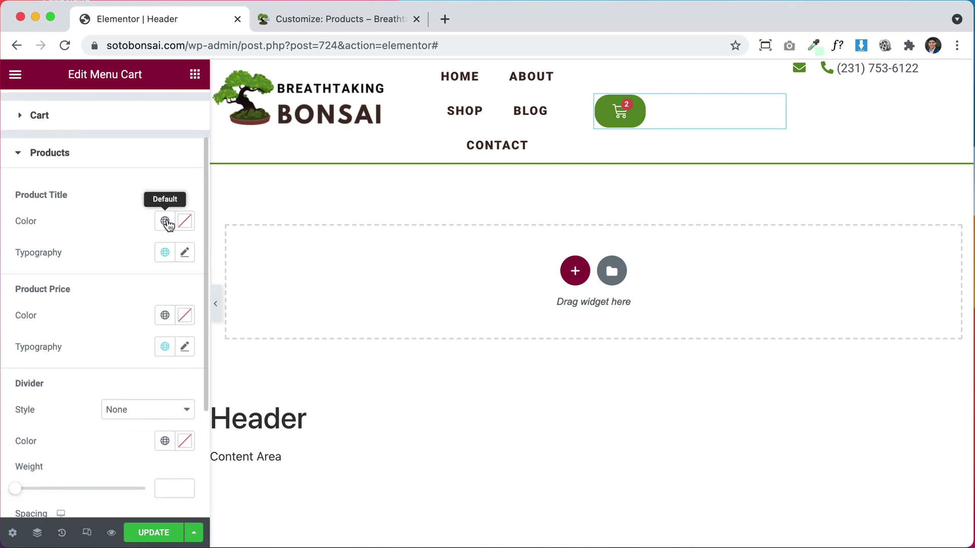
left_click(166, 222)
left_click(79, 393)
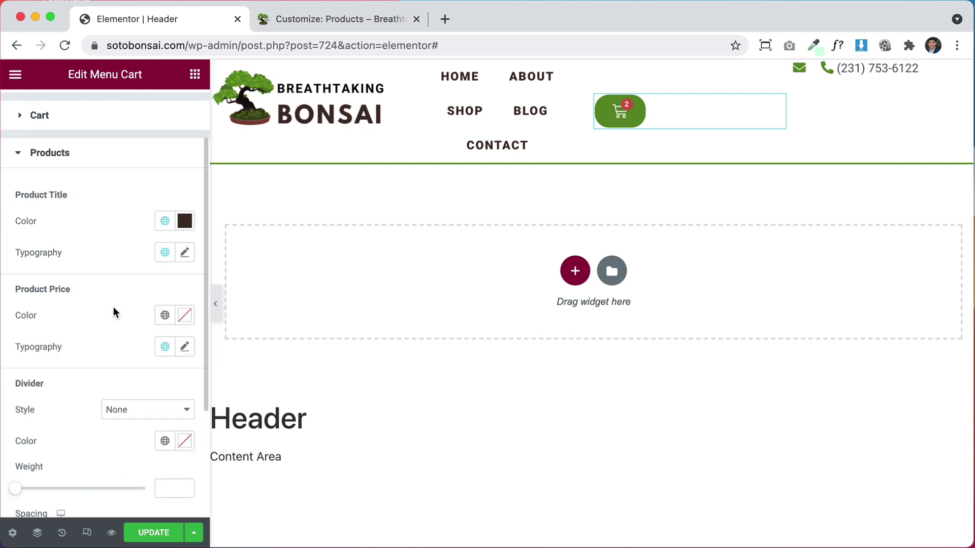
scroll(118, 304, "down", 1)
left_click(165, 278)
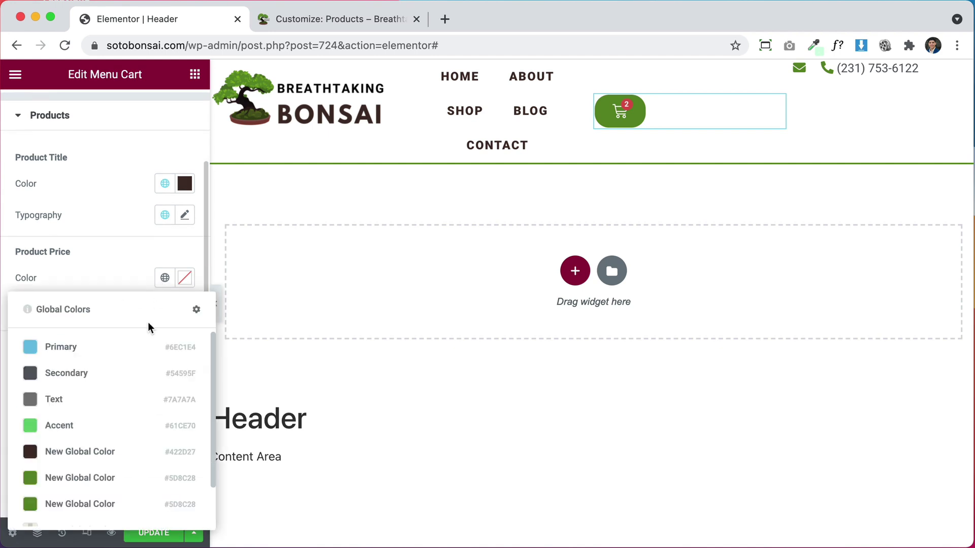
left_click(100, 477)
Give the View Cart button a green #5D8C28 global background color and white text.
scroll(106, 384, "down", 1)
scroll(105, 384, "down", 3)
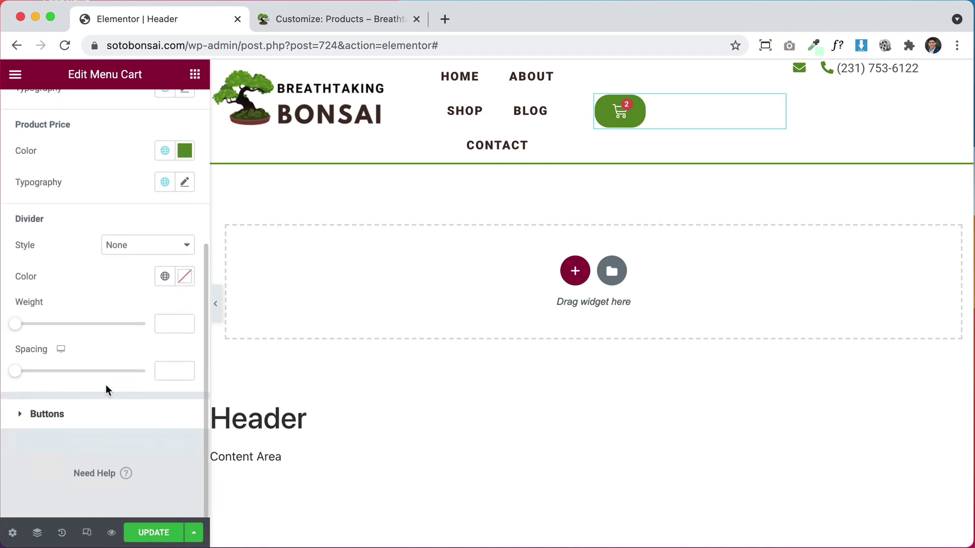
left_click(96, 419)
scroll(122, 307, "down", 5)
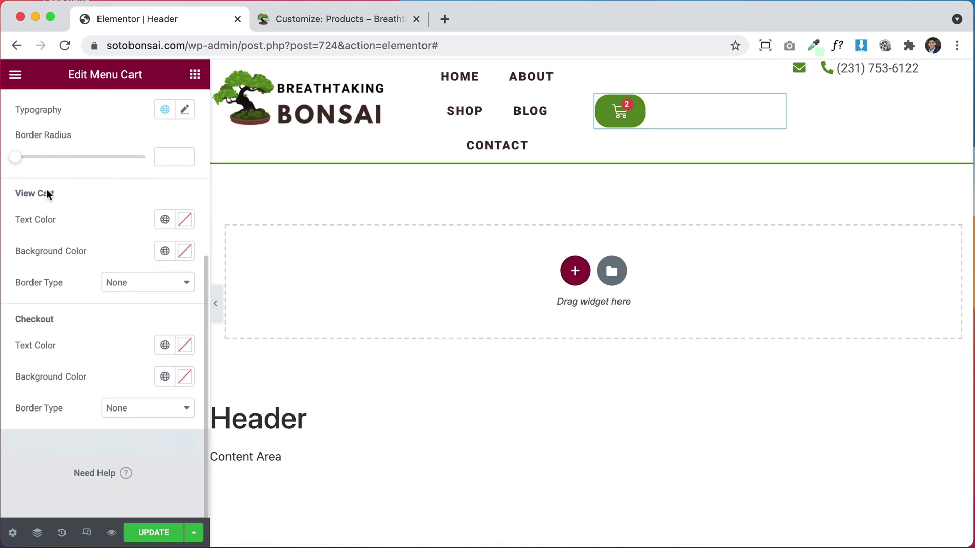
left_click(165, 251)
left_click(97, 452)
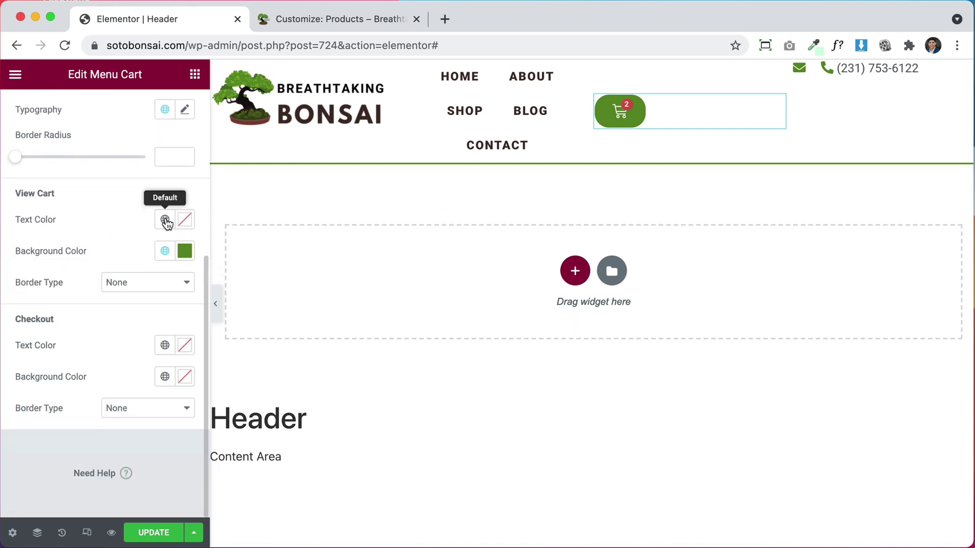
left_click(164, 219)
left_click(91, 228)
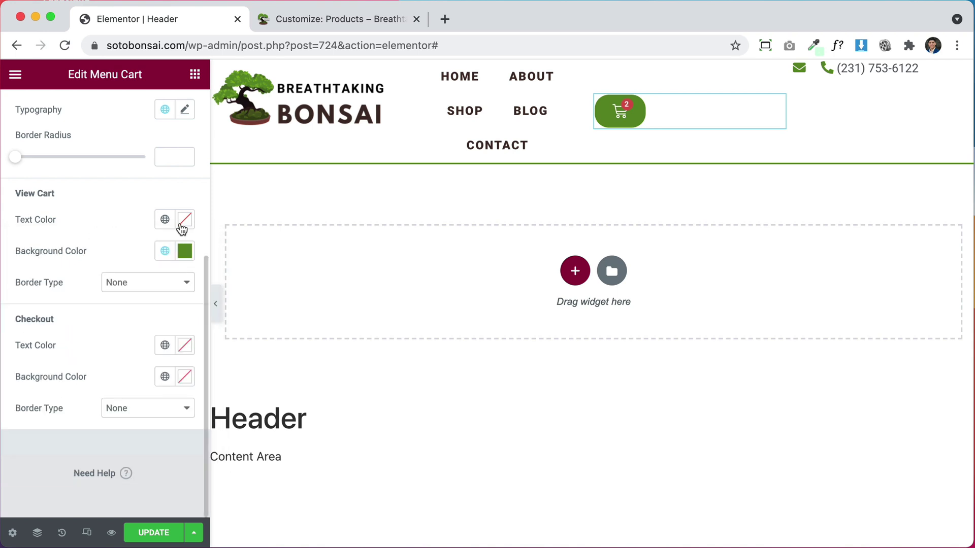
left_click(185, 221)
left_click_drag(194, 313, 72, 212)
left_click(72, 212)
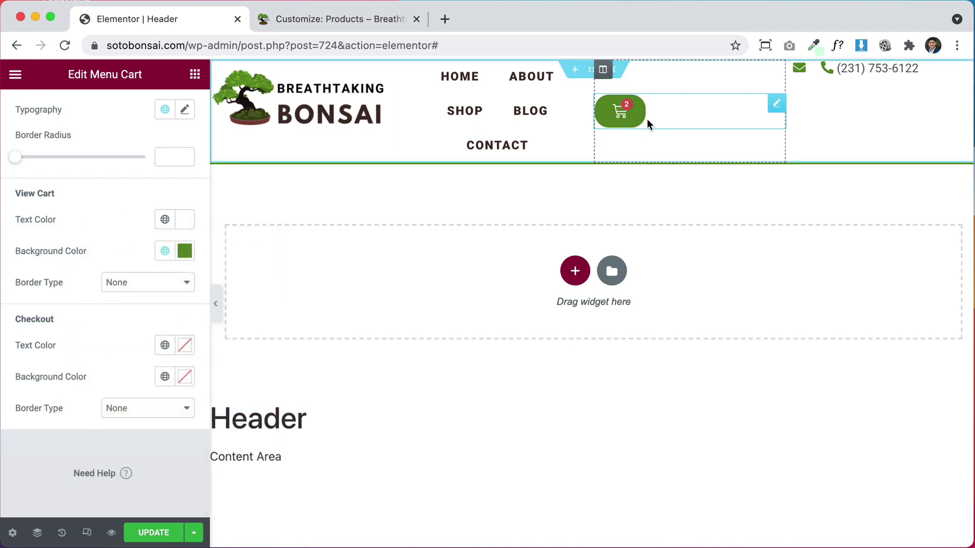
Give the Checkout button a green #5D8C28 global background color and white text.
left_click(164, 376)
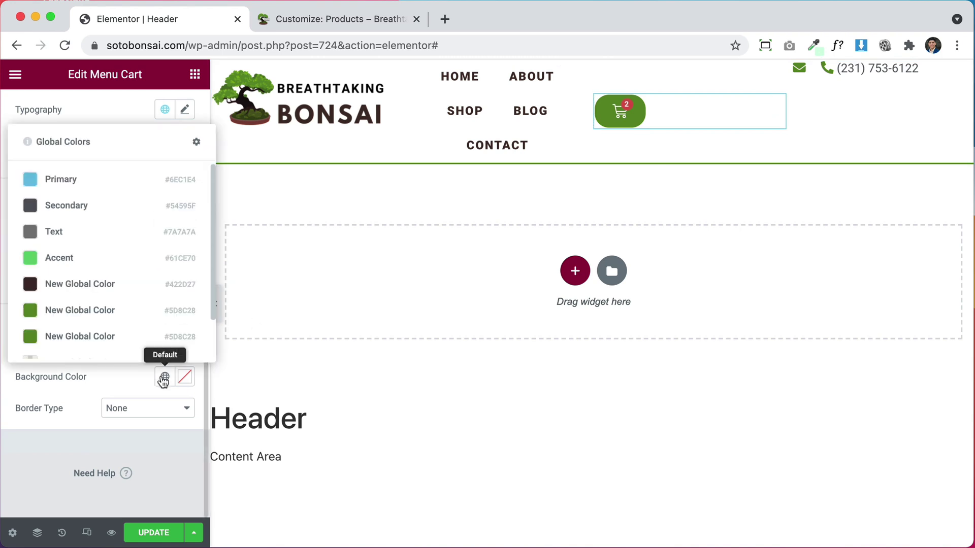
left_click(100, 335)
left_click(187, 351)
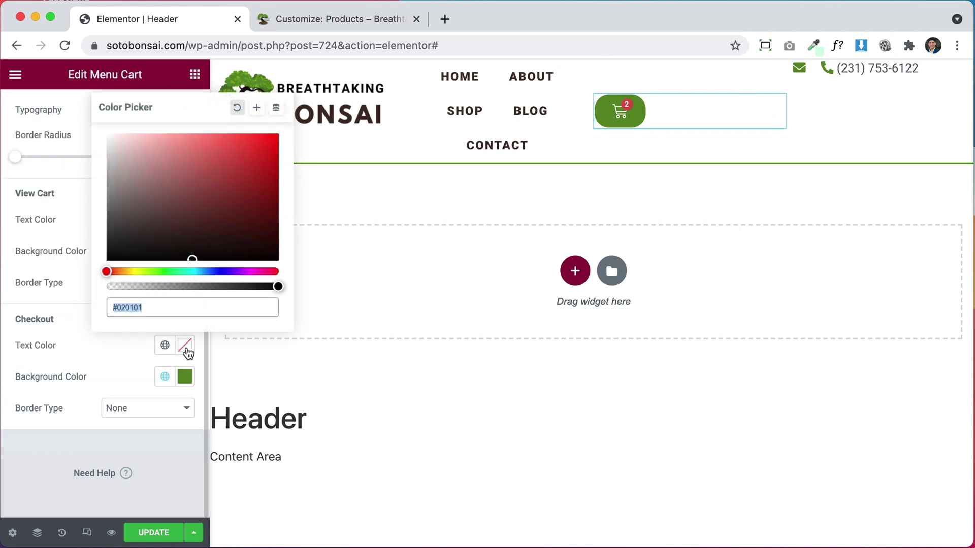
left_click_drag(153, 188, 85, 128)
left_click(50, 388)
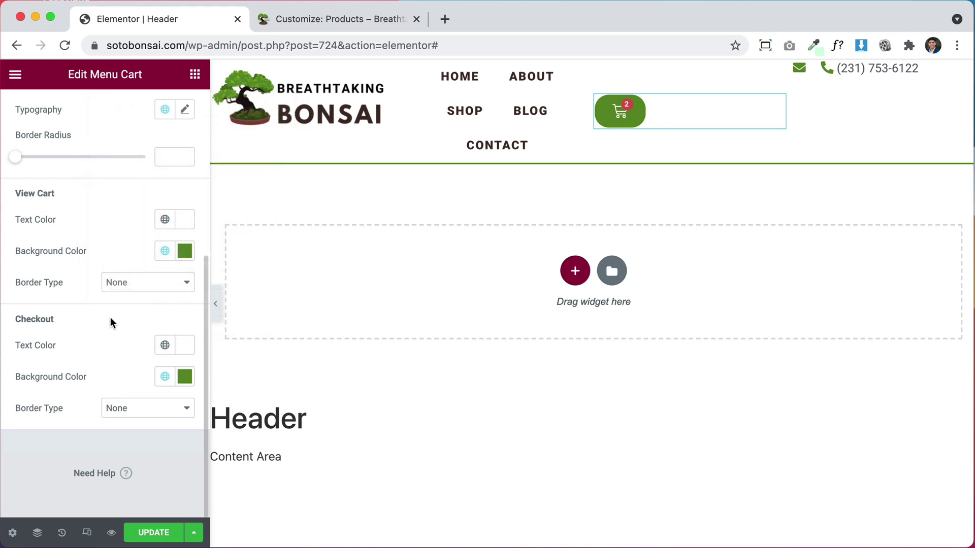
Set the Menu Cart icon's background color to white, #FFFFFF.
scroll(112, 323, "up", 5)
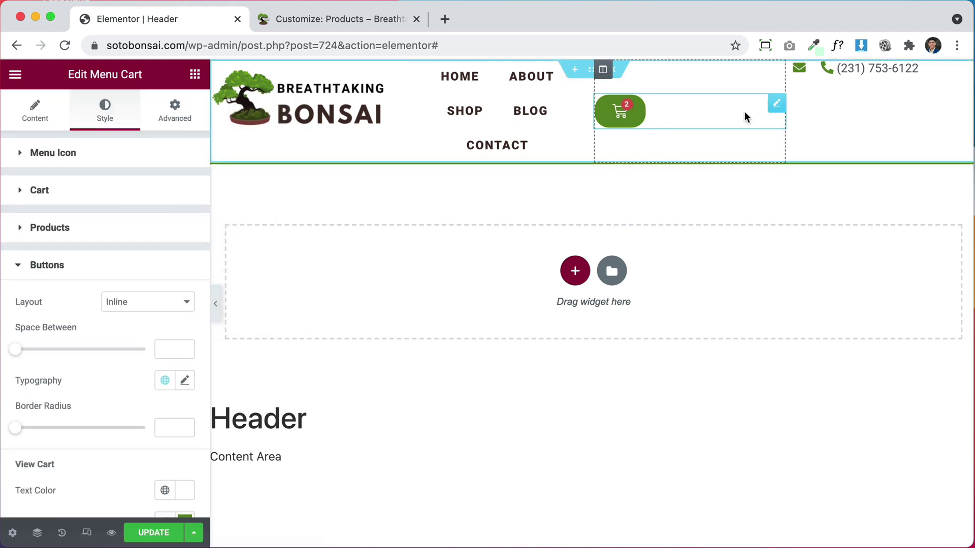
left_click(87, 155)
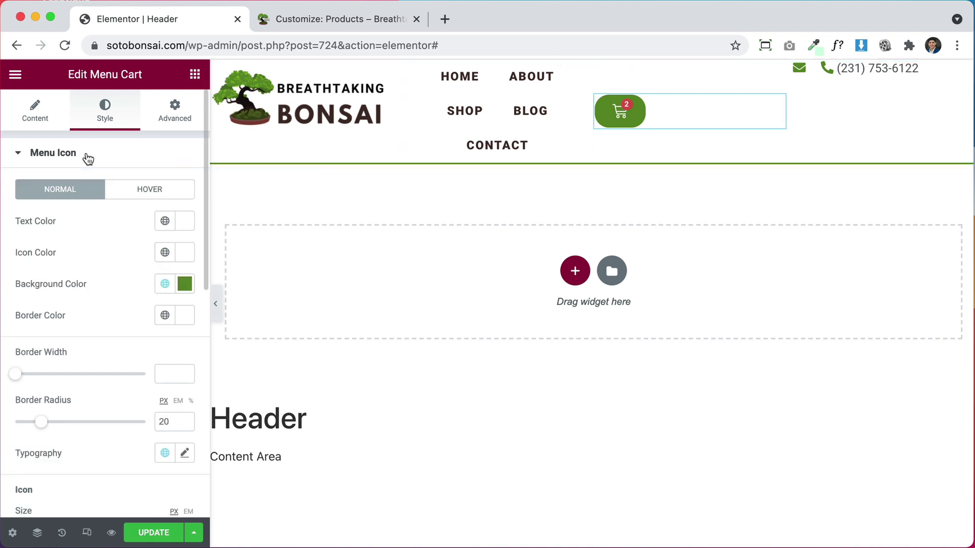
left_click(185, 283)
left_click(129, 377)
left_click_drag(129, 377, 63, 294)
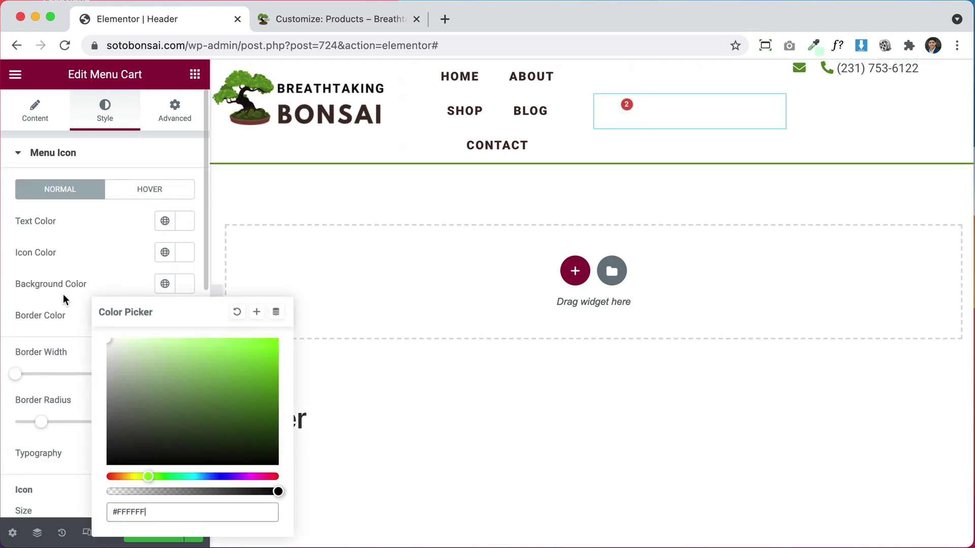
left_click(63, 294)
Set the Menu Cart's icon color to the green global color #5D8C28.
left_click(185, 253)
left_click(111, 212)
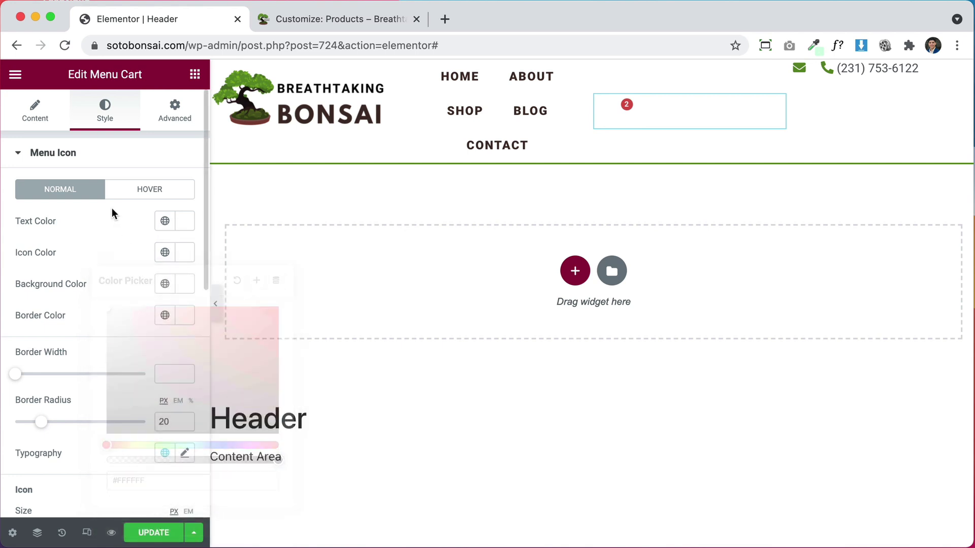
left_click(164, 252)
left_click(67, 453)
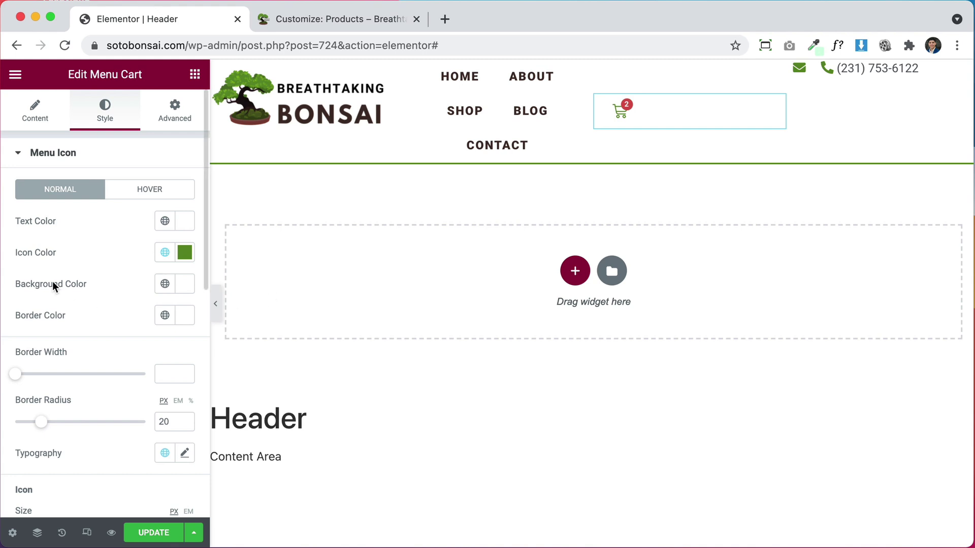
scroll(100, 282, "down", 3)
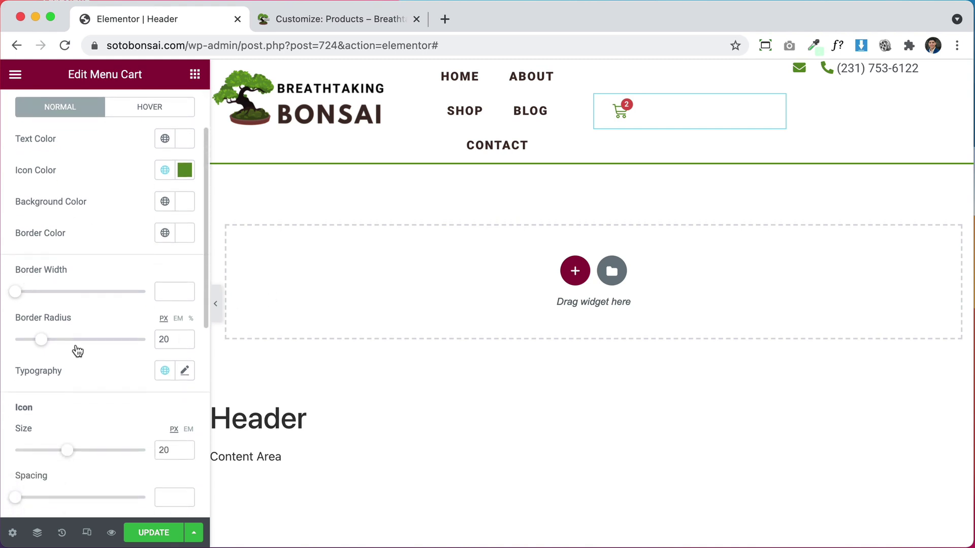
scroll(76, 360, "down", 3)
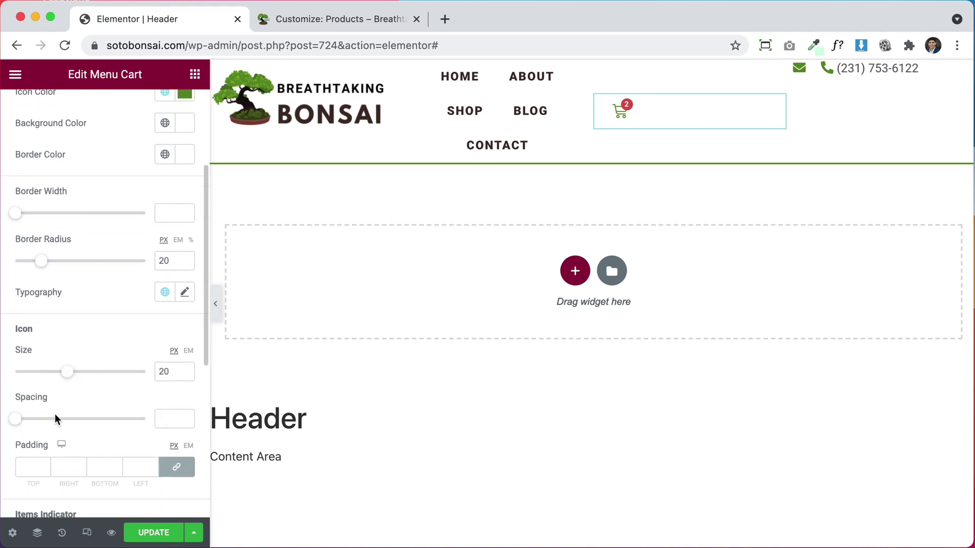
scroll(30, 438, "down", 4)
scroll(71, 407, "up", 2)
scroll(71, 407, "up", 8)
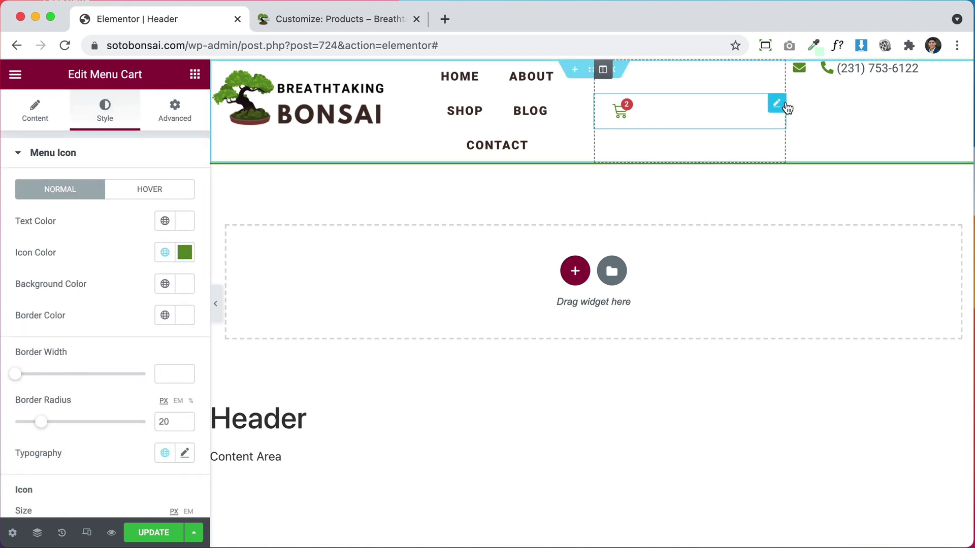
Narrow the header's cart and logo columns and widen the navigation menu column so the menu items fit on one line.
left_click_drag(786, 104, 654, 105)
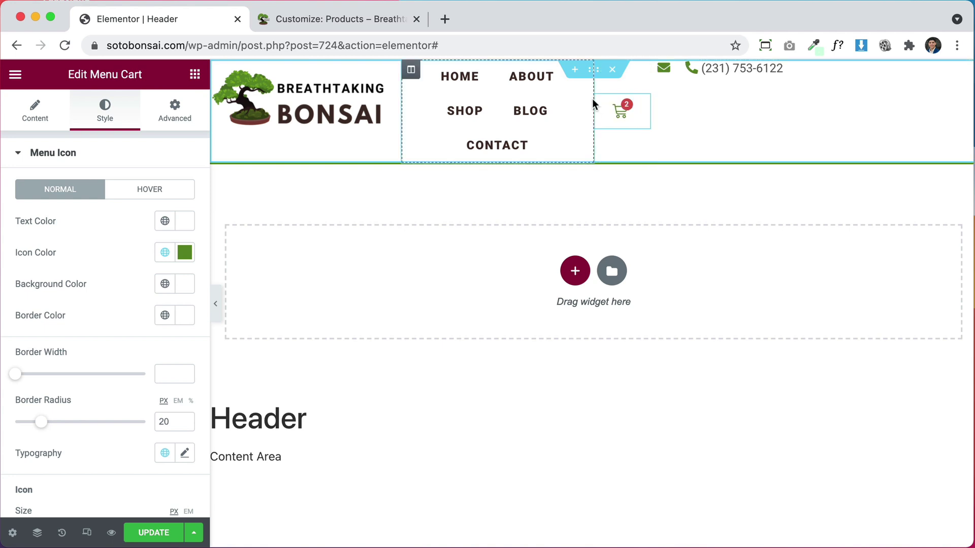
left_click(592, 100)
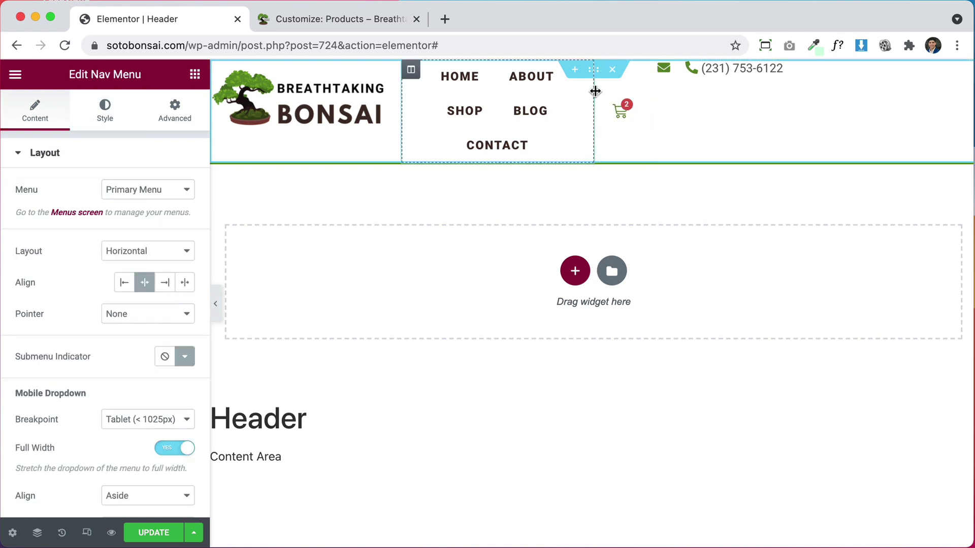
left_click_drag(595, 91, 840, 81)
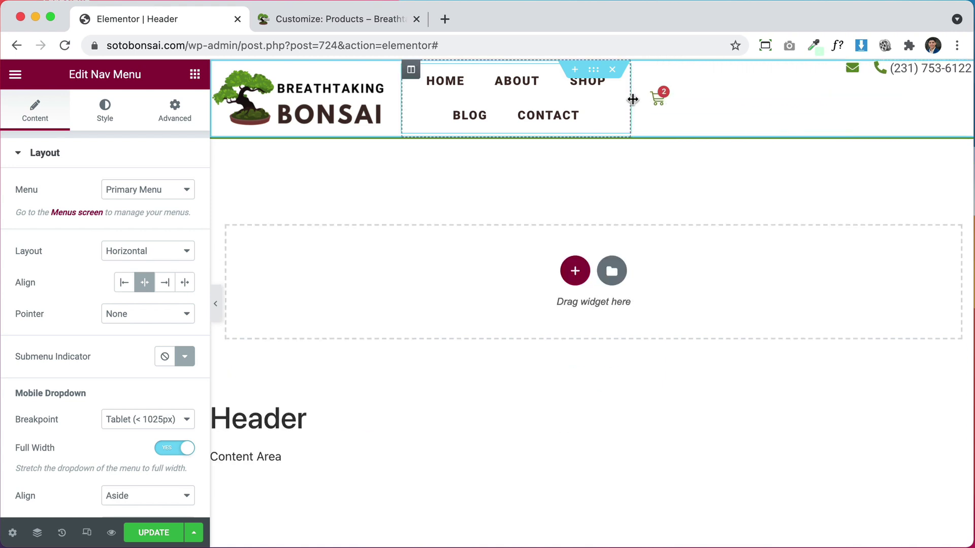
left_click_drag(630, 100, 789, 87)
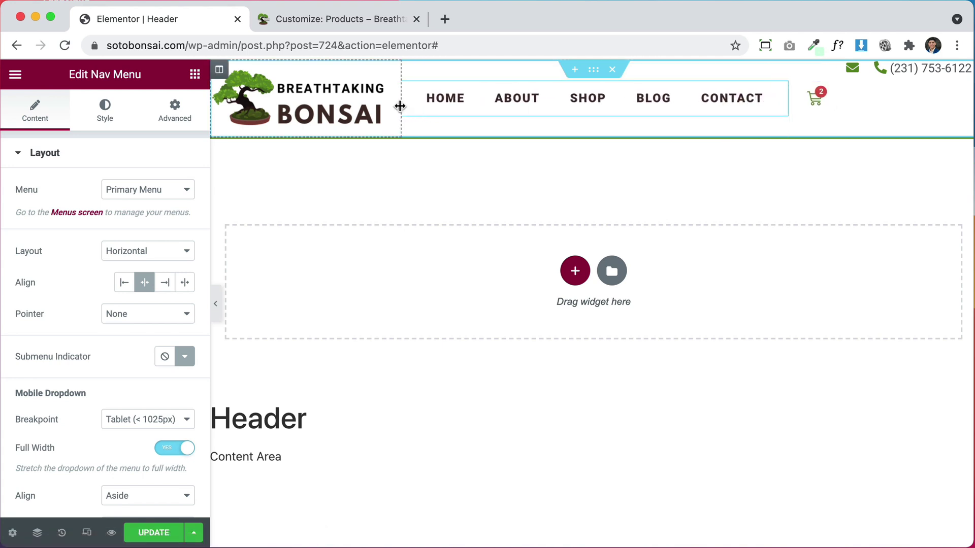
left_click_drag(401, 101, 324, 101)
Set the vertical alignment of the header column holding the contact icons to Middle.
left_click(848, 71)
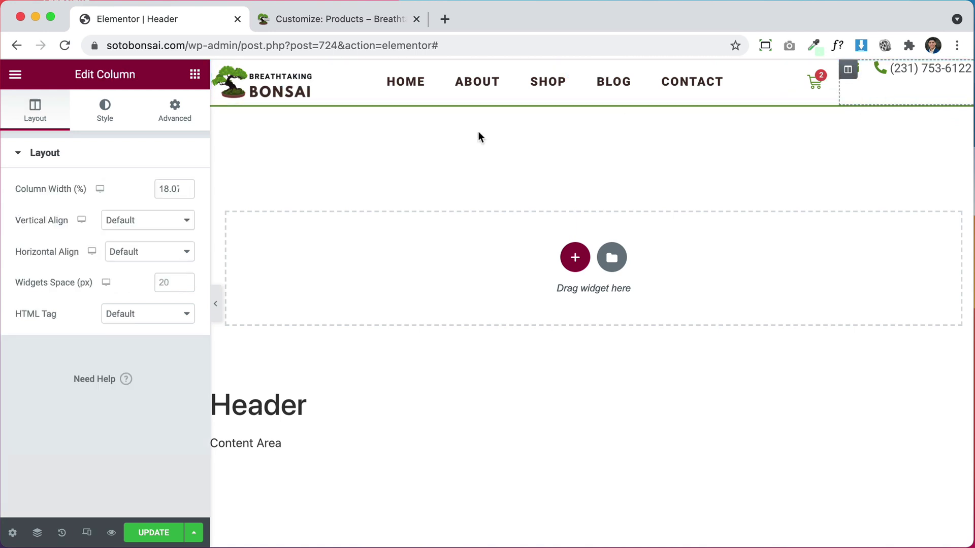
left_click(176, 226)
left_click(157, 251)
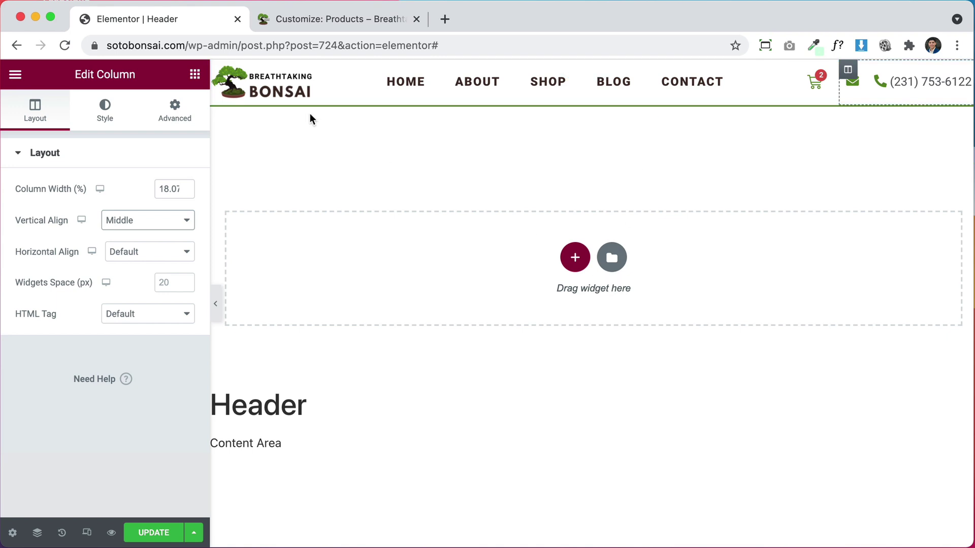
Set the alignment of the header's contact icon list to Left.
left_click(273, 94)
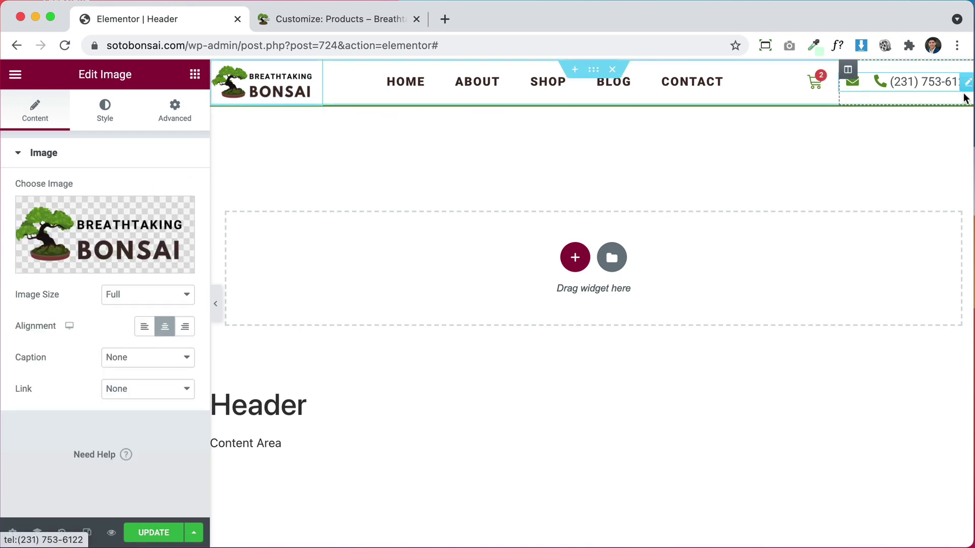
left_click(898, 86)
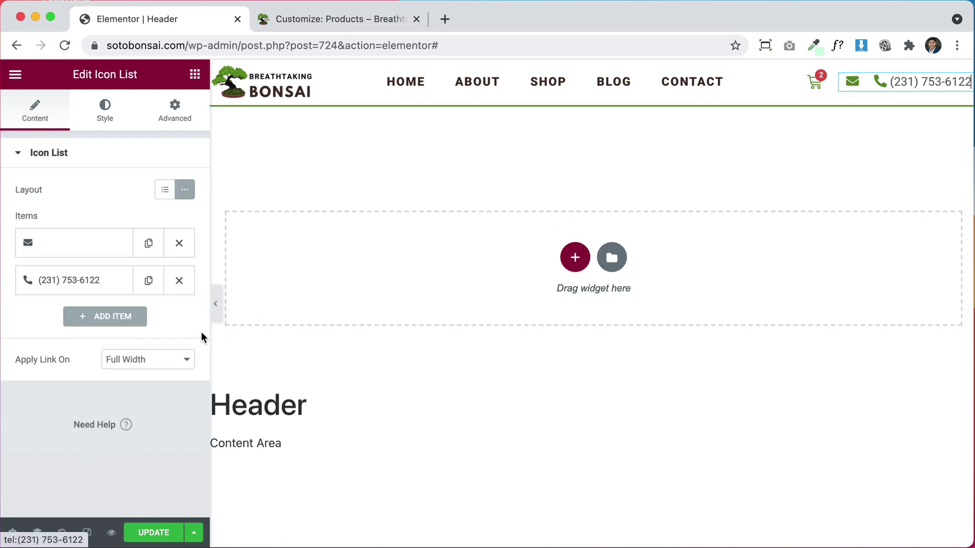
left_click(107, 117)
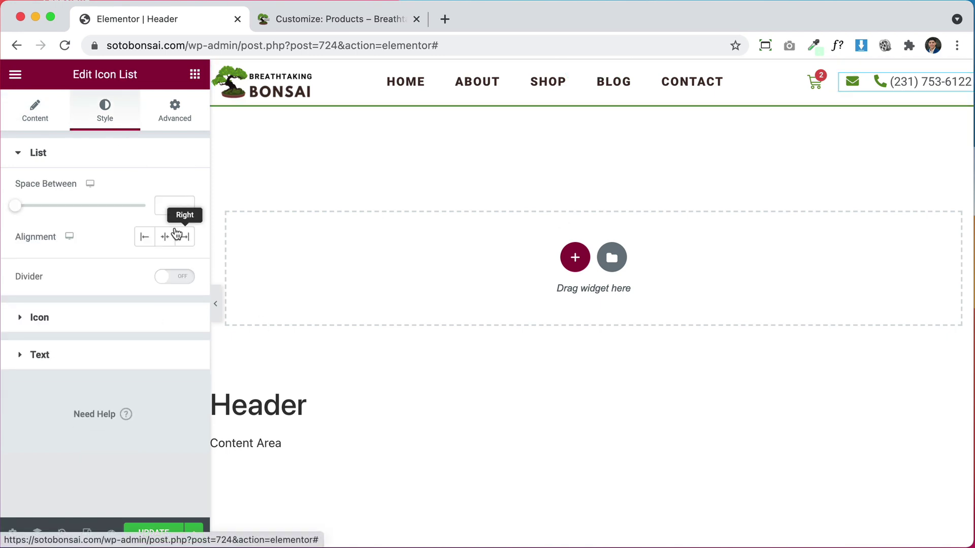
left_click(148, 243)
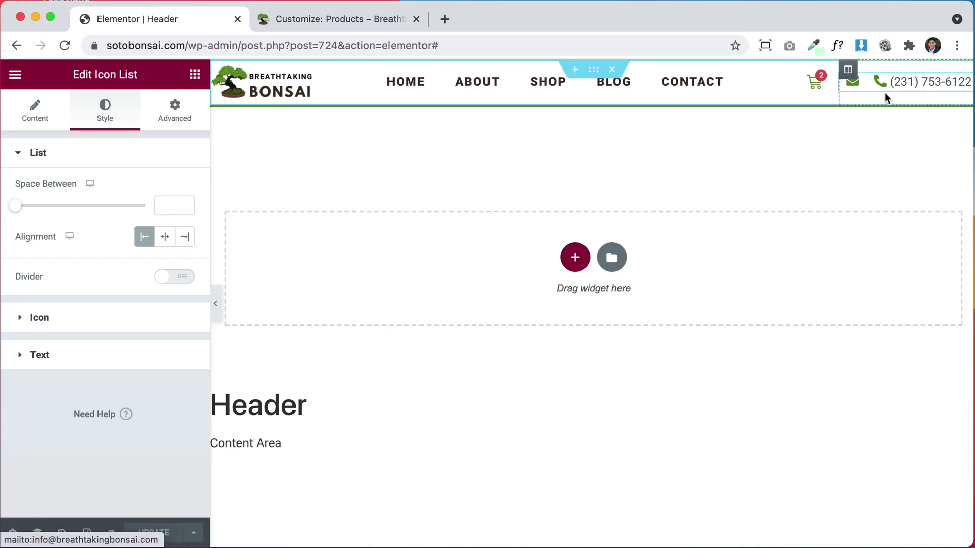
Switch to the site's browser tab, exit the Customizer, and open the side cart on the home page to examine it.
left_click(327, 20)
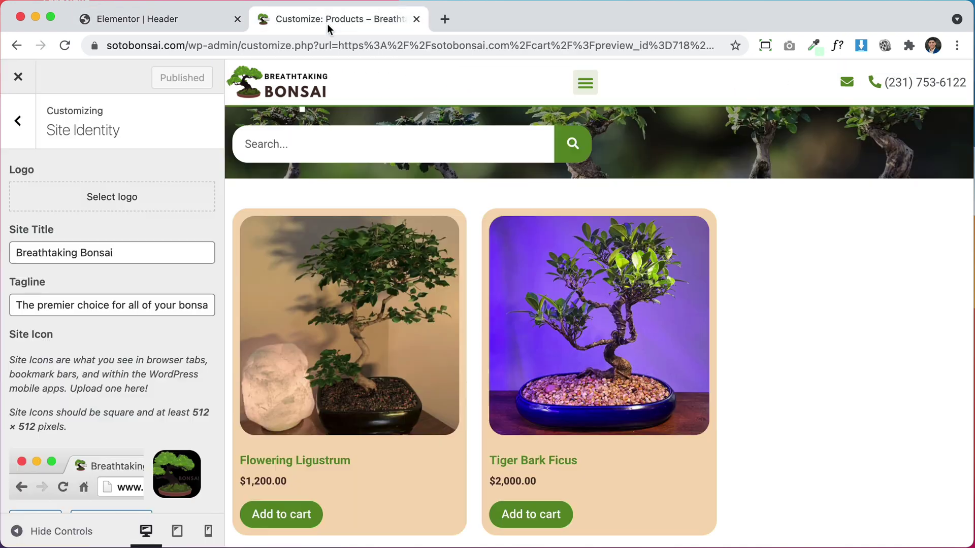
left_click(29, 75)
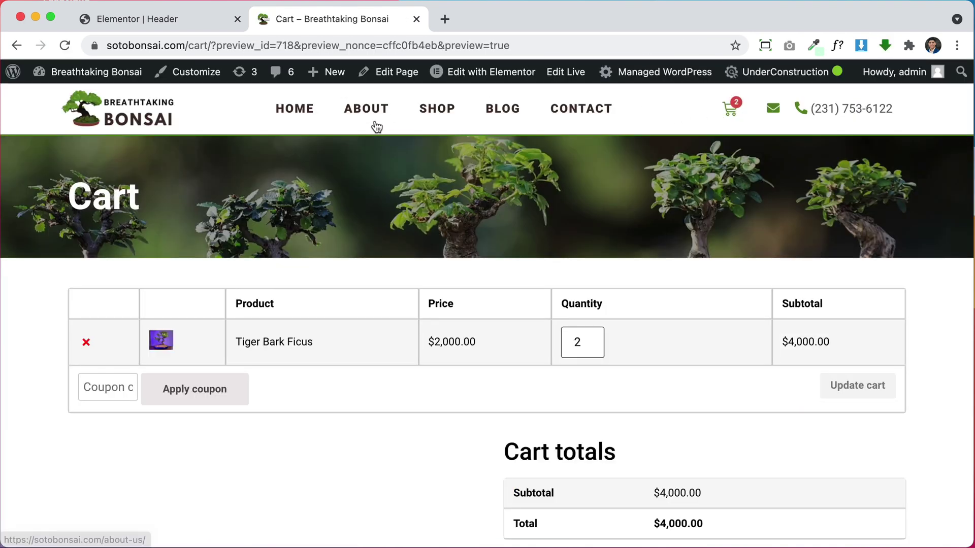
left_click(291, 108)
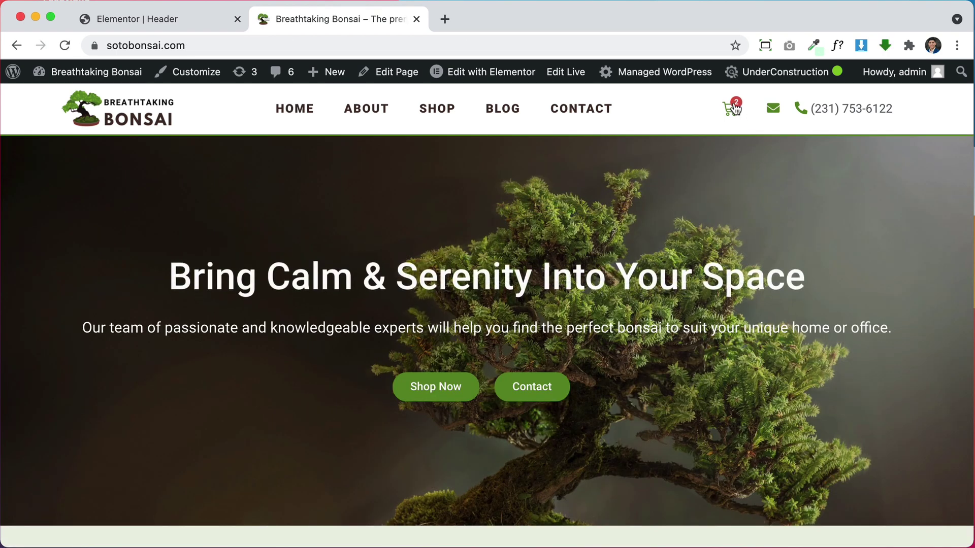
left_click(731, 108)
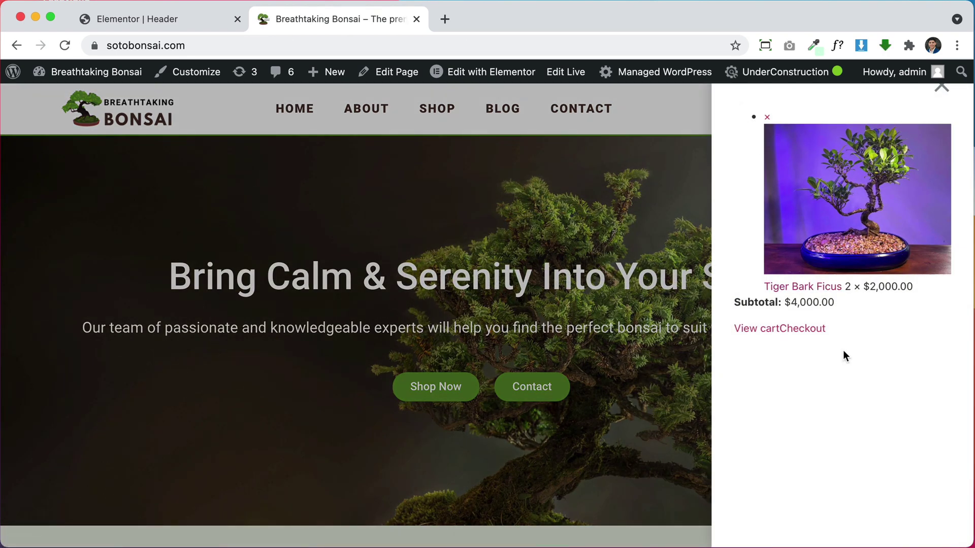
Remove the Tiger Bark Ficus from the side cart and close the cart panel.
scroll(843, 349, "down", 2)
scroll(842, 350, "up", 2)
left_click(767, 117)
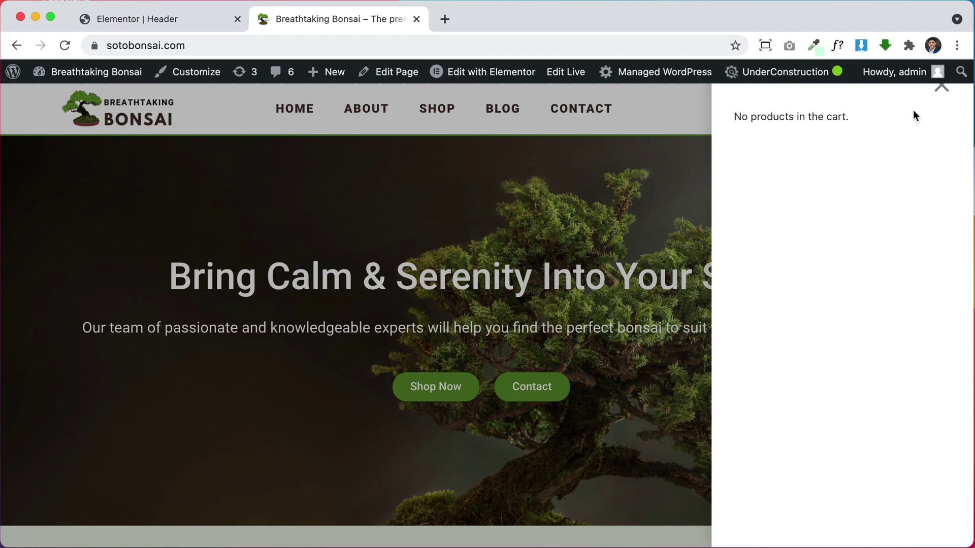
left_click(941, 87)
Reload the site, add one Tiger Bark Ficus to the cart from the shop, and inspect the side cart on the home page.
left_click(65, 45)
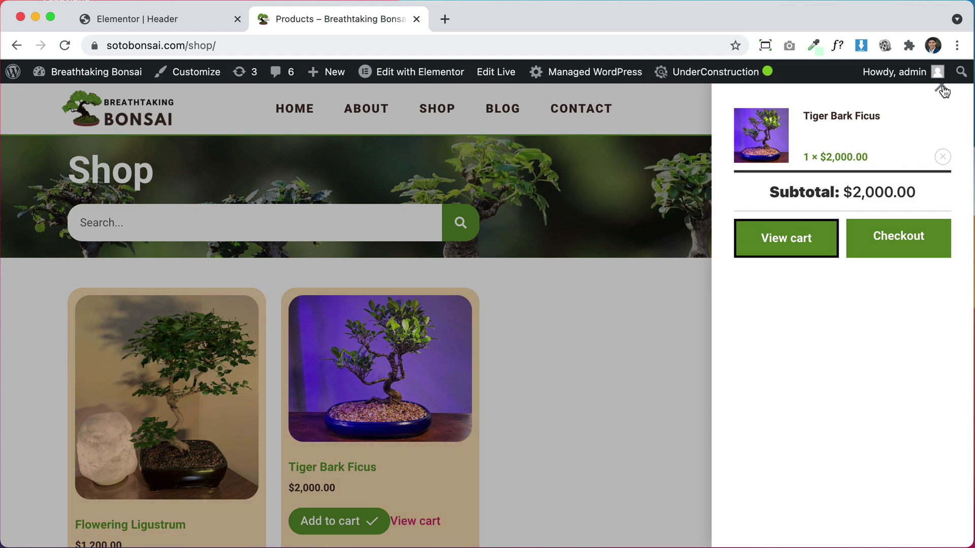
left_click(942, 91)
left_click(304, 109)
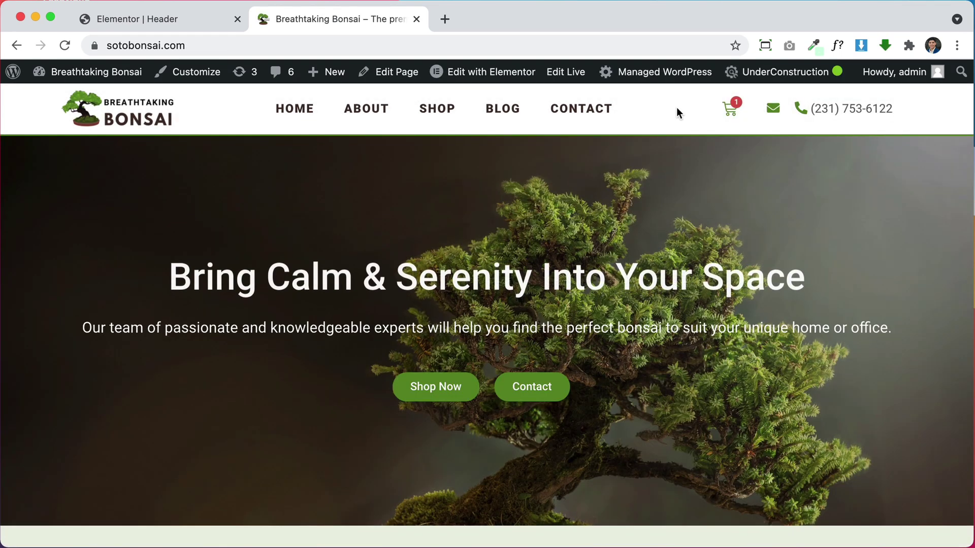
left_click(734, 102)
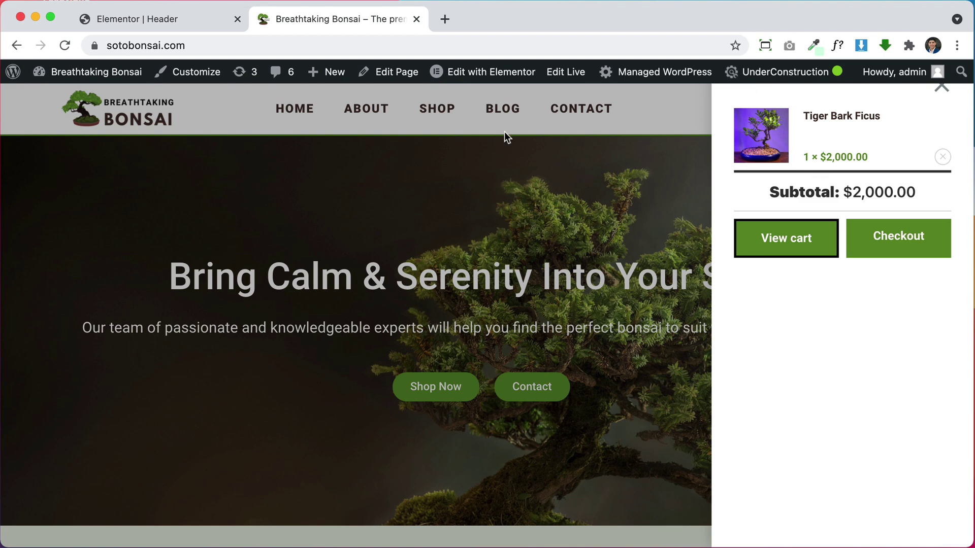
Switch back to the Elementor header tab and choose None as the border type of the Menu Cart's Checkout button.
left_click(178, 19)
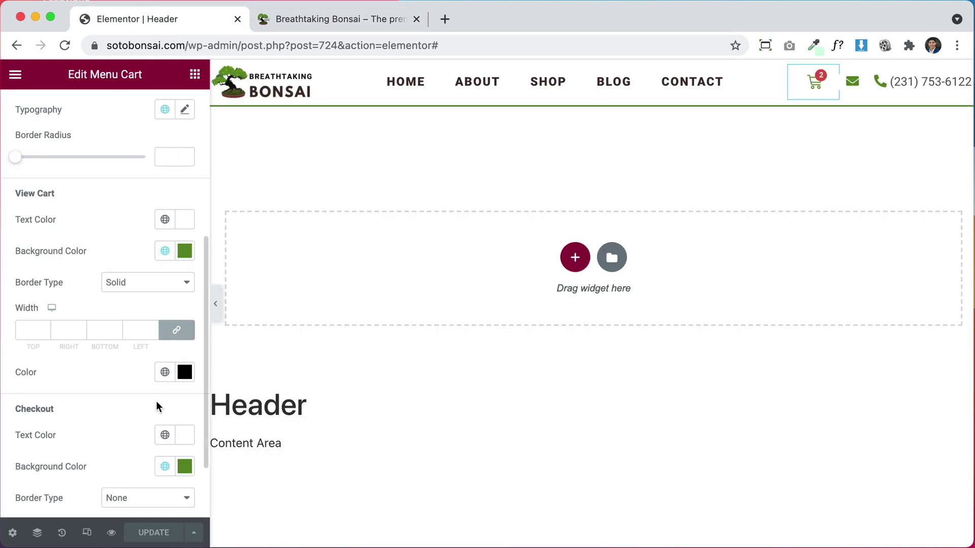
scroll(141, 414, "down", 2)
scroll(141, 415, "down", 3)
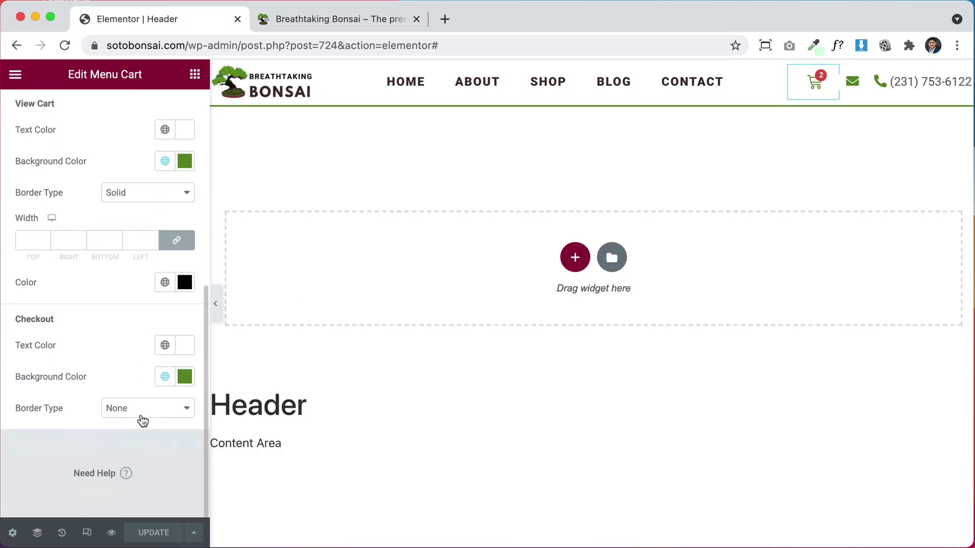
scroll(143, 421, "up", 2)
scroll(143, 421, "down", 2)
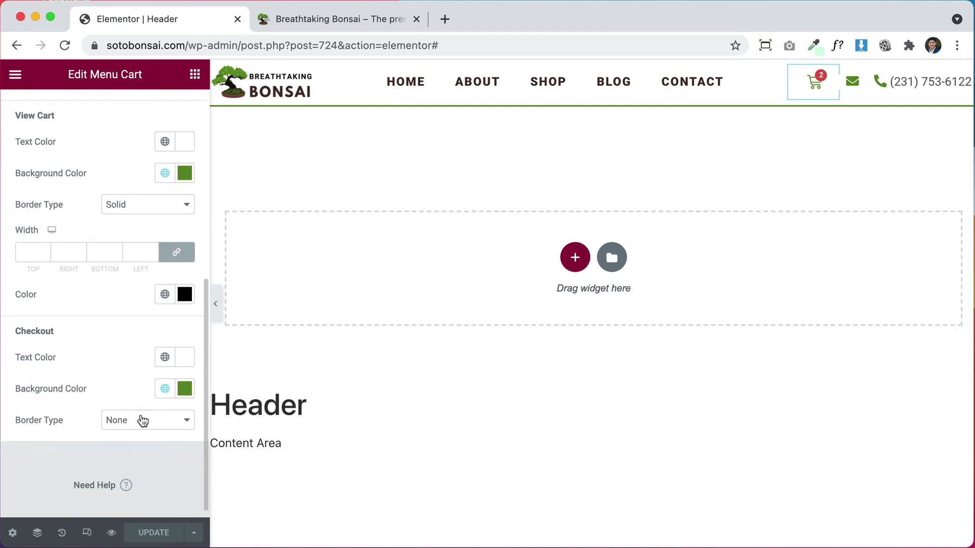
left_click(141, 420)
left_click(99, 337)
scroll(98, 337, "up", 2)
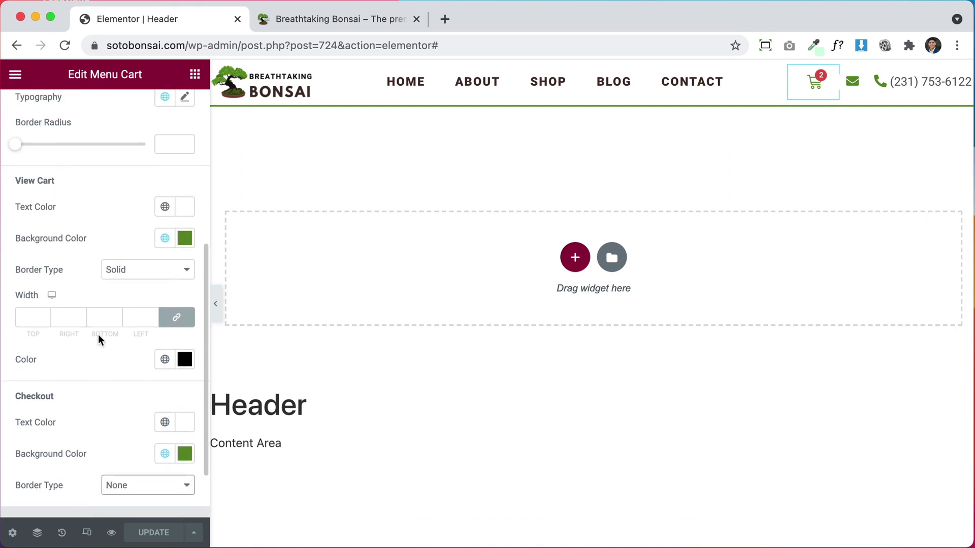
scroll(100, 340, "down", 2)
scroll(112, 354, "up", 7)
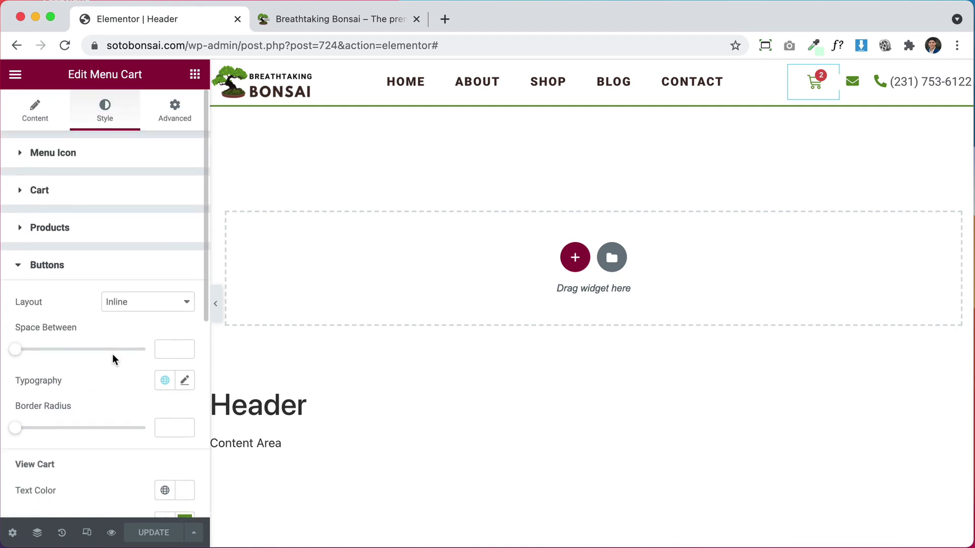
Review the Menu Cart's product, cart and icon styles, and set the View Cart button's border type to None.
left_click(95, 230)
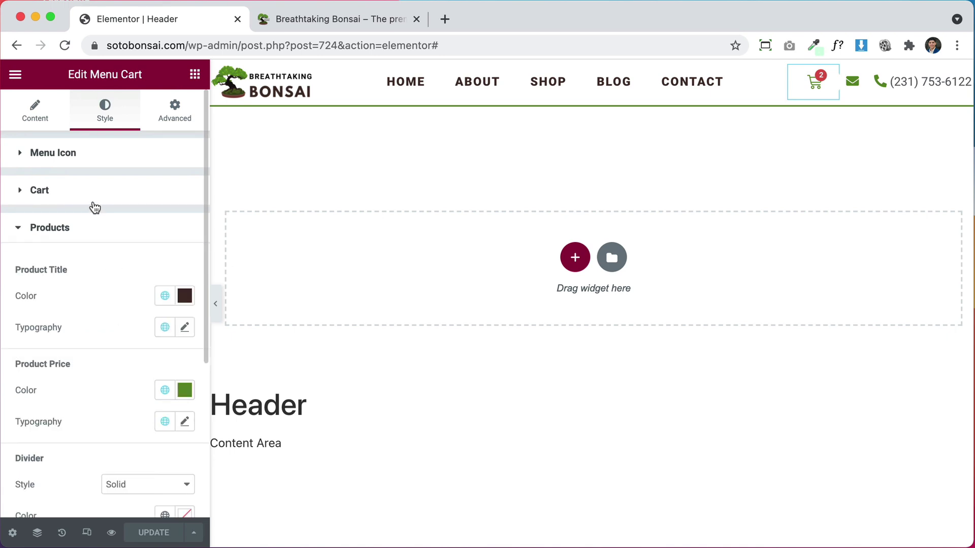
scroll(125, 313, "down", 5)
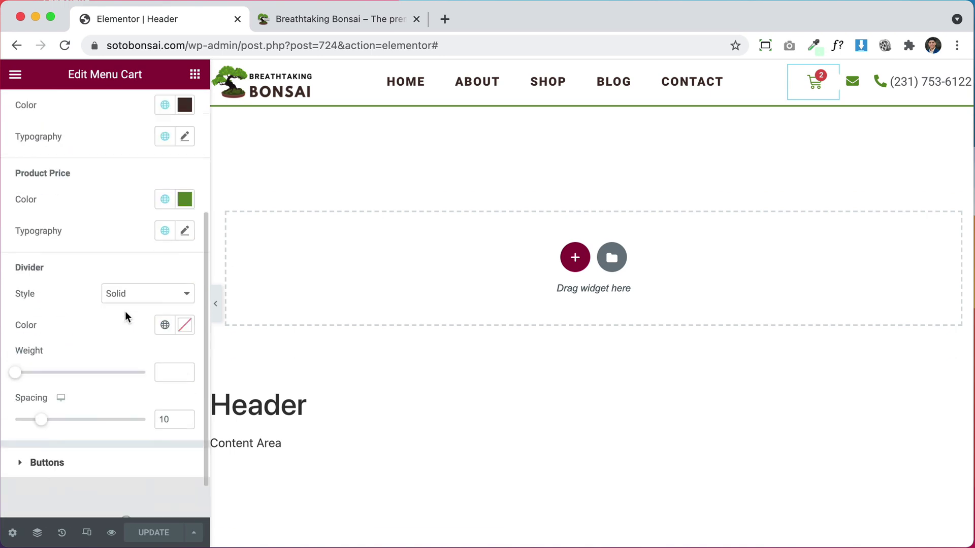
scroll(121, 305, "up", 5)
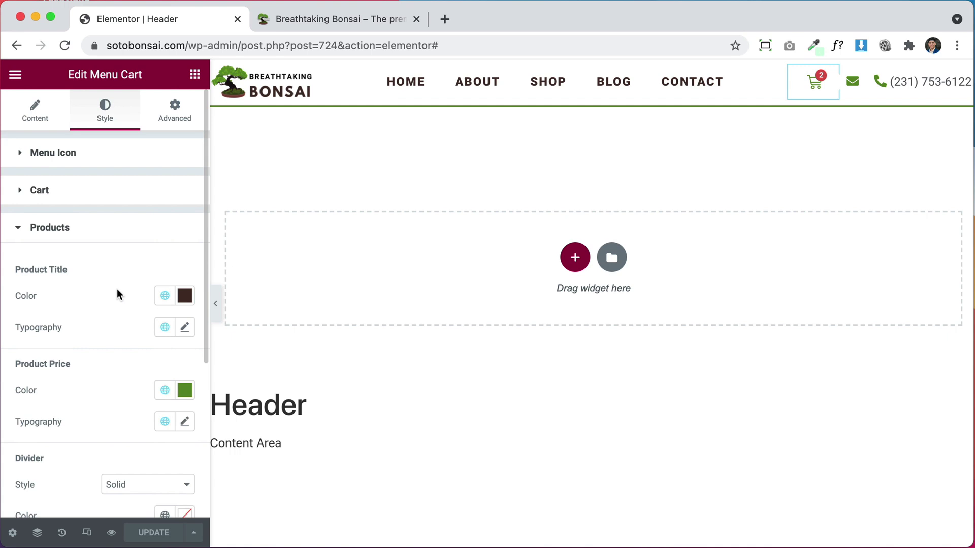
left_click(84, 196)
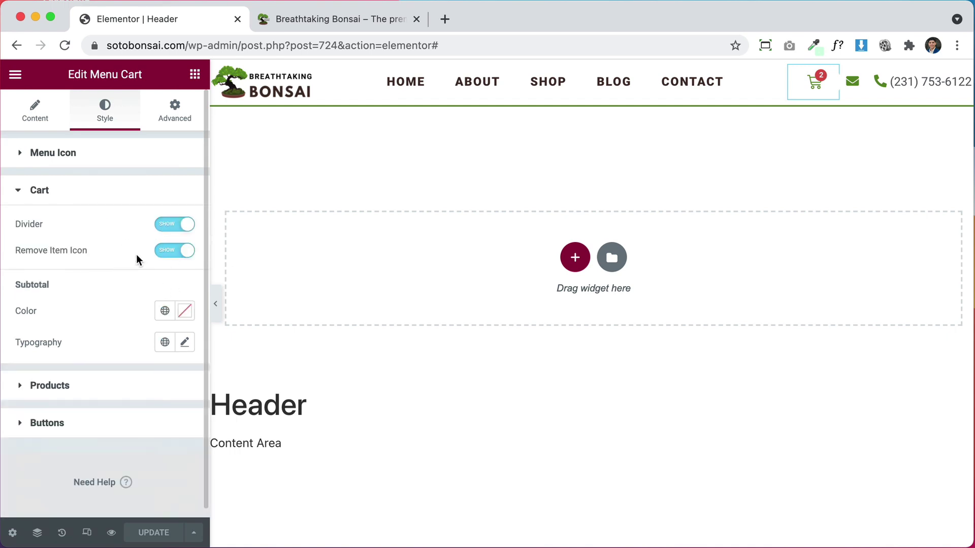
left_click(91, 164)
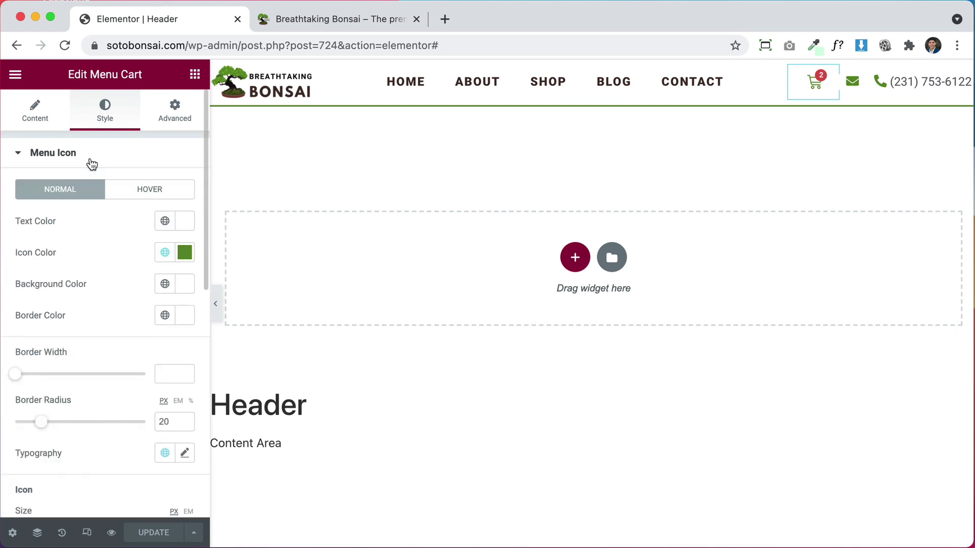
scroll(105, 313, "down", 10)
left_click(96, 428)
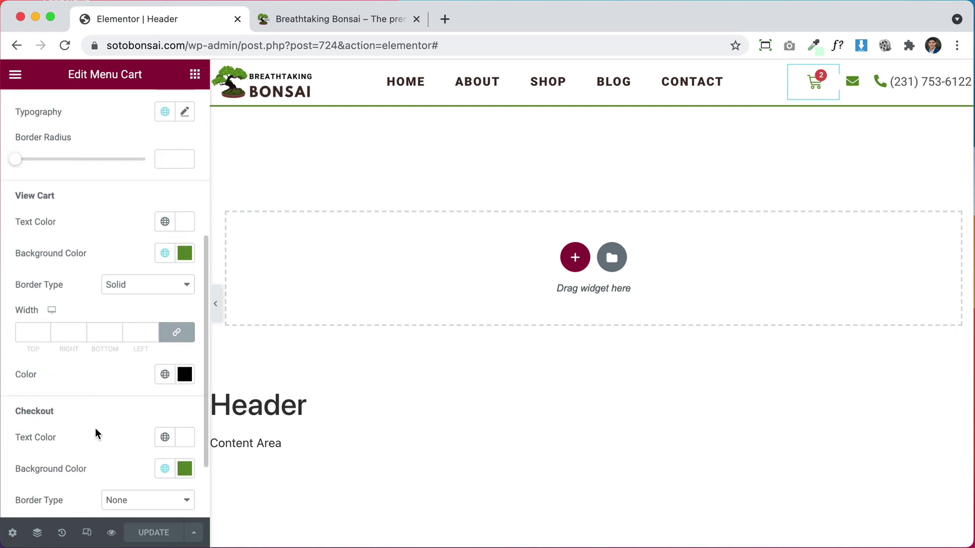
left_click(131, 282)
left_click(125, 269)
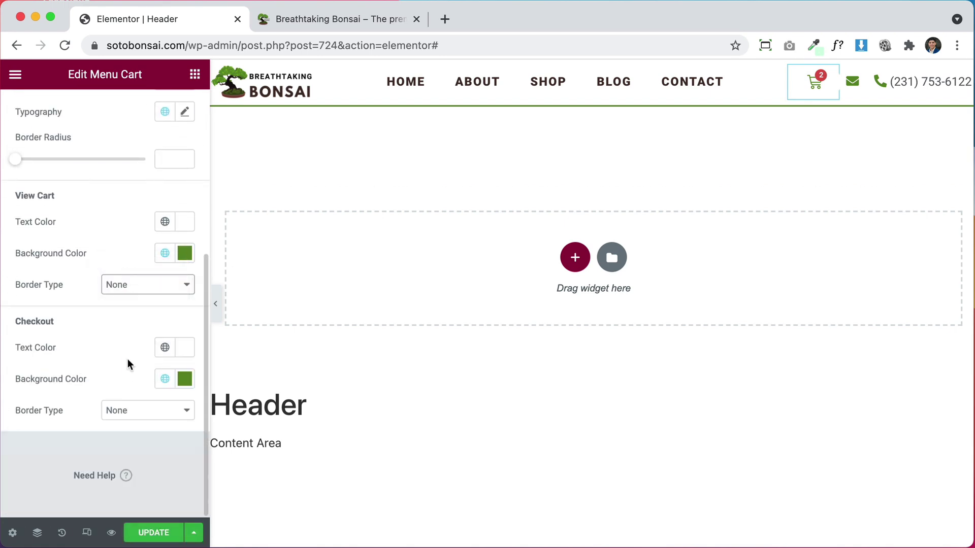
Set the border radius of the Menu Cart buttons to 20 and keep their layout Inline.
scroll(127, 367, "up", 4)
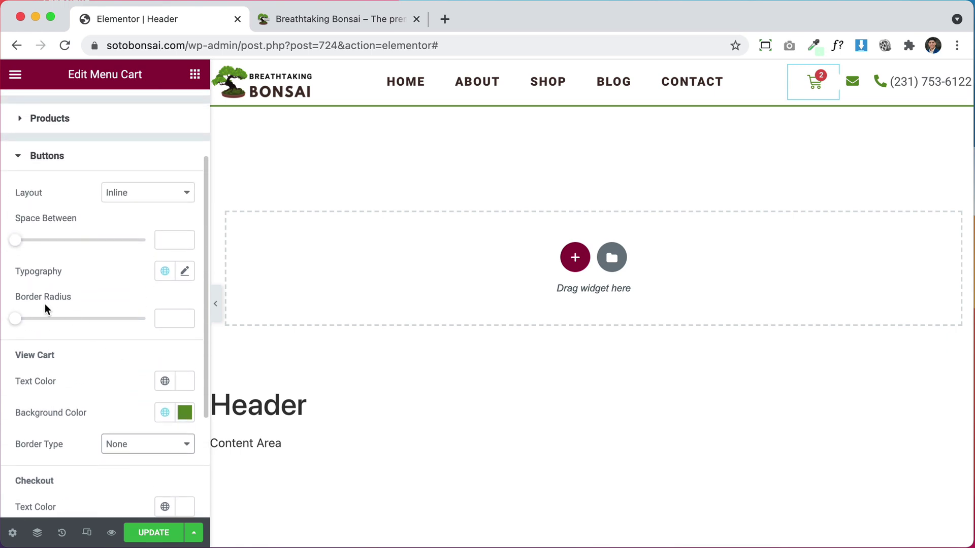
left_click(164, 318)
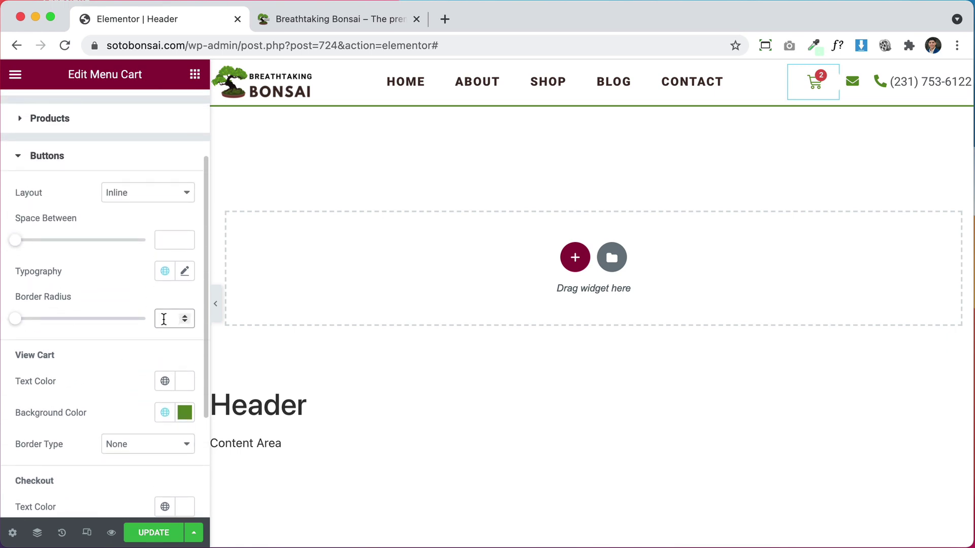
type("20")
scroll(117, 259, "up", 3)
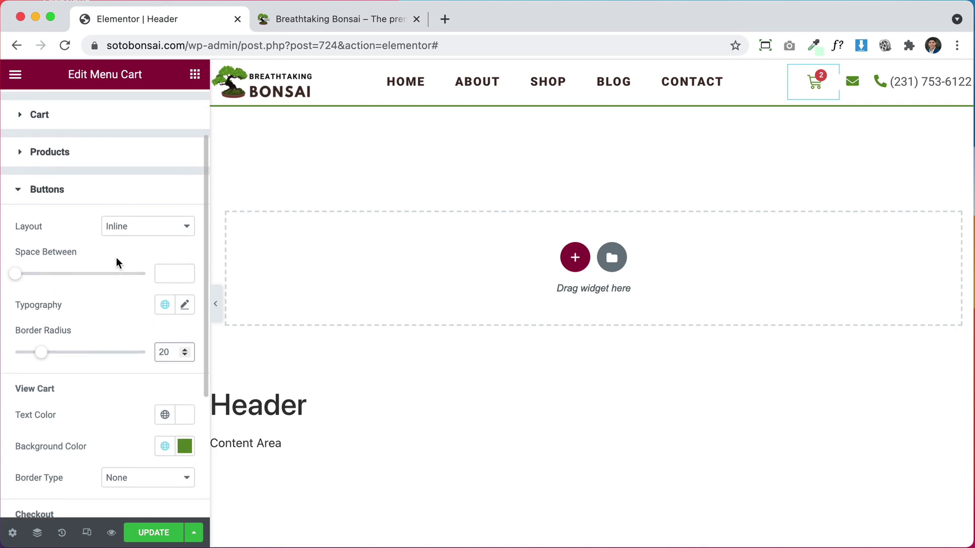
left_click(123, 283)
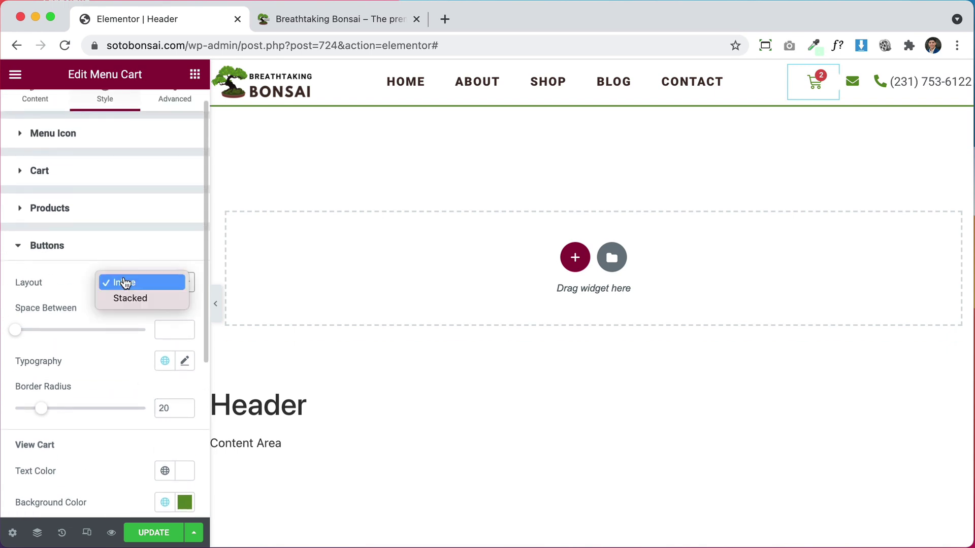
left_click(123, 283)
Set the divider style of the Menu Cart's products to None.
left_click(93, 215)
scroll(96, 336, "down", 5)
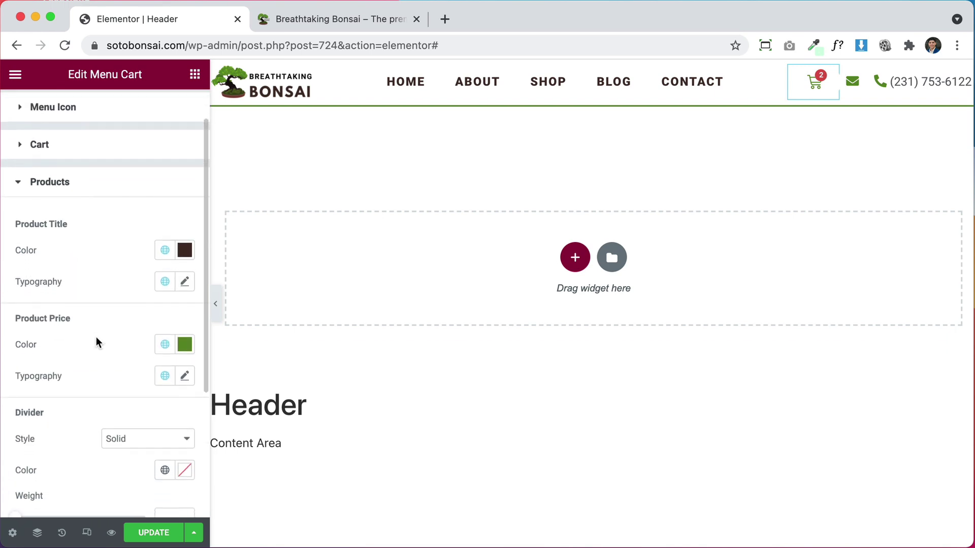
left_click(136, 348)
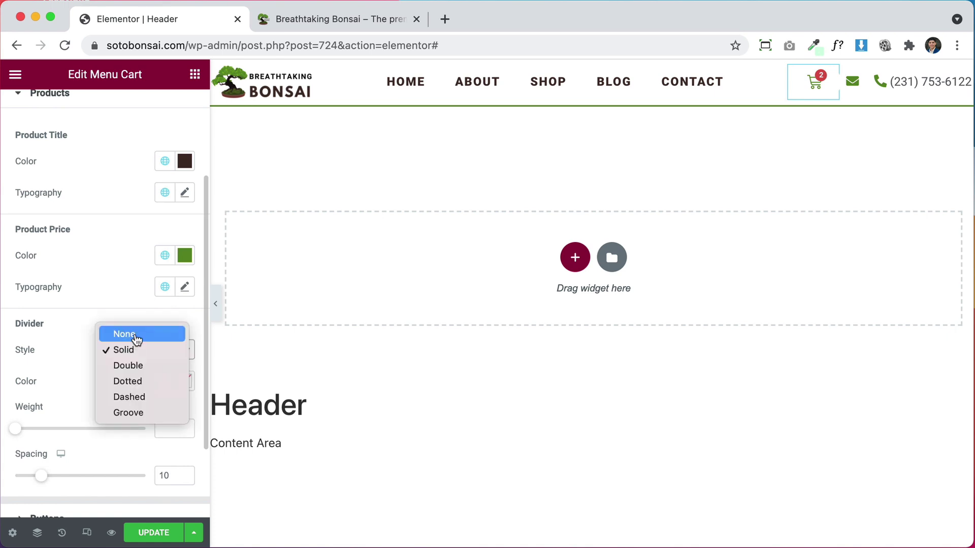
left_click(133, 334)
scroll(78, 379, "up", 5)
Check the Menu Cart's cart and menu icon style settings and update the header template.
left_click(66, 198)
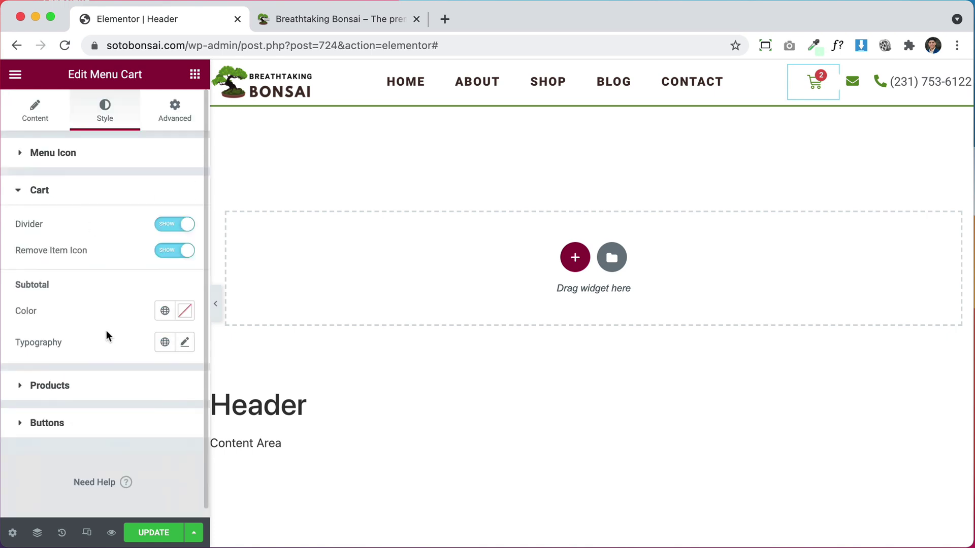
left_click(79, 156)
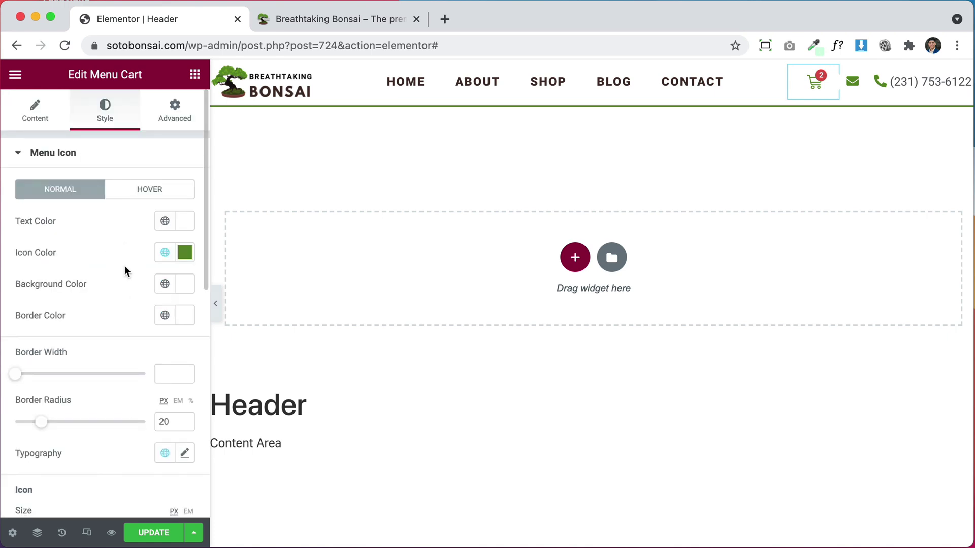
left_click(150, 532)
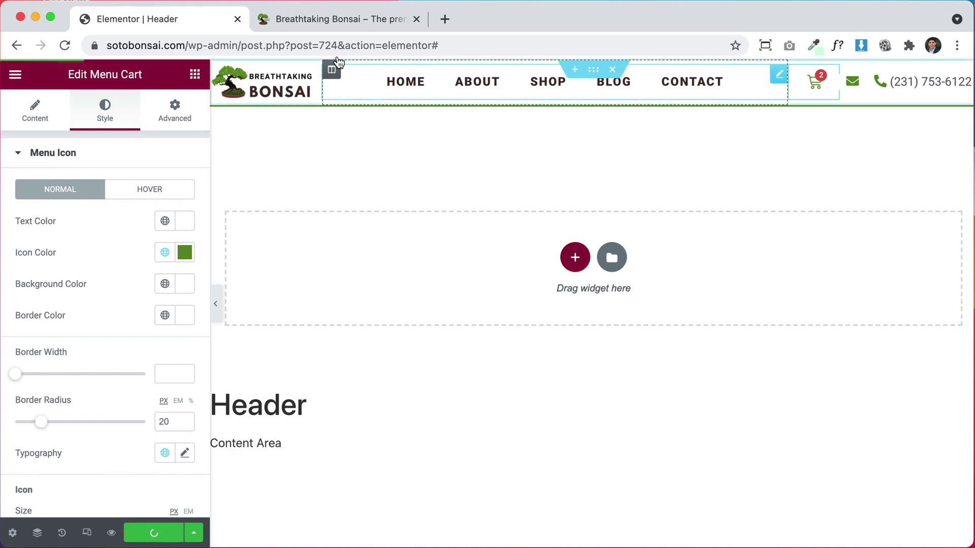
Switch to the live site tab and remove the Tiger Bark Ficus from the side cart.
left_click(332, 19)
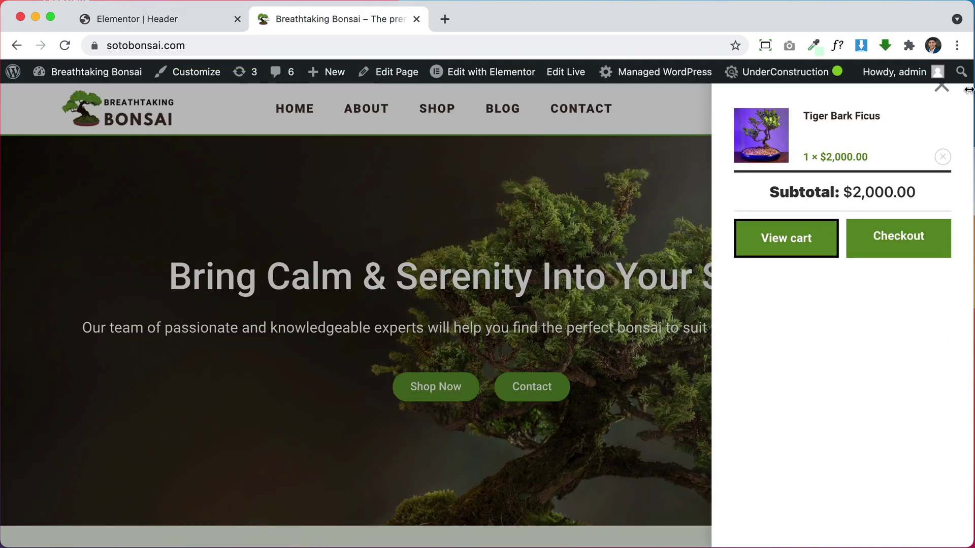
left_click(942, 158)
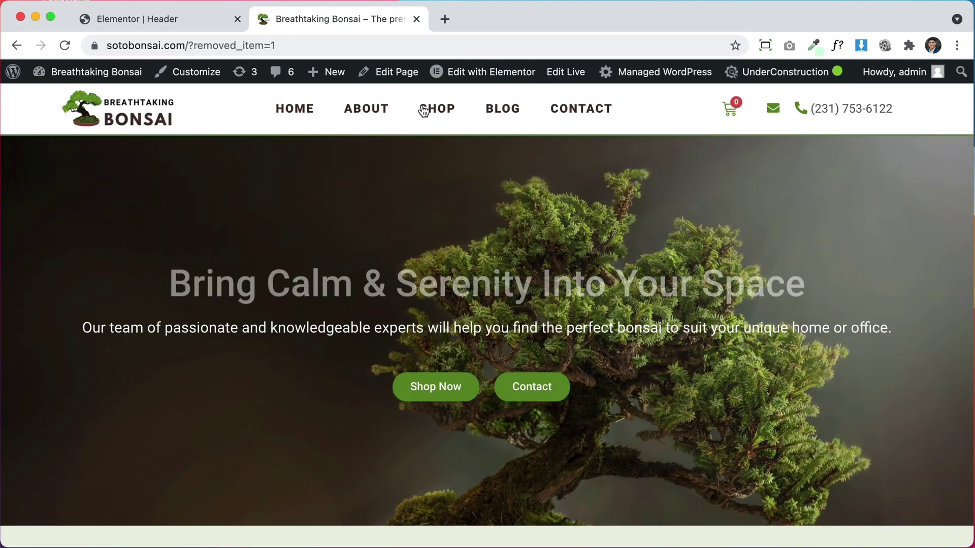
Go to the shop page, add the Tiger Bark Ficus to the cart, and open the side cart.
left_click(425, 109)
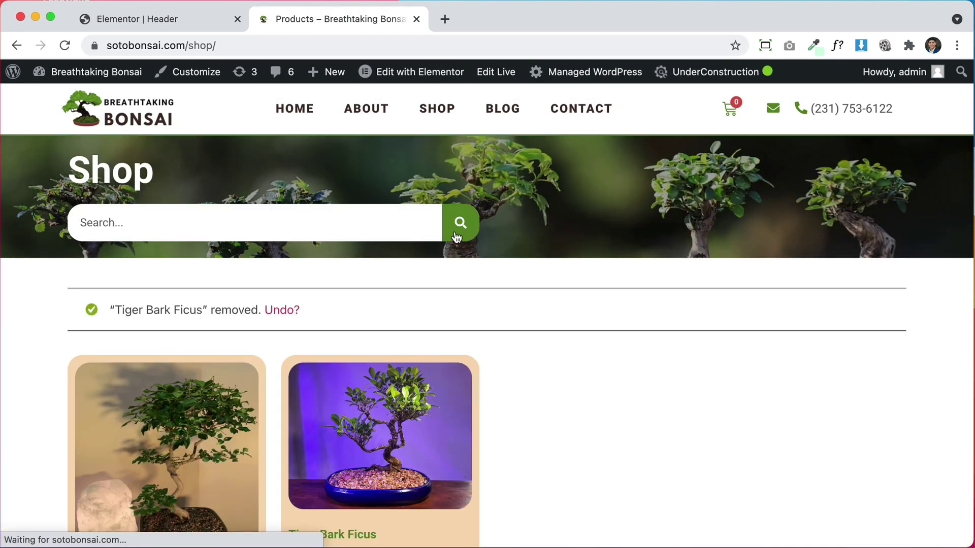
scroll(276, 372, "down", 5)
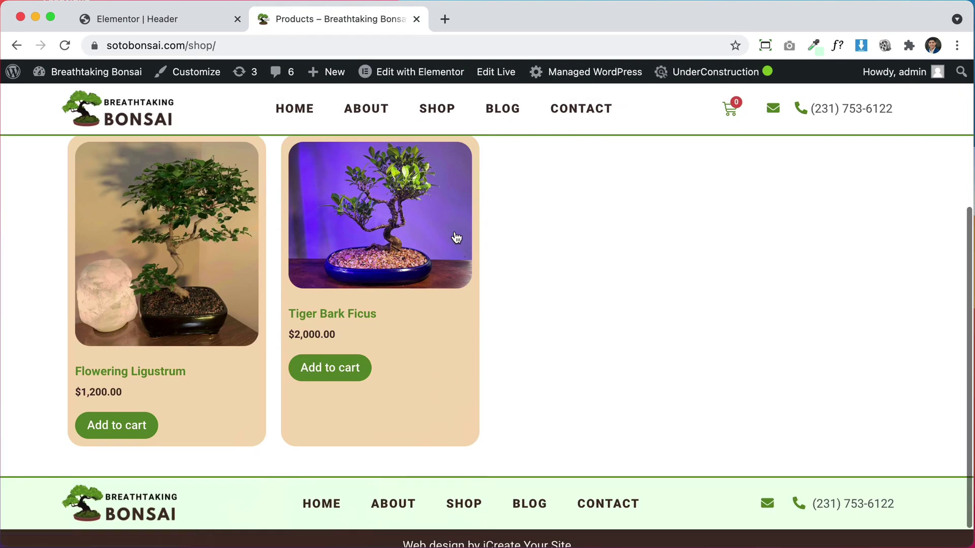
left_click(330, 375)
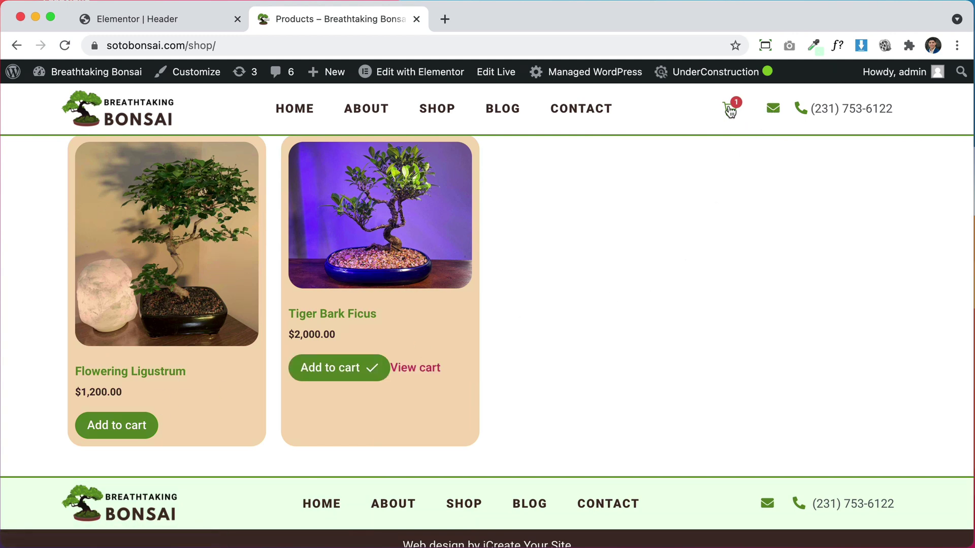
left_click(729, 106)
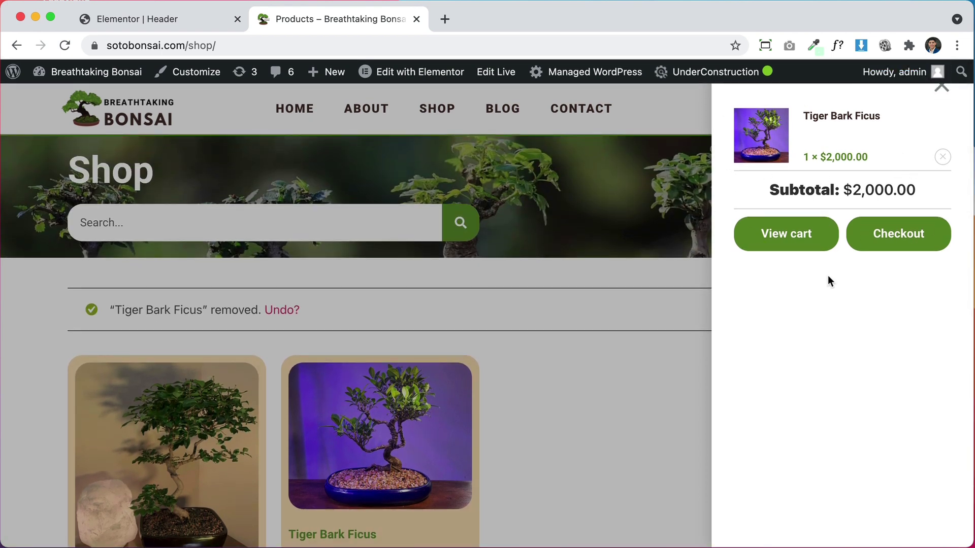
View the full cart page and the checkout page on the live site to examine their default WooCommerce button styling.
left_click(789, 242)
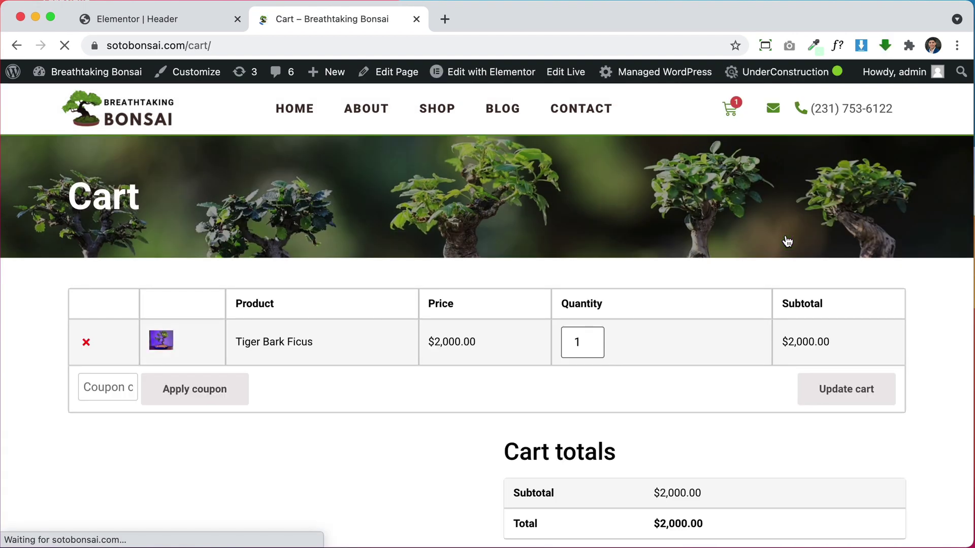
scroll(677, 366, "down", 5)
left_click(679, 371)
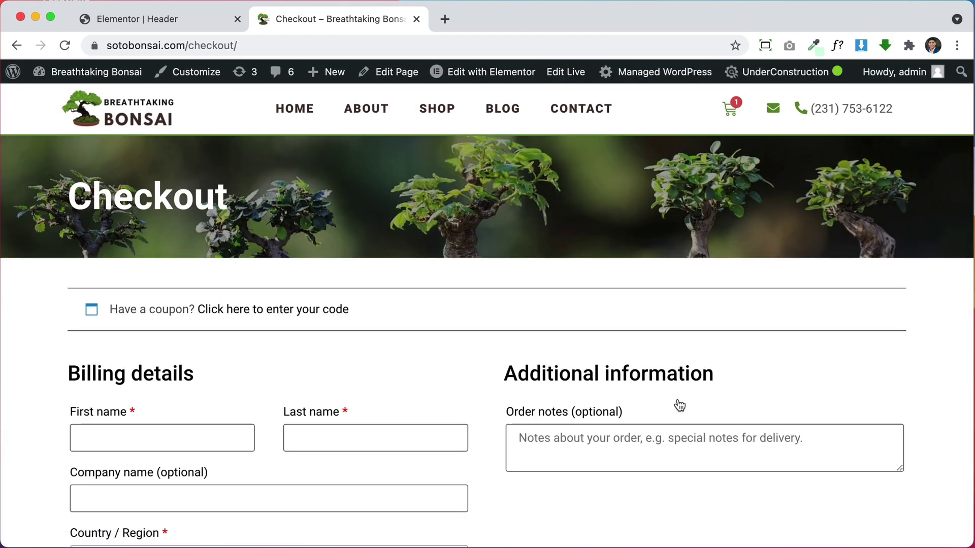
scroll(679, 403, "down", 10)
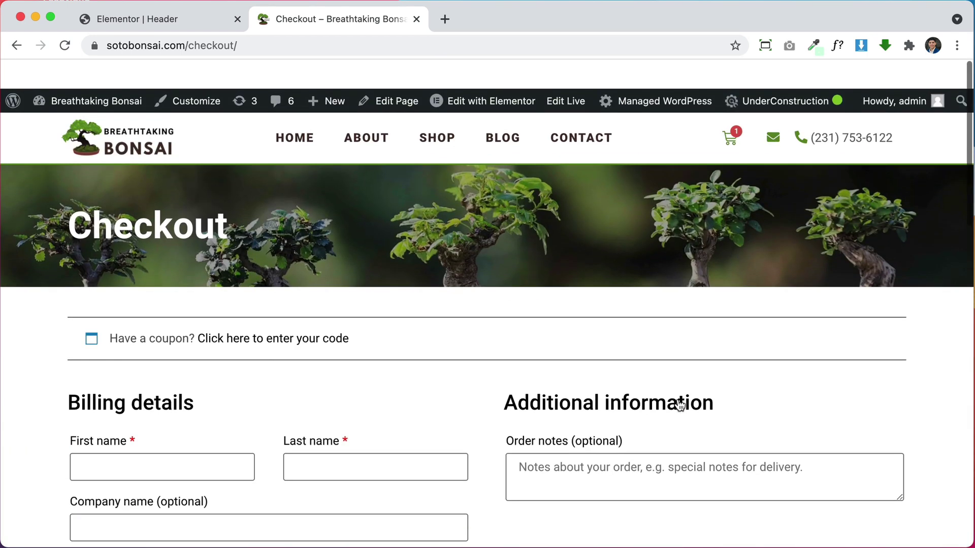
scroll(320, 185, "down", 1)
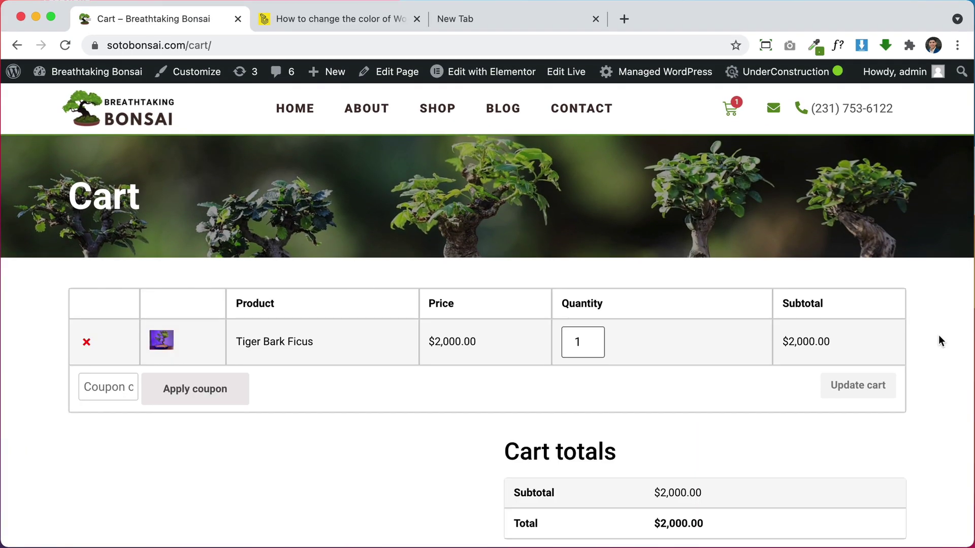
scroll(938, 340, "down", 5)
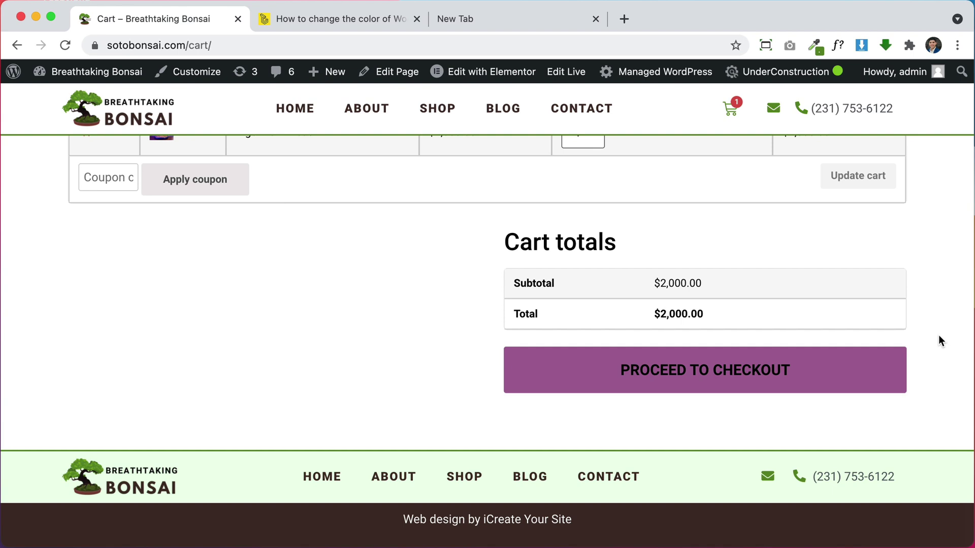
scroll(894, 319, "up", 5)
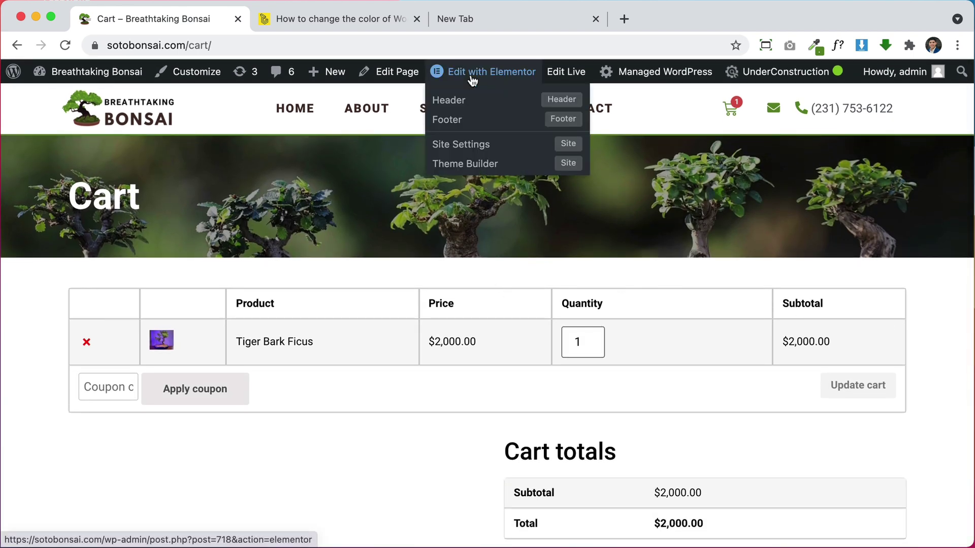
Open the Cart page in Elementor and expand the Custom CSS of the Text Editor widget that holds the cart shortcode.
left_click(473, 79)
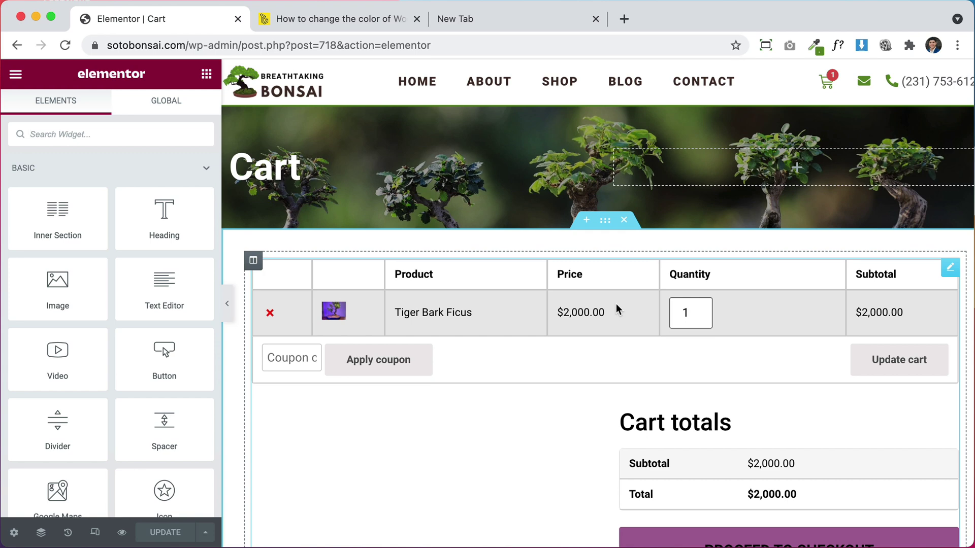
scroll(942, 391, "down", 4)
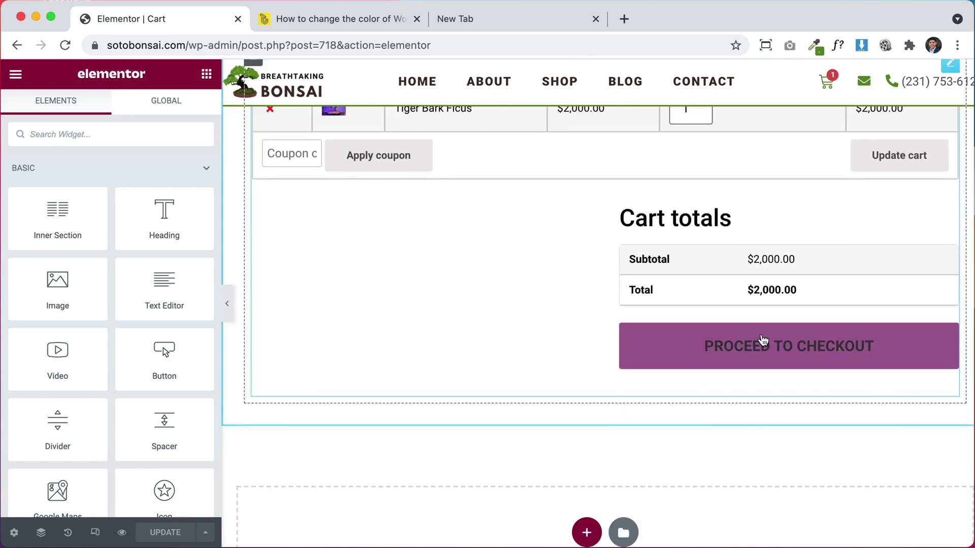
scroll(796, 352, "up", 2)
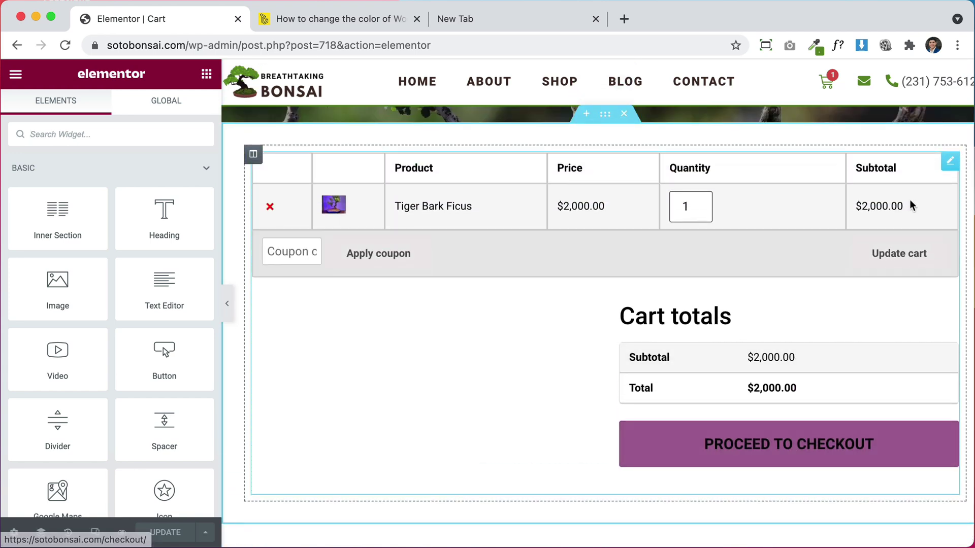
left_click(951, 162)
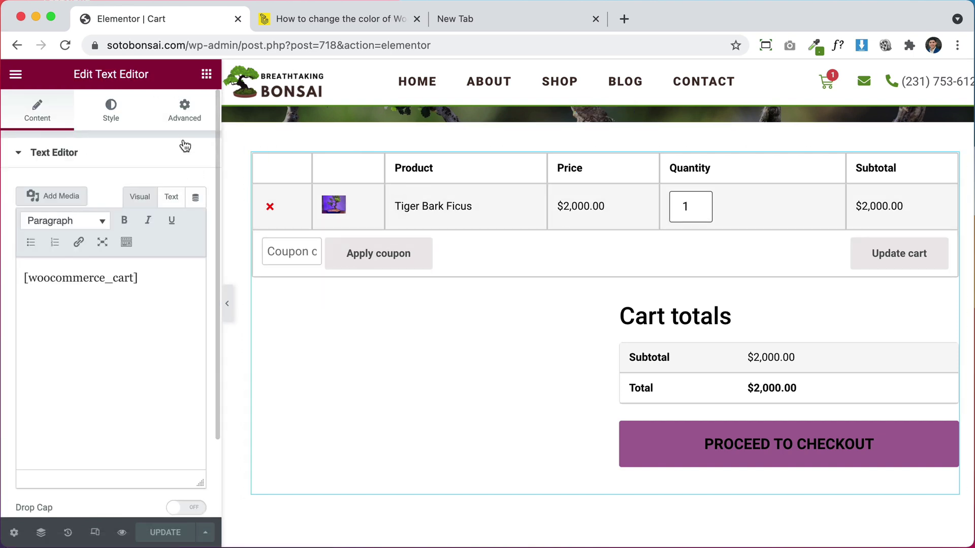
left_click(183, 118)
scroll(140, 312, "down", 5)
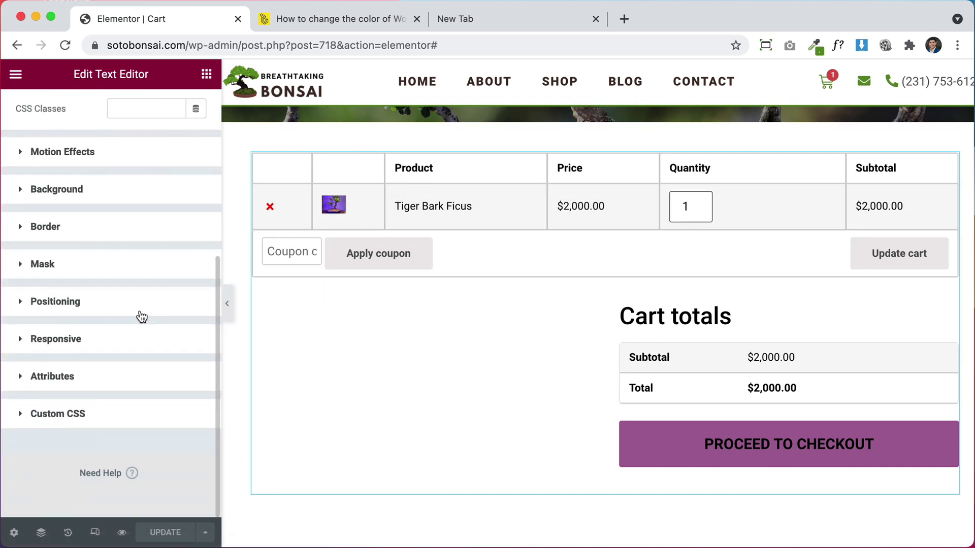
left_click(83, 414)
scroll(98, 363, "down", 5)
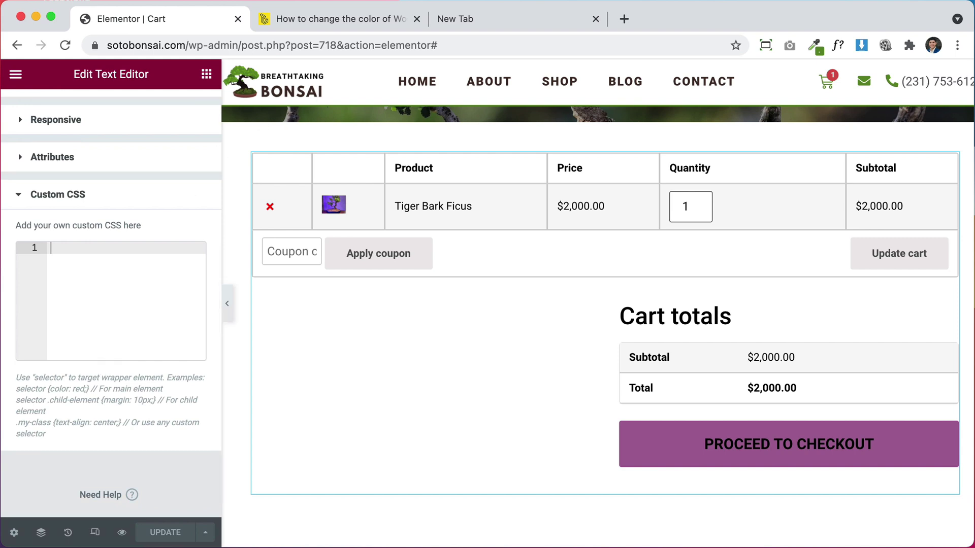
Switch to the themelocation article on WooCommerce button colors and copy its entire CSS snippet.
left_click(341, 19)
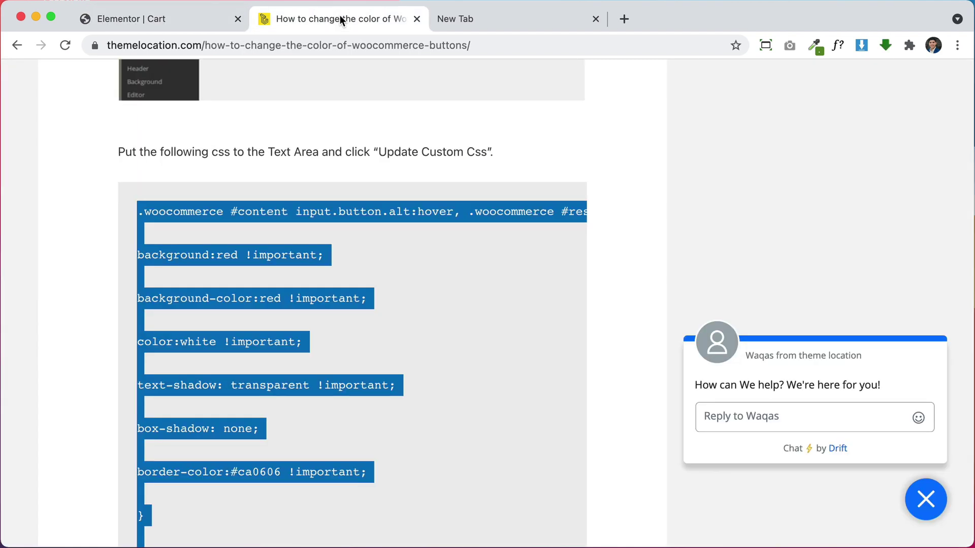
left_click(474, 290)
scroll(390, 344, "down", 5)
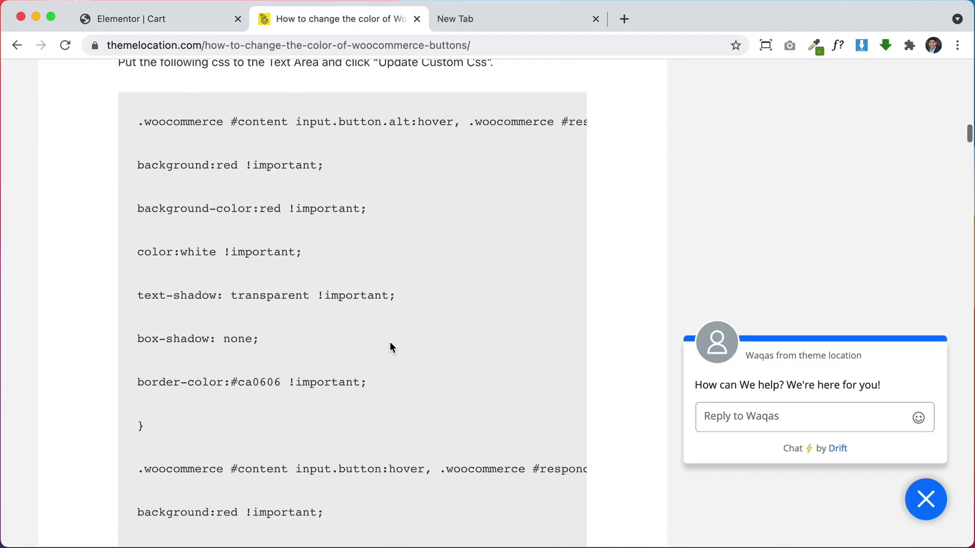
scroll(391, 347, "down", 5)
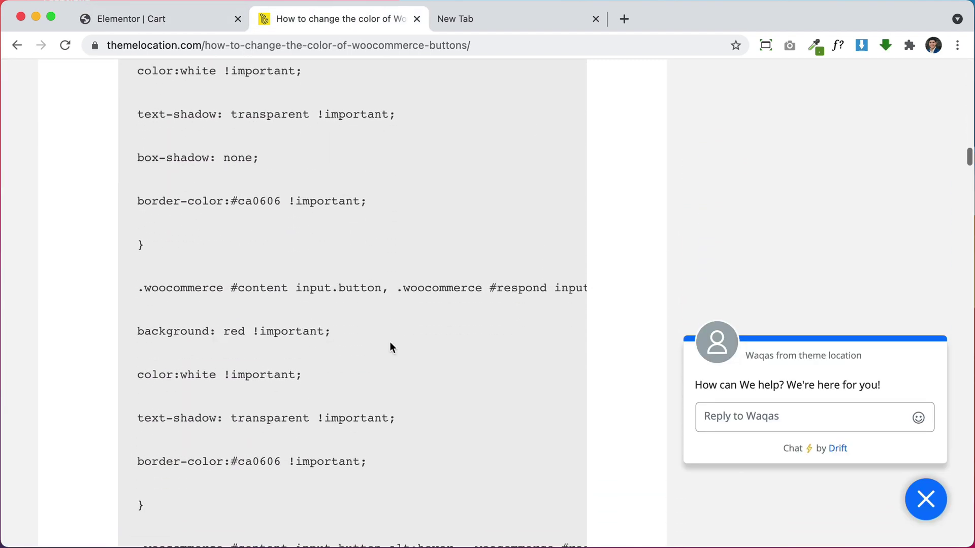
scroll(390, 344, "down", 9)
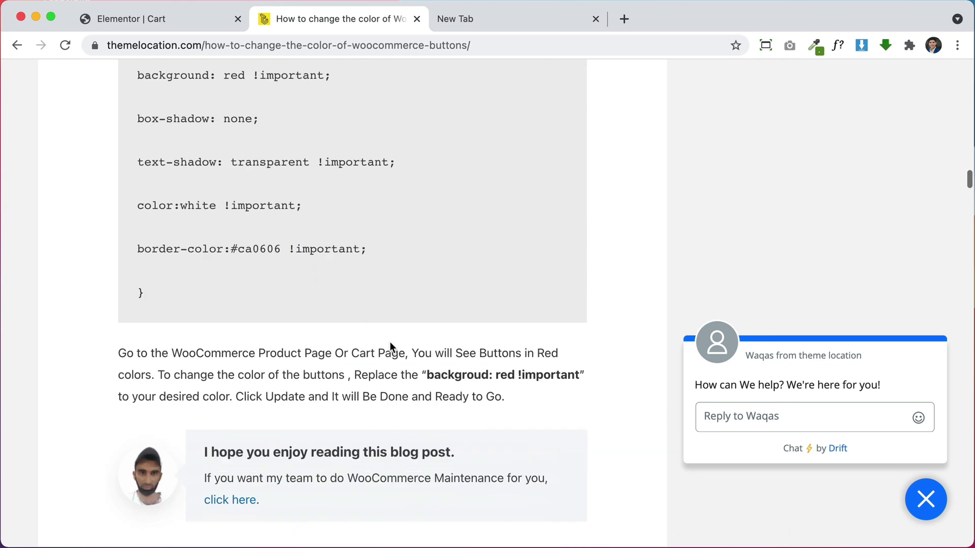
scroll(390, 343, "up", 5)
left_click_drag(170, 348, 139, 304)
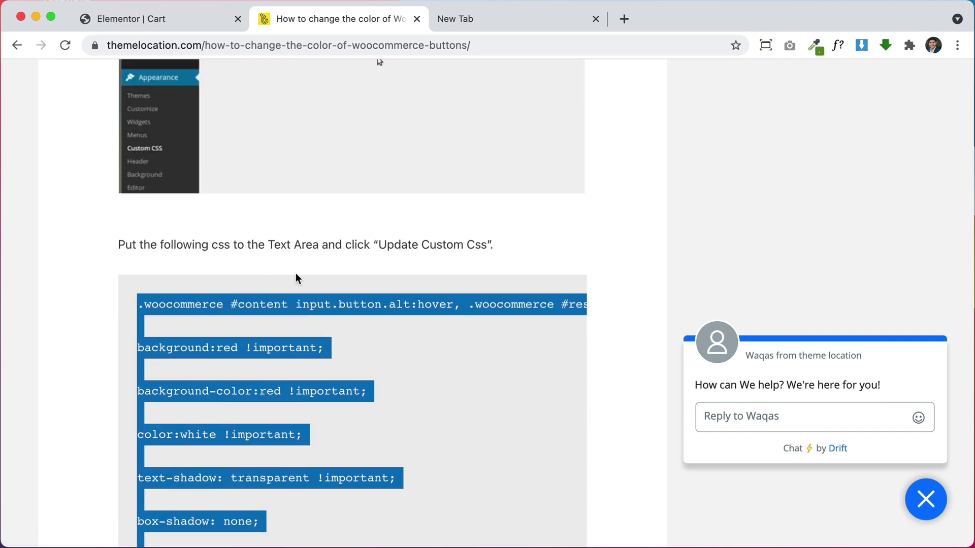
scroll(296, 275, "up", 15)
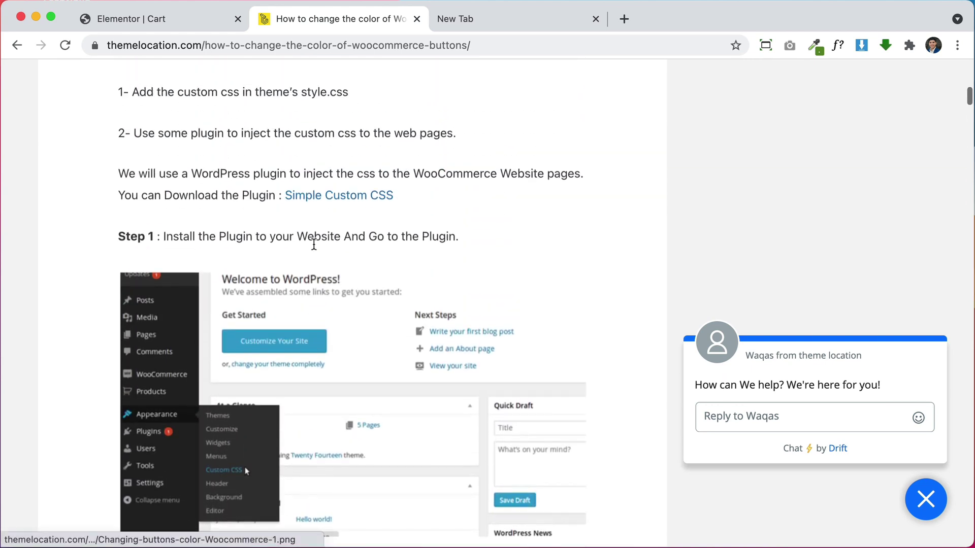
scroll(314, 245, "down", 15)
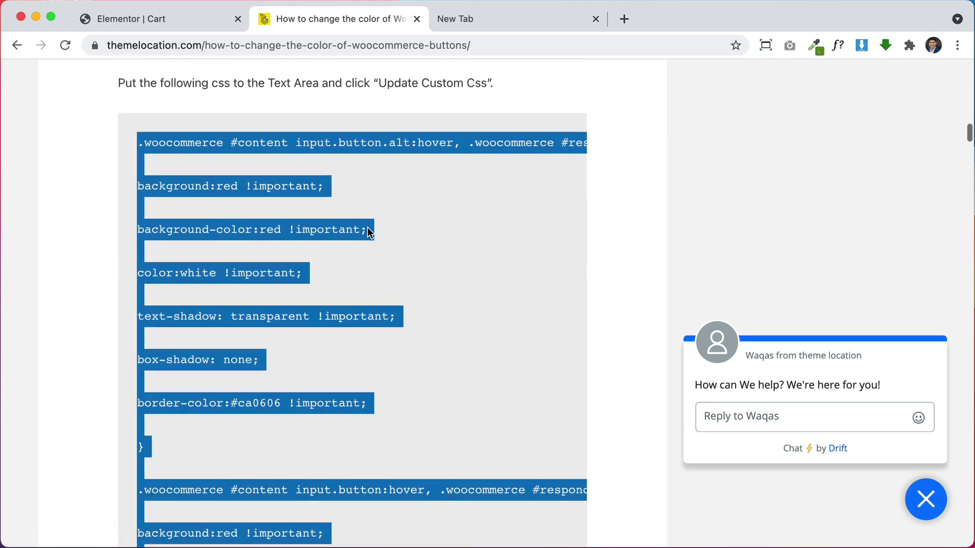
scroll(367, 229, "down", 5)
scroll(367, 227, "up", 20)
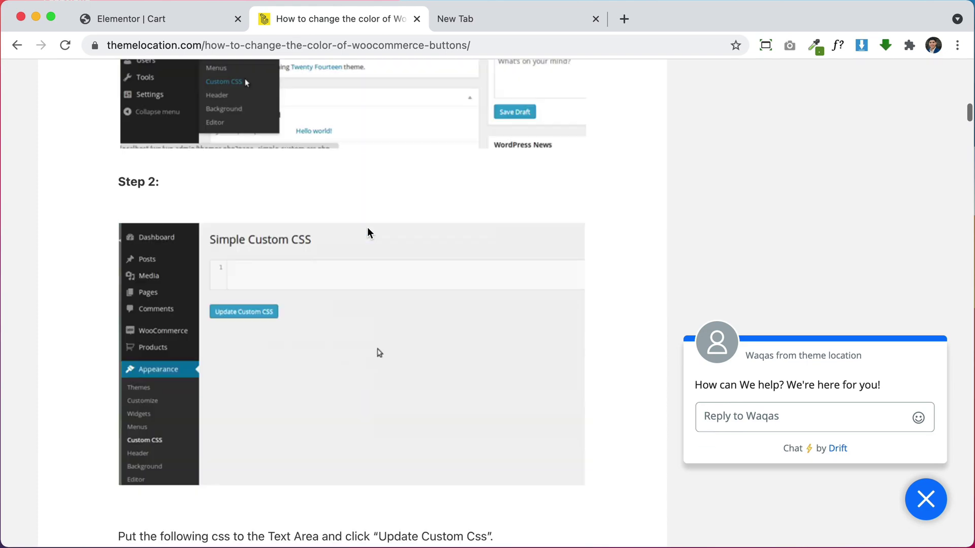
scroll(367, 227, "down", 20)
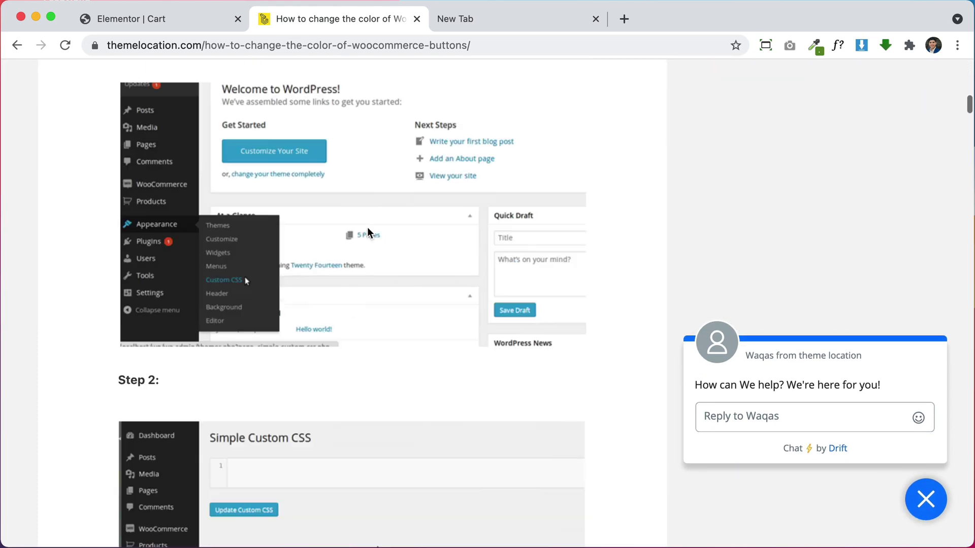
scroll(367, 226, "down", 10)
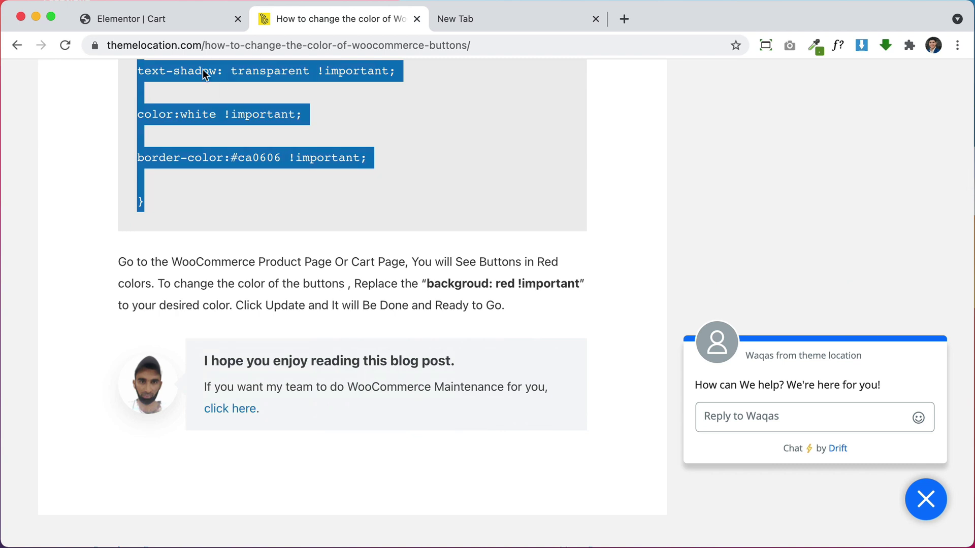
Return to the Cart page in Elementor, paste the snippet into the widget's Custom CSS, and widen the editing panel.
left_click(175, 18)
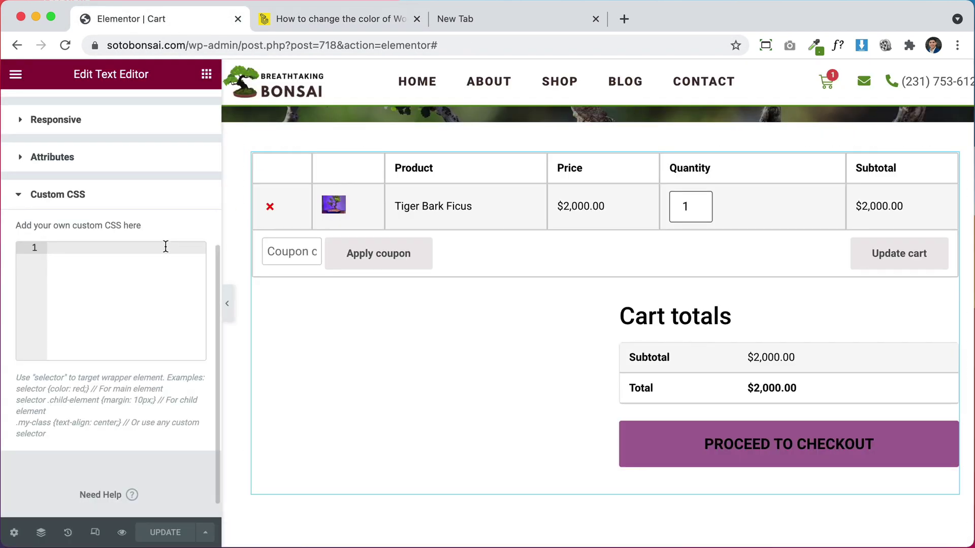
key("super+v")
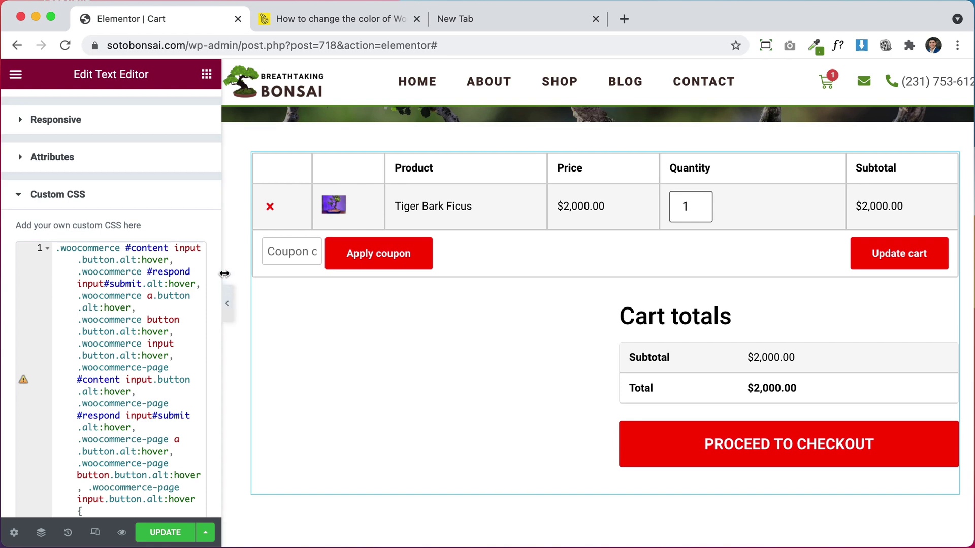
left_click_drag(223, 273, 496, 272)
scroll(285, 376, "up", 2)
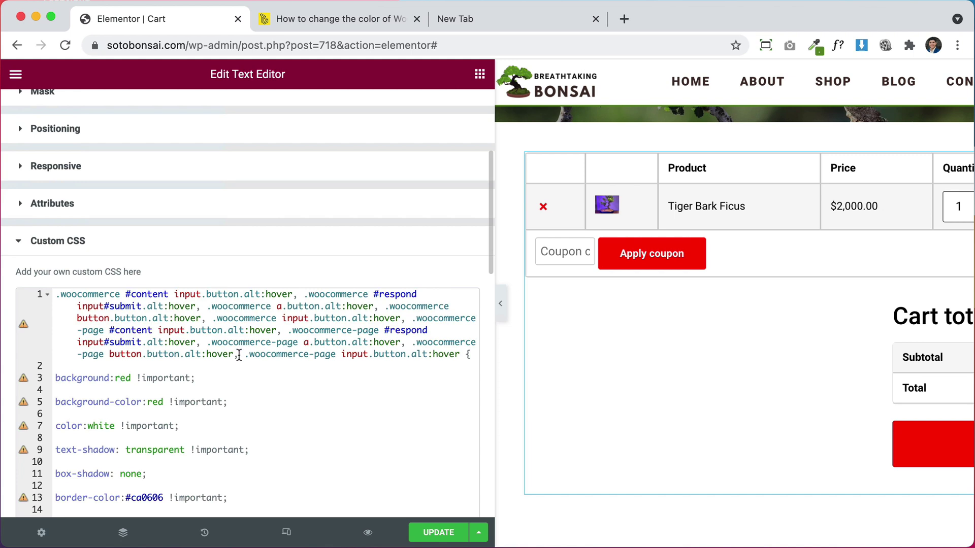
Copy the hex code 5D8C28 of the green global color from the widget's text color settings without applying it.
scroll(239, 354, "up", 8)
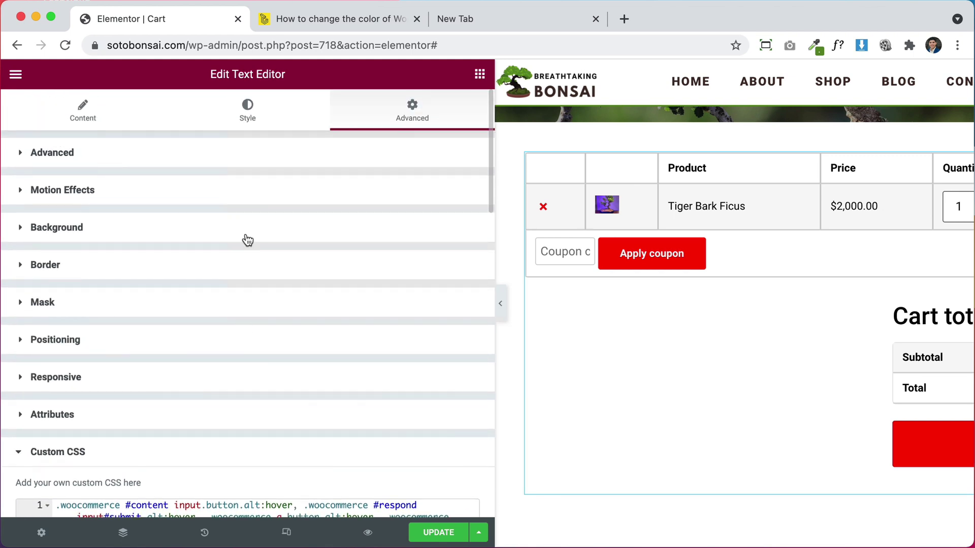
left_click(250, 105)
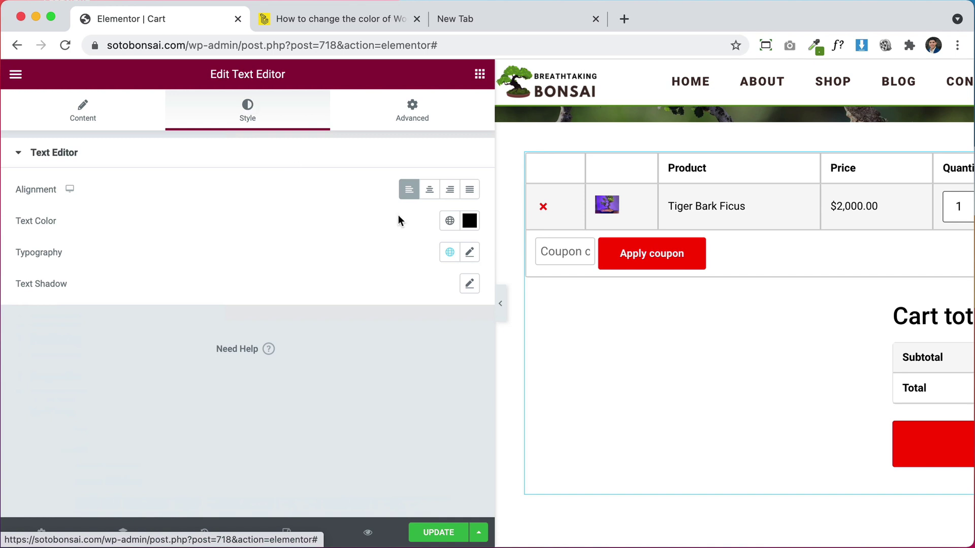
left_click(449, 221)
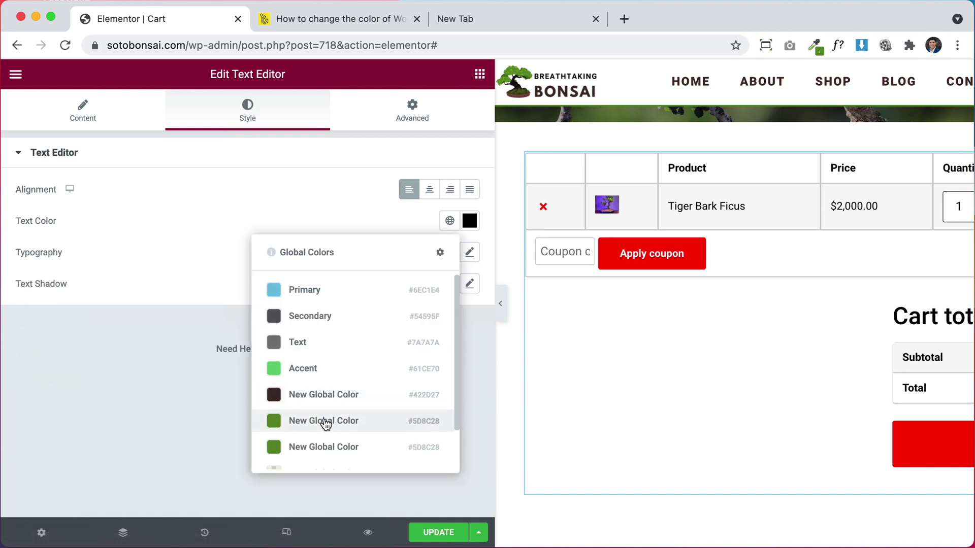
right_click(419, 420)
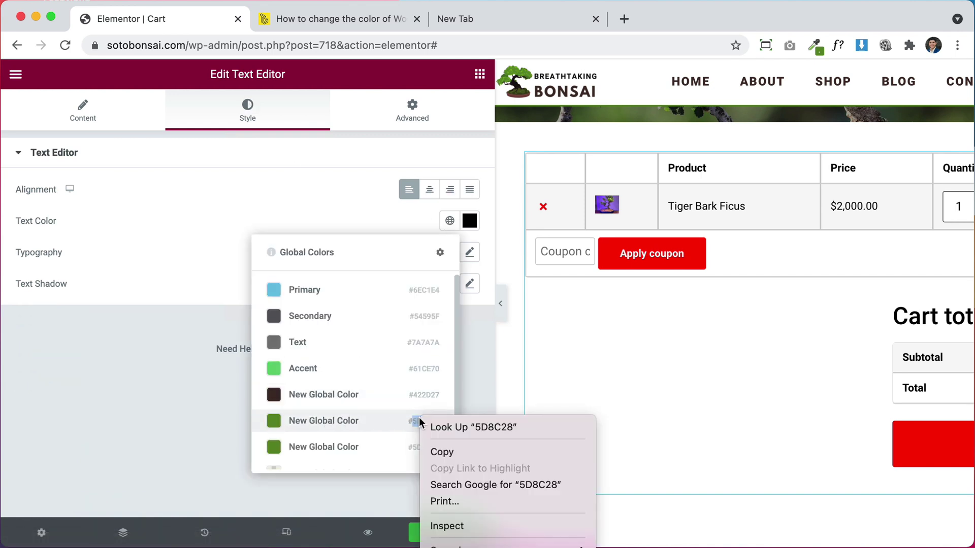
left_click(439, 451)
left_click(208, 408)
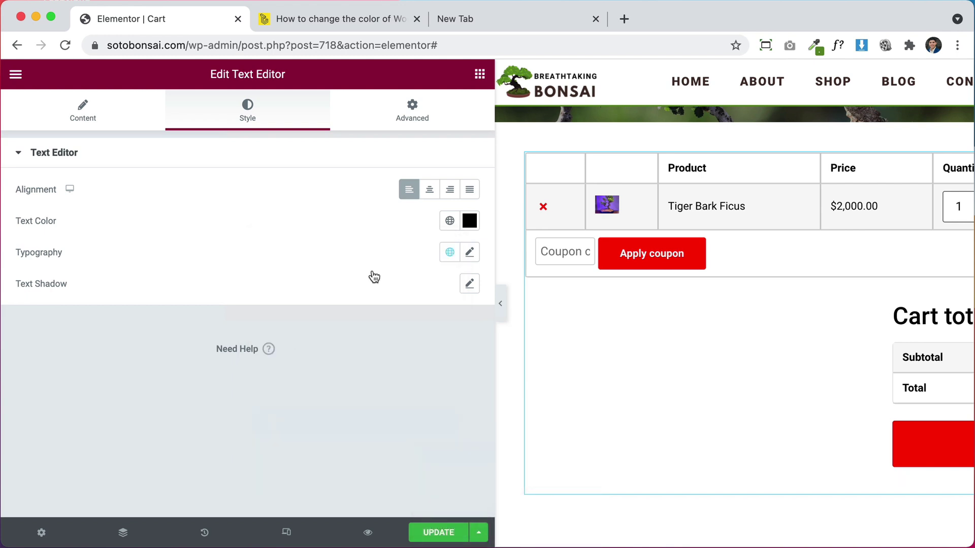
Reopen the text widget's Custom CSS and set the background in the first button.alt:hover rule to #5D8C28.
left_click(435, 121)
scroll(293, 350, "down", 5)
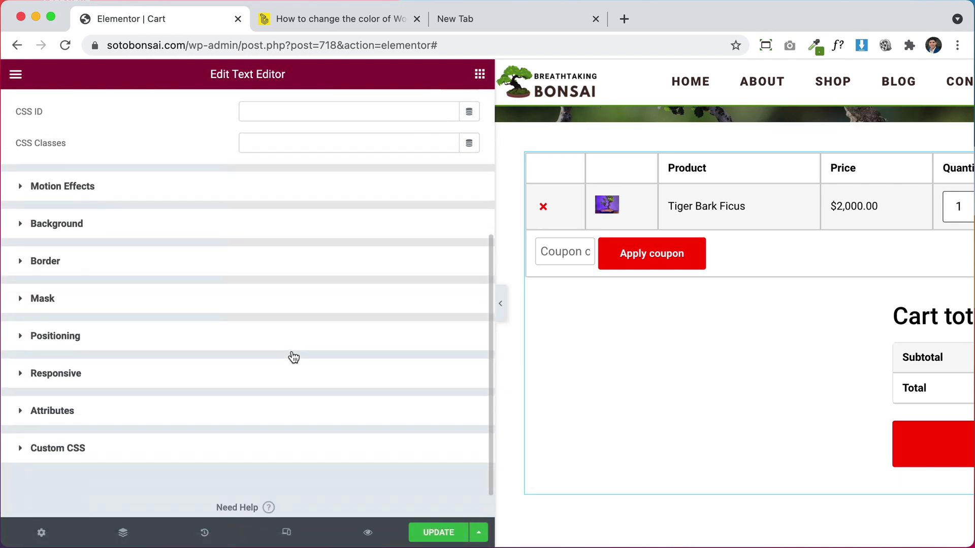
left_click(246, 413)
scroll(248, 409, "down", 5)
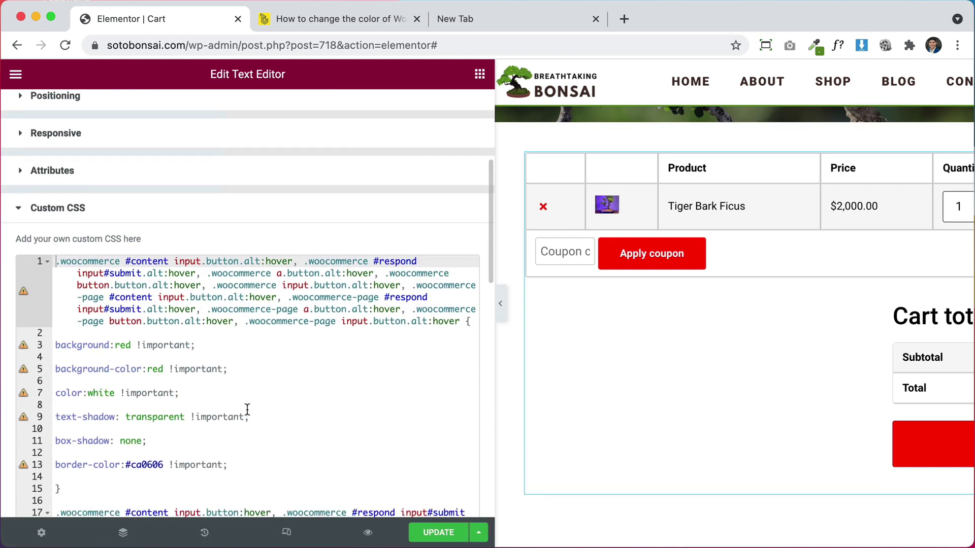
scroll(247, 409, "down", 3)
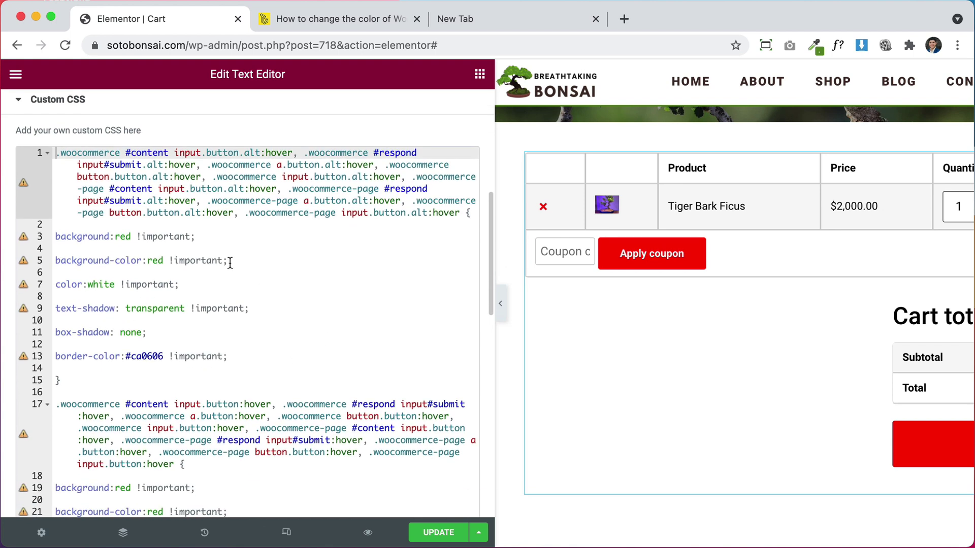
double_click(123, 237)
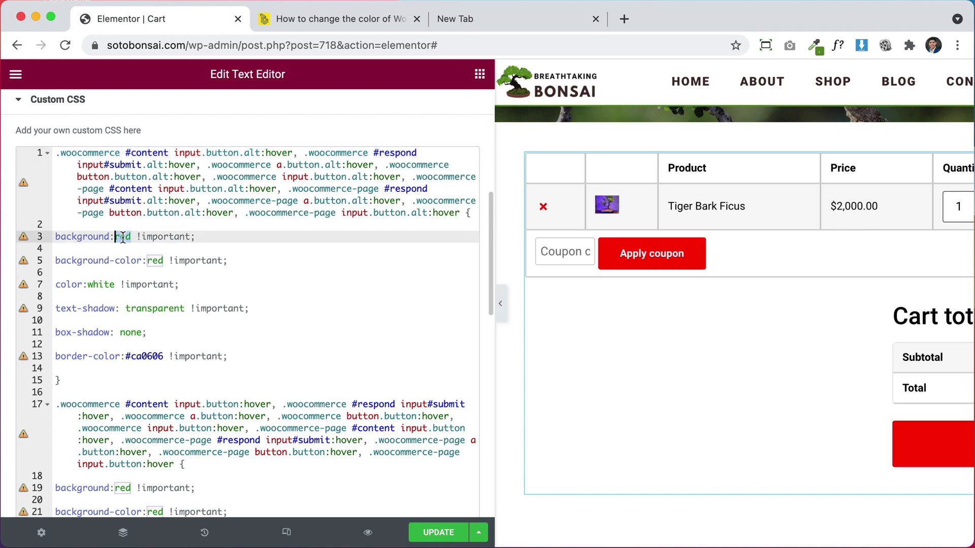
key("super+v")
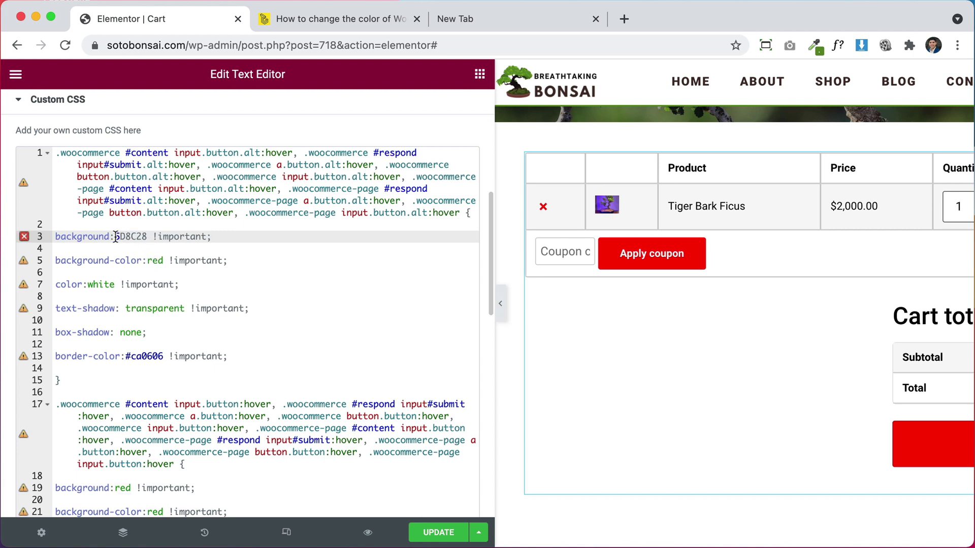
type("3")
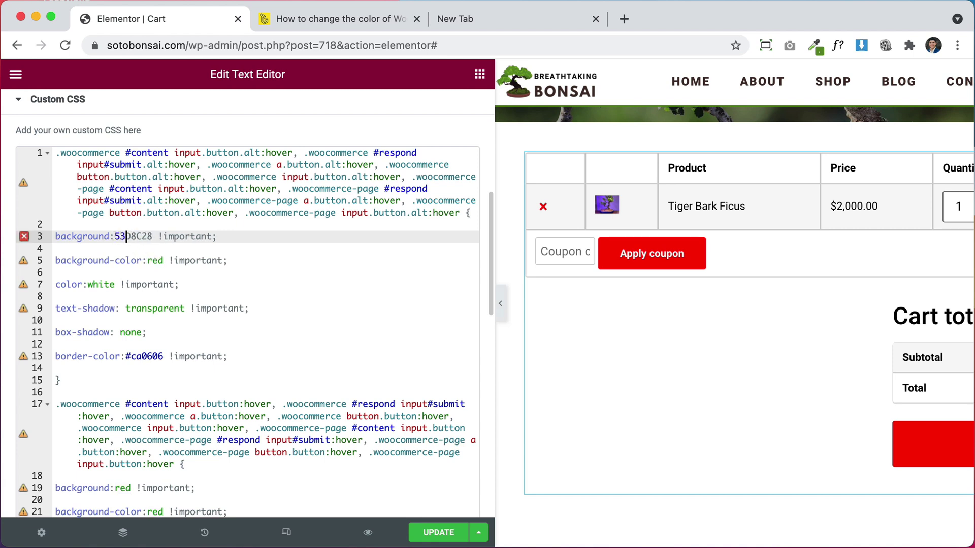
key("BackSpace")
type("#")
Set the background-color and border-color in the first button.alt:hover rule to #5D8C28.
left_click_drag(152, 237, 120, 238)
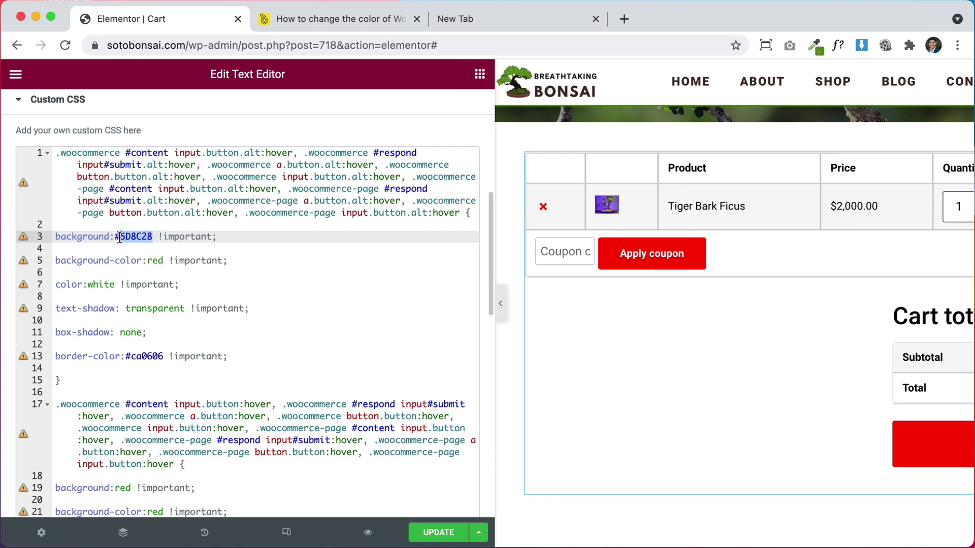
double_click(153, 261)
type("#")
key("cmd+v")
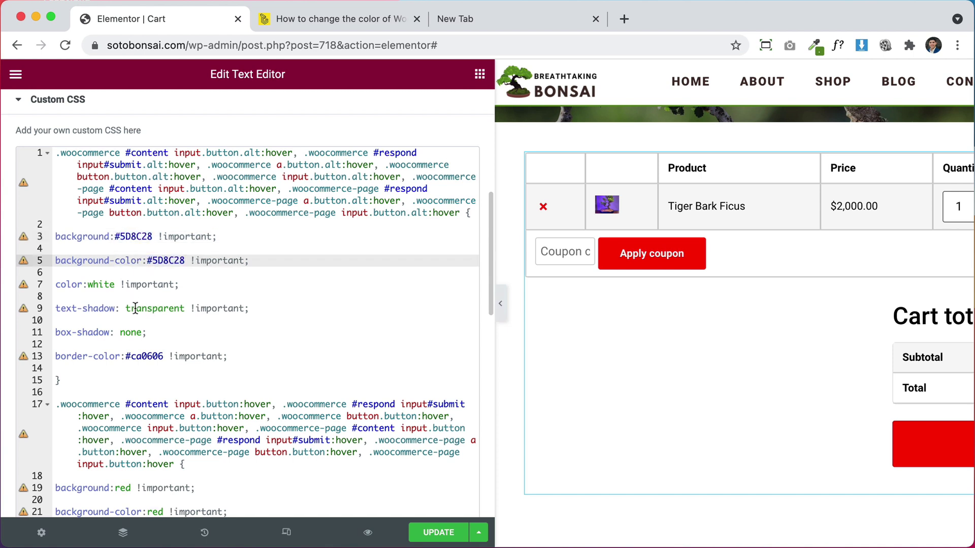
left_click_drag(125, 356, 150, 357)
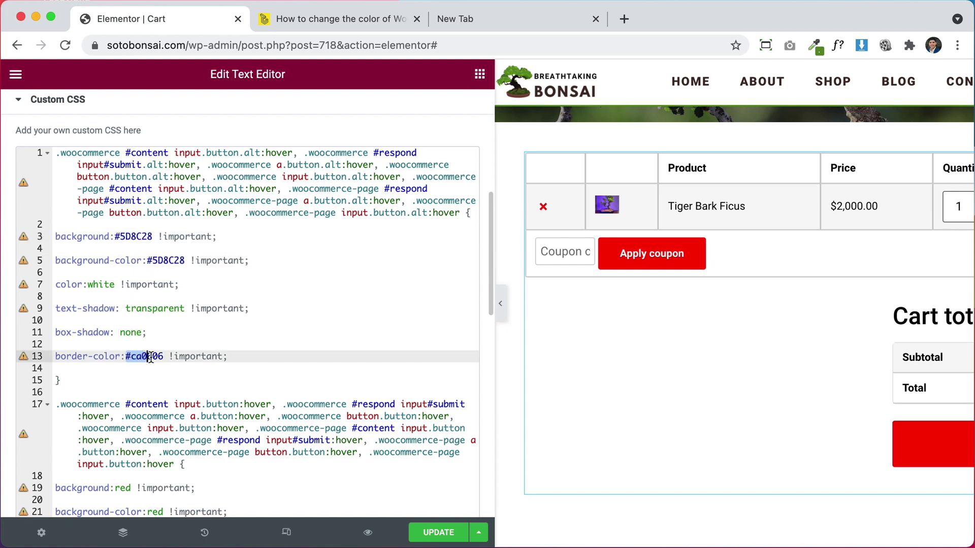
type("#")
key("cmd+v")
Replace the background, background-color and border-color values in the second CSS rule, for button:hover, with #5D8C28.
scroll(188, 376, "down", 5)
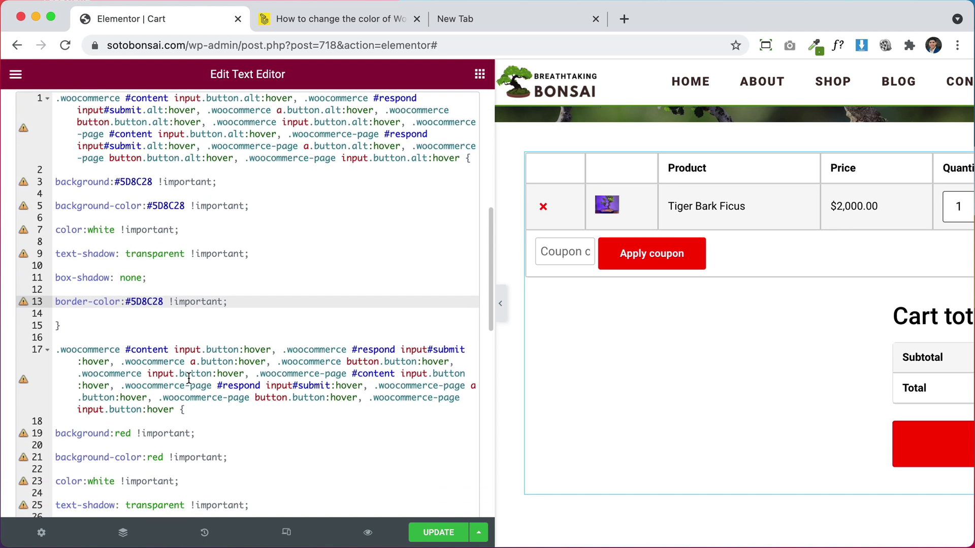
double_click(119, 318)
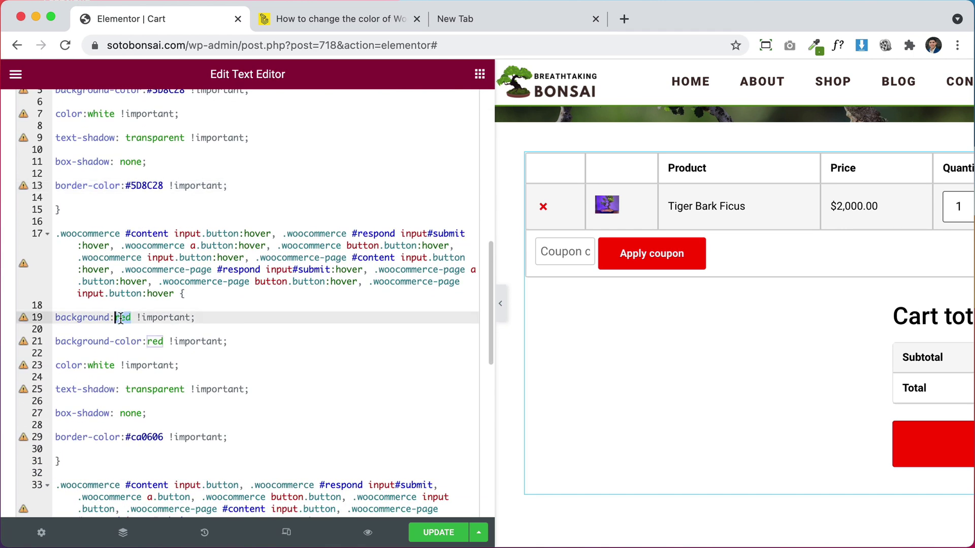
type("#")
key("cmd+v")
left_click(152, 341)
type("#")
key("cmd+v")
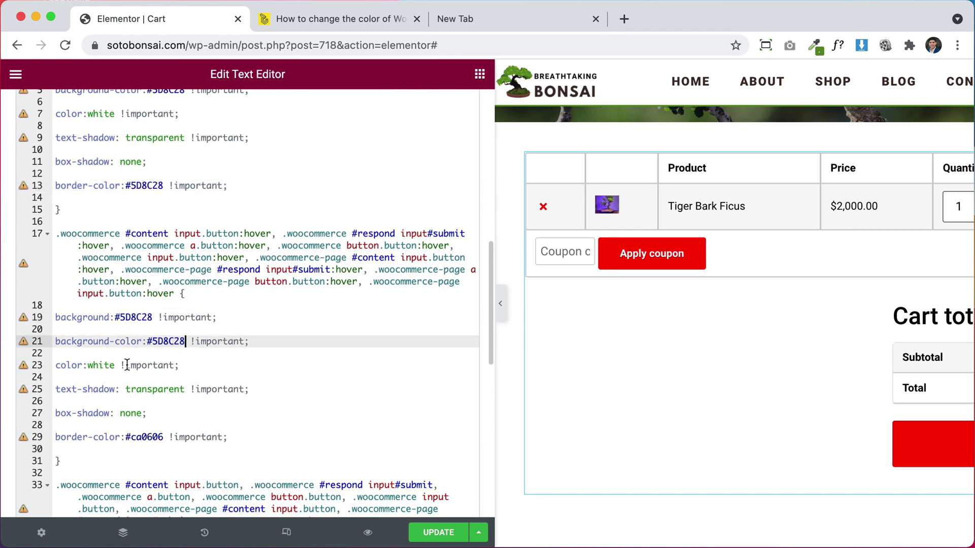
left_click_drag(127, 437, 163, 437)
type("#")
key("cmd+v")
Change the background and border-color in the third CSS rule, for the normal button state, to #5D8C28.
scroll(162, 434, "down", 3)
scroll(161, 434, "down", 7)
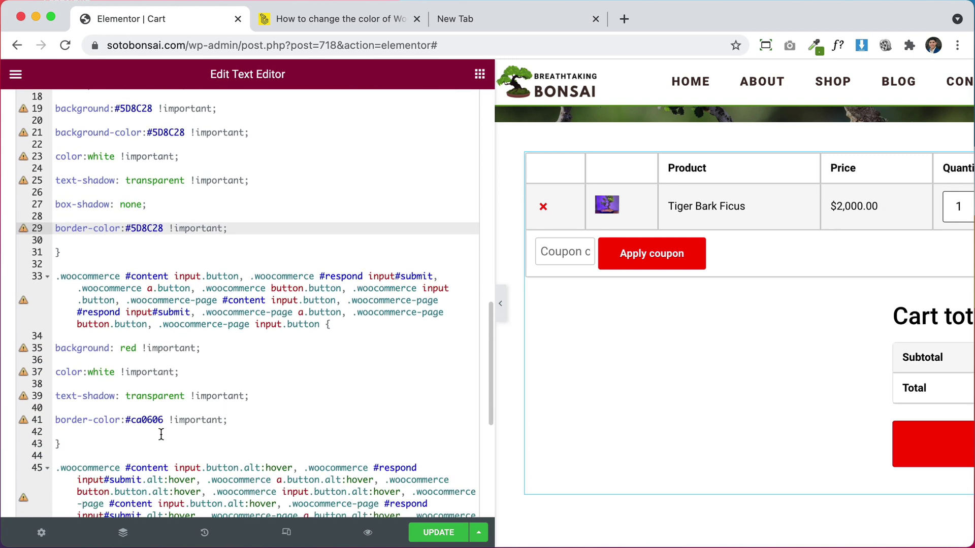
double_click(128, 313)
type("#")
key("cmd+v")
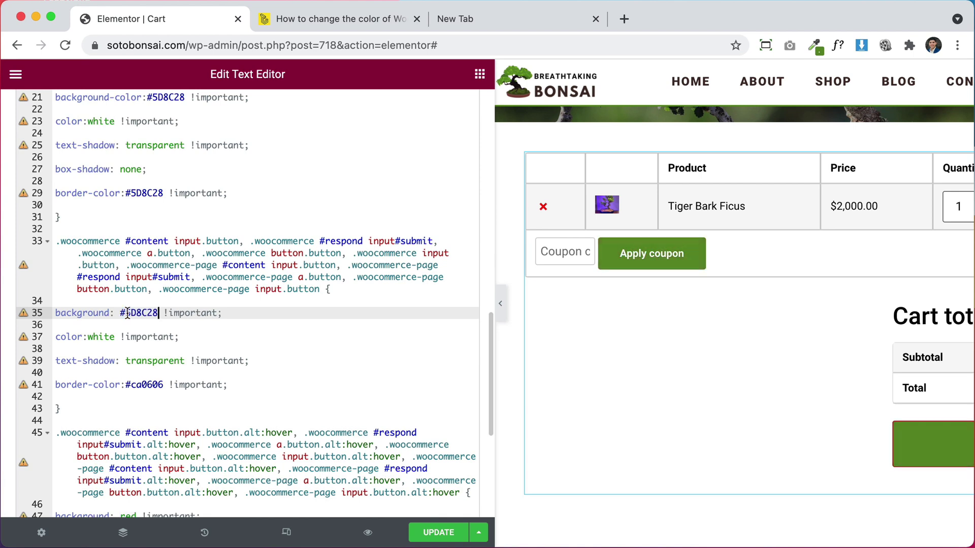
scroll(127, 313, "down", 2)
scroll(112, 295, "down", 2)
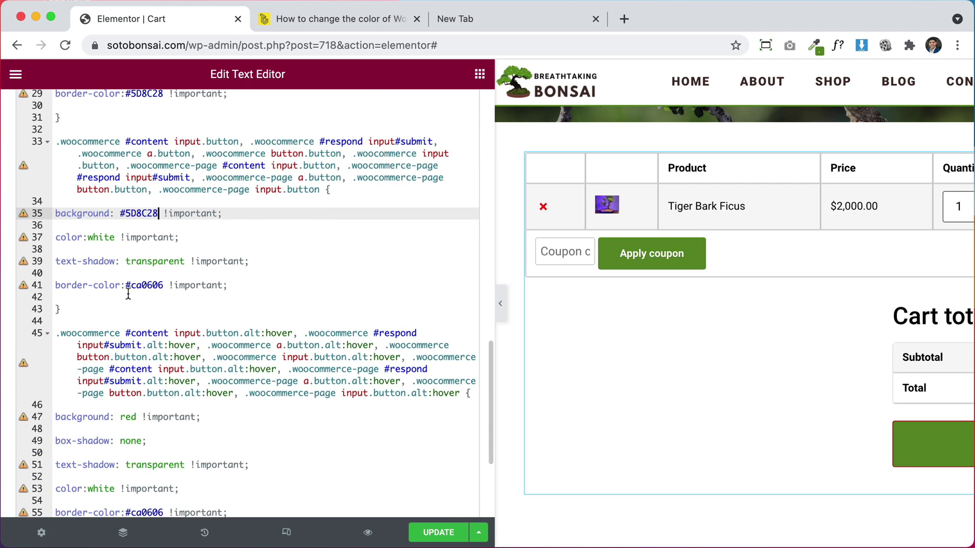
left_click_drag(128, 282, 156, 281)
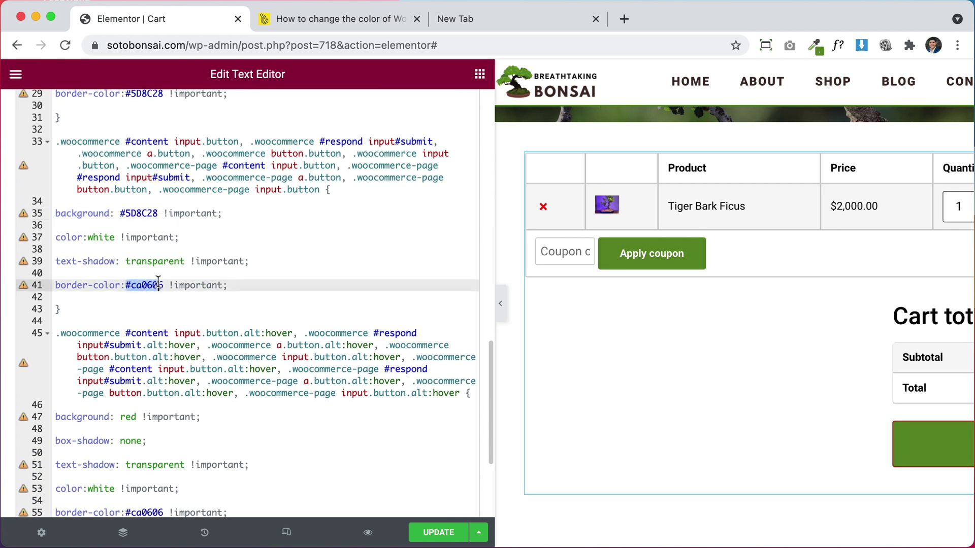
key("super+v")
scroll(159, 280, "down", 1)
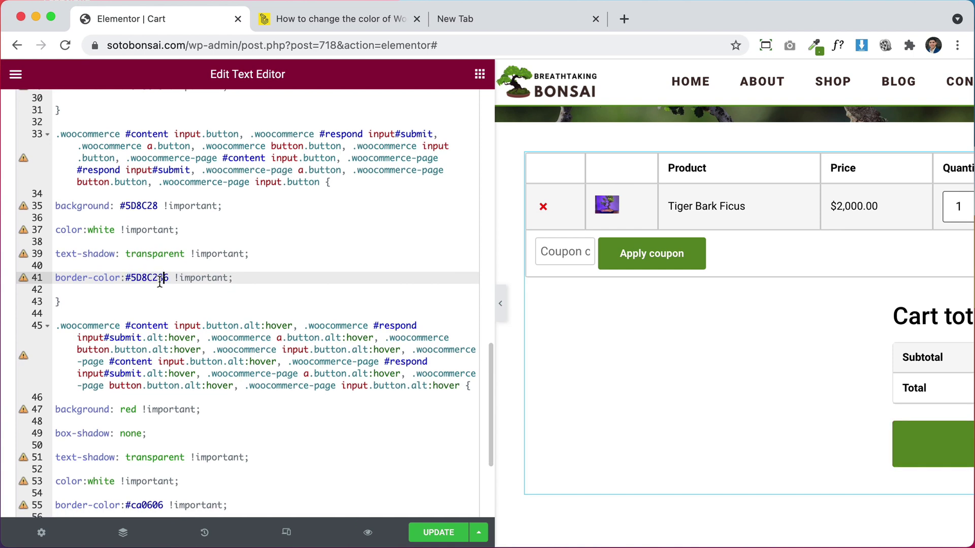
key("Delete")
Set the background and border-color in the last CSS rule, the second button.alt:hover block, to #5D8C28.
scroll(203, 385, "down", 4)
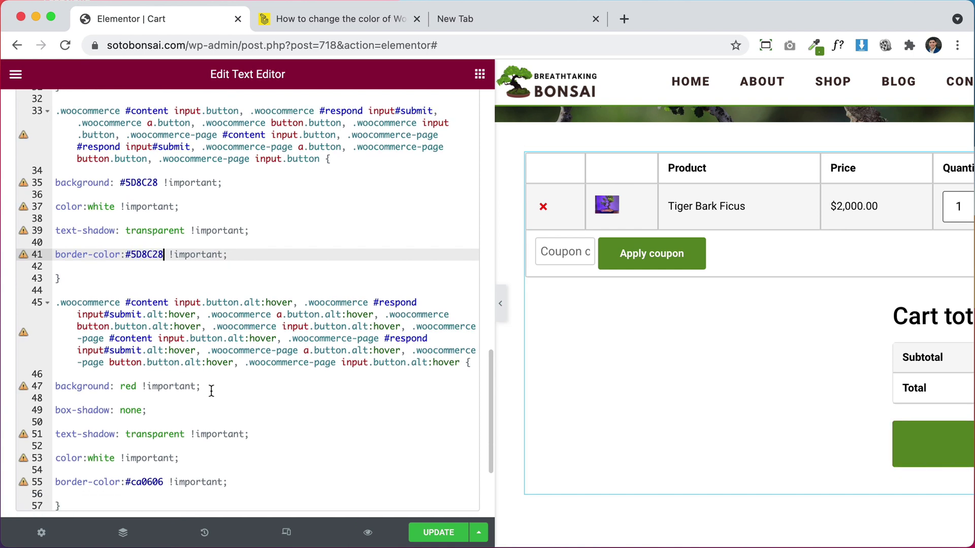
double_click(129, 321)
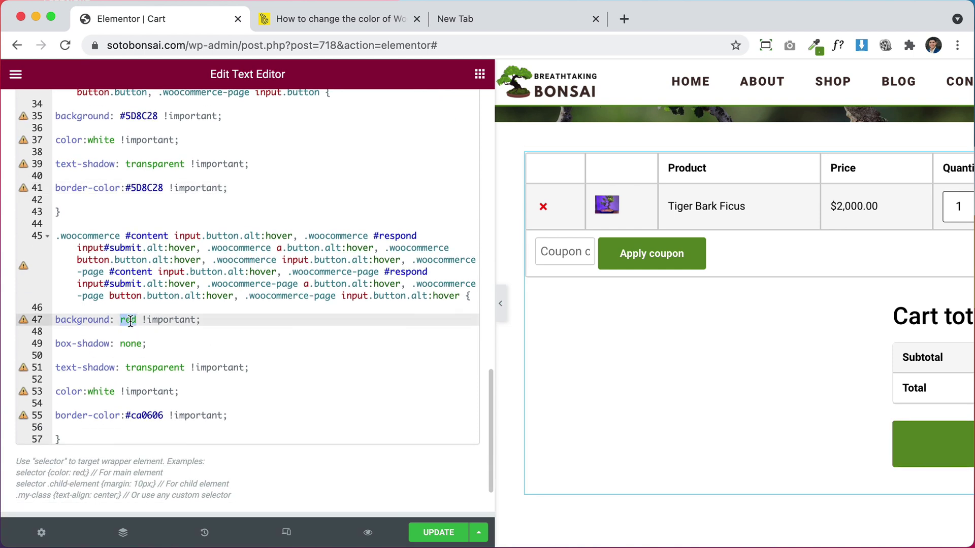
type("#5D8C28")
scroll(191, 361, "down", 2)
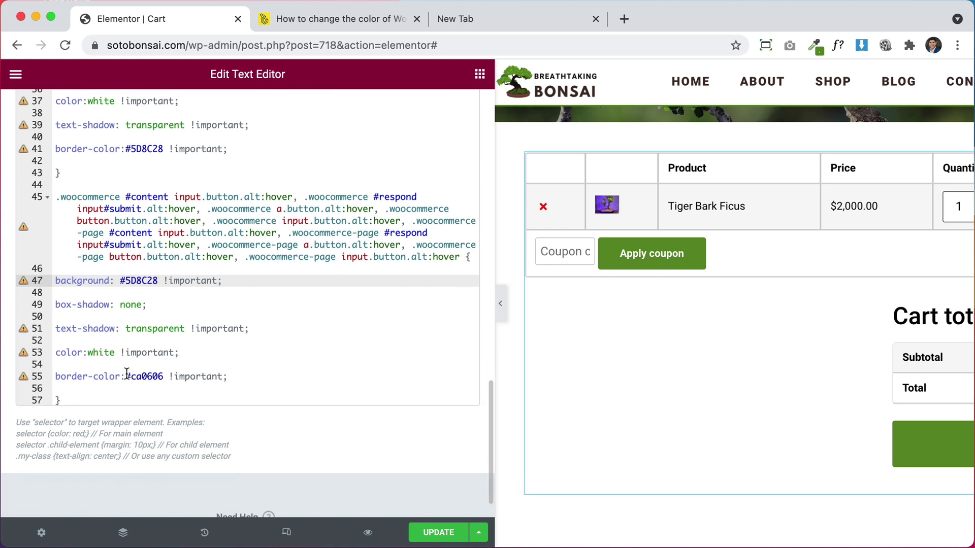
left_click_drag(126, 374, 162, 375)
type("#5D8C28")
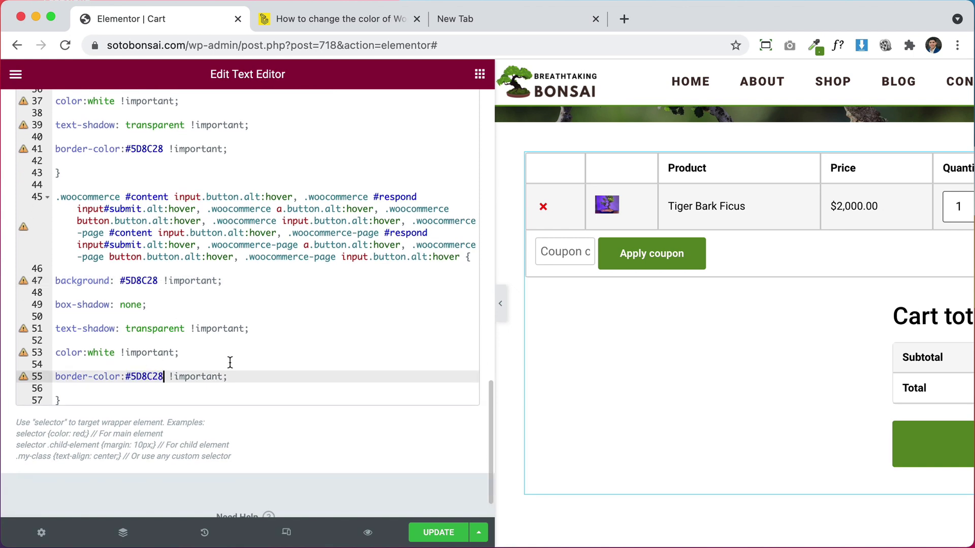
Narrow the editing panel and check the button colors across the whole cart layout.
scroll(249, 360, "down", 2)
scroll(683, 304, "right", 3)
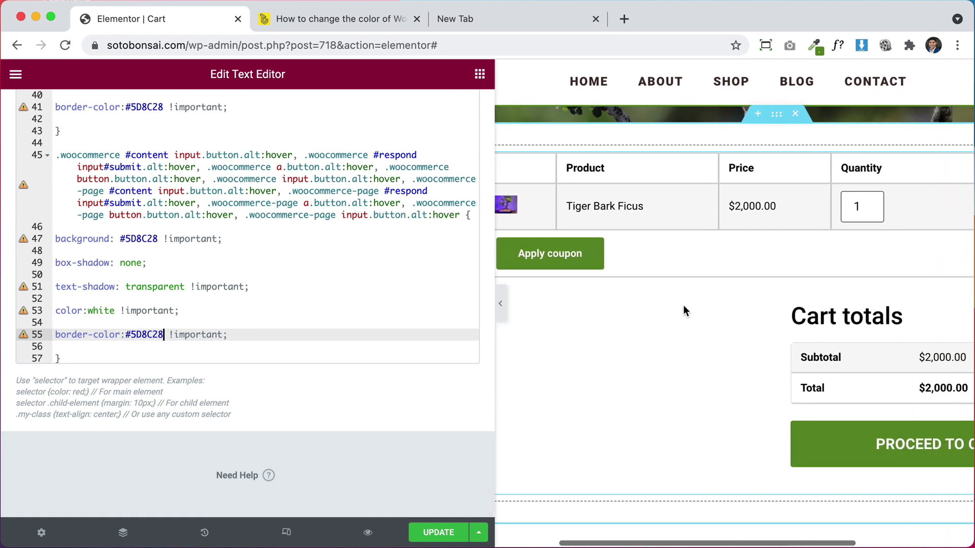
left_click_drag(496, 251, 151, 252)
scroll(521, 298, "up", 2)
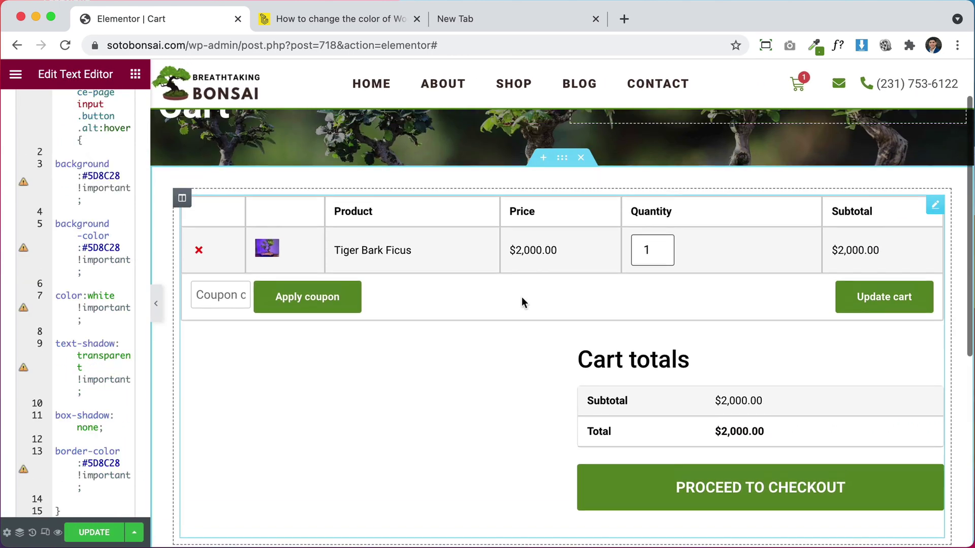
scroll(521, 299, "down", 5)
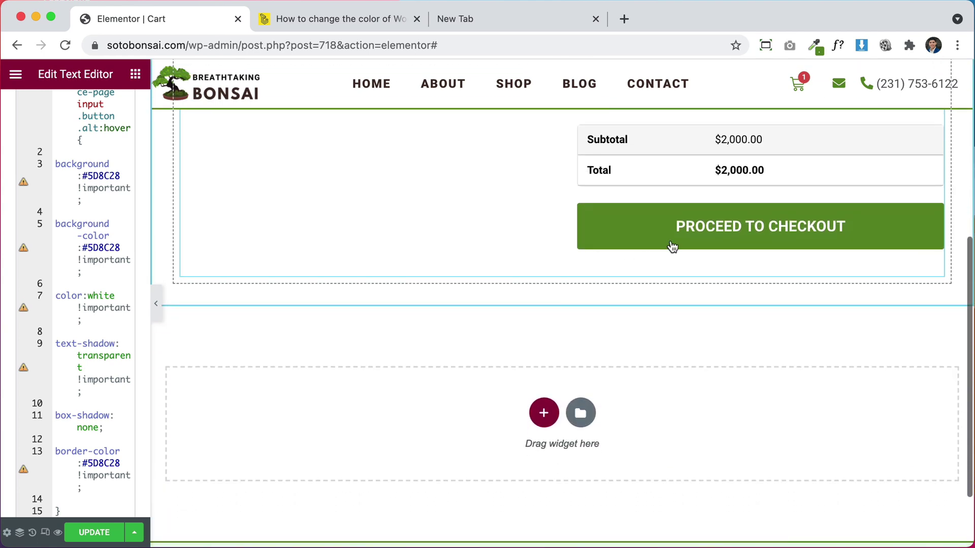
scroll(523, 226, "up", 6)
scroll(519, 223, "down", 1)
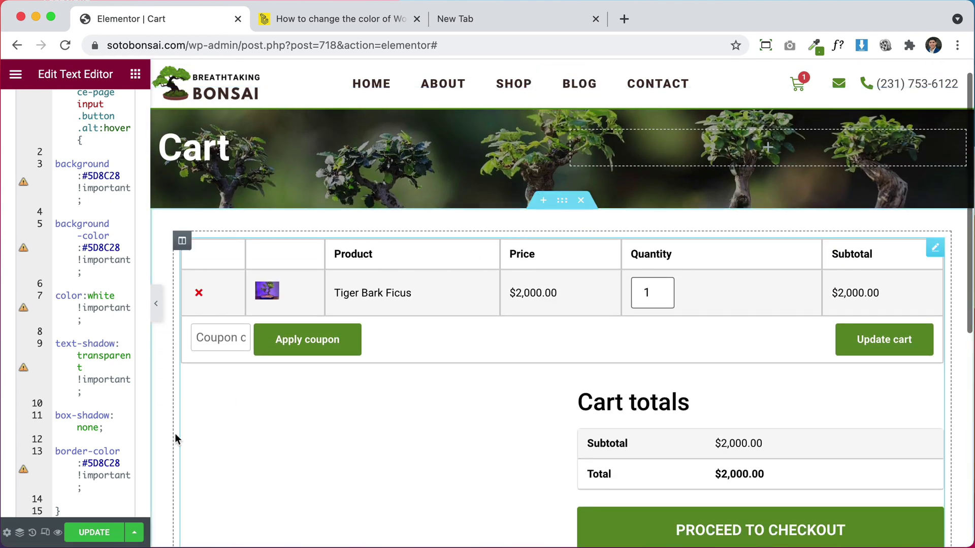
Update the Cart page, widen the editing panel slightly, and open a preview of the page.
left_click(93, 532)
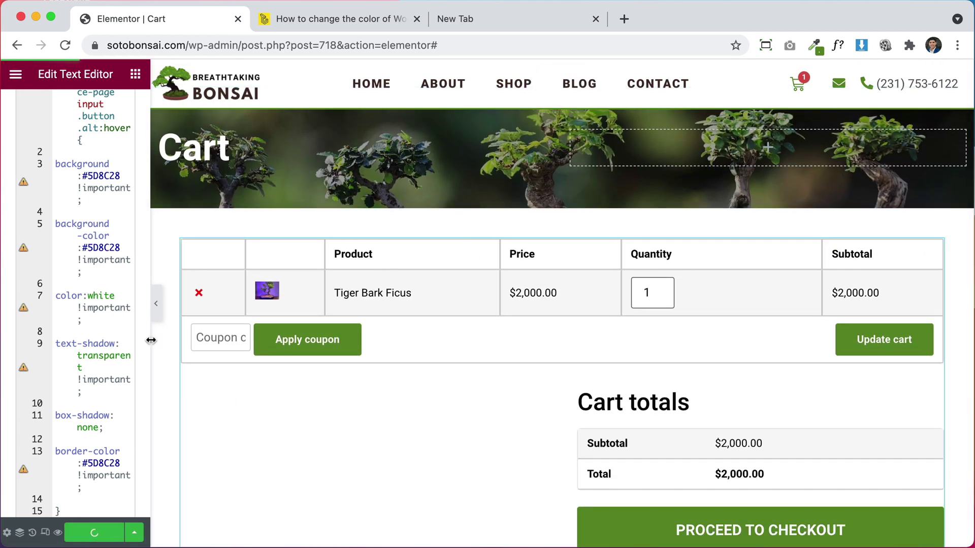
left_click_drag(149, 276, 212, 270)
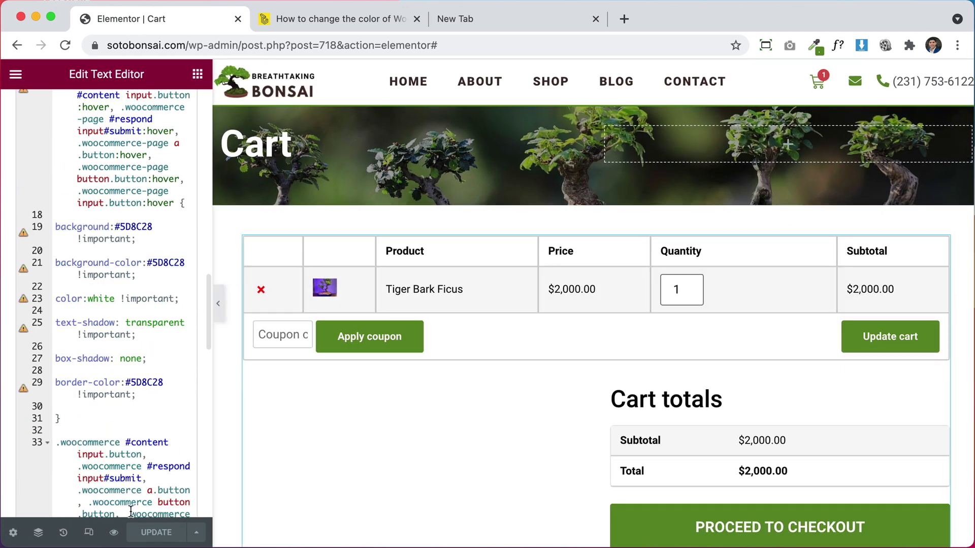
left_click(119, 534)
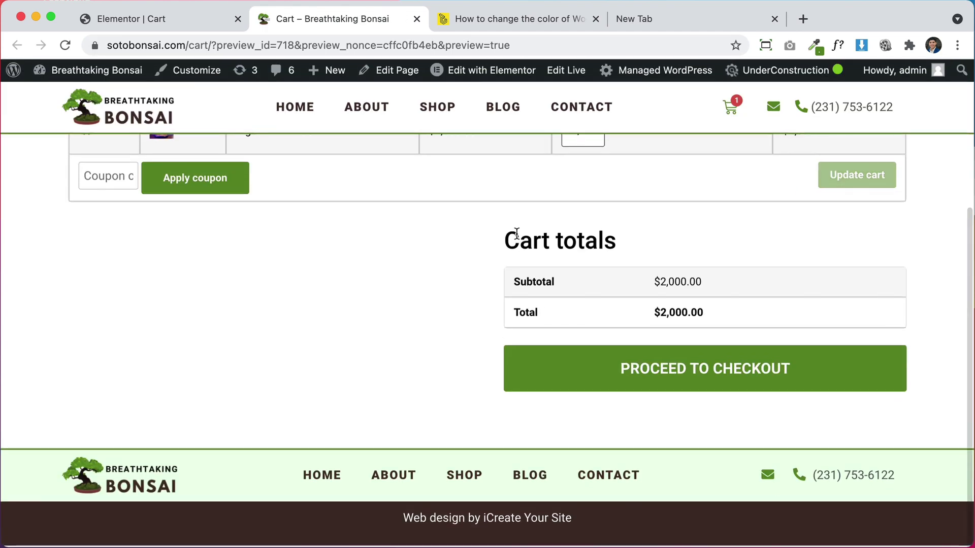
Proceed to checkout from the previewed cart, close the Cart editor tab, and inspect the Checkout page down to its order button.
left_click(621, 369)
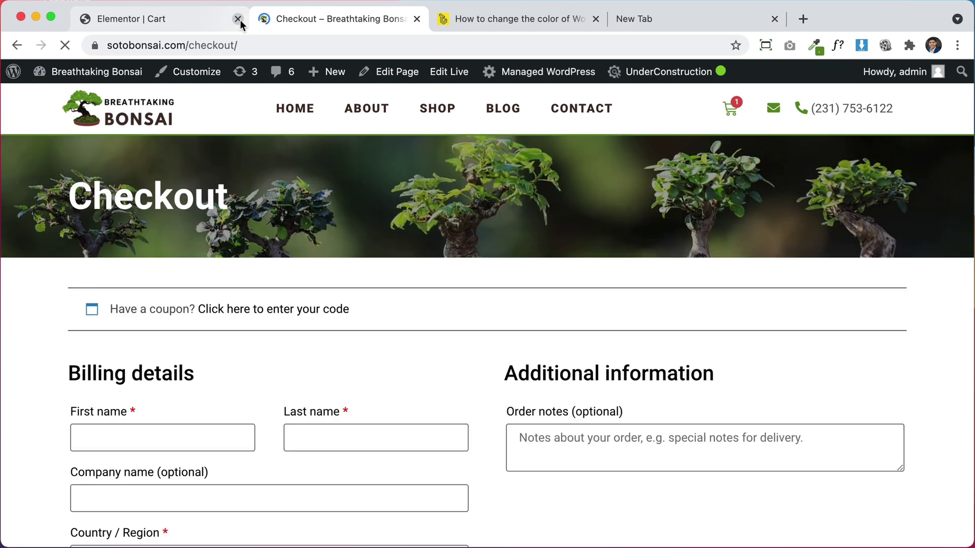
left_click(238, 19)
scroll(516, 315, "down", 20)
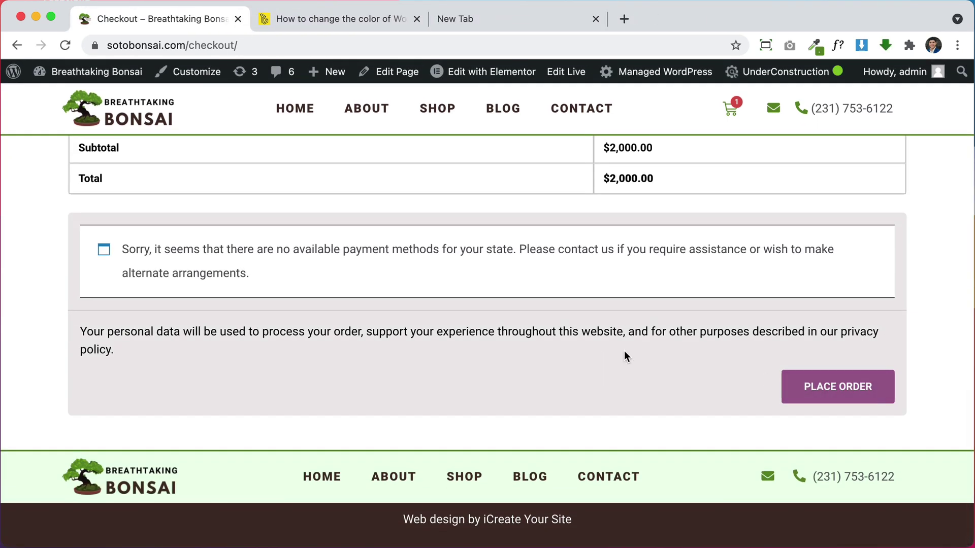
scroll(623, 351, "up", 20)
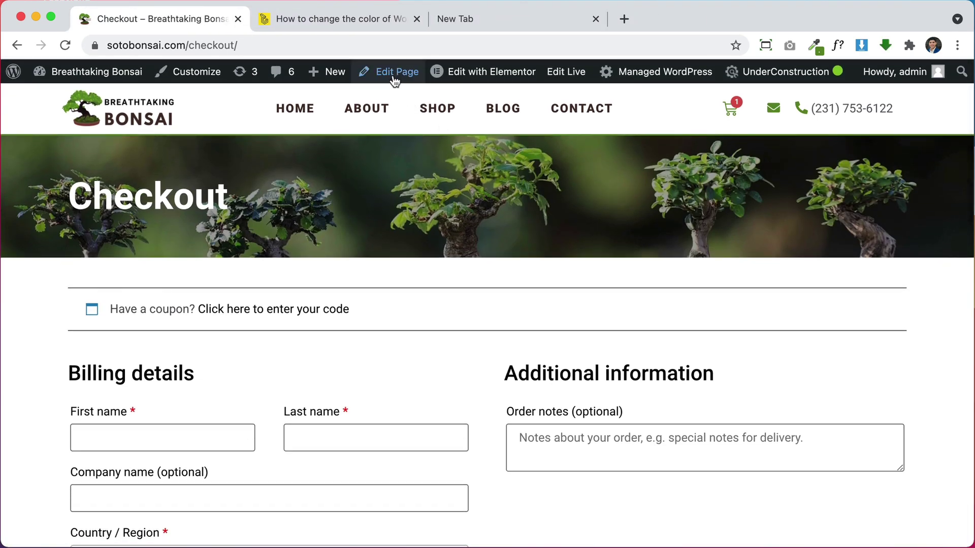
Open the Checkout page in Elementor, revisit the button color article, and open the Text Editor widget holding the checkout shortcode.
left_click(455, 81)
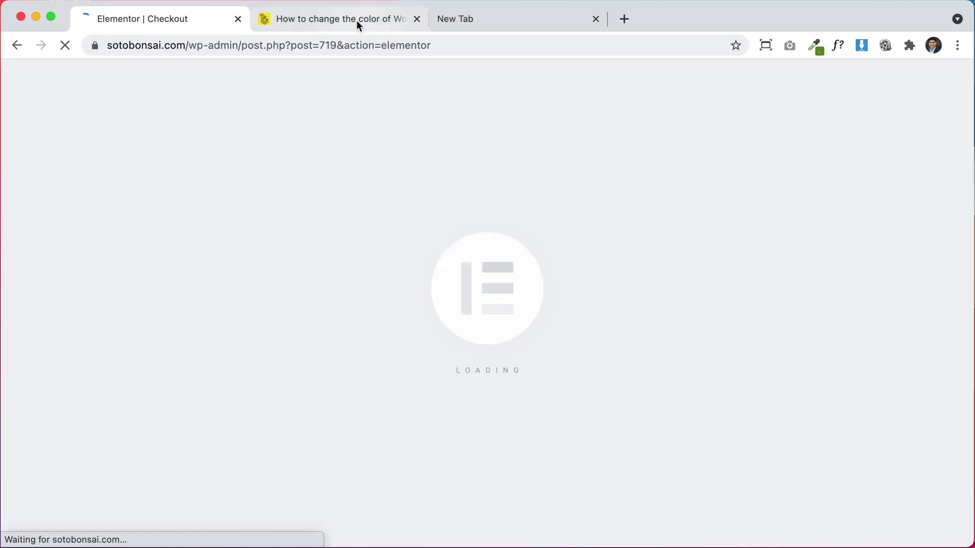
left_click(354, 20)
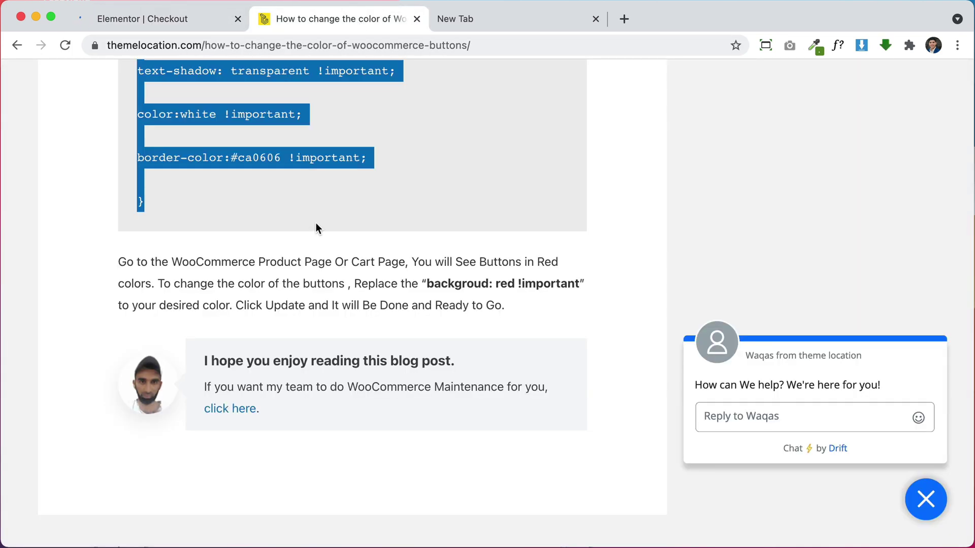
left_click(187, 20)
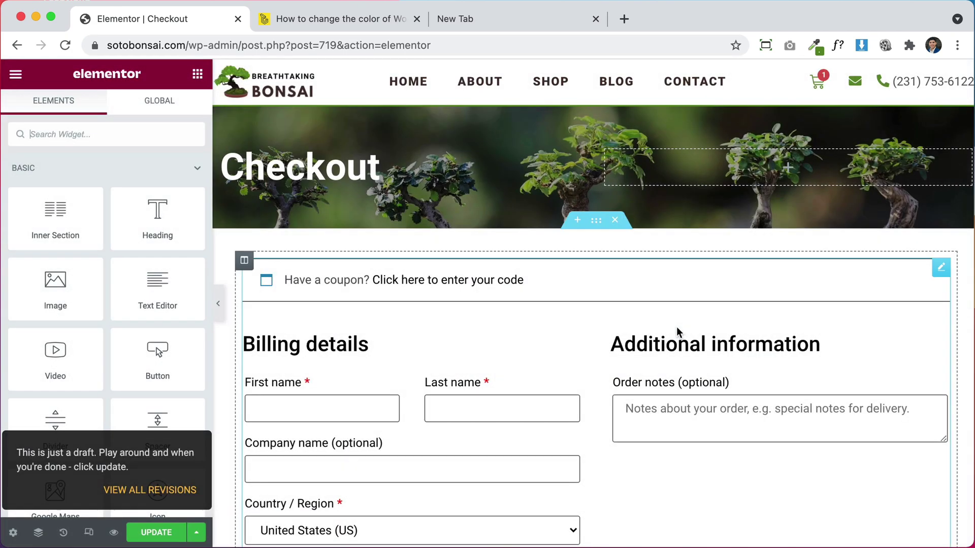
left_click(940, 267)
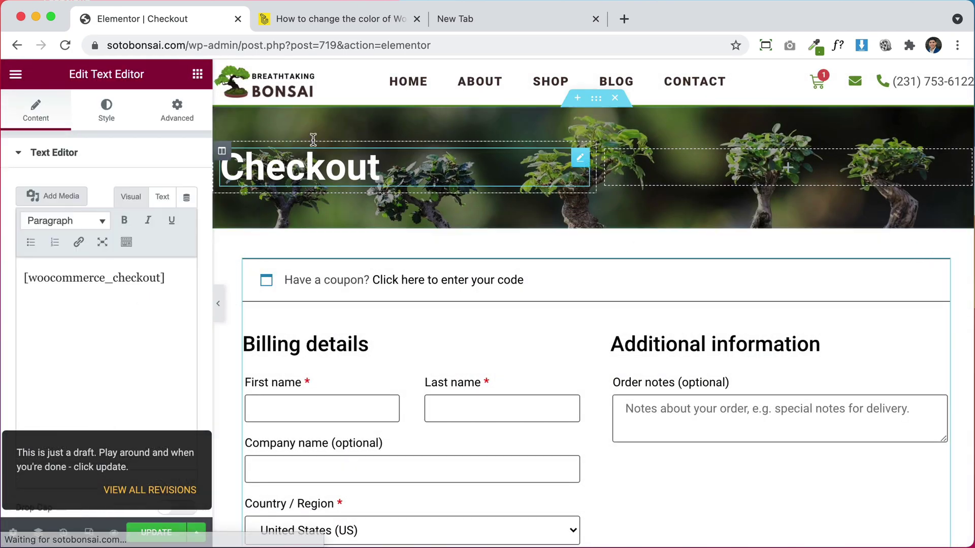
Paste the copied WooCommerce button color CSS into the checkout Text Editor widget's custom CSS and check the Place Order button.
left_click(199, 117)
scroll(142, 373, "down", 5)
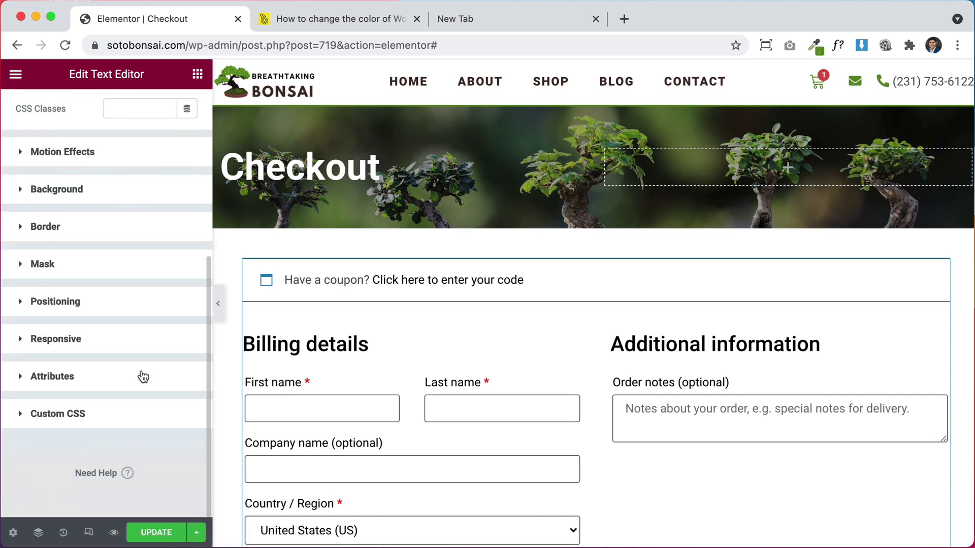
left_click(97, 428)
scroll(102, 380, "down", 5)
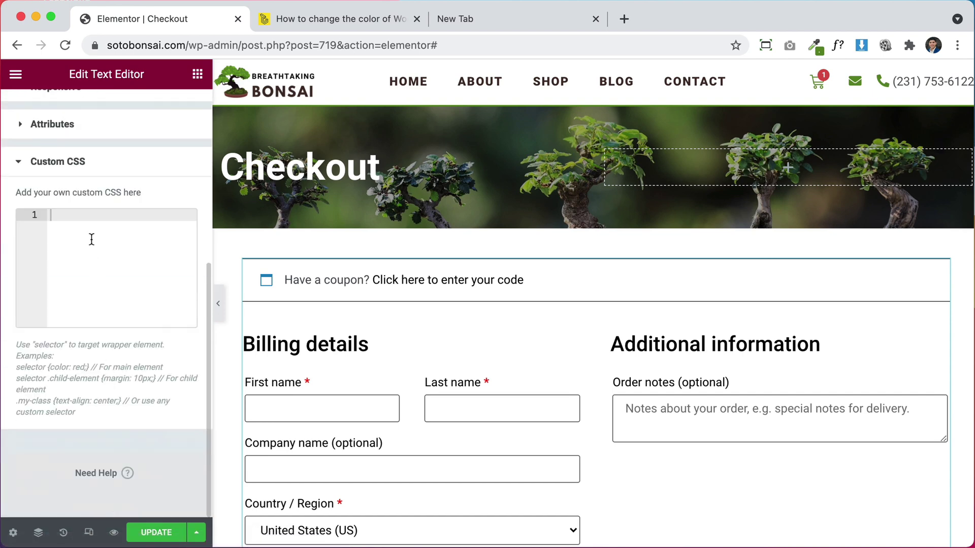
key("super+v")
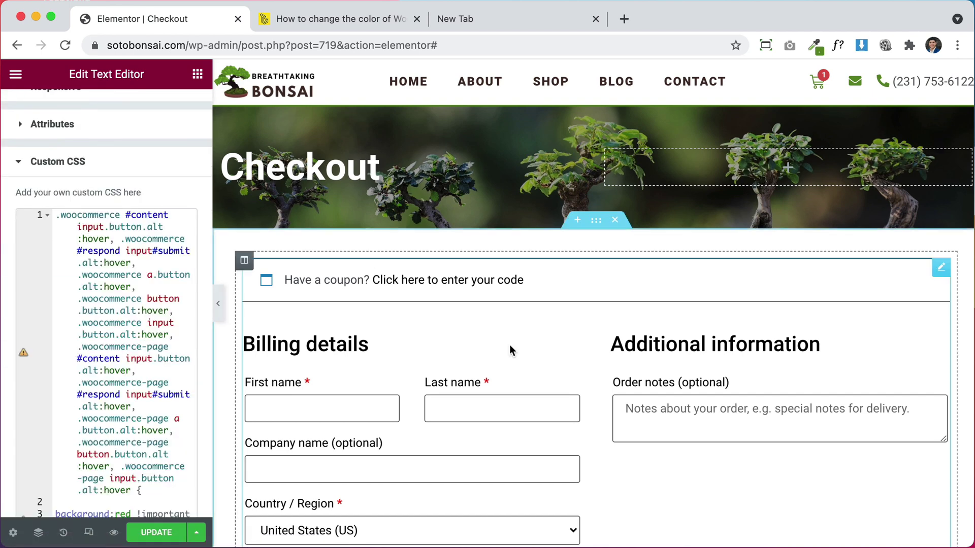
scroll(511, 348, "down", 10)
scroll(511, 350, "down", 6)
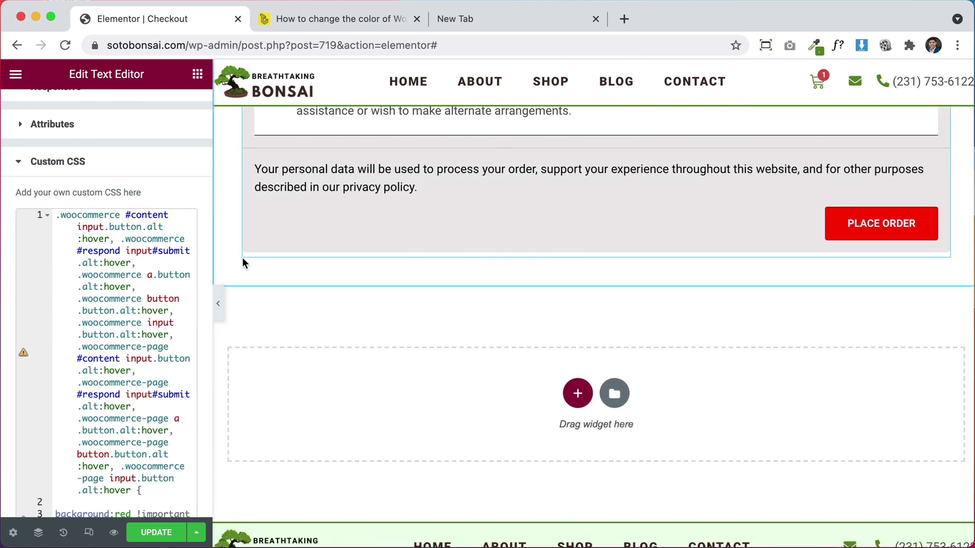
Widen the editing panel and copy the green code 5D8C28 from the widget's global text colors.
left_click_drag(213, 249, 518, 260)
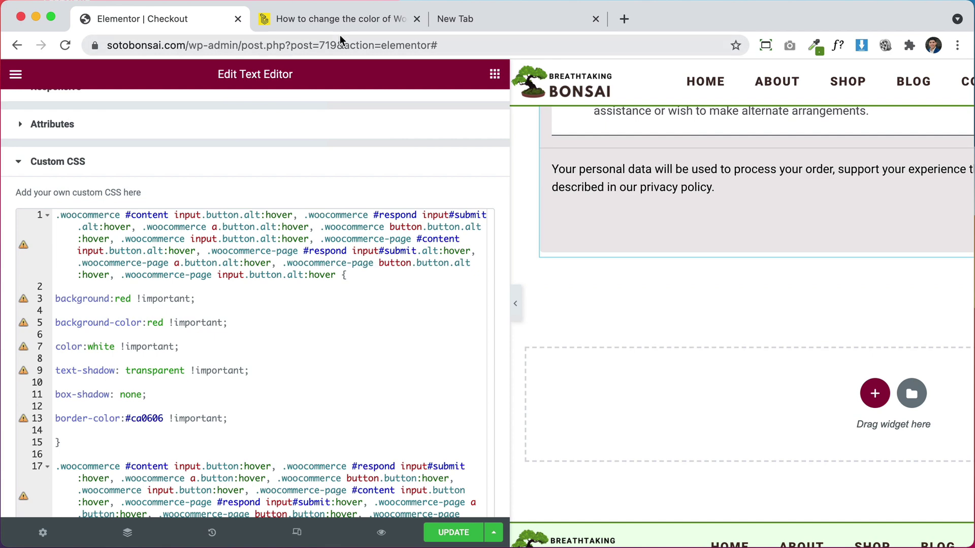
scroll(341, 146, "up", 6)
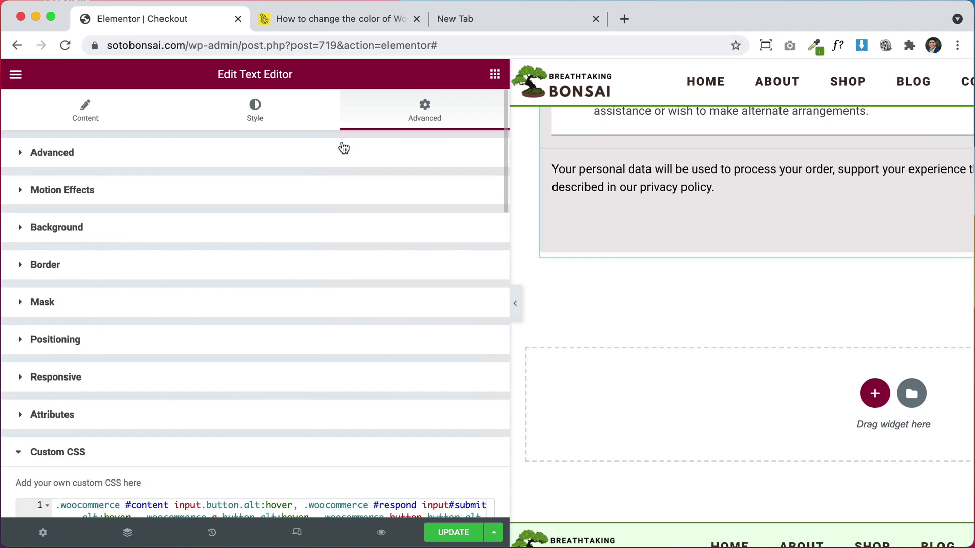
left_click(256, 114)
left_click(464, 220)
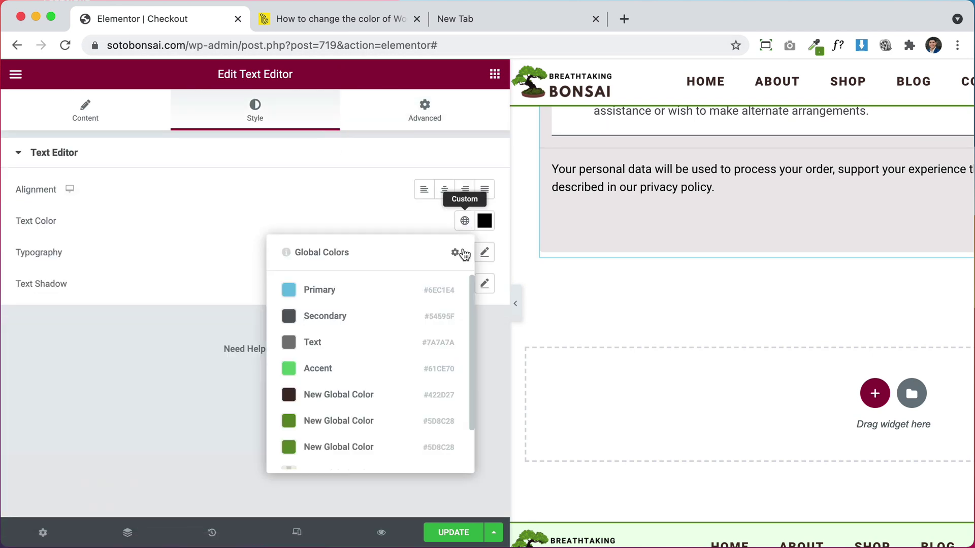
right_click(445, 425)
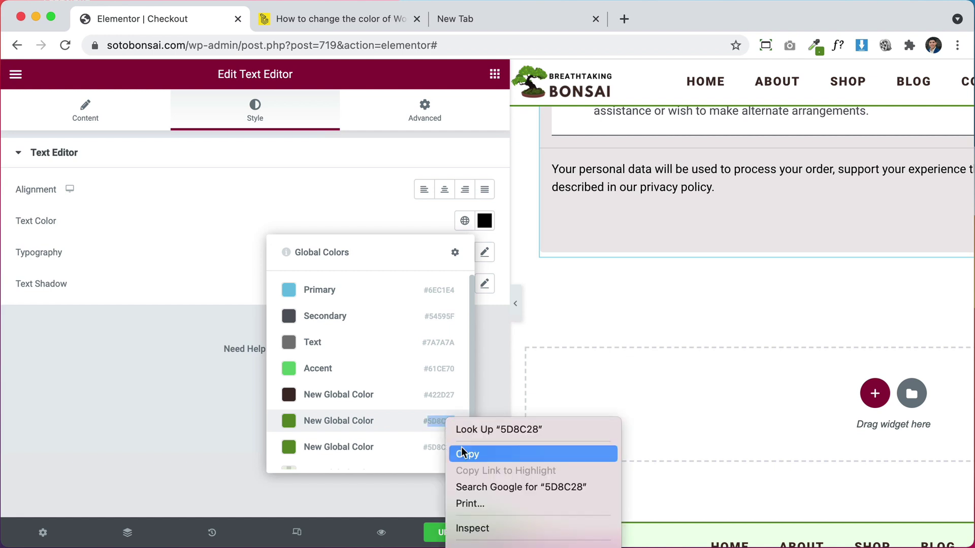
left_click(465, 453)
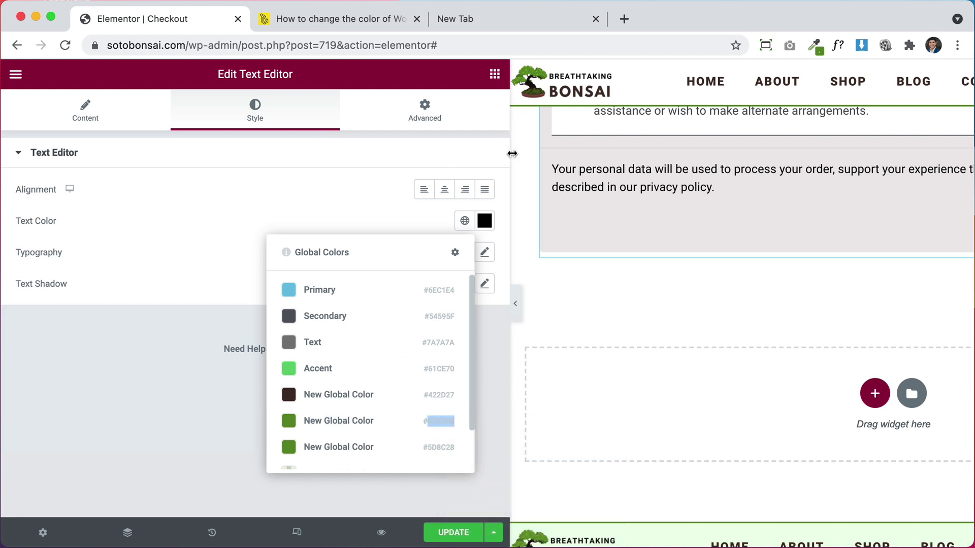
Return to the widget's custom CSS and set the background of the first alt-button hover rule to #5D8C28.
left_click(426, 112)
scroll(298, 359, "down", 5)
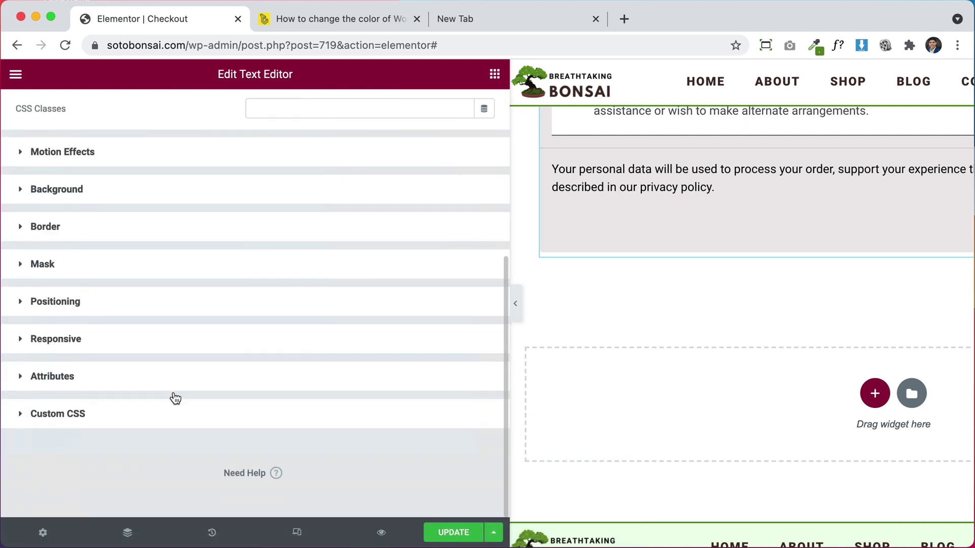
left_click(30, 413)
scroll(284, 327, "down", 10)
scroll(285, 325, "up", 3)
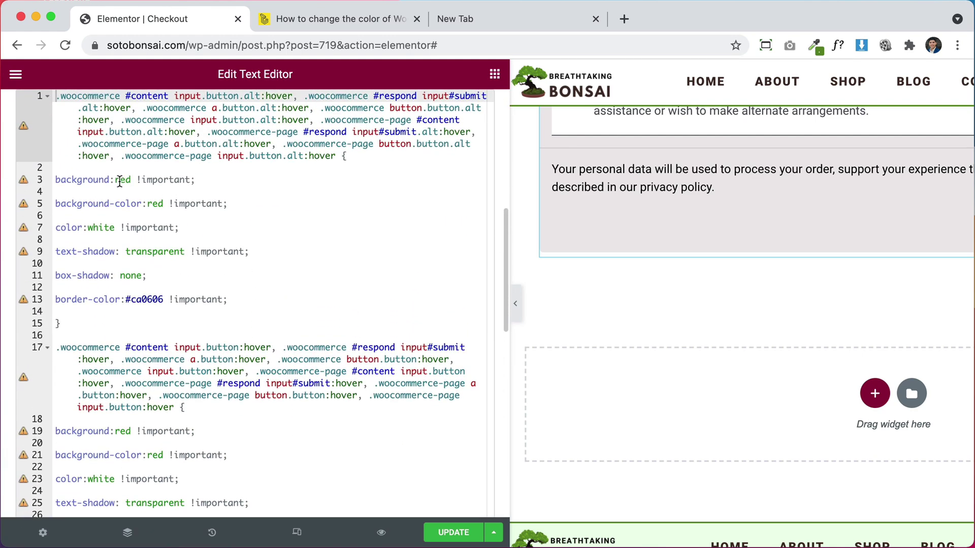
double_click(120, 180)
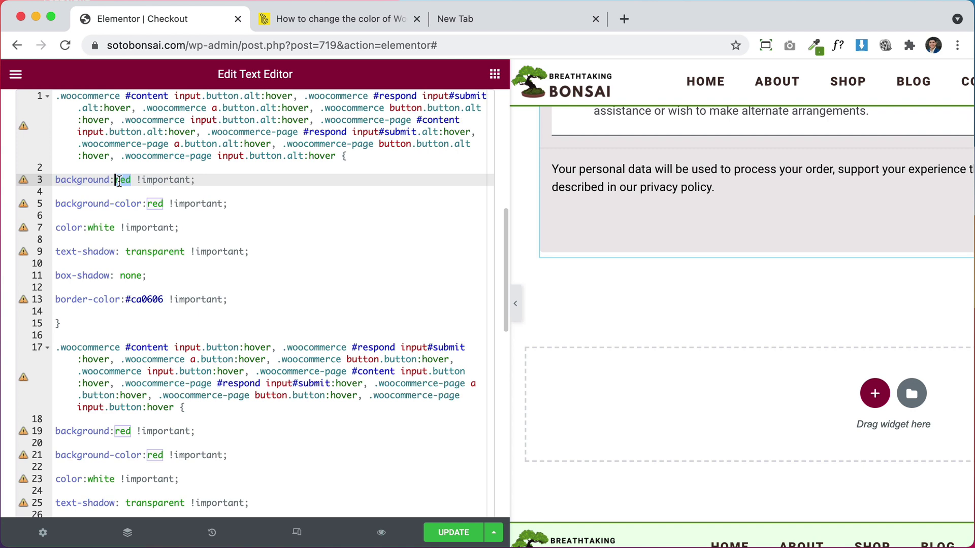
type("#")
key("super+v")
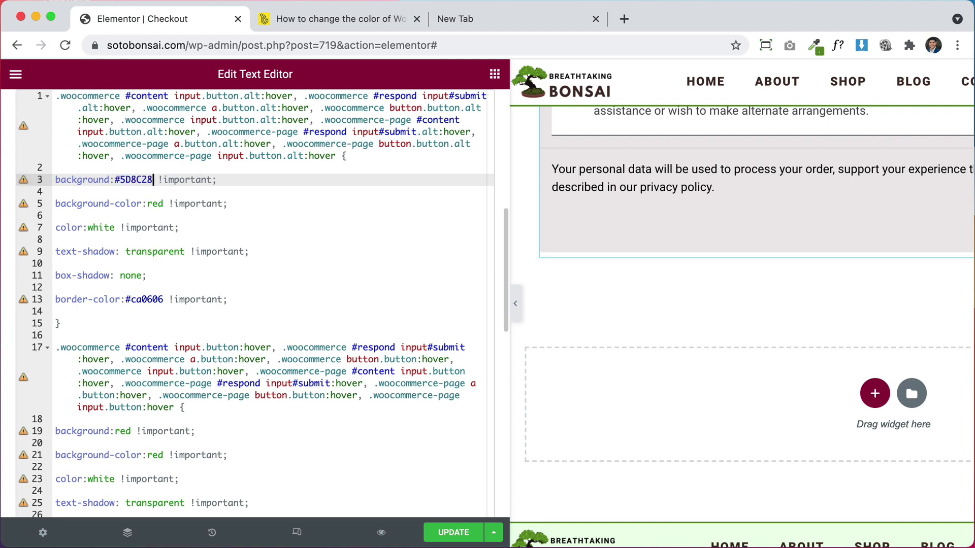
Copy the full #5D8C28 code and apply it to the first hover rule's background-color and border-color.
left_click_drag(152, 180, 118, 180)
double_click(150, 203)
key("super+v")
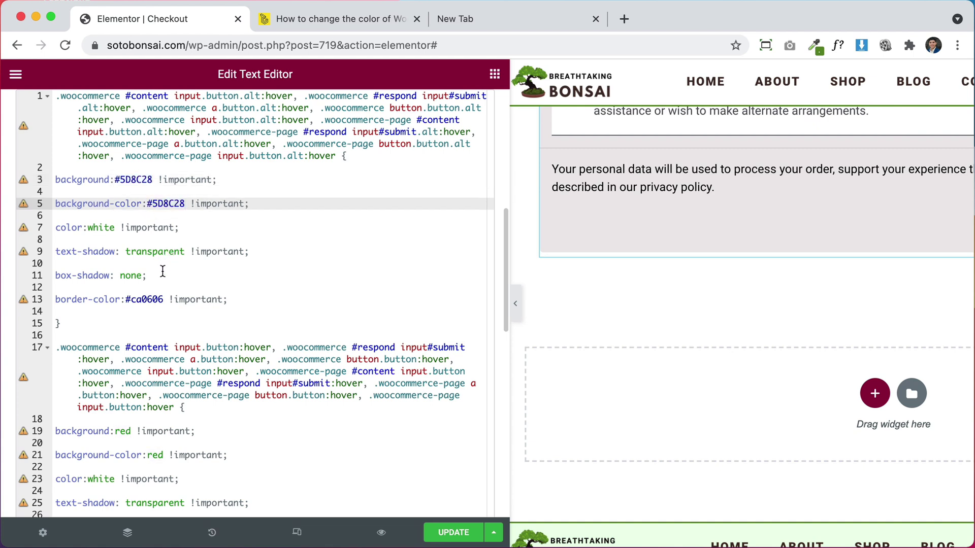
left_click_drag(128, 295, 158, 296)
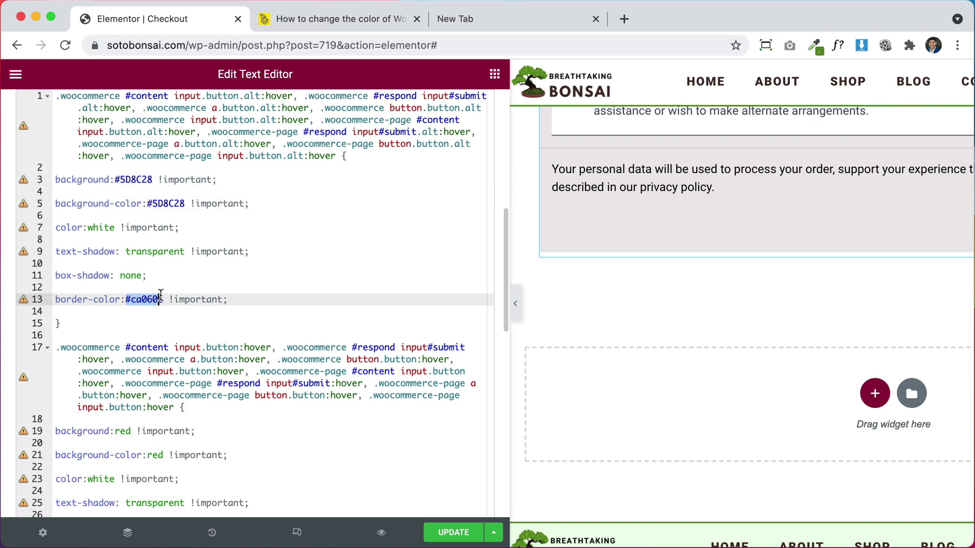
key("super+v")
Set the background, background-color and border-color of the second rule, for regular button hover, to #5D8C28.
scroll(267, 310, "down", 5)
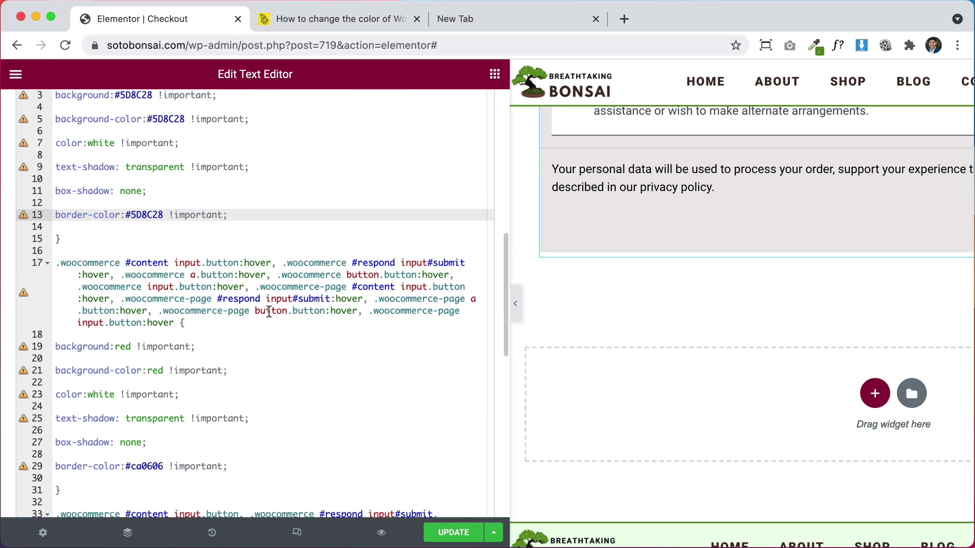
left_click(119, 317)
double_click(122, 317)
key("super+v")
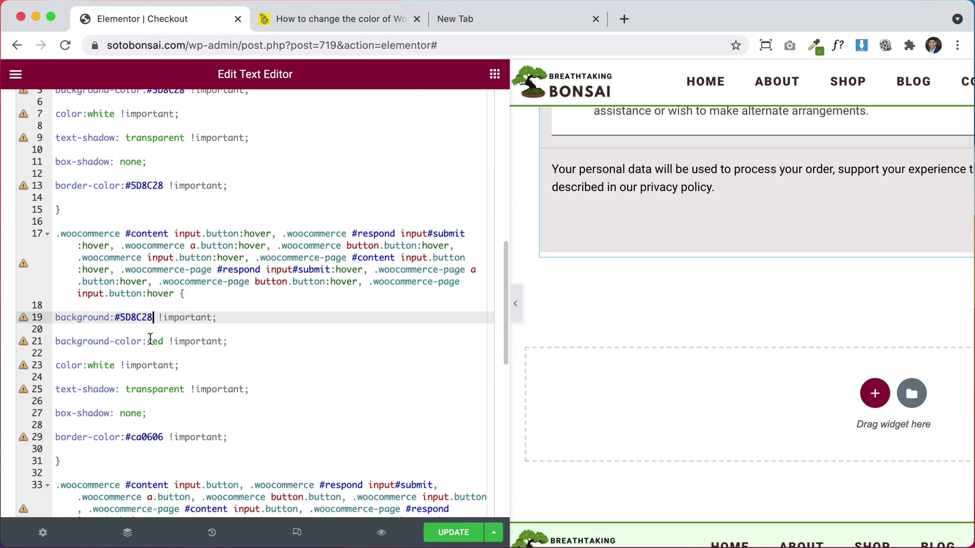
double_click(154, 341)
key("super+v")
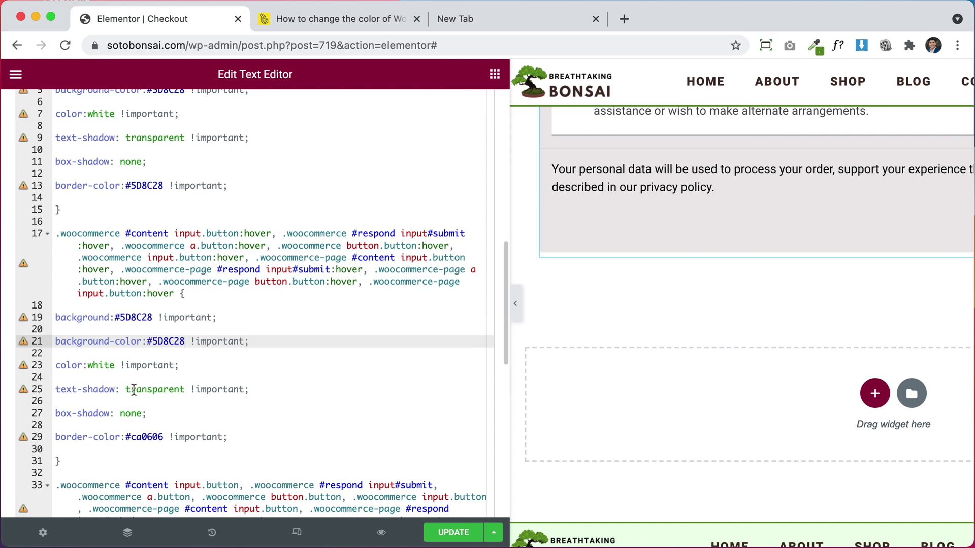
left_click_drag(127, 436, 164, 436)
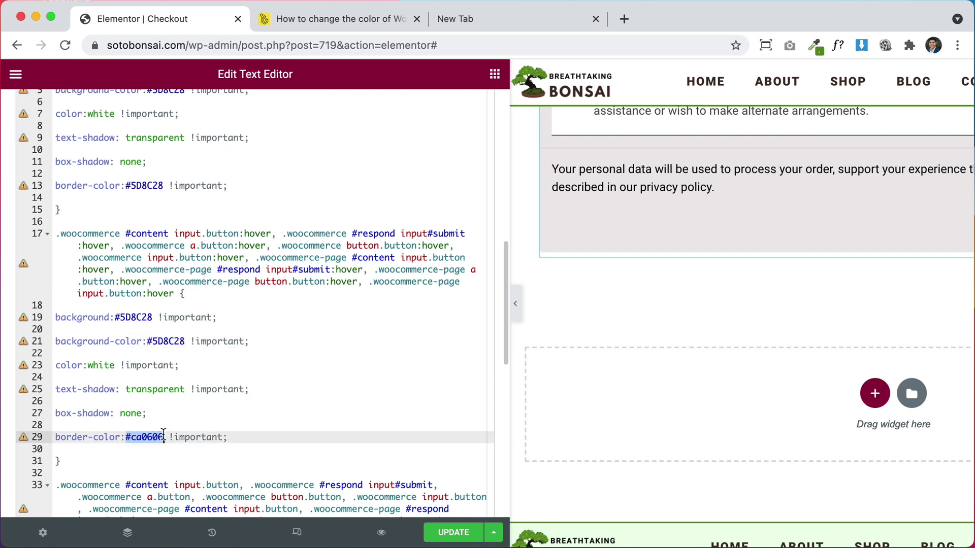
key("super+v")
Set the background and border-color of the third rule, for regular buttons without hover, to #5D8C28.
scroll(163, 433, "down", 5)
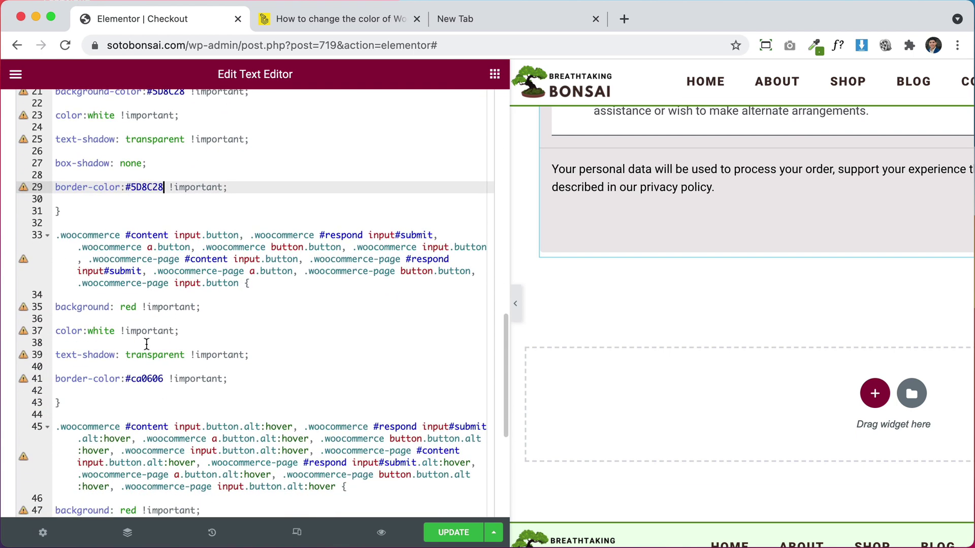
double_click(125, 307)
key("super+v")
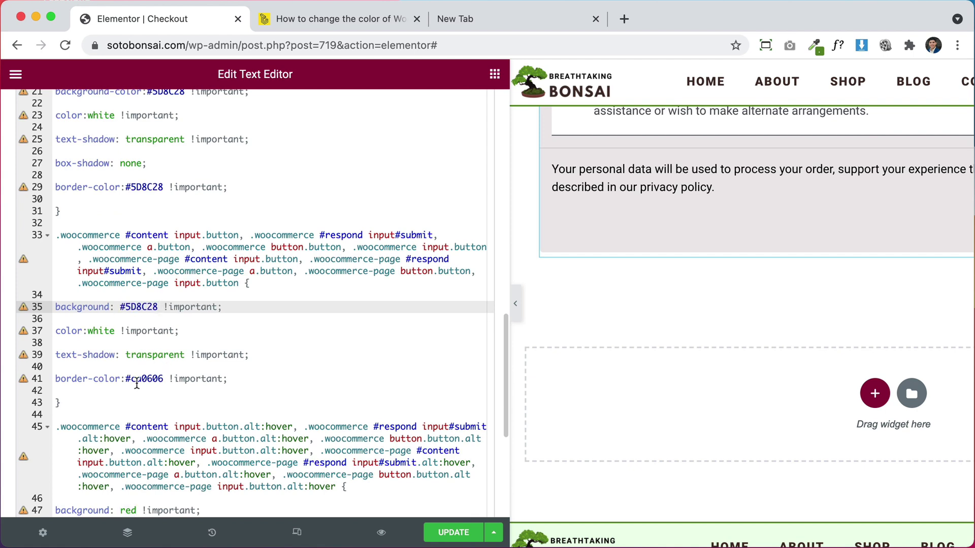
left_click_drag(127, 379, 156, 378)
key("super+v")
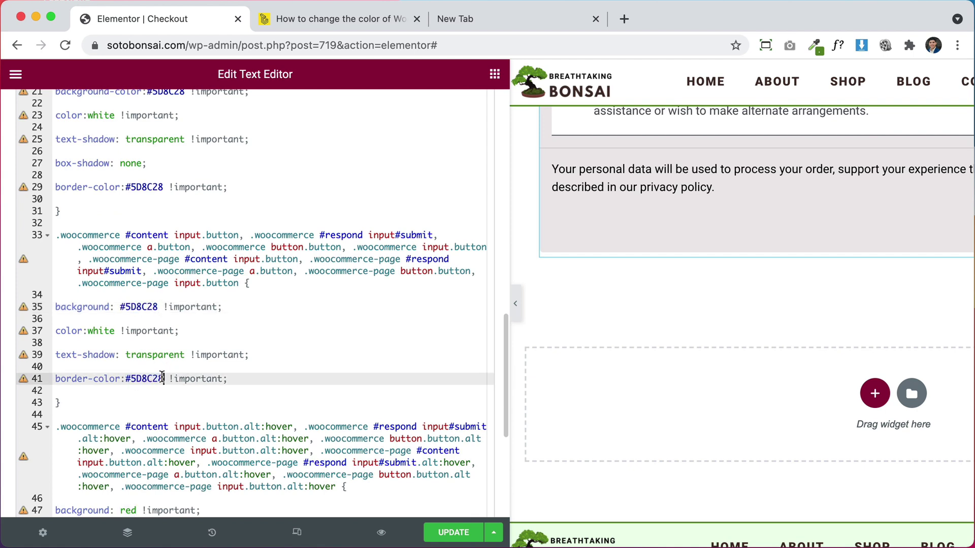
Set the background and border-color of the last alt-button hover rule to #5D8C28.
scroll(129, 353, "down", 4)
double_click(128, 331)
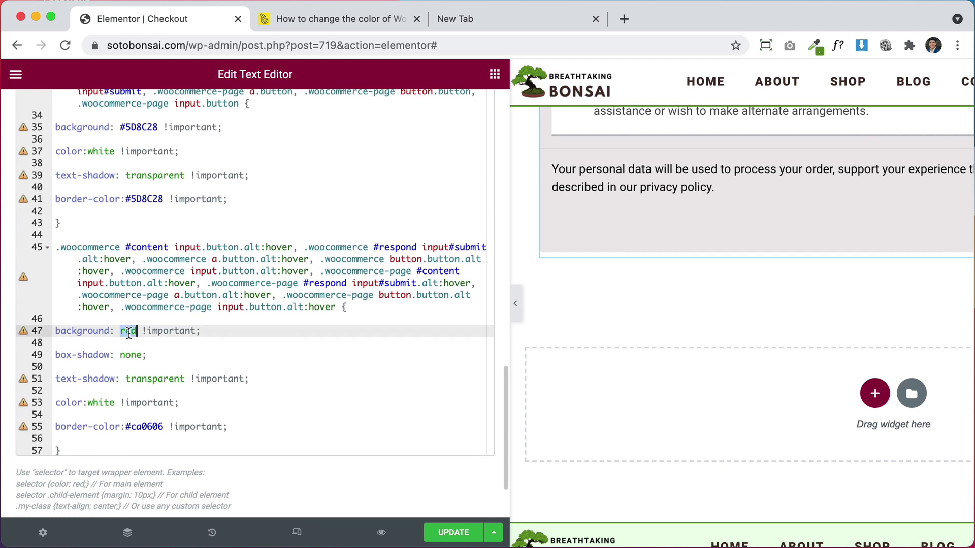
key("super+v")
left_click_drag(126, 426, 163, 427)
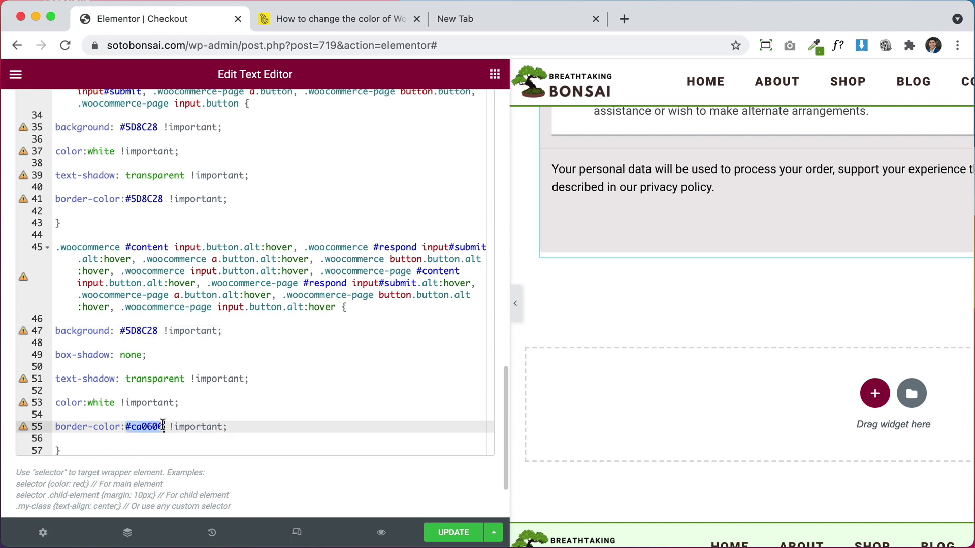
key("super+v")
Check the Place Order button's color in the canvas and update the Checkout page.
scroll(259, 410, "down", 2)
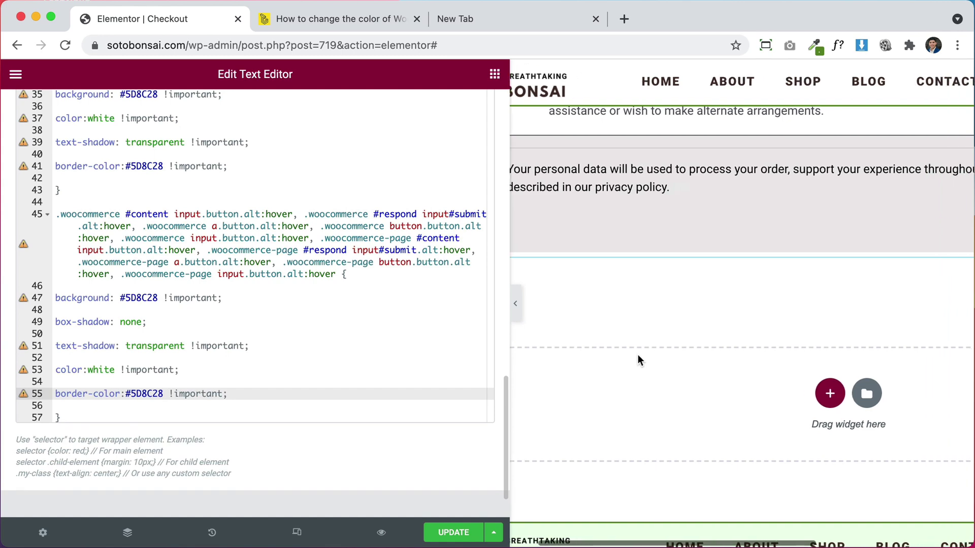
scroll(638, 360, "right", 5)
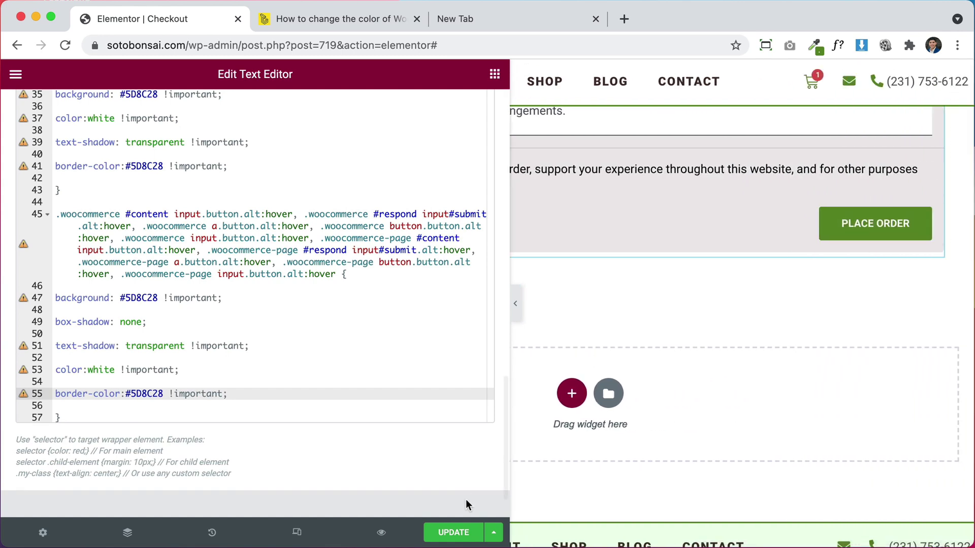
left_click(450, 532)
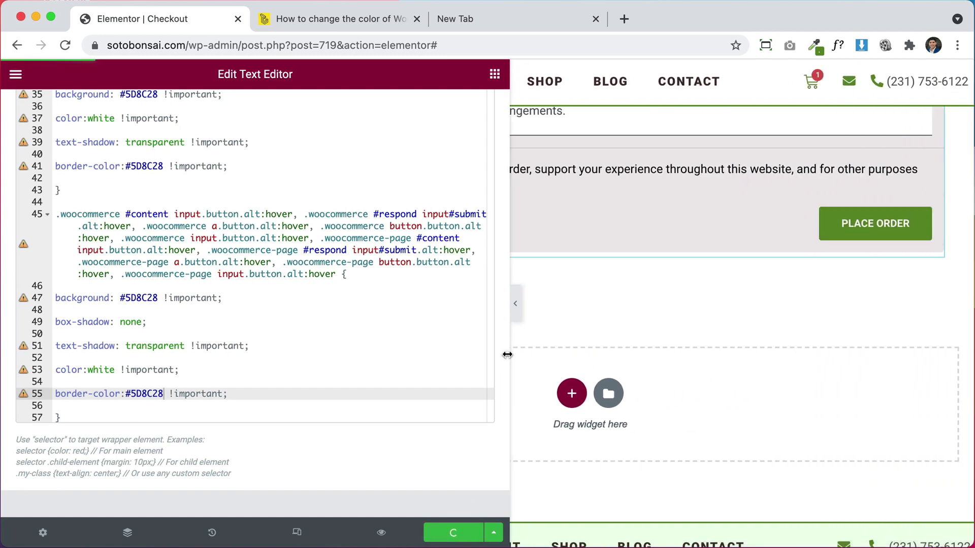
Narrow the editing panel, open a preview of the Checkout page, and close its Elementor editor tab.
left_click_drag(507, 354, 195, 350)
scroll(565, 358, "up", 3)
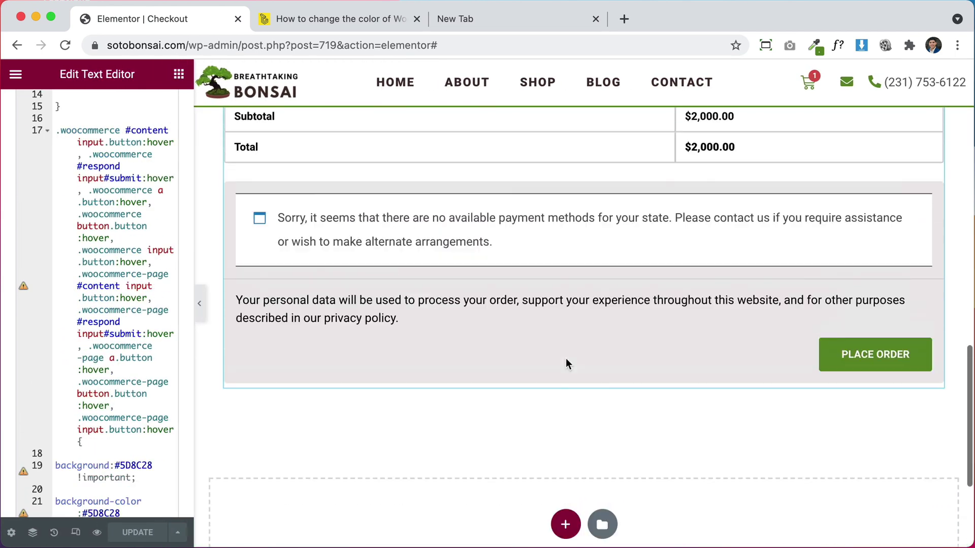
scroll(566, 358, "up", 5)
left_click(98, 531)
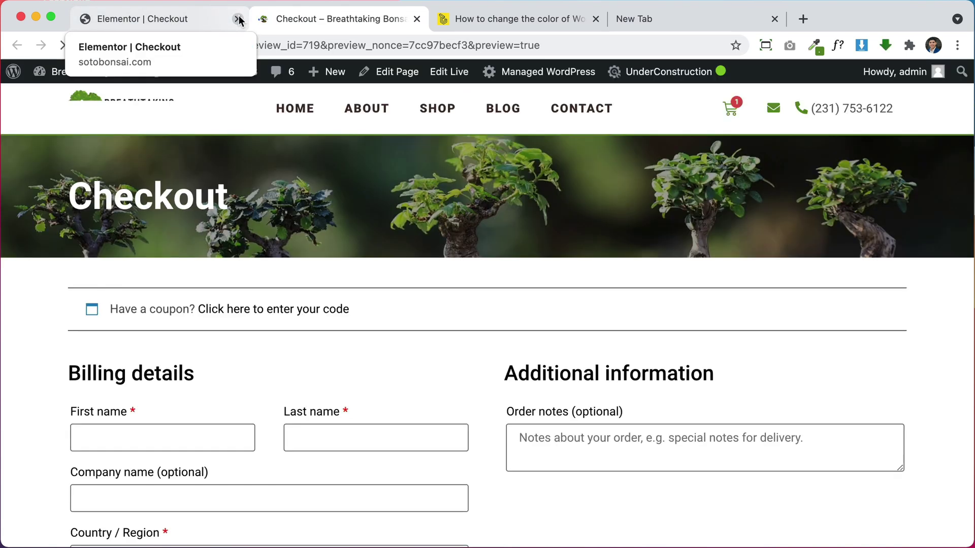
left_click(239, 20)
Examine the previewed Checkout page from the billing form down to the Place Order button.
scroll(458, 224, "down", 9)
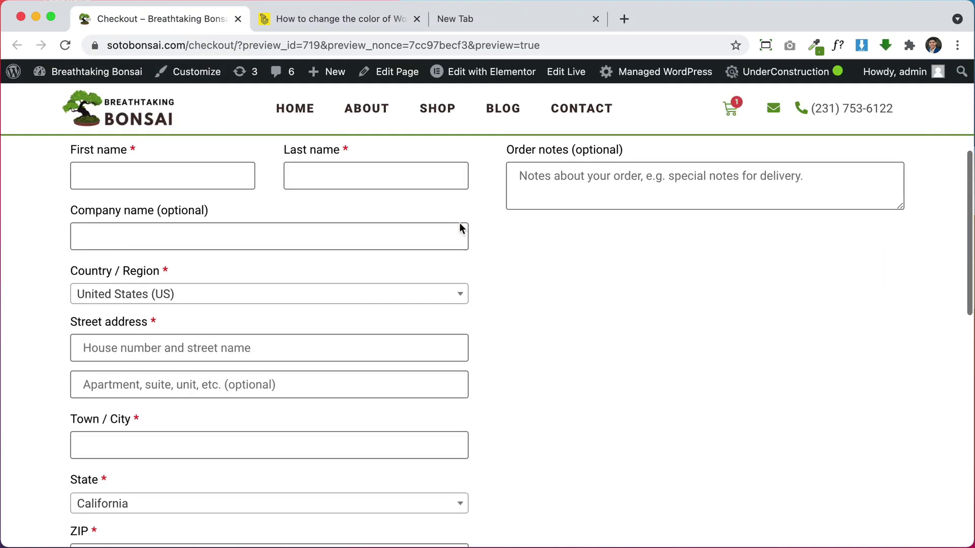
scroll(459, 224, "down", 10)
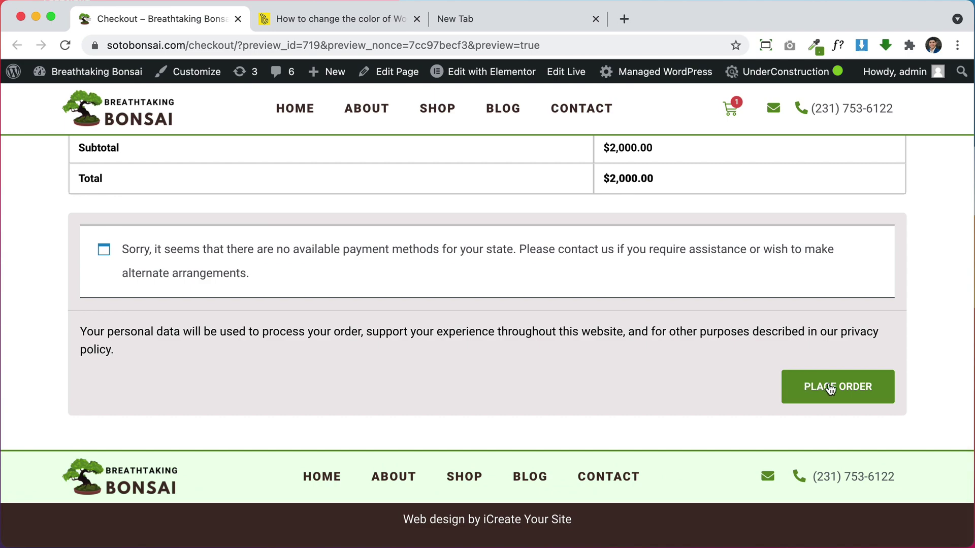
scroll(708, 385, "up", 10)
scroll(708, 385, "up", 5)
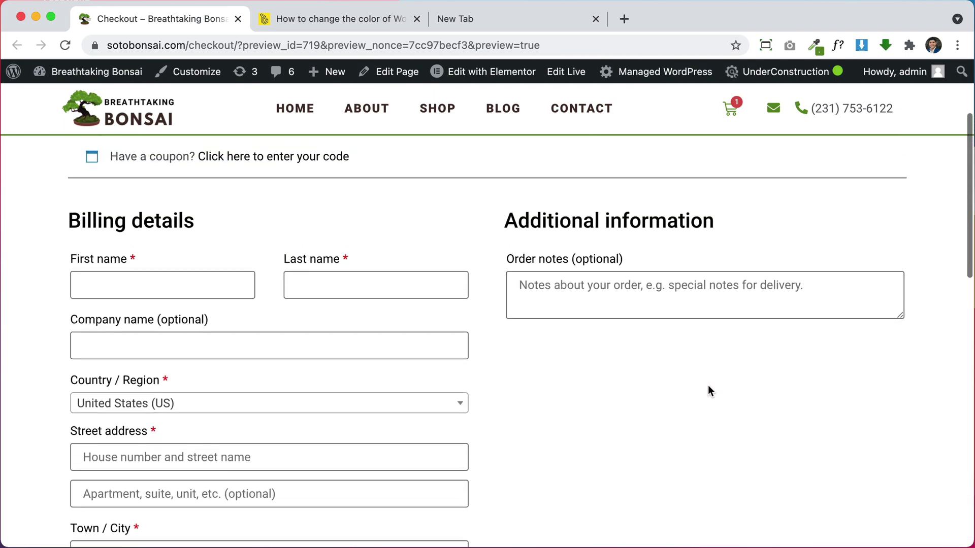
scroll(708, 384, "down", 15)
scroll(708, 387, "down", 5)
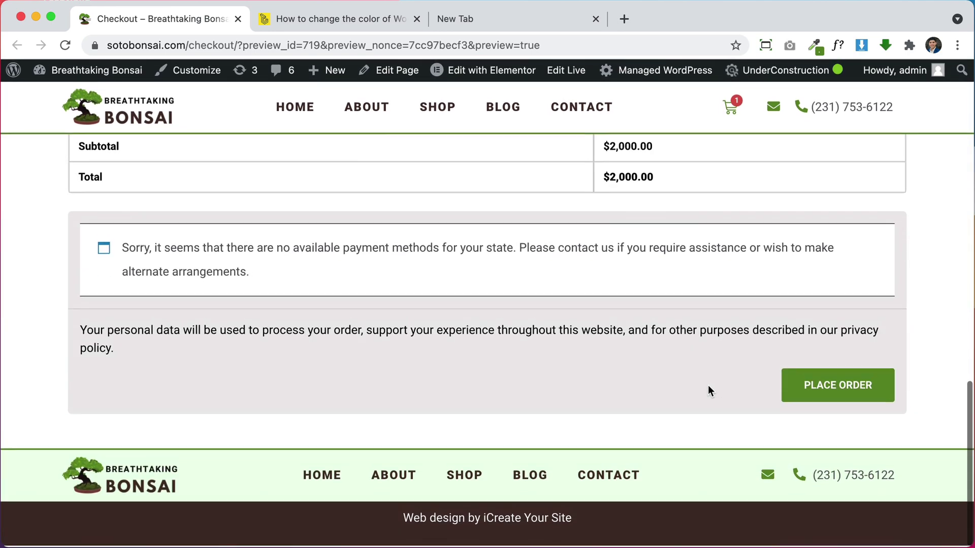
scroll(707, 387, "up", 15)
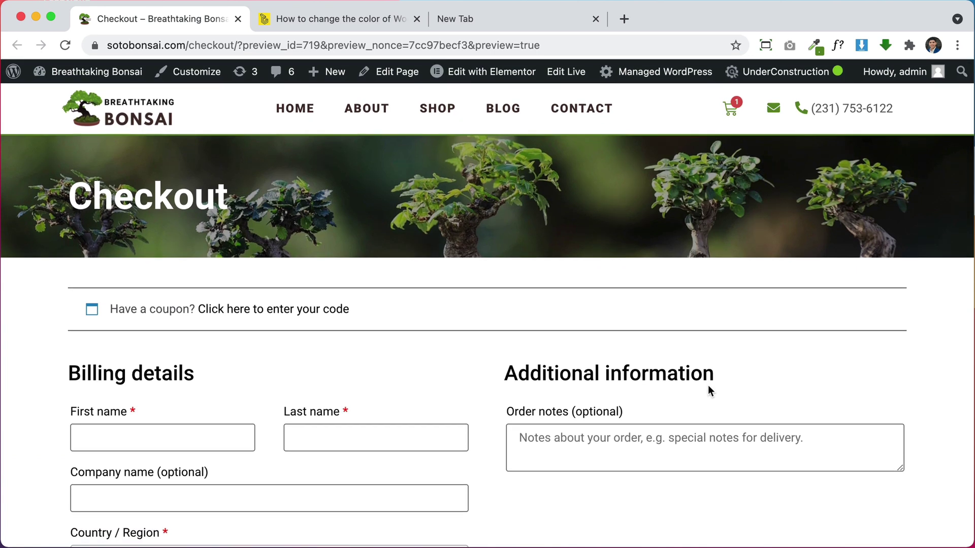